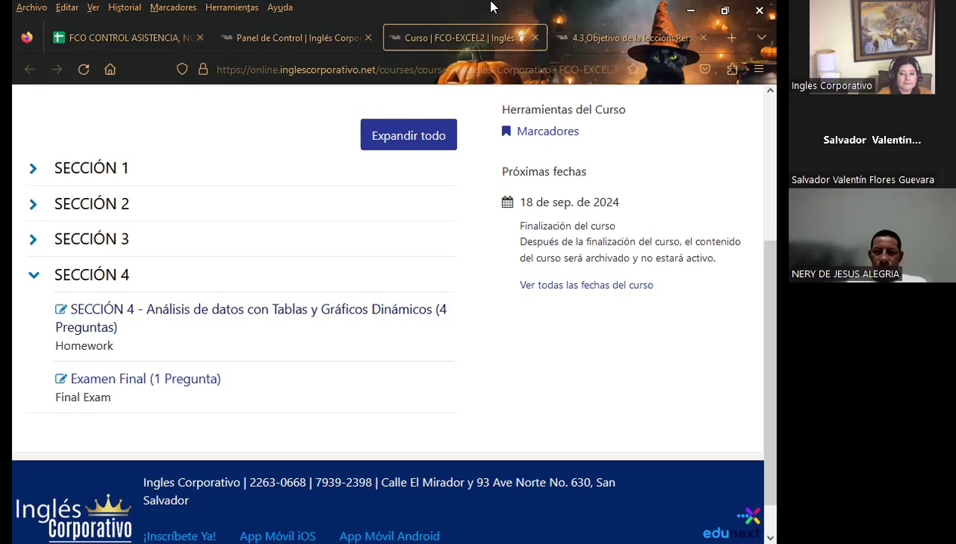
Step: Show lesson 4.3 'Personalizar tablas dinámicas' and scroll to its pivot table fields section
{"action": "left_click", "coordinate": [590, 31]}
{"action": "scroll", "coordinate": [444, 355], "scroll_direction": "down", "scroll_amount": 3}
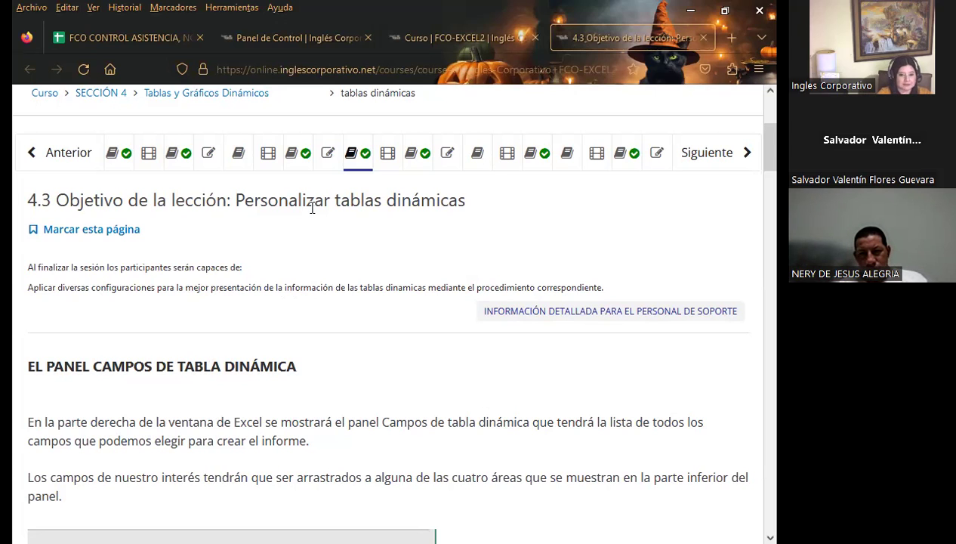
Step: Open the class #18 forum and read its question about recommended pivot tables
{"action": "left_click", "coordinate": [418, 155]}
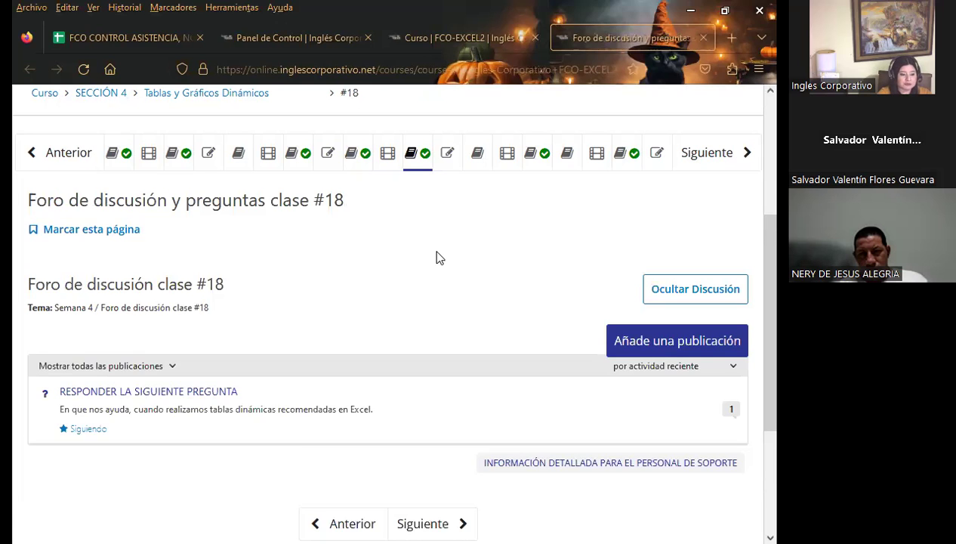
{"action": "scroll", "coordinate": [408, 283], "scroll_direction": "down", "scroll_amount": 2}
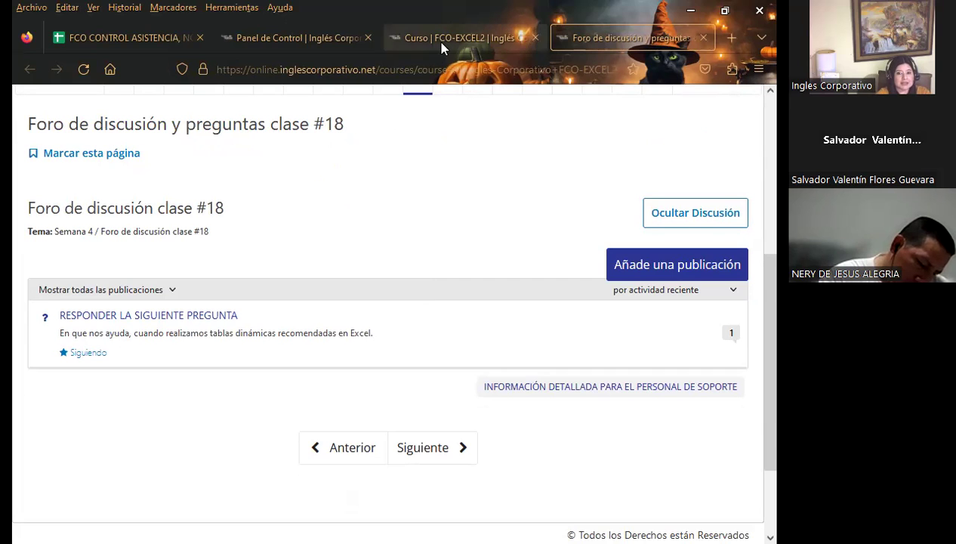
{"action": "scroll", "coordinate": [399, 296], "scroll_direction": "up", "scroll_amount": 5}
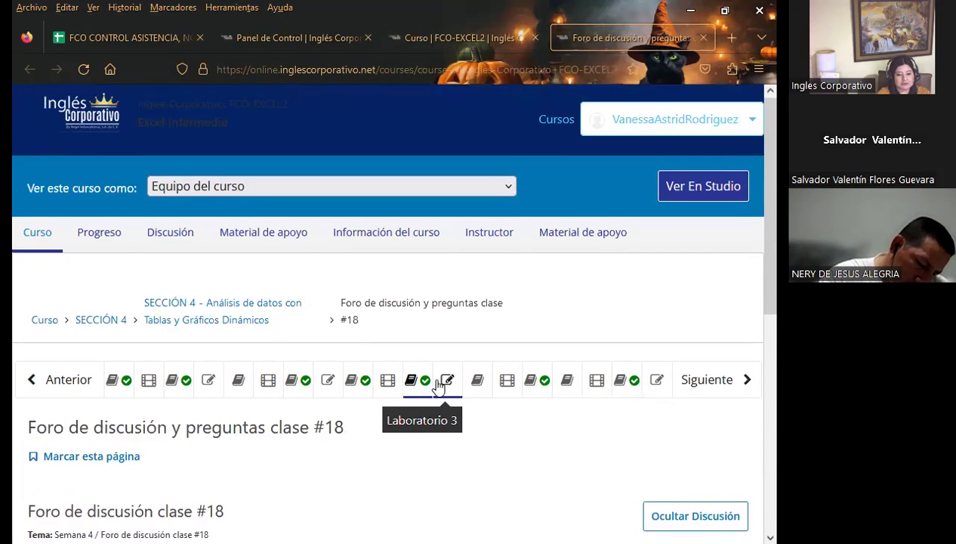
{"action": "scroll", "coordinate": [378, 406], "scroll_direction": "down", "scroll_amount": 1}
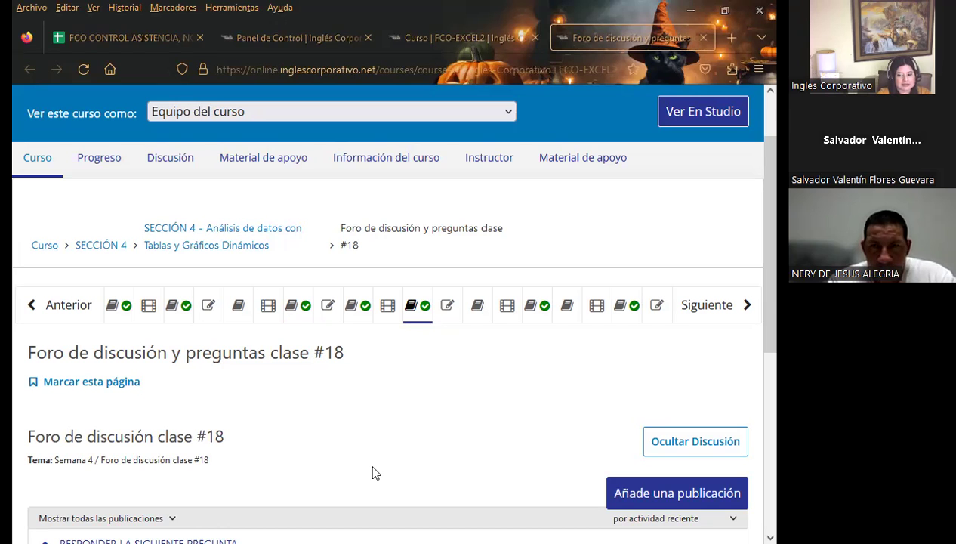
Step: Return to the PRESENTACIÓN_18_EXCEL INTERMEDIO slideshow and advance to slide 3, the Agenda
{"action": "key", "text": "alt+Tab"}
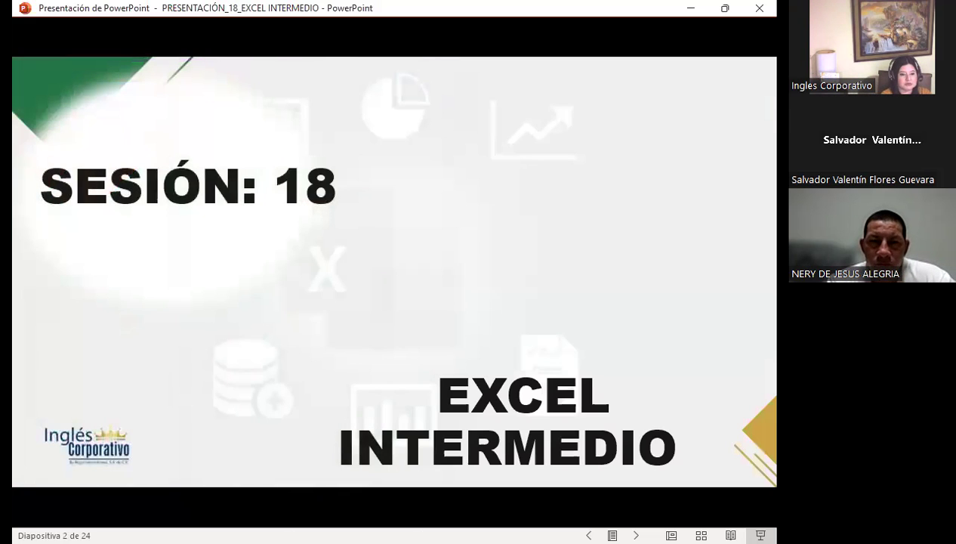
{"action": "key", "text": "Right"}
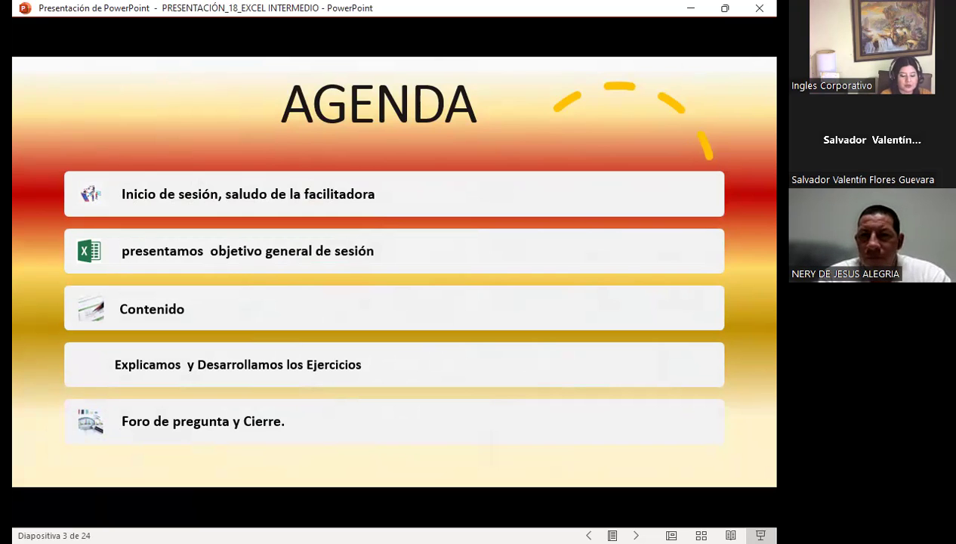
Step: Advance to slide 4, the general objective on configuring pivot table presentation
{"action": "key", "text": "Right"}
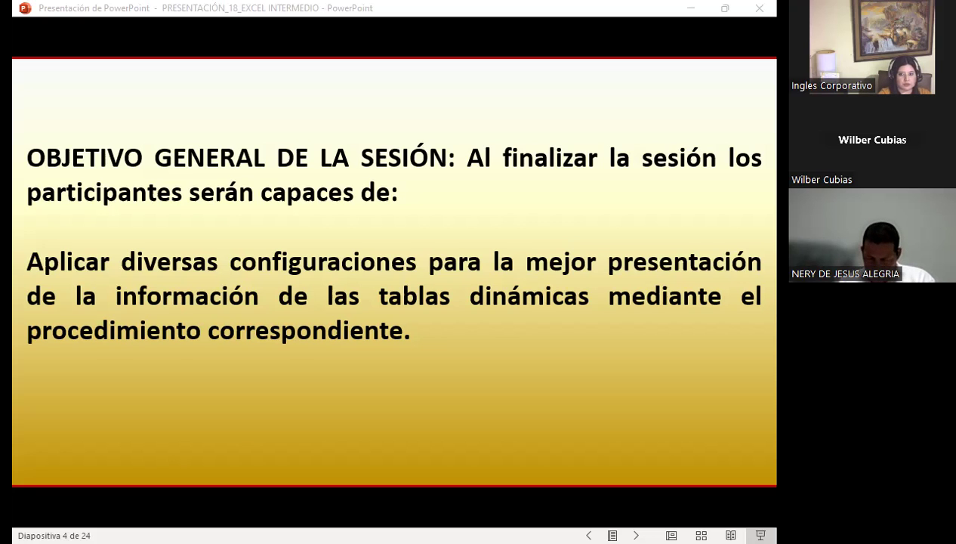
Step: Advance to slide 5, 'Cambiar el estilo de una tabla dinámica'
{"action": "key", "text": "Right"}
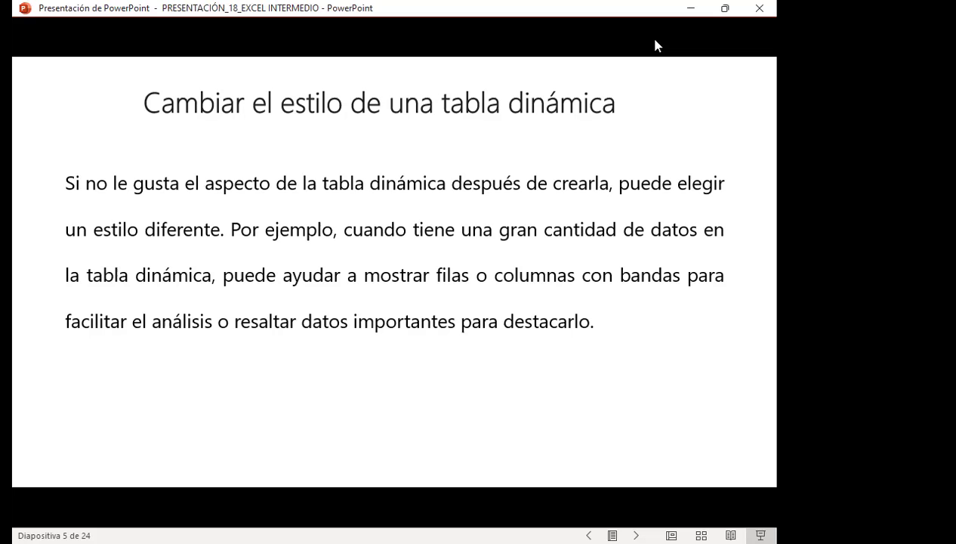
Step: Advance three slides to slide 8, the Excel table style gallery screenshot
{"action": "key", "text": "Right"}
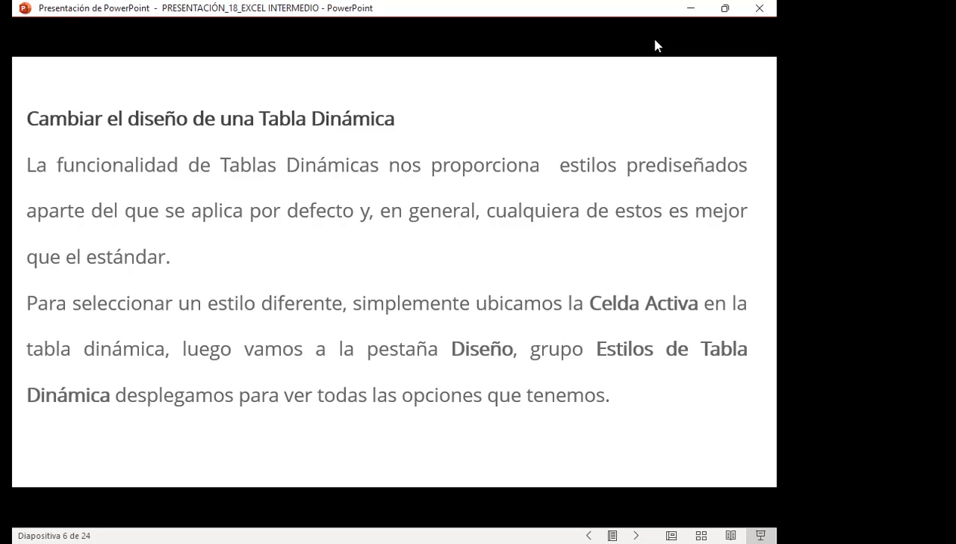
{"action": "key", "text": "Right"}
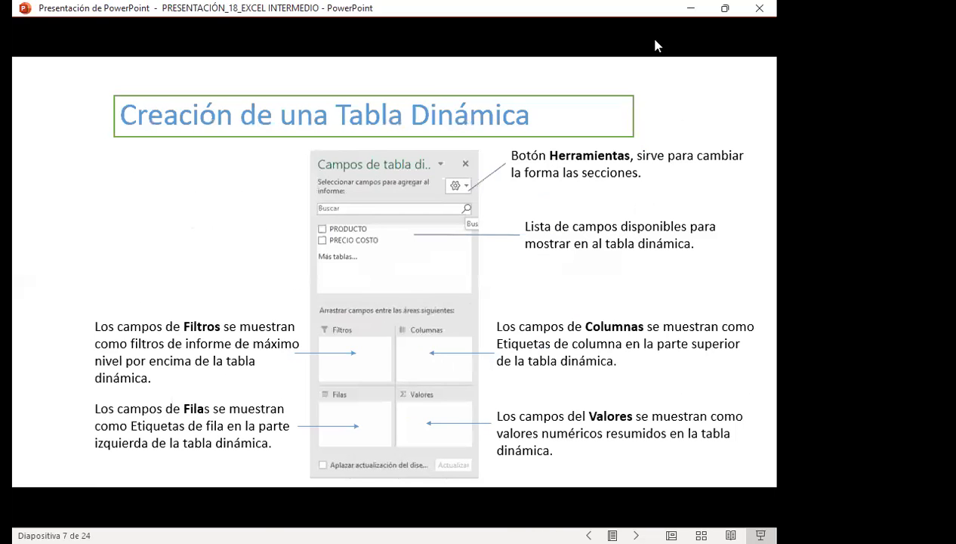
{"action": "key", "text": "Right"}
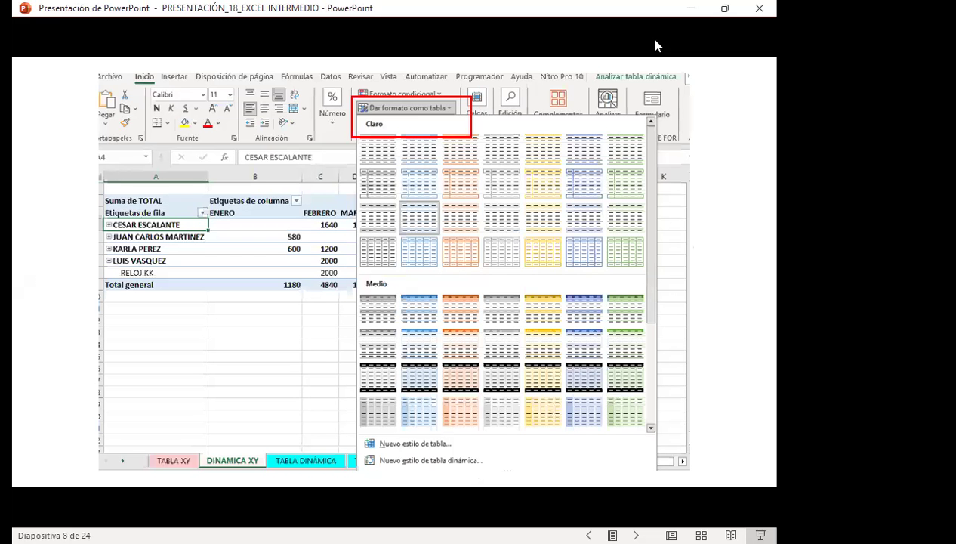
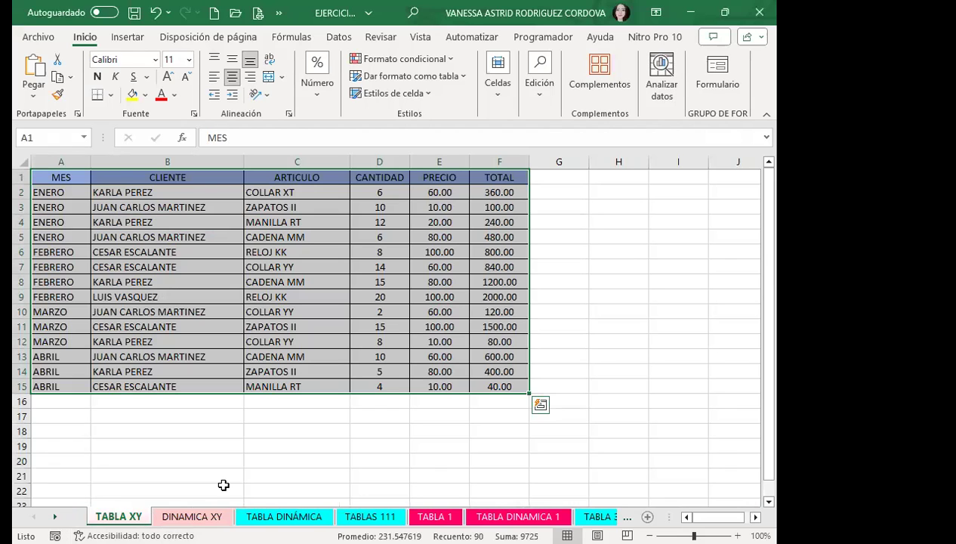
Step: Compare the DINAMICA XY pivot values against the TABLA XY source data
{"action": "left_click", "coordinate": [189, 515]}
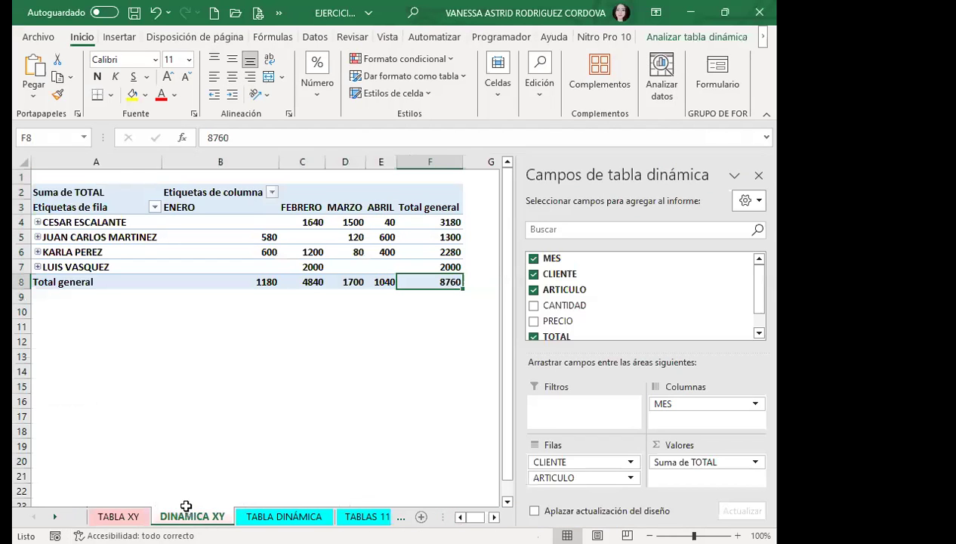
{"action": "left_click", "coordinate": [227, 238]}
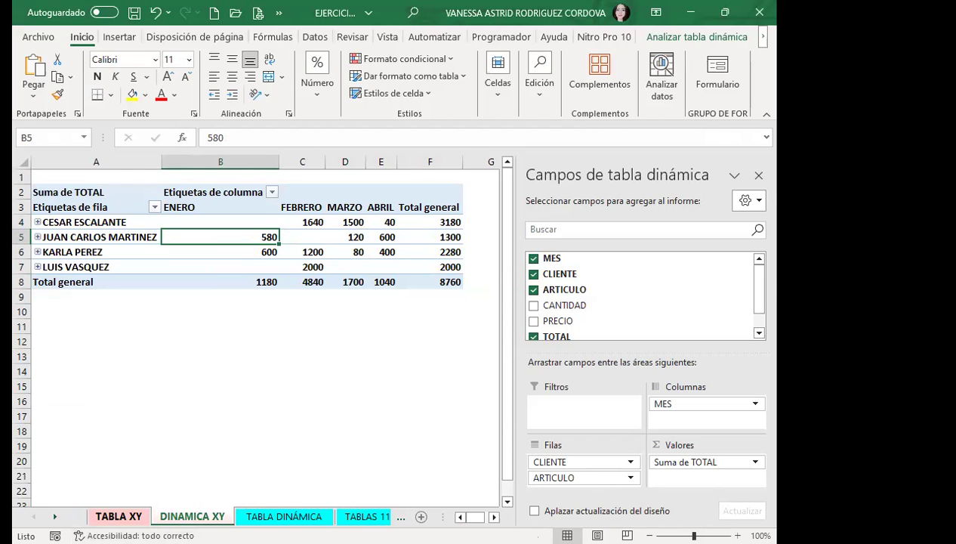
{"action": "left_click", "coordinate": [118, 516]}
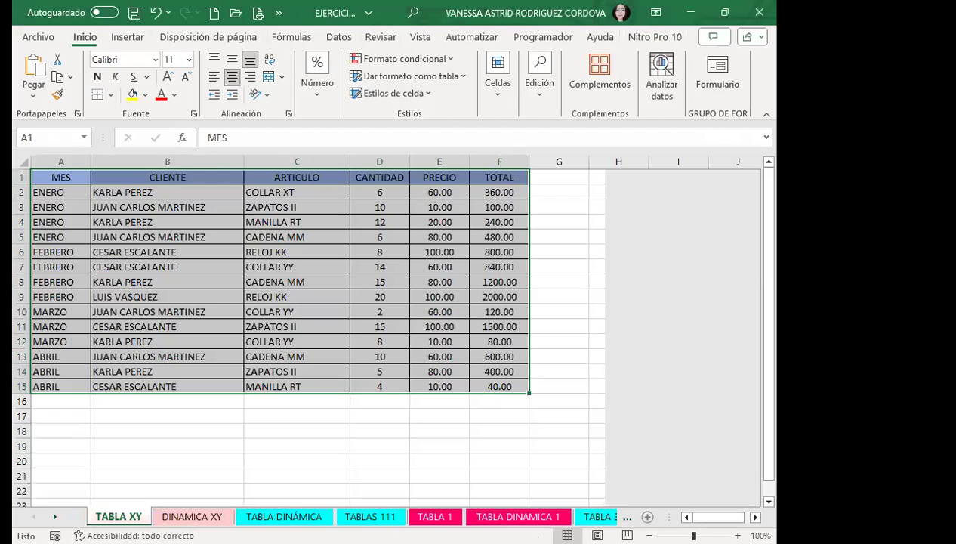
{"action": "left_click", "coordinate": [337, 324]}
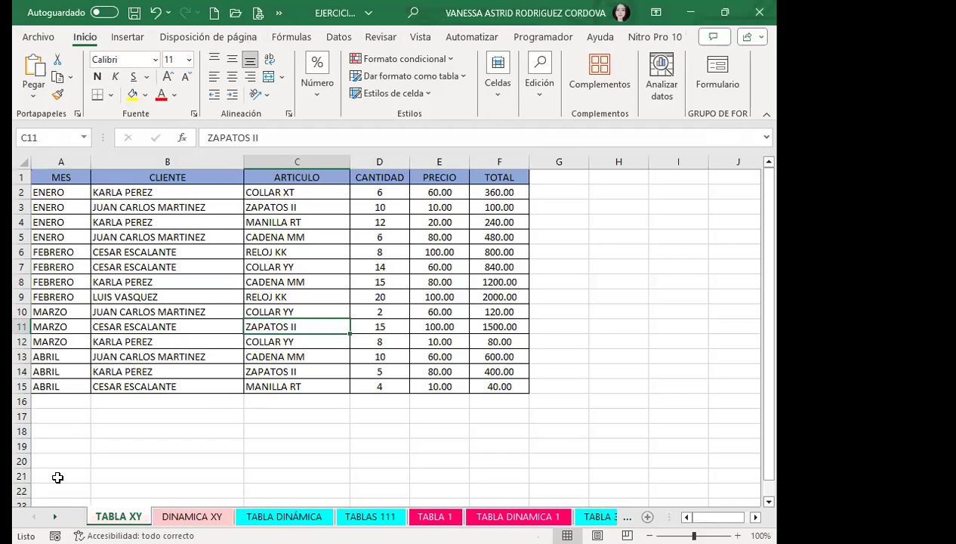
{"action": "left_click", "coordinate": [192, 515]}
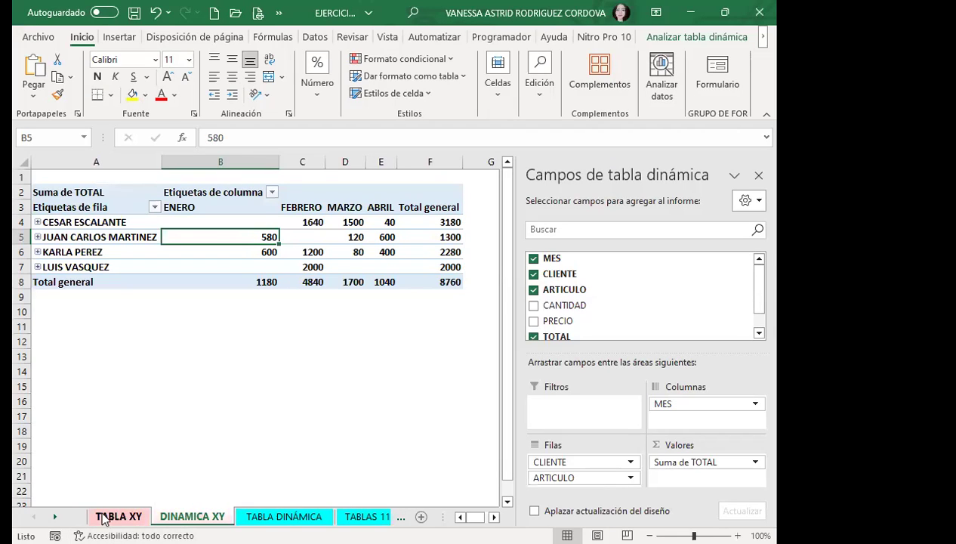
{"action": "left_click", "coordinate": [123, 500]}
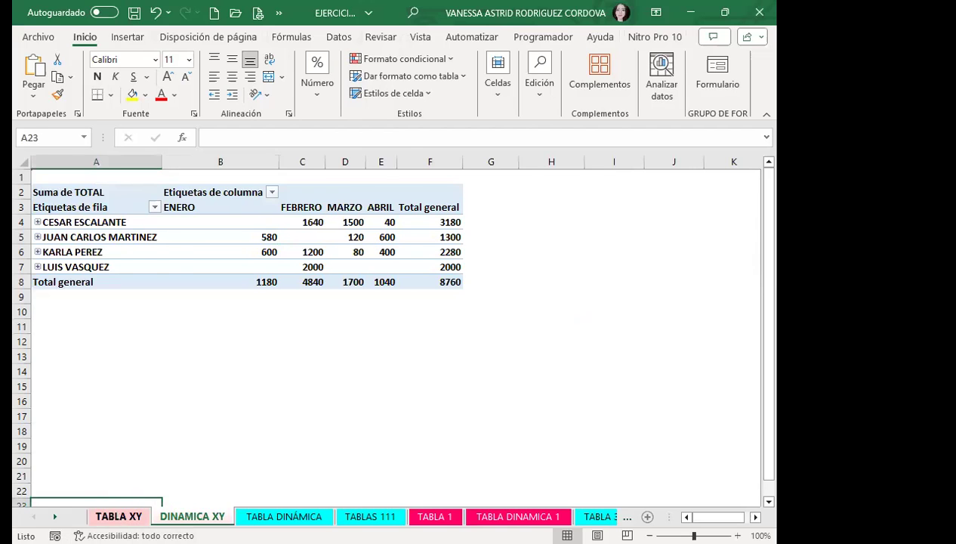
{"action": "left_click", "coordinate": [121, 515]}
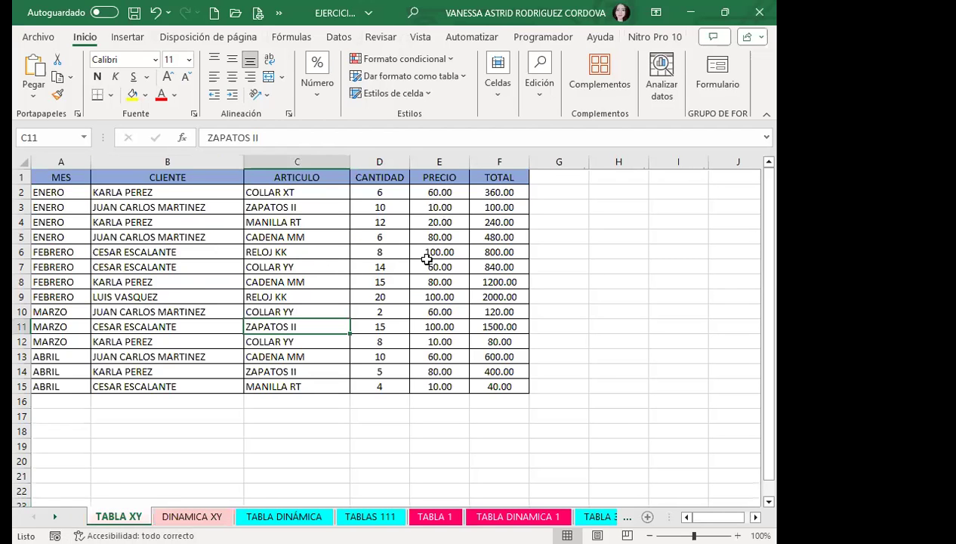
Step: Format PRECIO and TOTAL (E2:F15) as dollar accounting, check D2–F2, and return to DINAMICA XY
{"action": "left_click_drag", "start_coordinate": [438, 192], "coordinate": [504, 386]}
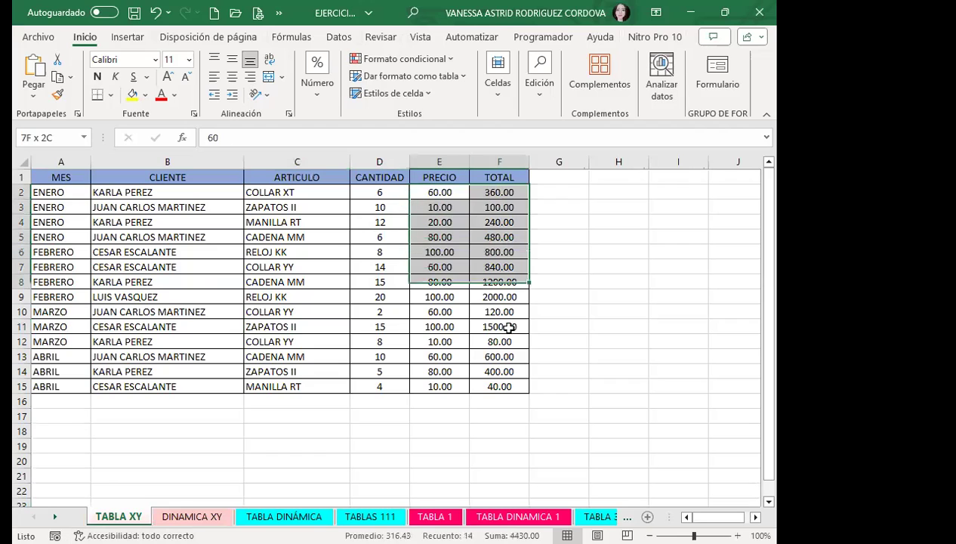
{"action": "left_click", "coordinate": [320, 98]}
{"action": "left_click", "coordinate": [310, 160]}
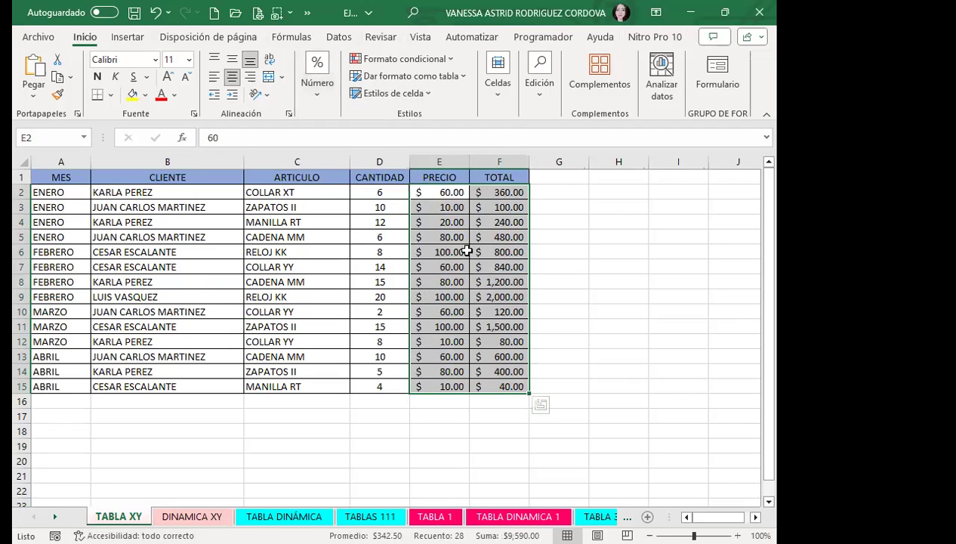
{"action": "left_click", "coordinate": [376, 192]}
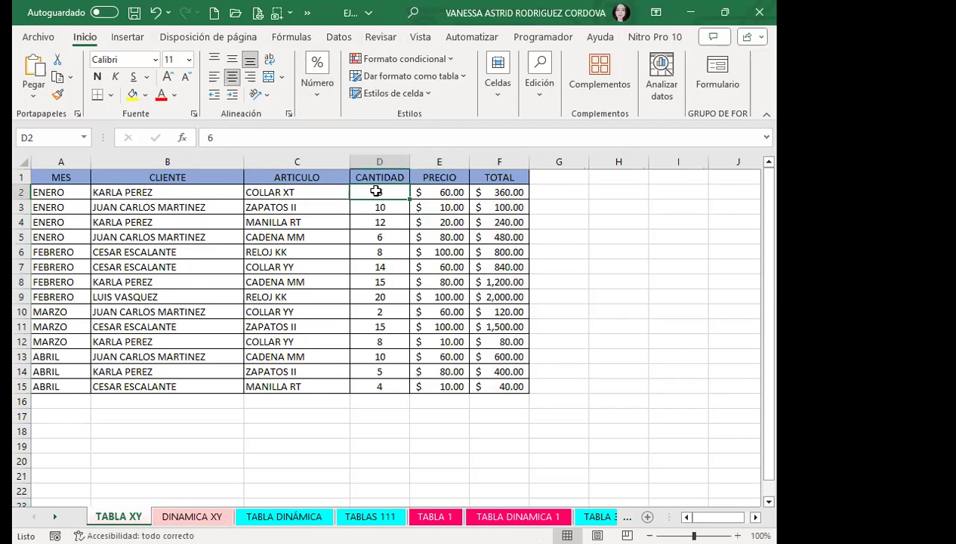
{"action": "left_click", "coordinate": [423, 191]}
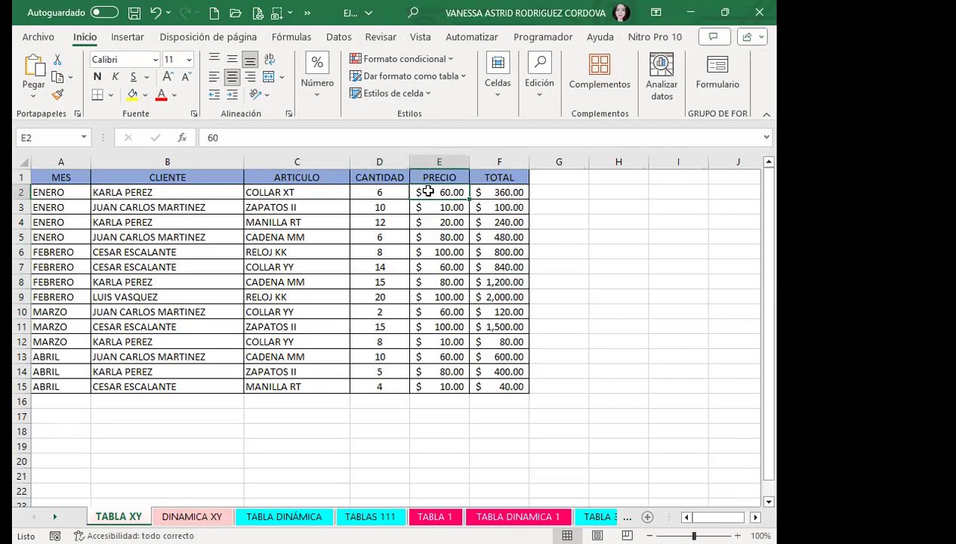
{"action": "left_click", "coordinate": [502, 193]}
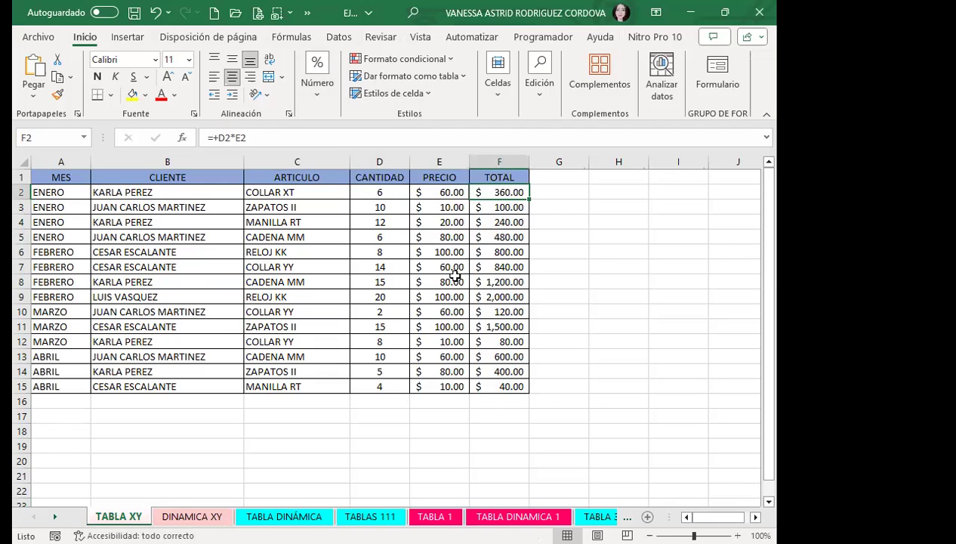
{"action": "left_click", "coordinate": [186, 515]}
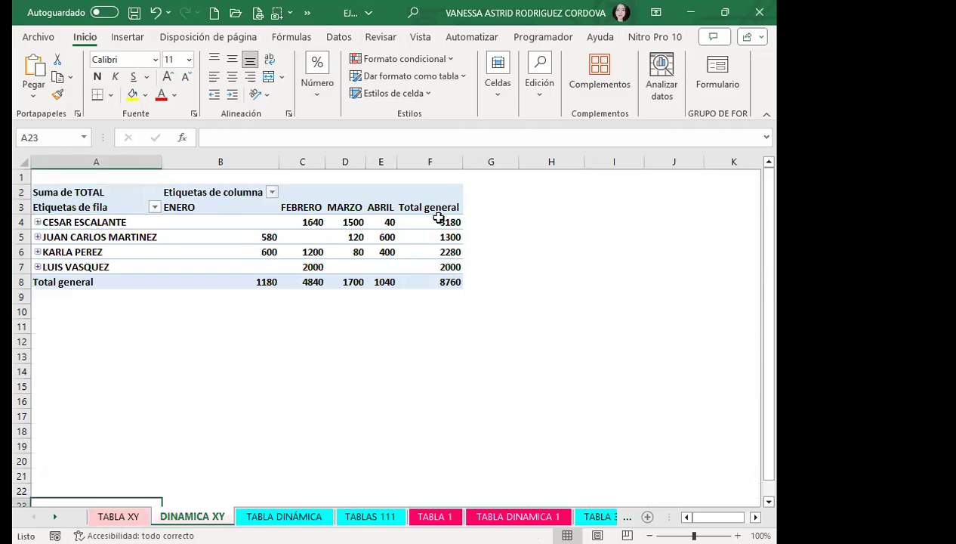
Step: Apply dollar accounting format to the pivot values B4:F8
{"action": "left_click", "coordinate": [438, 219]}
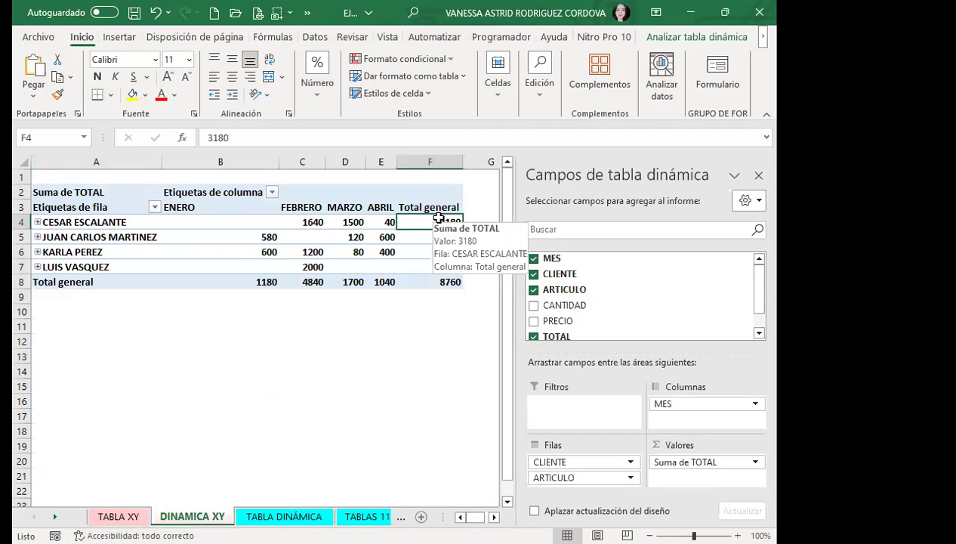
{"action": "left_click", "coordinate": [301, 223]}
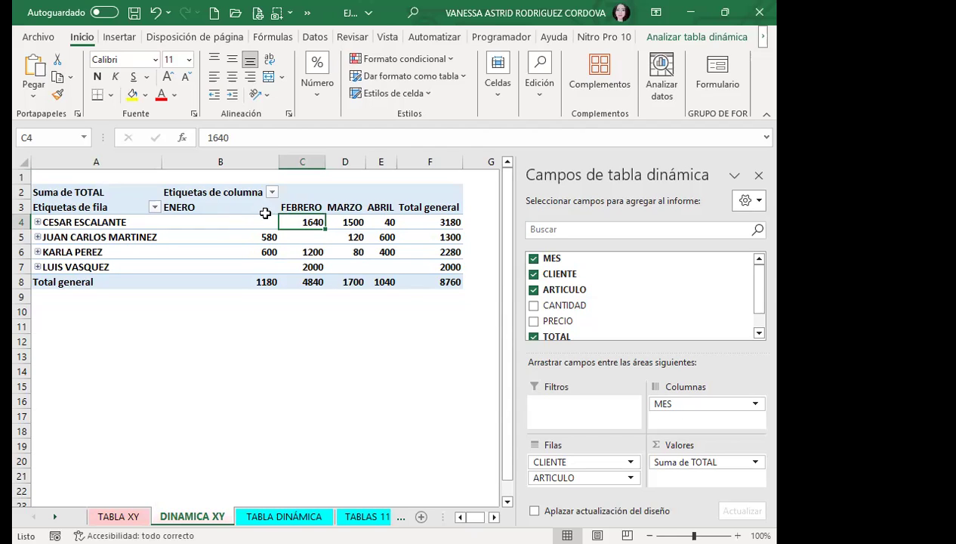
{"action": "mouse_move", "coordinate": [258, 219]}
{"action": "left_mouse_down"}
{"action": "mouse_move", "coordinate": [334, 228]}
{"action": "mouse_move", "coordinate": [432, 281]}
{"action": "left_mouse_up"}
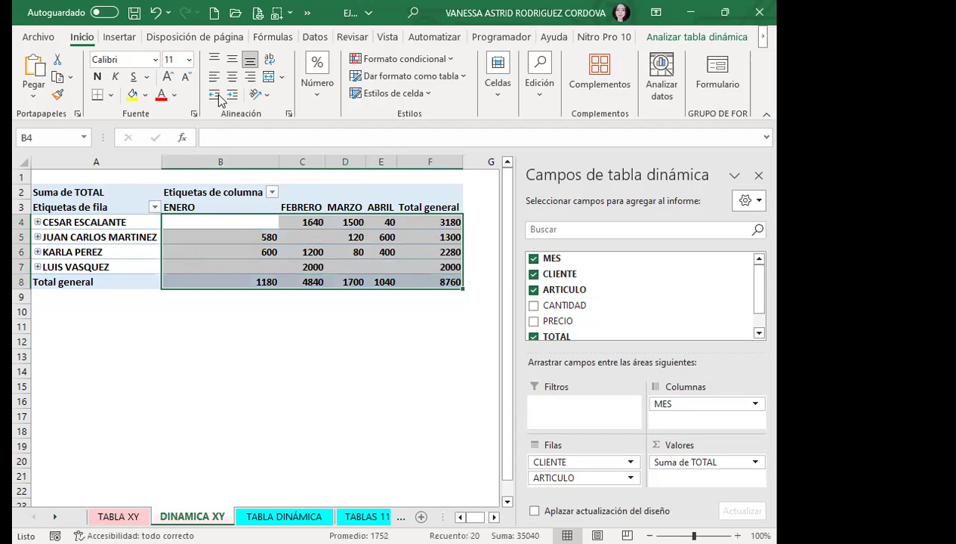
{"action": "left_click", "coordinate": [315, 104]}
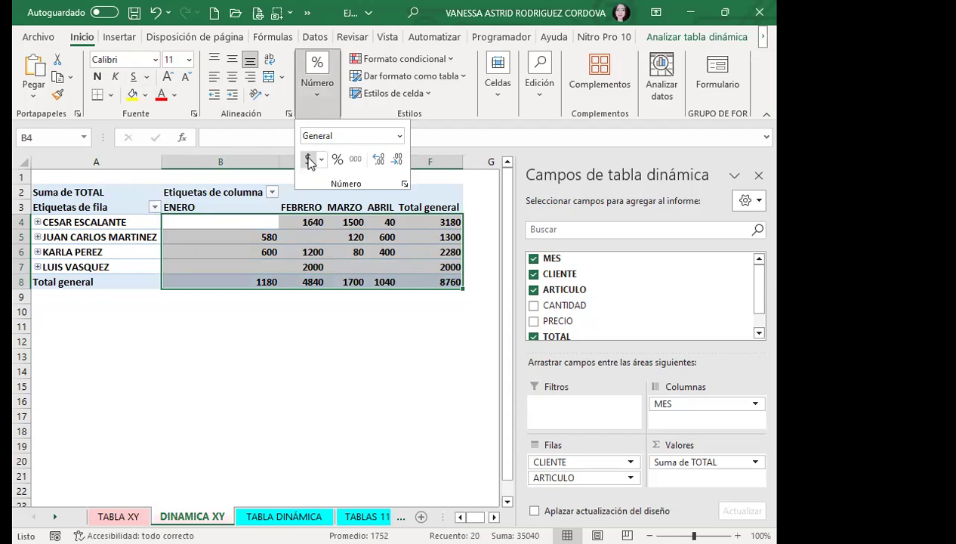
{"action": "left_click", "coordinate": [307, 159]}
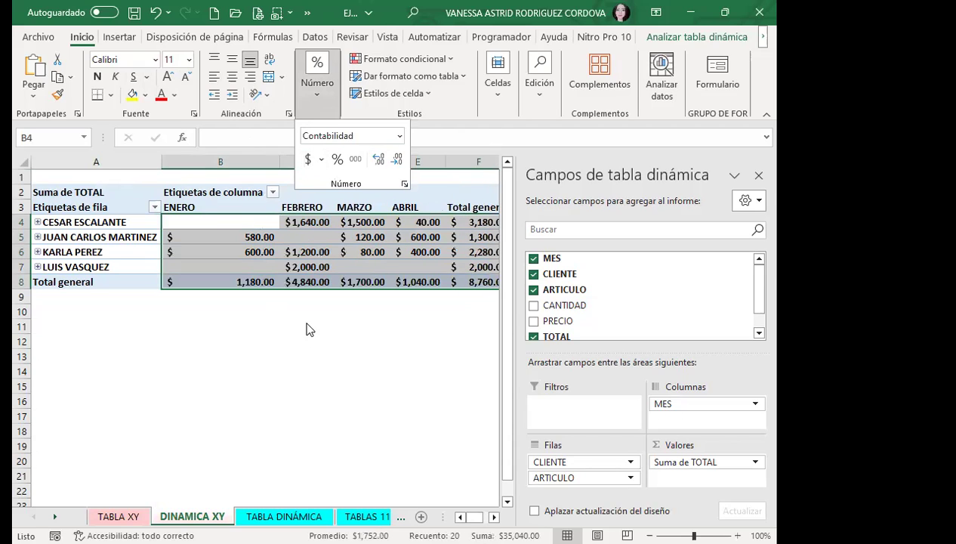
Step: Settle the pivot values on two decimals and close the pivot field list
{"action": "left_click", "coordinate": [377, 160]}
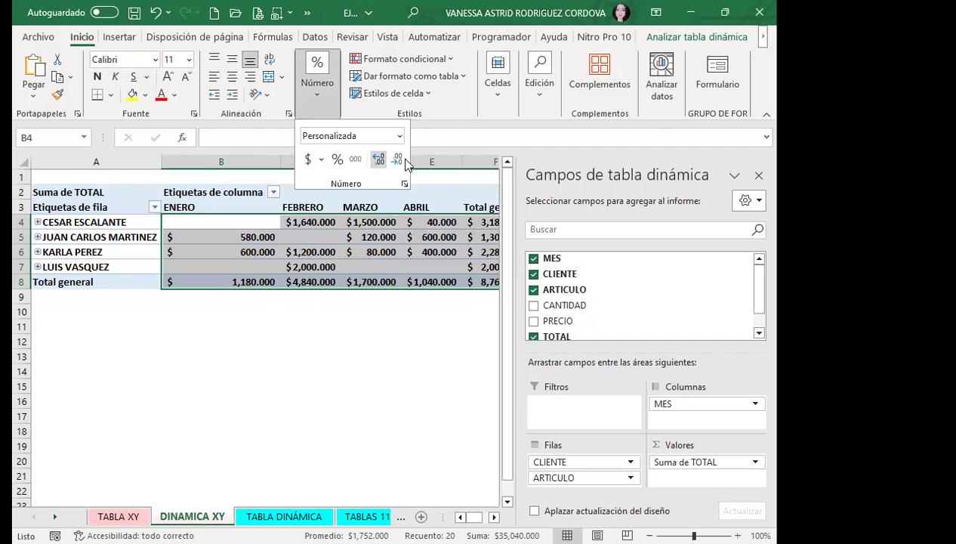
{"action": "left_click", "coordinate": [398, 158]}
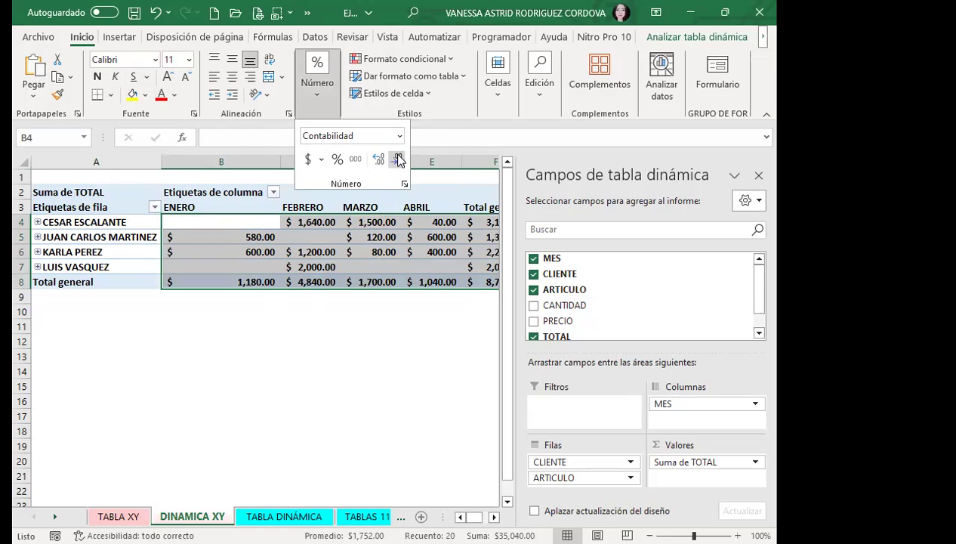
{"action": "left_click", "coordinate": [398, 160]}
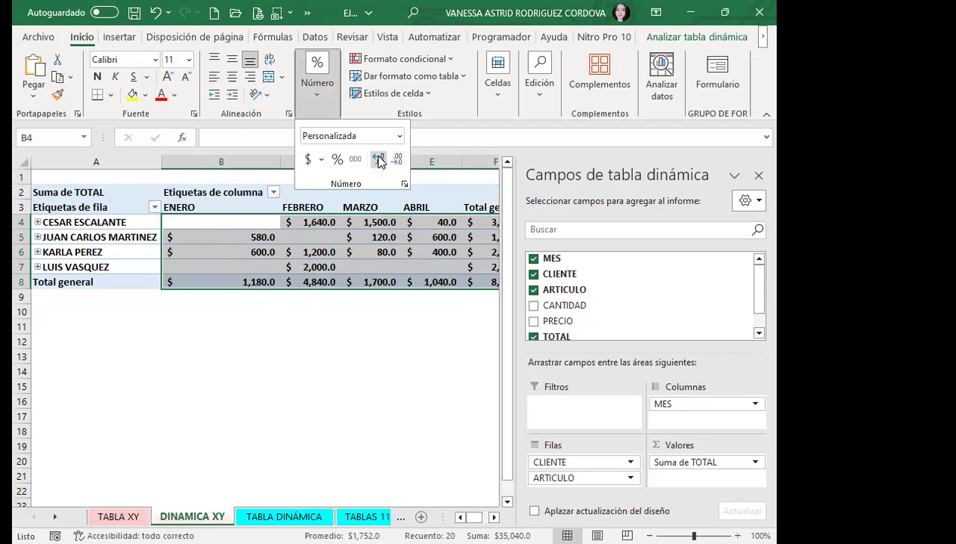
{"action": "left_click", "coordinate": [379, 160]}
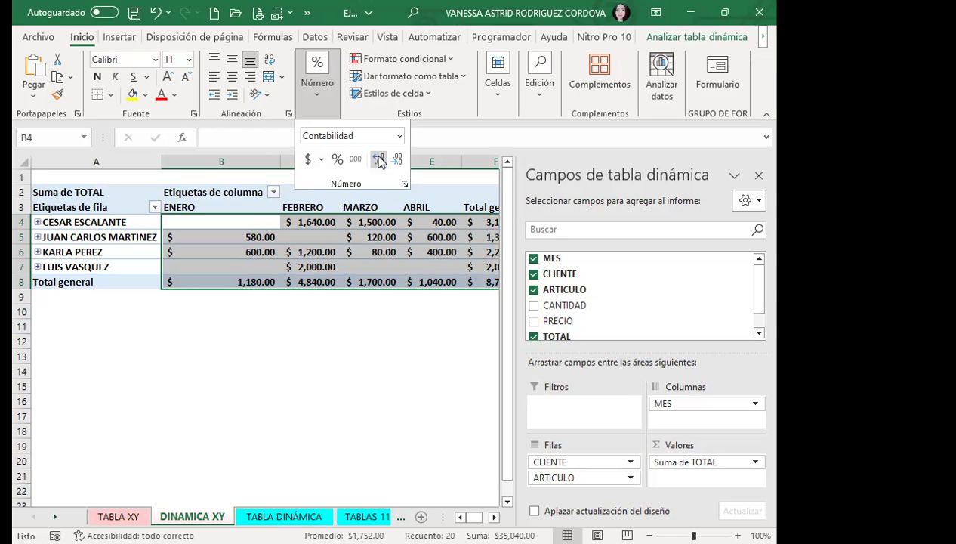
{"action": "left_click", "coordinate": [320, 214]}
{"action": "left_click", "coordinate": [317, 218]}
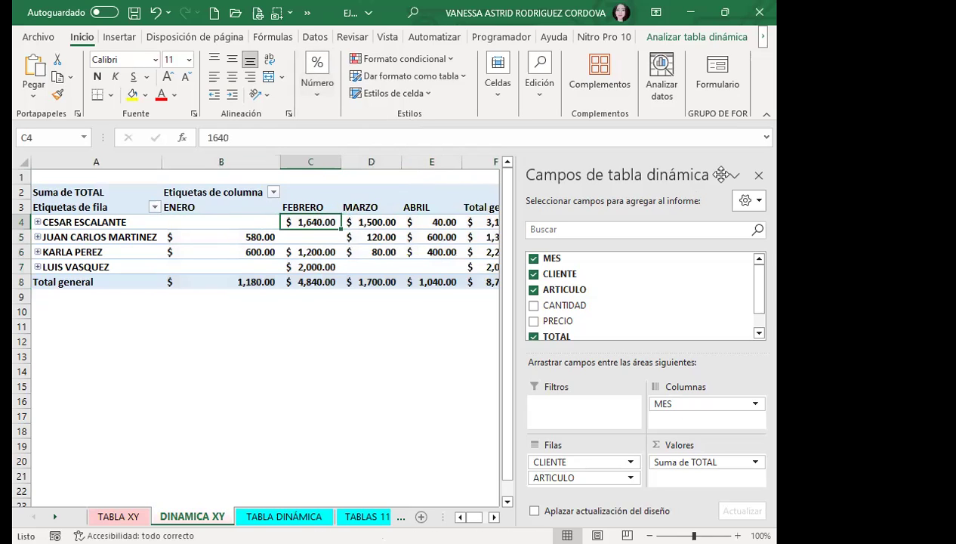
{"action": "left_click", "coordinate": [758, 175]}
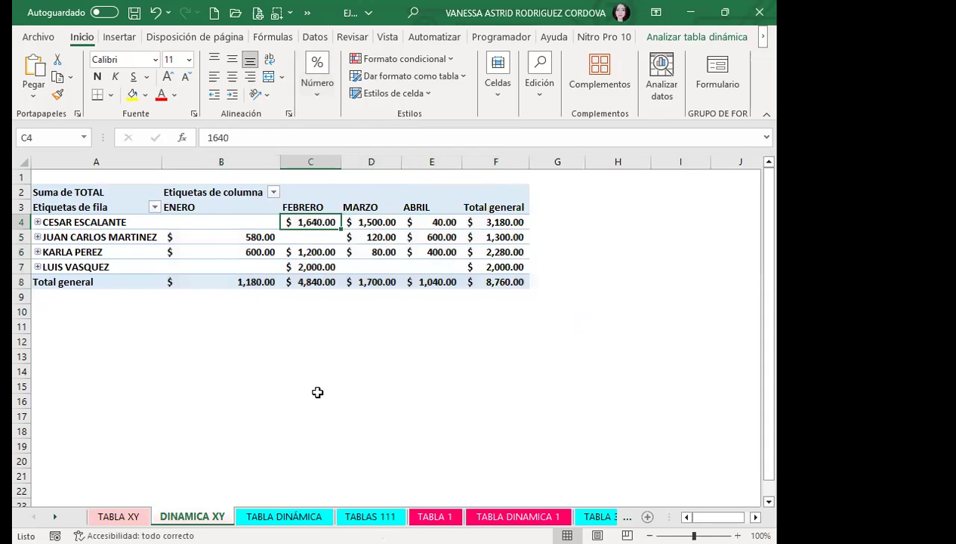
Step: From cell A2, expand the Diseño pivot style gallery toward Nuevo estilo de tabla dinámica
{"action": "left_click", "coordinate": [216, 262]}
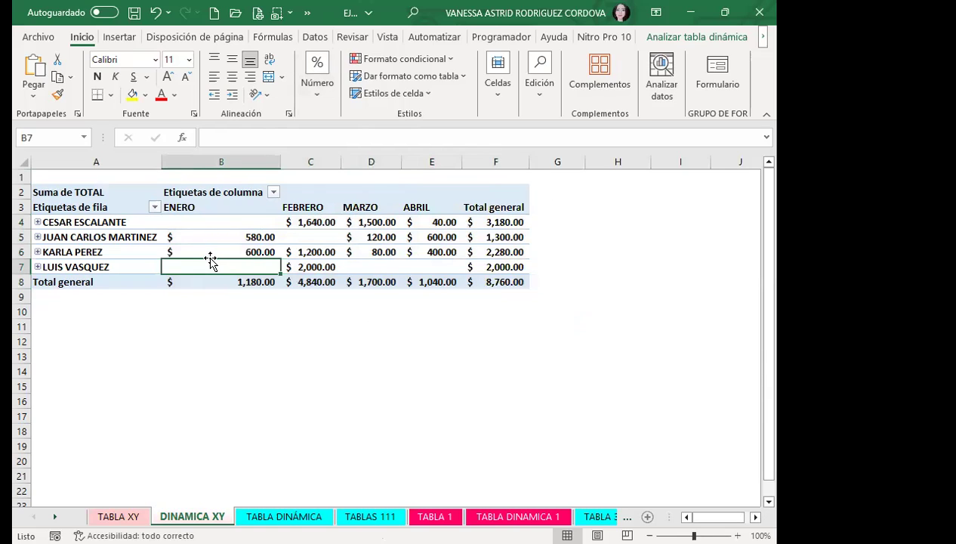
{"action": "left_click", "coordinate": [62, 194]}
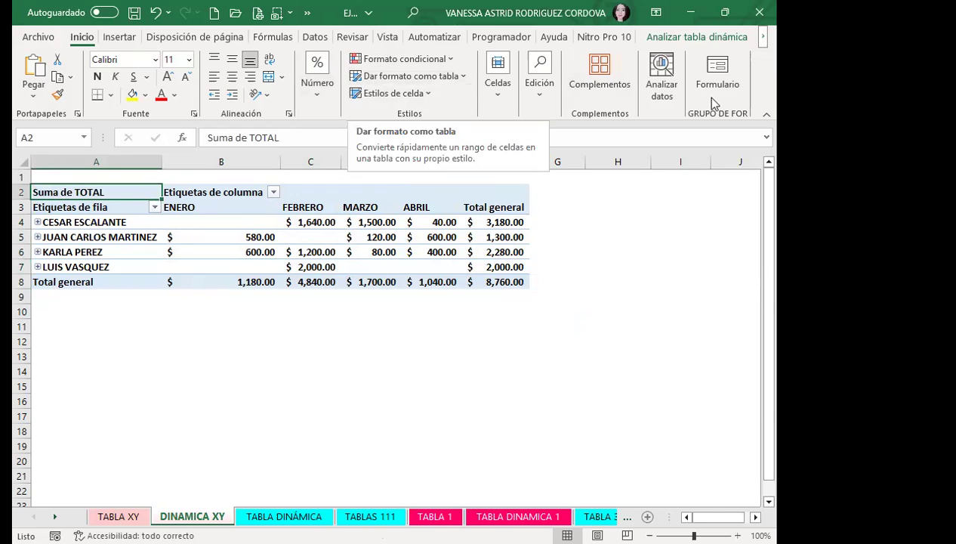
{"action": "left_click", "coordinate": [695, 38]}
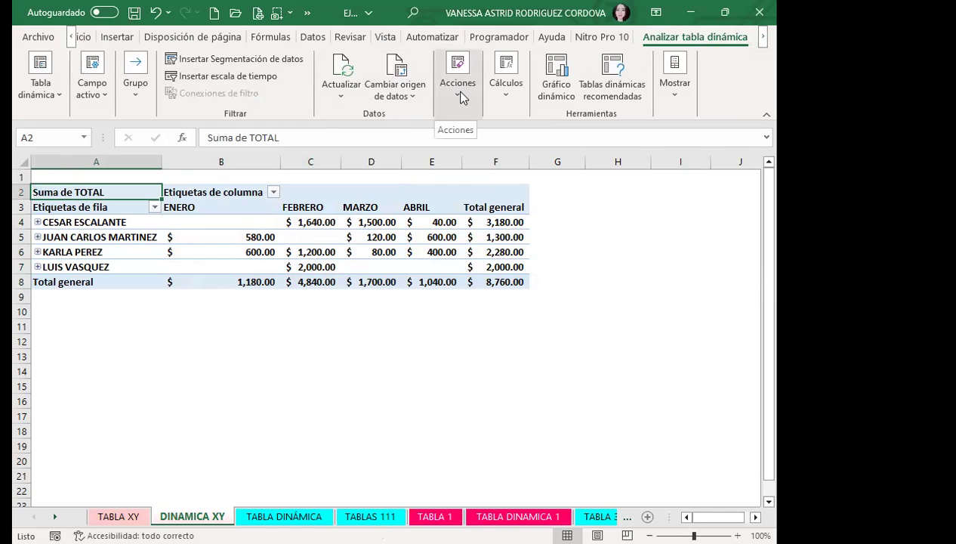
{"action": "left_click", "coordinate": [761, 37]}
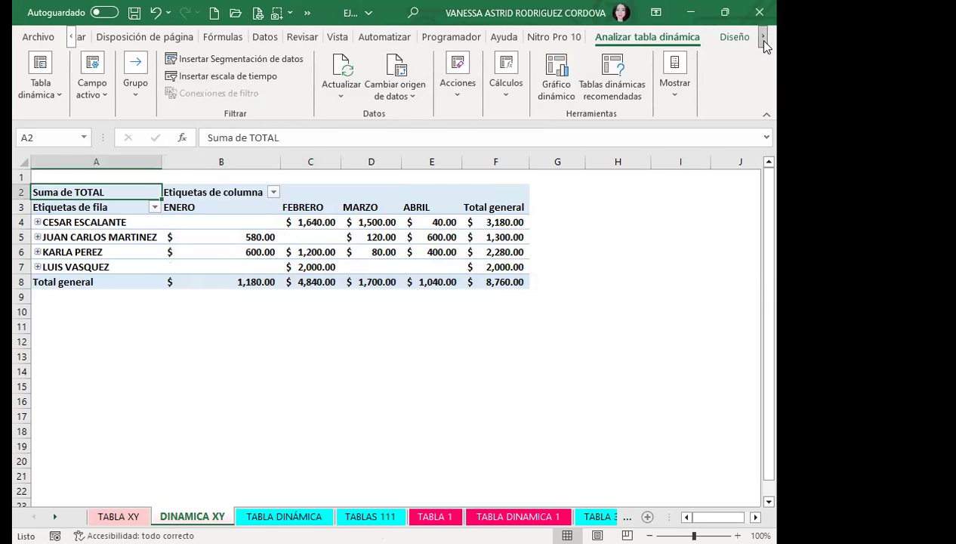
{"action": "left_click", "coordinate": [725, 38]}
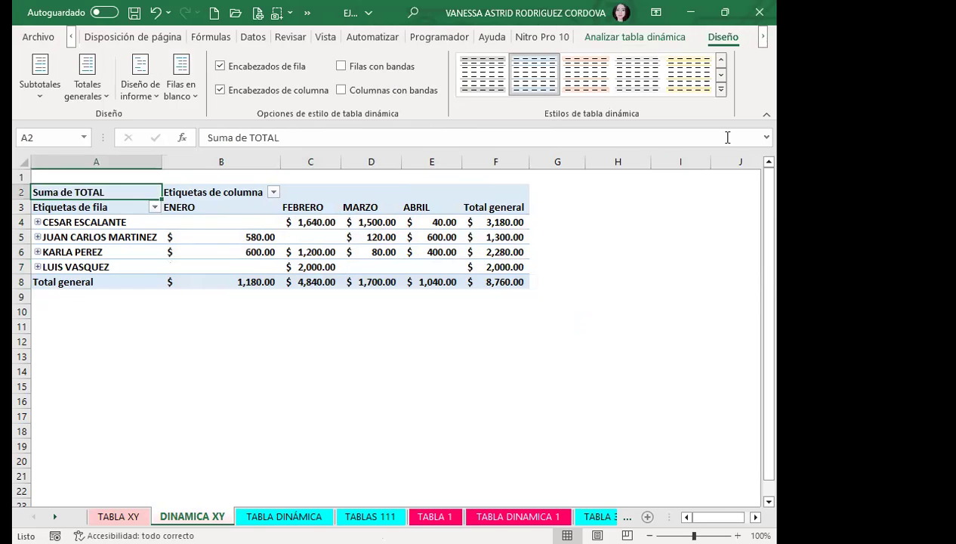
{"action": "left_click", "coordinate": [721, 89]}
{"action": "scroll", "coordinate": [767, 304], "scroll_direction": "down", "scroll_amount": 3}
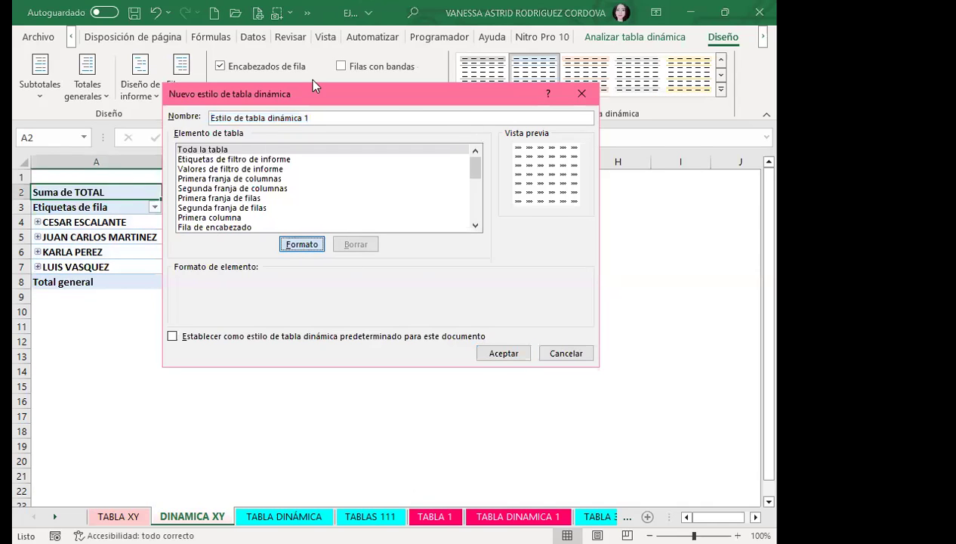
Step: Give the Toda la tabla element dark red outline and inside borders
{"action": "key", "text": "Return"}
{"action": "left_click", "coordinate": [244, 60]}
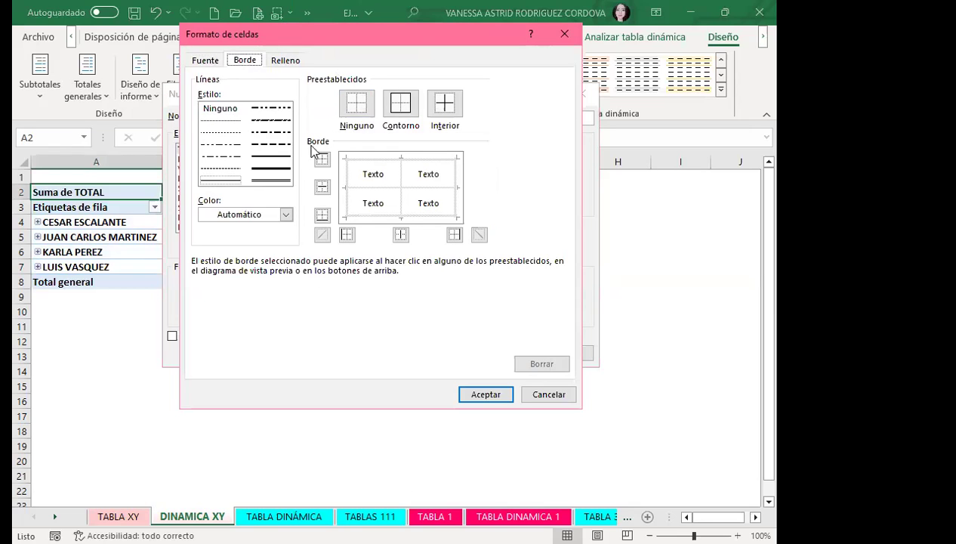
{"action": "left_click", "coordinate": [280, 181]}
{"action": "left_click", "coordinate": [285, 213]}
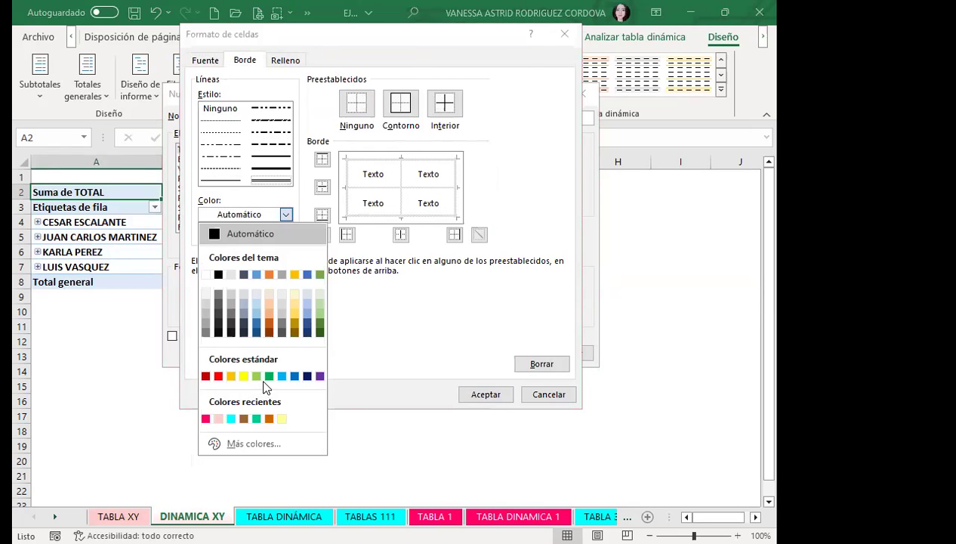
{"action": "left_click", "coordinate": [205, 376]}
{"action": "left_click", "coordinate": [401, 103]}
{"action": "left_click", "coordinate": [444, 104]}
Step: Start a two-colour gradient fill with a custom green as the first colour
{"action": "left_click", "coordinate": [287, 61]}
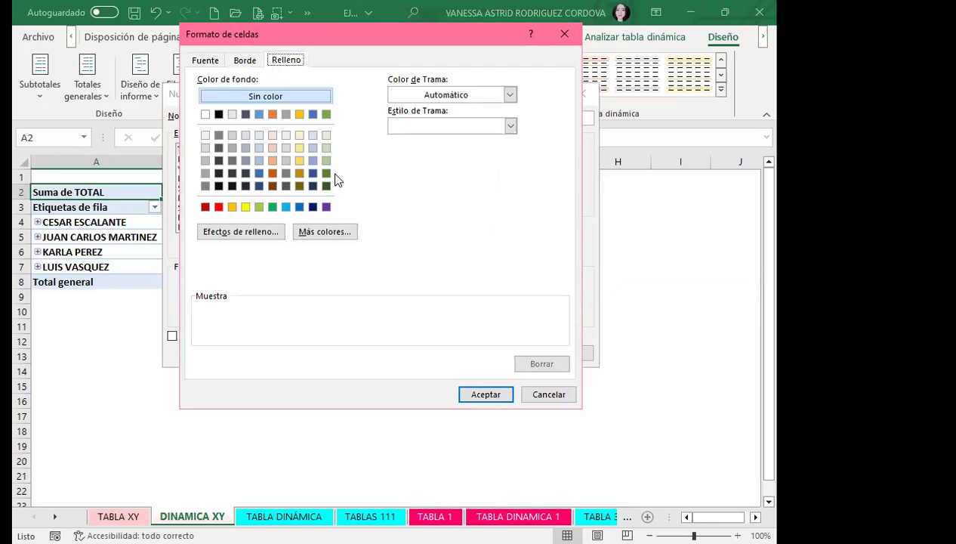
{"action": "left_click", "coordinate": [222, 235]}
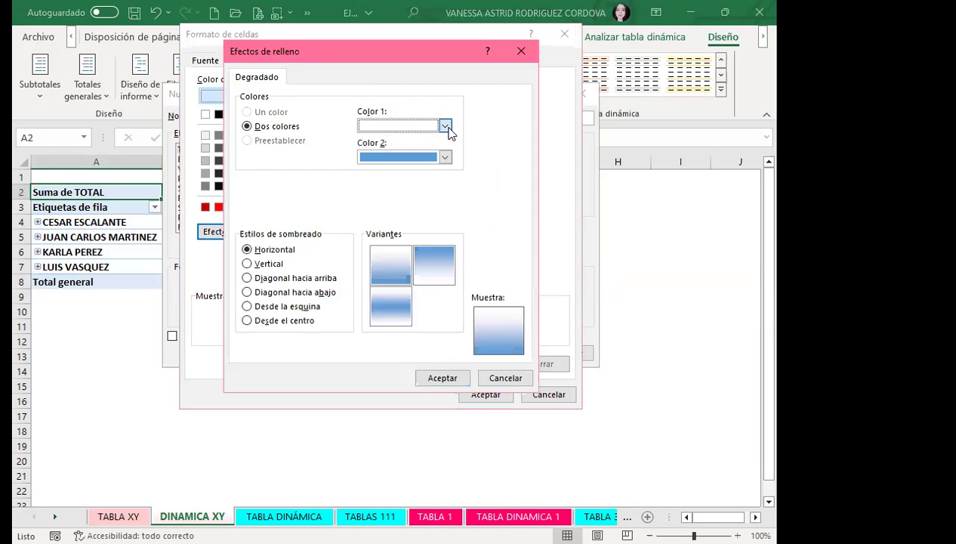
{"action": "key", "text": "alt+Down"}
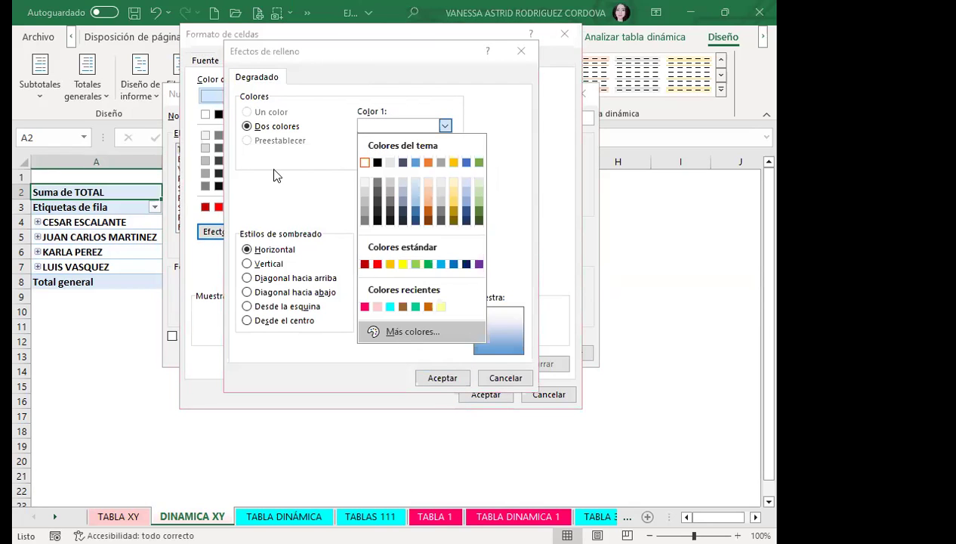
{"action": "left_click", "coordinate": [408, 332]}
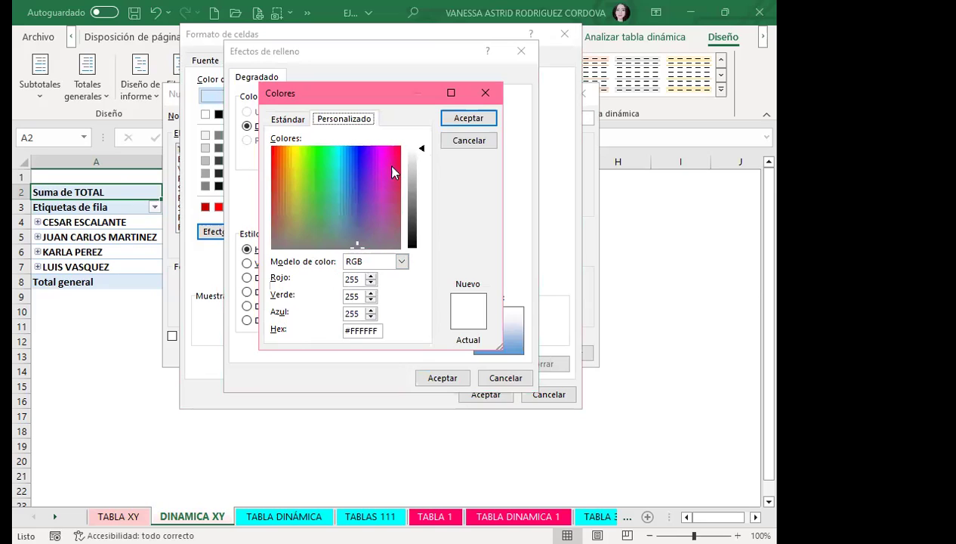
{"action": "left_click", "coordinate": [295, 158]}
{"action": "left_click_drag", "start_coordinate": [427, 150], "coordinate": [413, 211]}
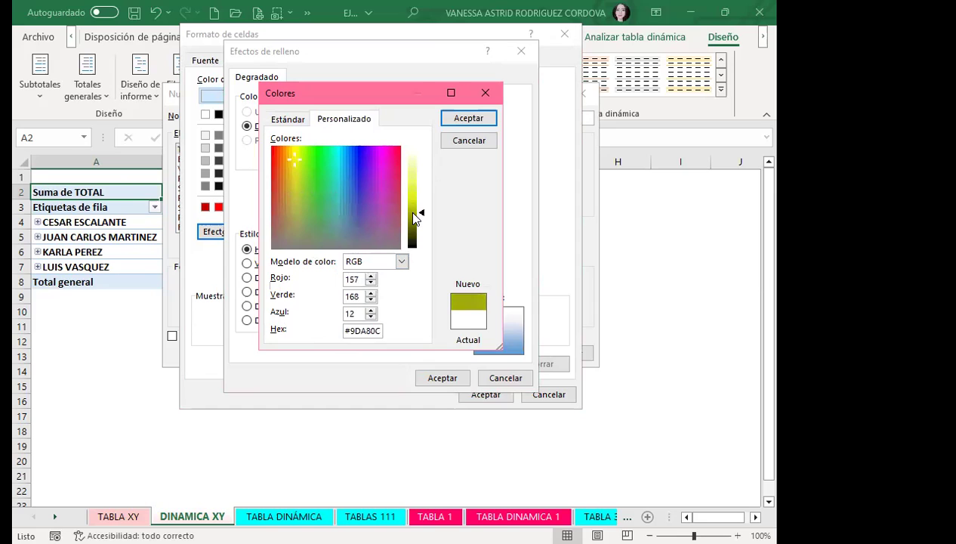
{"action": "left_click", "coordinate": [296, 190]}
{"action": "left_click_drag", "start_coordinate": [419, 213], "coordinate": [422, 197]}
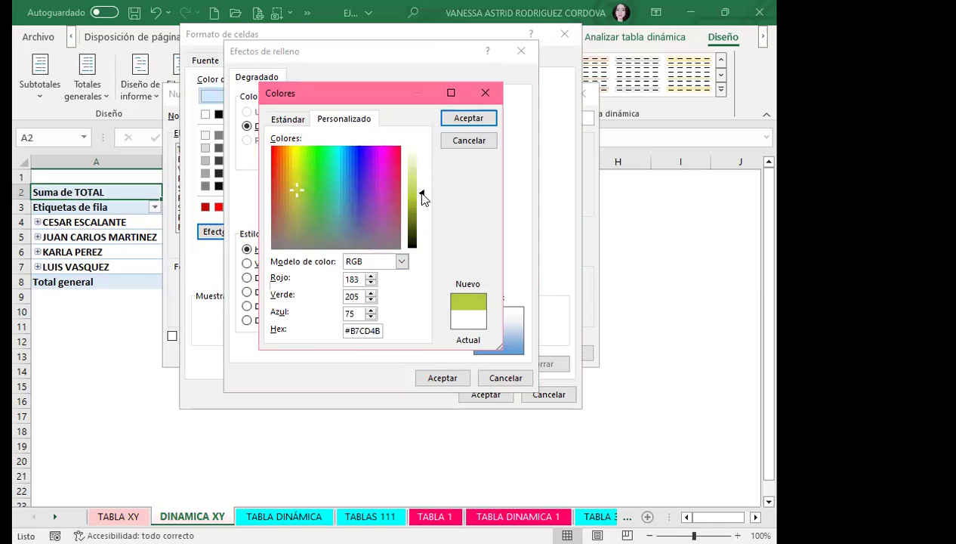
{"action": "left_click", "coordinate": [468, 118]}
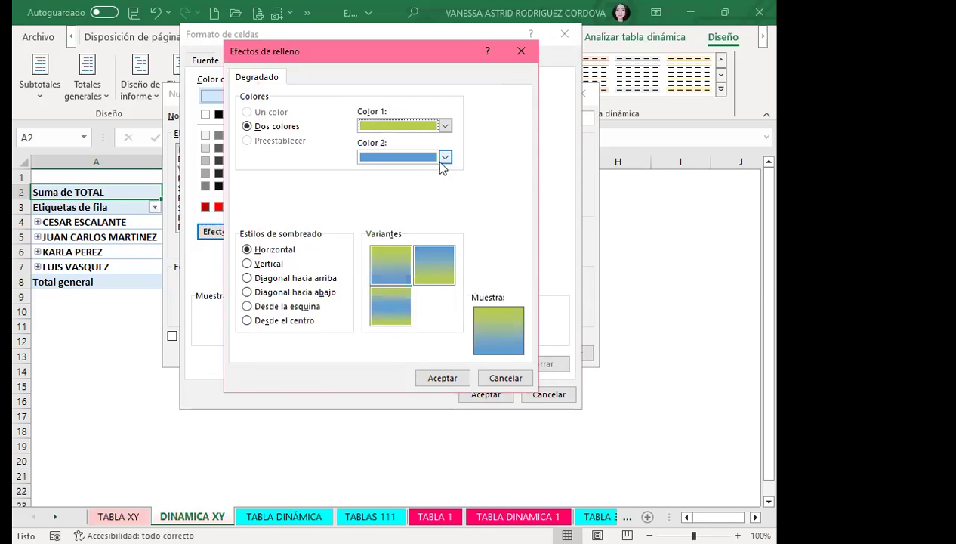
Step: Make dark navy the second gradient colour with vertical shading, and save the style
{"action": "left_click", "coordinate": [442, 160]}
{"action": "left_click", "coordinate": [400, 357]}
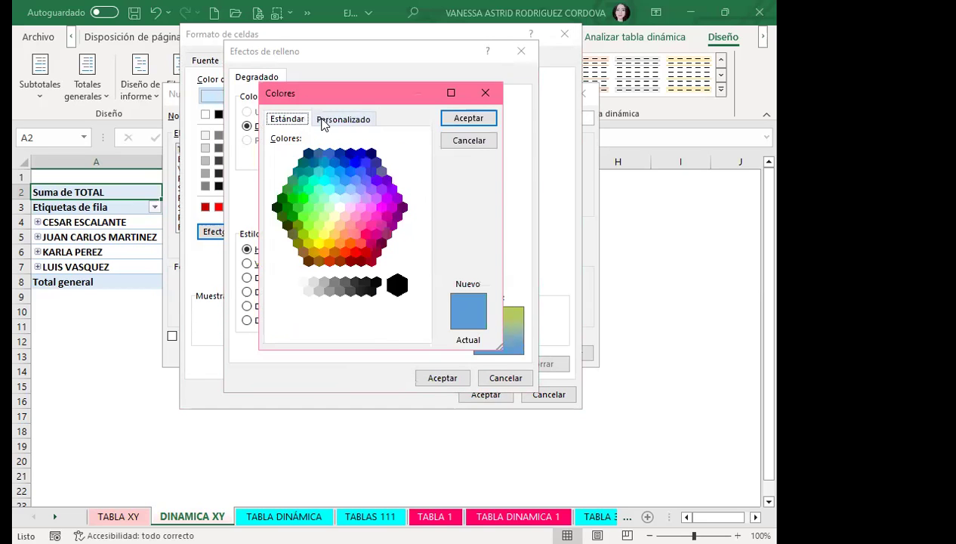
{"action": "left_click", "coordinate": [326, 120]}
{"action": "left_click_drag", "start_coordinate": [420, 193], "coordinate": [422, 227]}
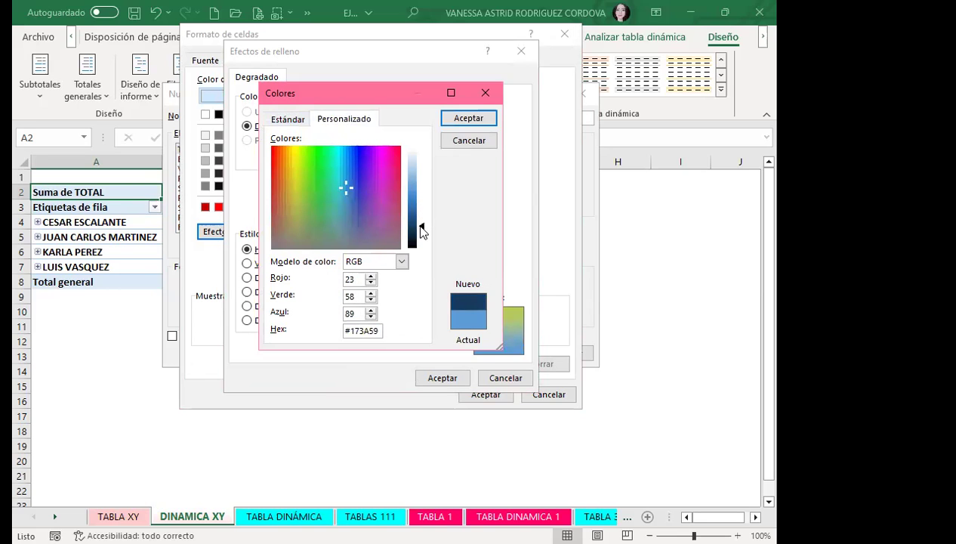
{"action": "left_click", "coordinate": [462, 120]}
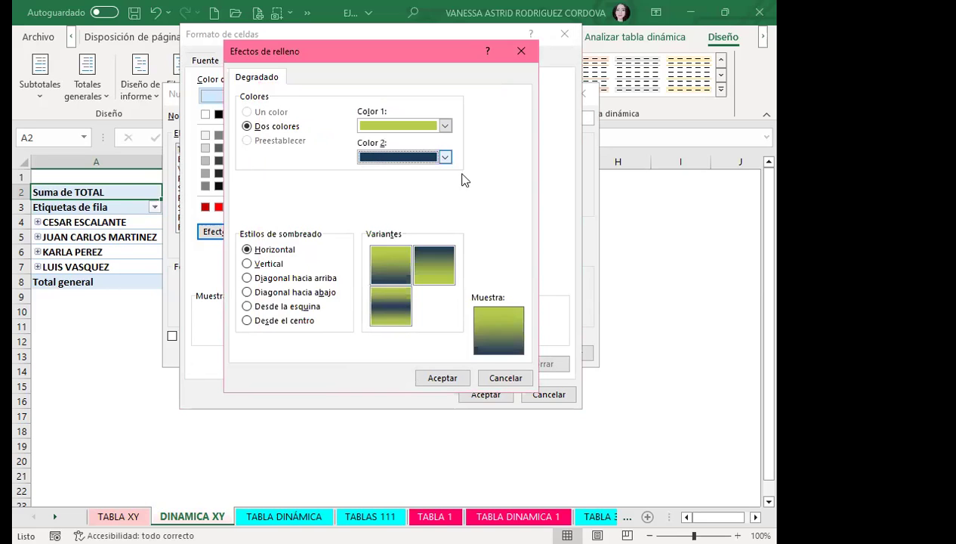
{"action": "left_click", "coordinate": [420, 275]}
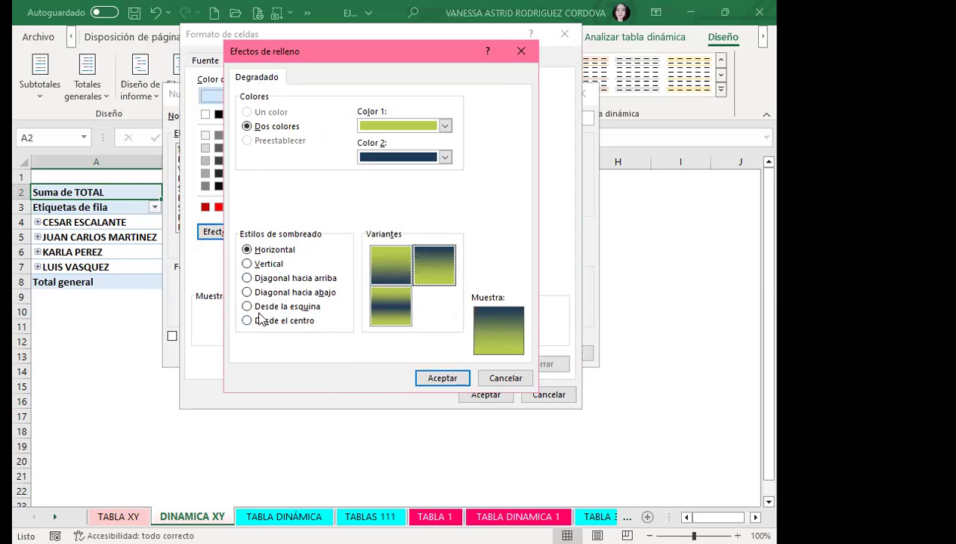
{"action": "left_click", "coordinate": [257, 263]}
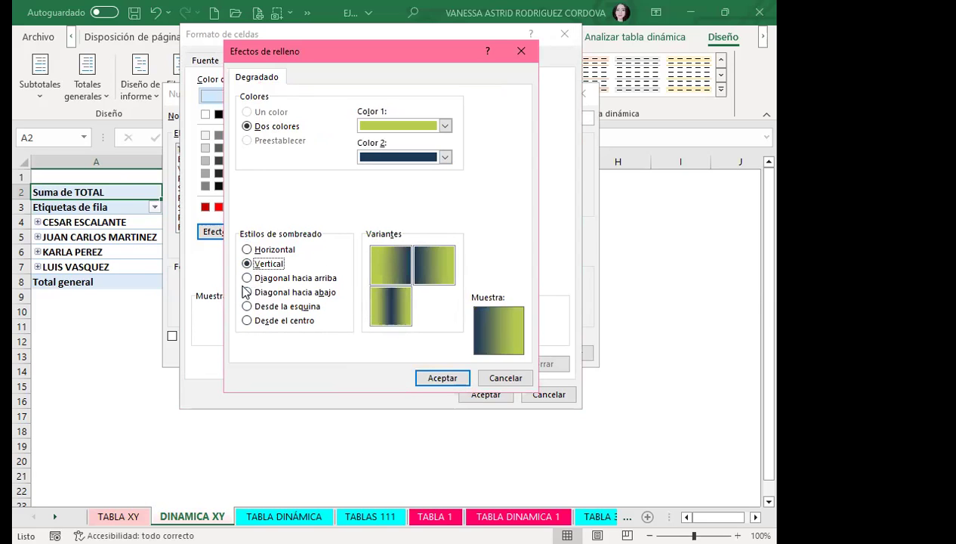
{"action": "left_click", "coordinate": [416, 276]}
{"action": "left_click", "coordinate": [443, 378]}
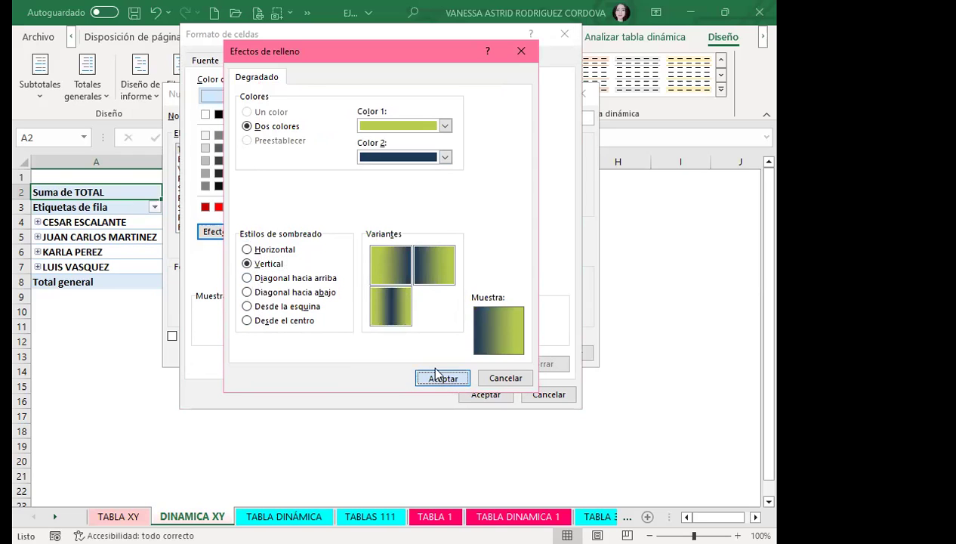
{"action": "left_click", "coordinate": [475, 400]}
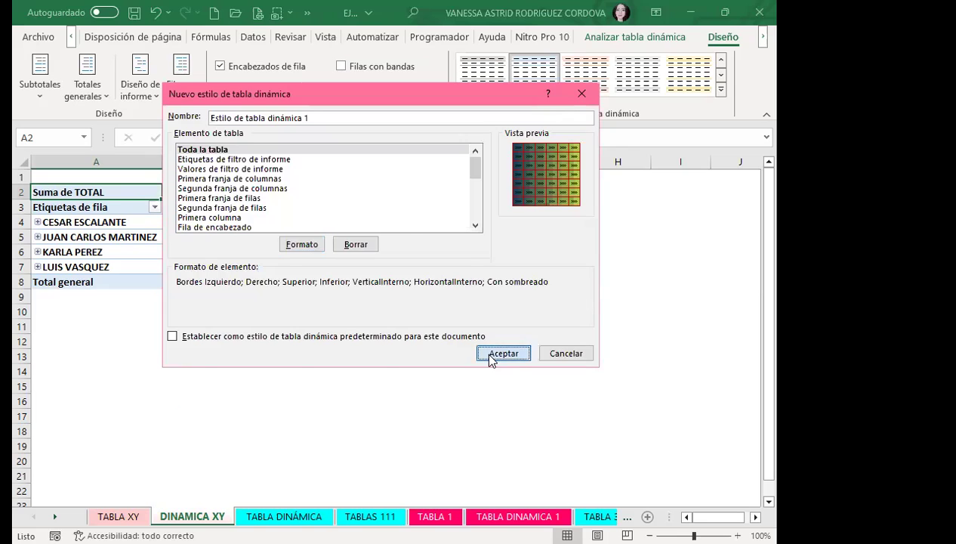
{"action": "left_click", "coordinate": [490, 354]}
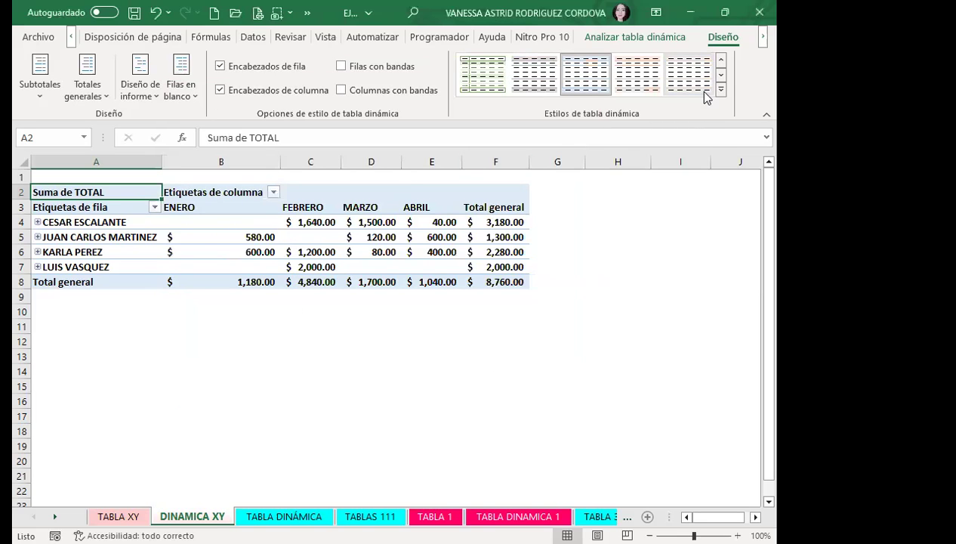
Step: Apply the custom gradient style and make the pivot table A2:F8 text white
{"action": "left_click", "coordinate": [368, 221]}
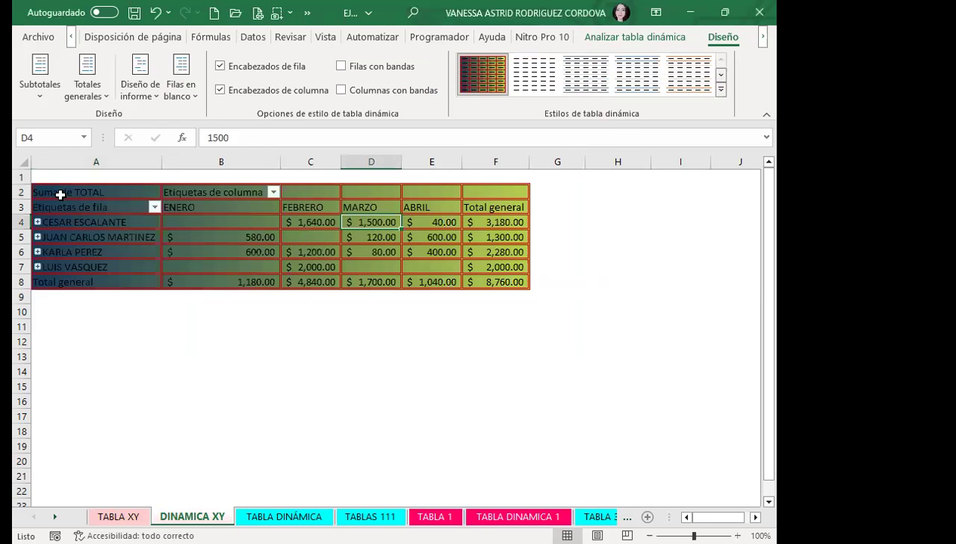
{"action": "left_click_drag", "start_coordinate": [62, 192], "coordinate": [483, 280]}
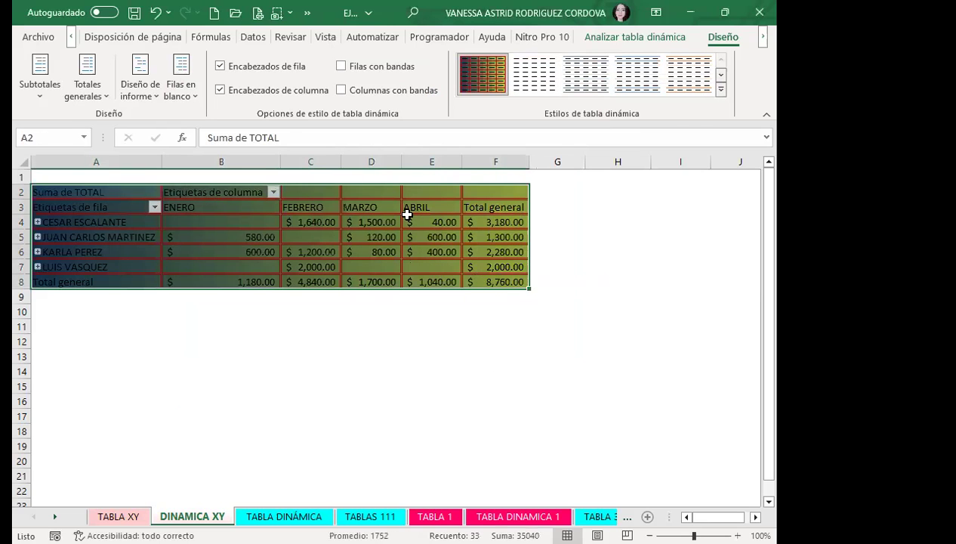
{"action": "left_click", "coordinate": [72, 37]}
{"action": "double_click", "coordinate": [81, 37]}
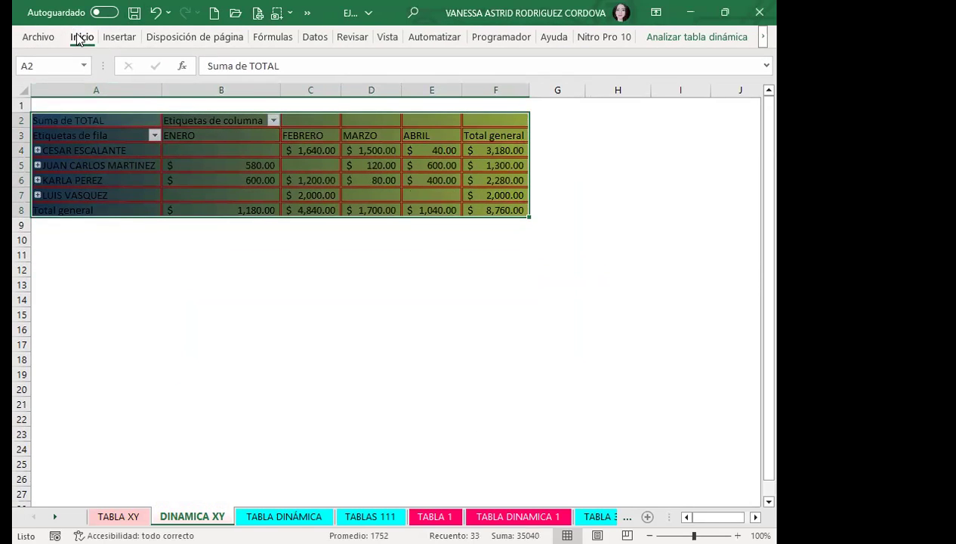
{"action": "left_click", "coordinate": [82, 37]}
{"action": "left_click", "coordinate": [162, 96]}
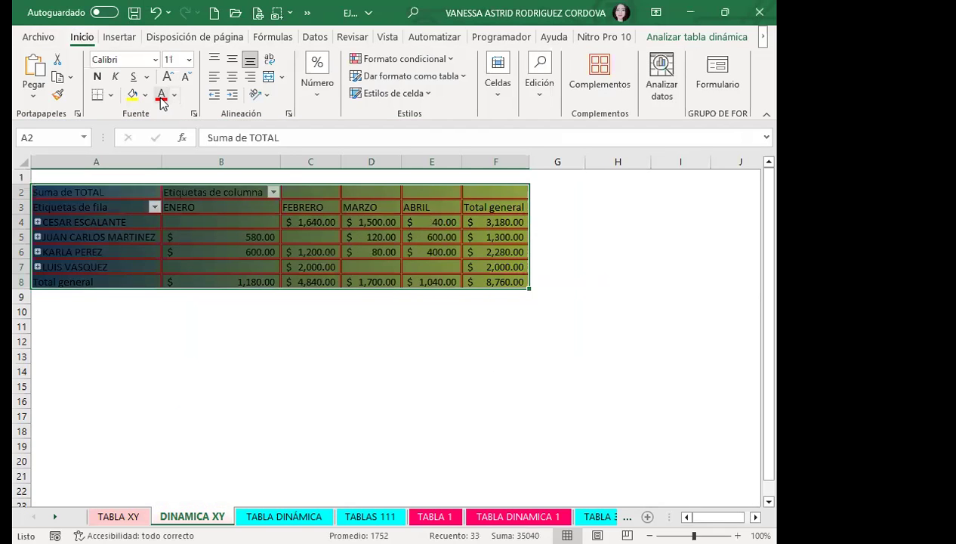
{"action": "left_click", "coordinate": [174, 94]}
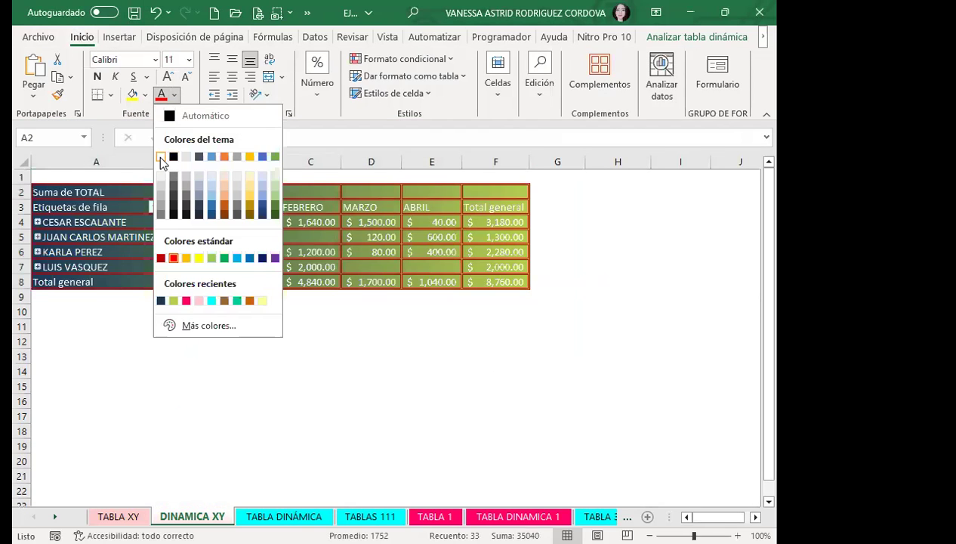
{"action": "left_click", "coordinate": [161, 159]}
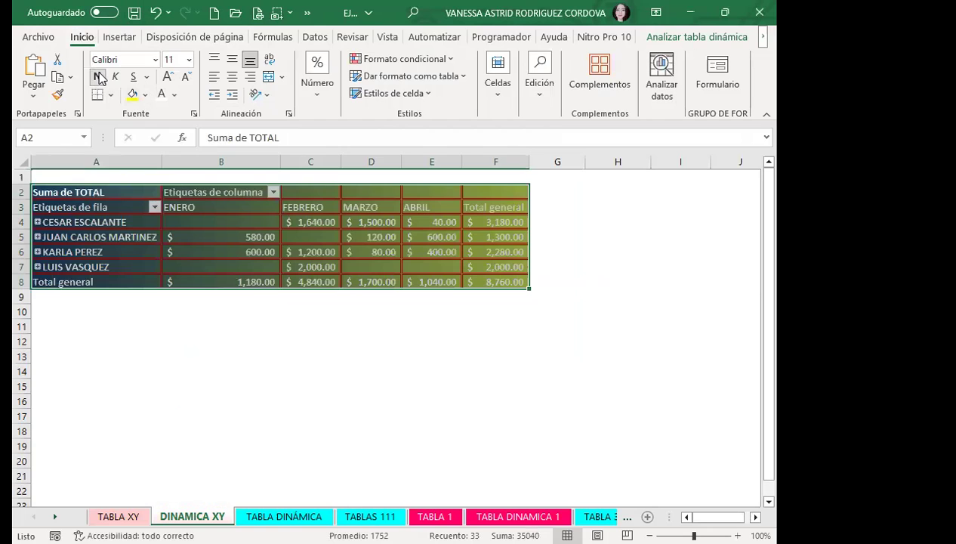
Step: Enlarge the pivot font to 16 pt and widen columns A, B, E and F
{"action": "left_click", "coordinate": [168, 78]}
{"action": "left_click", "coordinate": [168, 78]}
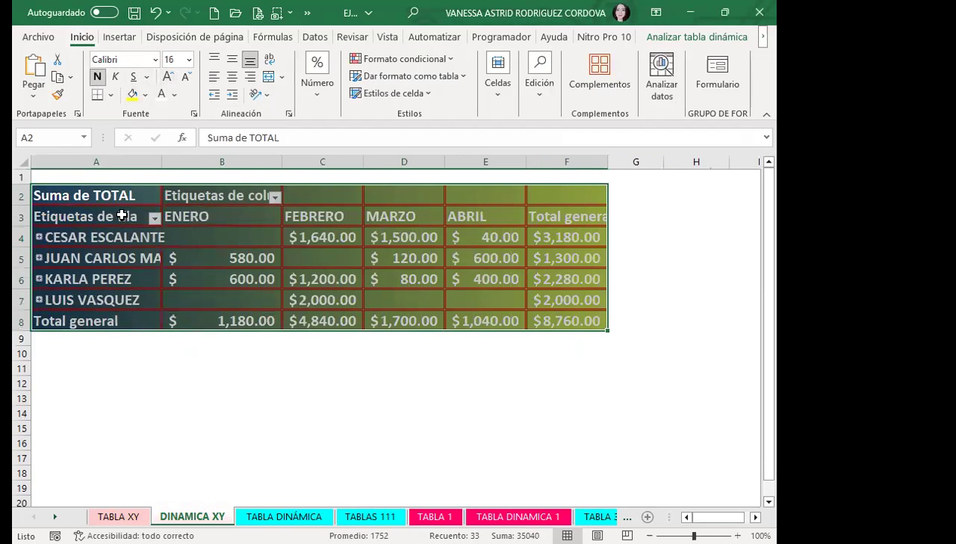
{"action": "left_click_drag", "start_coordinate": [165, 163], "coordinate": [177, 164]}
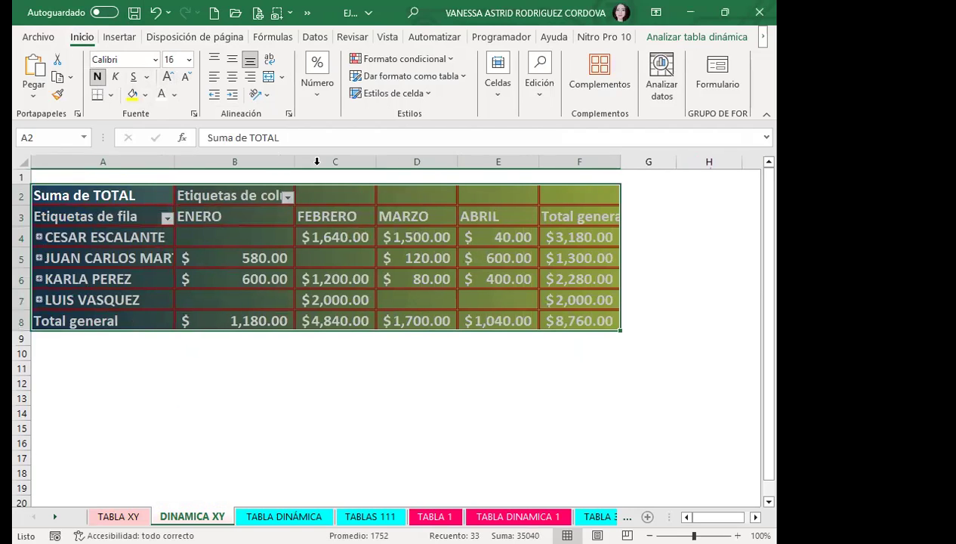
{"action": "left_click_drag", "start_coordinate": [295, 157], "coordinate": [302, 157]}
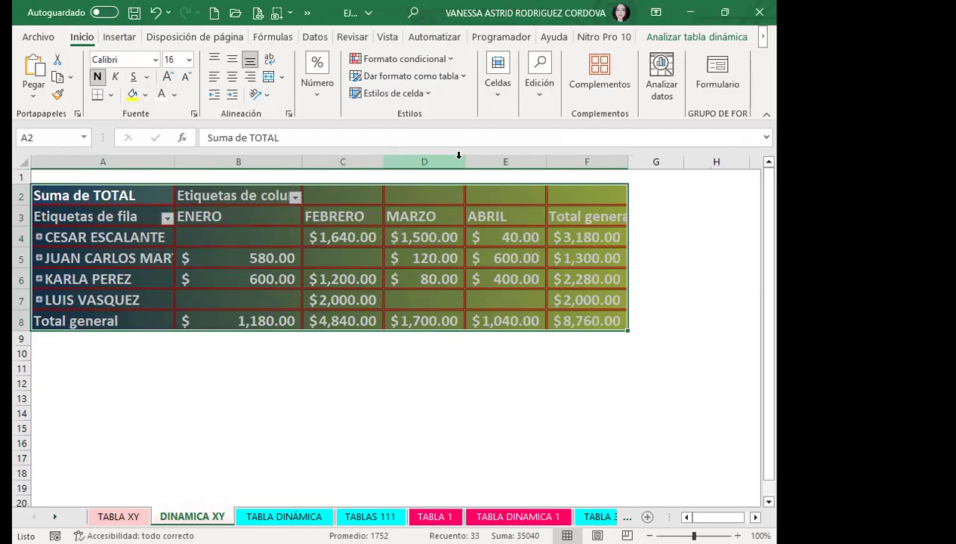
{"action": "left_click", "coordinate": [491, 161]}
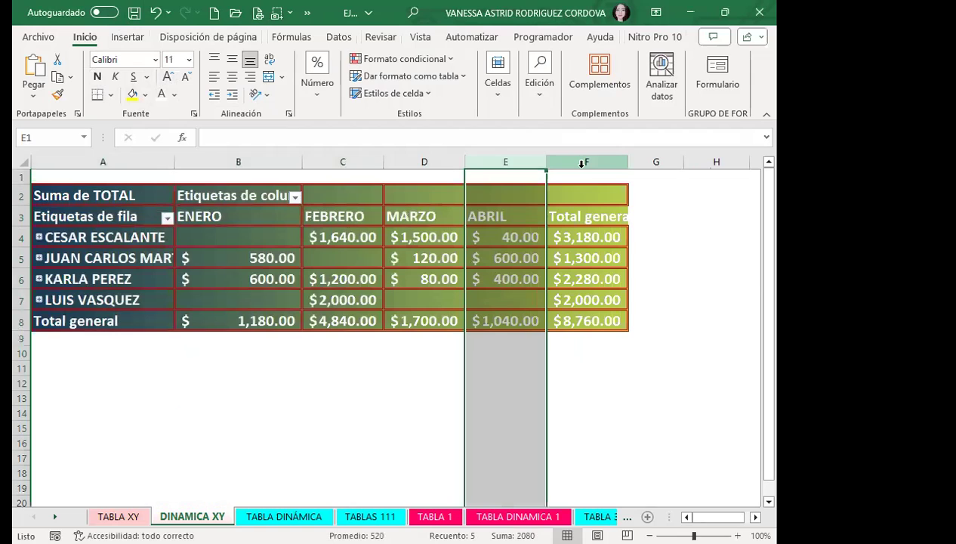
{"action": "left_click_drag", "start_coordinate": [627, 162], "coordinate": [651, 162]}
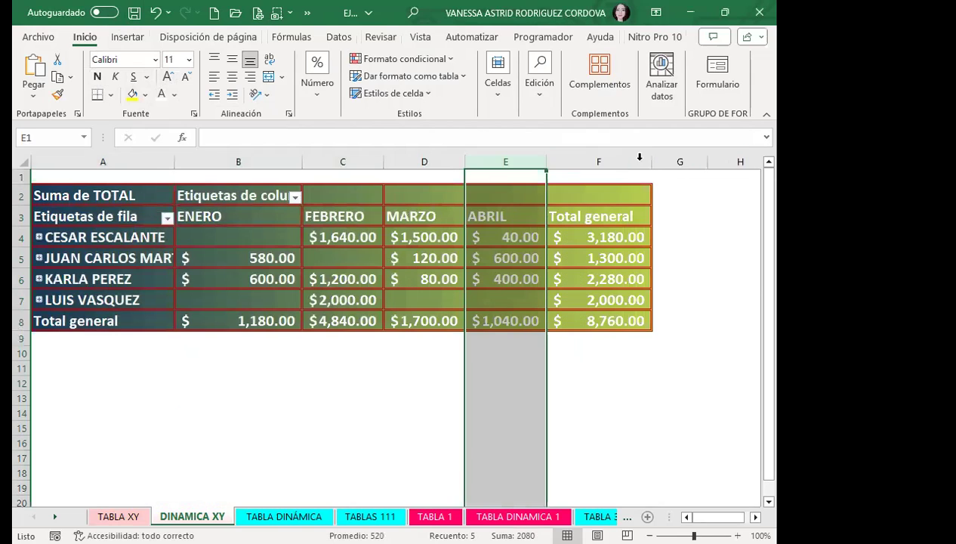
{"action": "left_click_drag", "start_coordinate": [546, 161], "coordinate": [565, 161]}
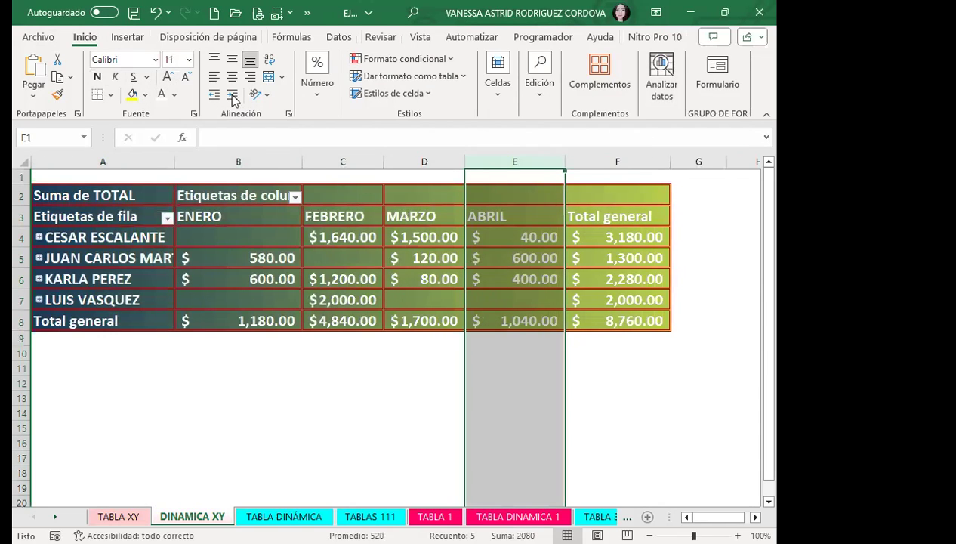
Step: Center the header rows A2:F3 horizontally and vertically
{"action": "left_click", "coordinate": [231, 217]}
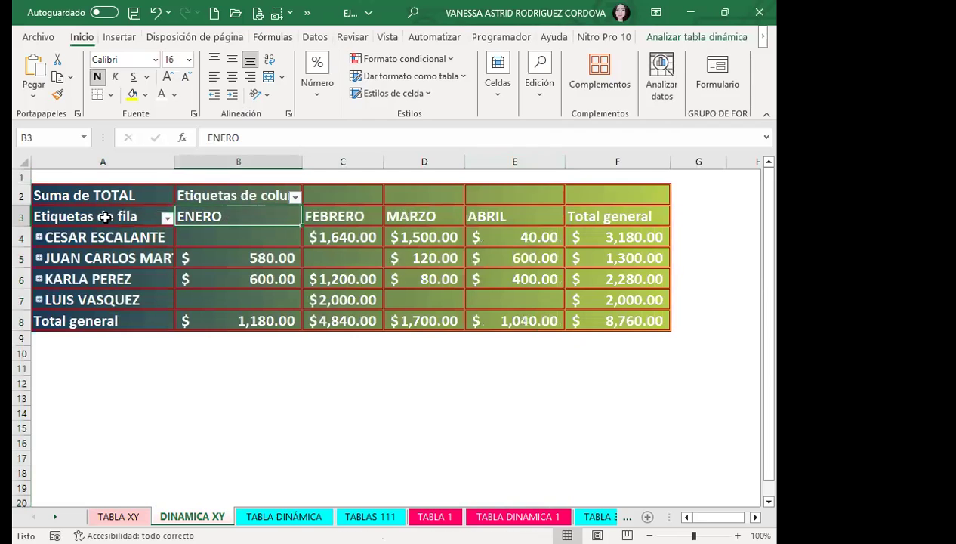
{"action": "left_click_drag", "start_coordinate": [109, 216], "coordinate": [619, 195]}
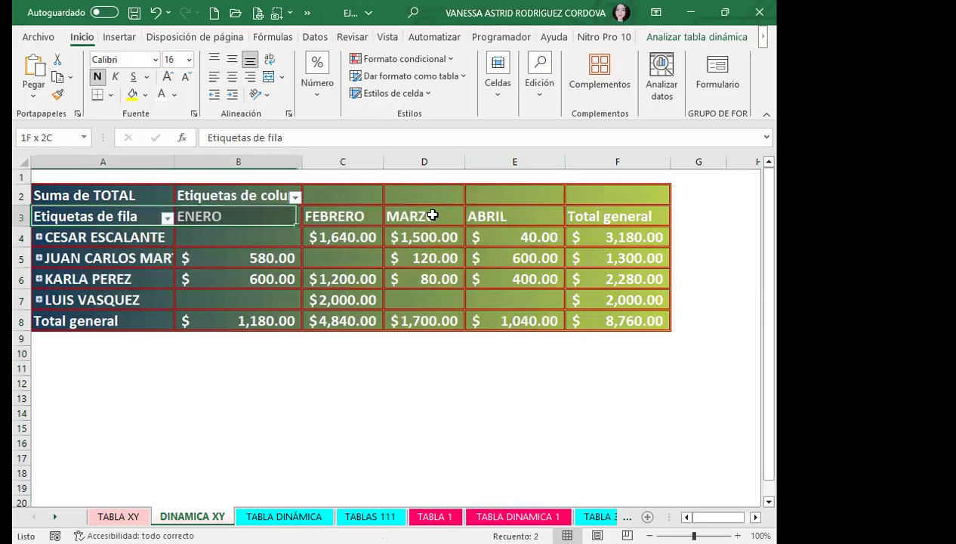
{"action": "left_click", "coordinate": [231, 76]}
{"action": "left_click", "coordinate": [231, 59]}
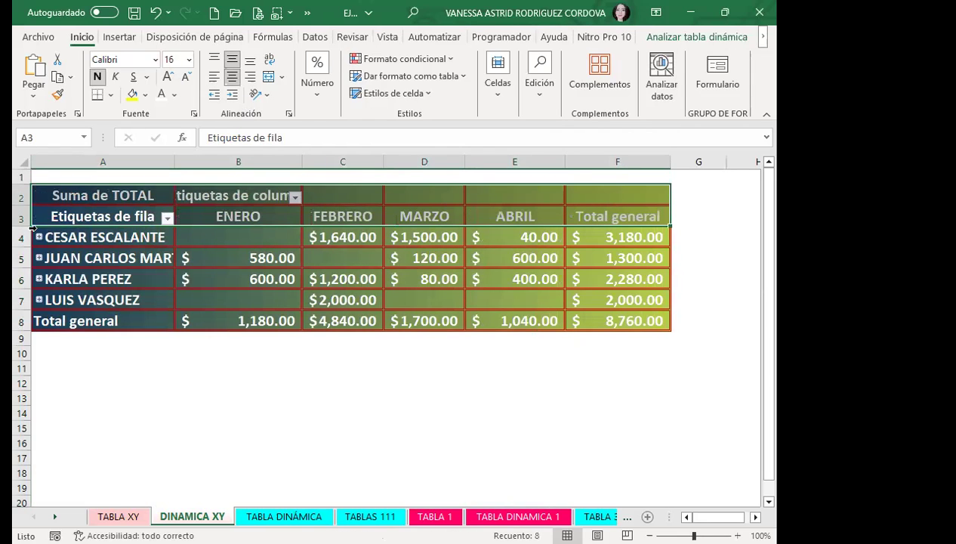
{"action": "left_click", "coordinate": [30, 230]}
{"action": "left_click_drag", "start_coordinate": [24, 226], "coordinate": [24, 242]}
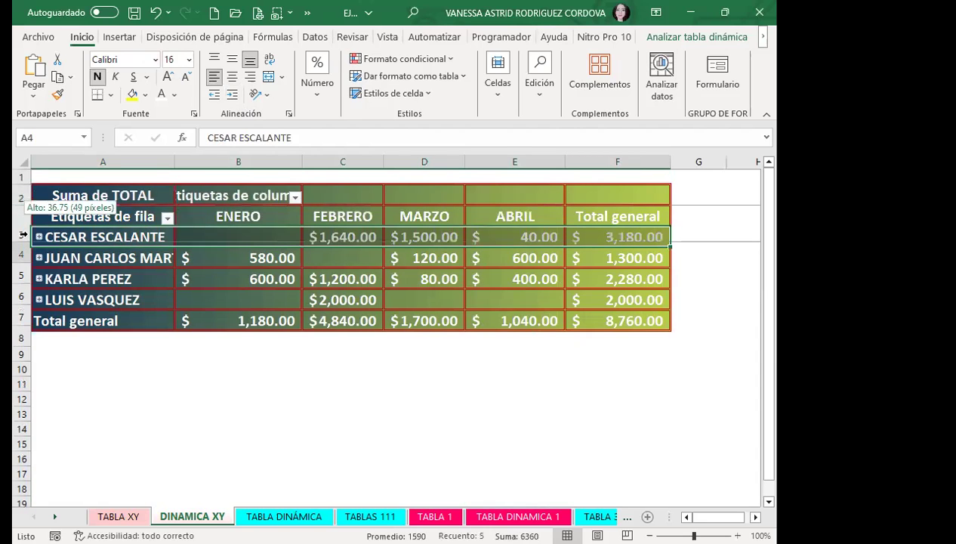
{"action": "left_click_drag", "start_coordinate": [25, 202], "coordinate": [26, 213]}
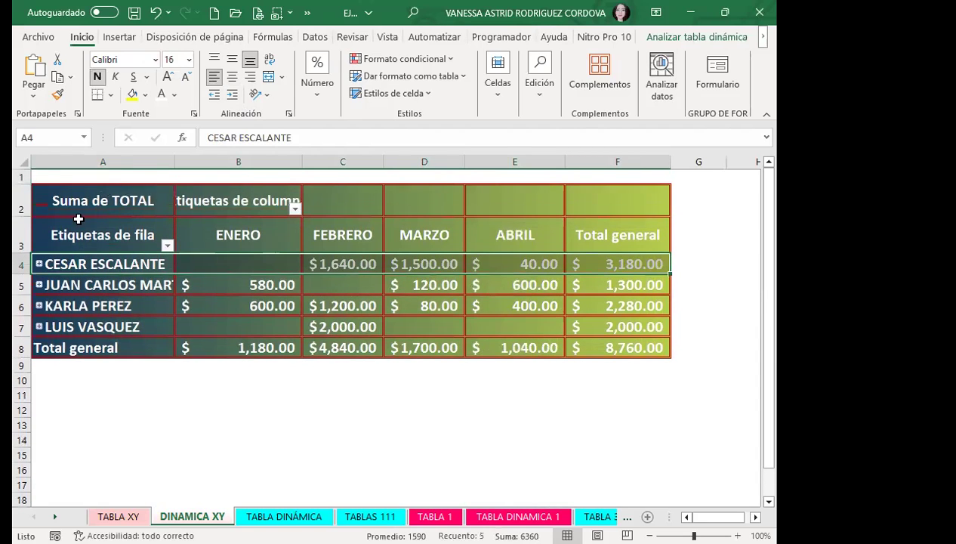
{"action": "left_click", "coordinate": [256, 210]}
{"action": "left_click_drag", "start_coordinate": [302, 161], "coordinate": [320, 161]}
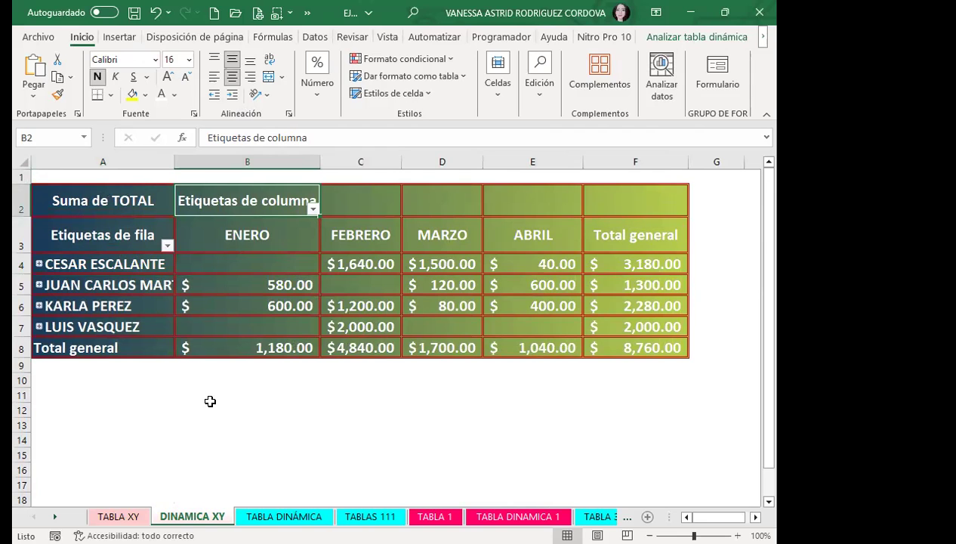
{"action": "left_click", "coordinate": [39, 265]}
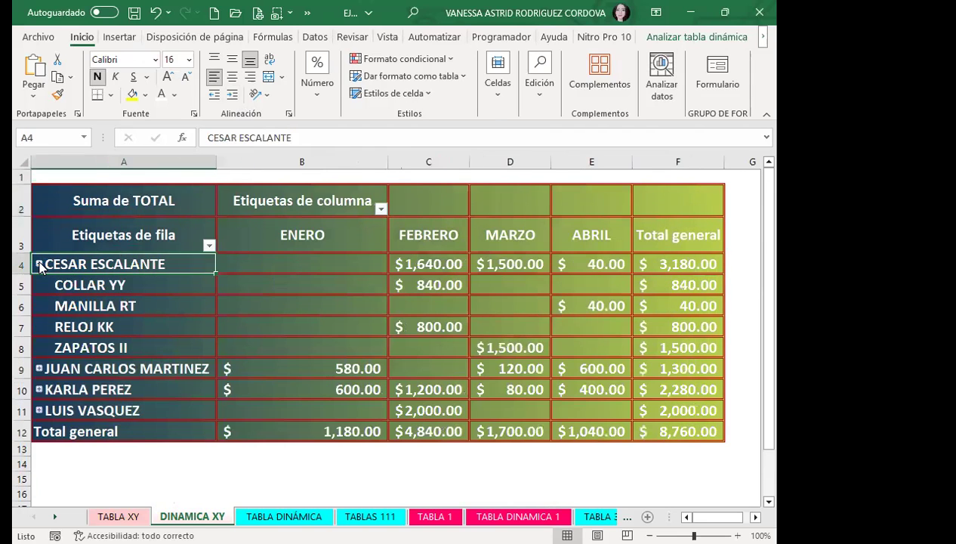
{"action": "left_click", "coordinate": [39, 265]}
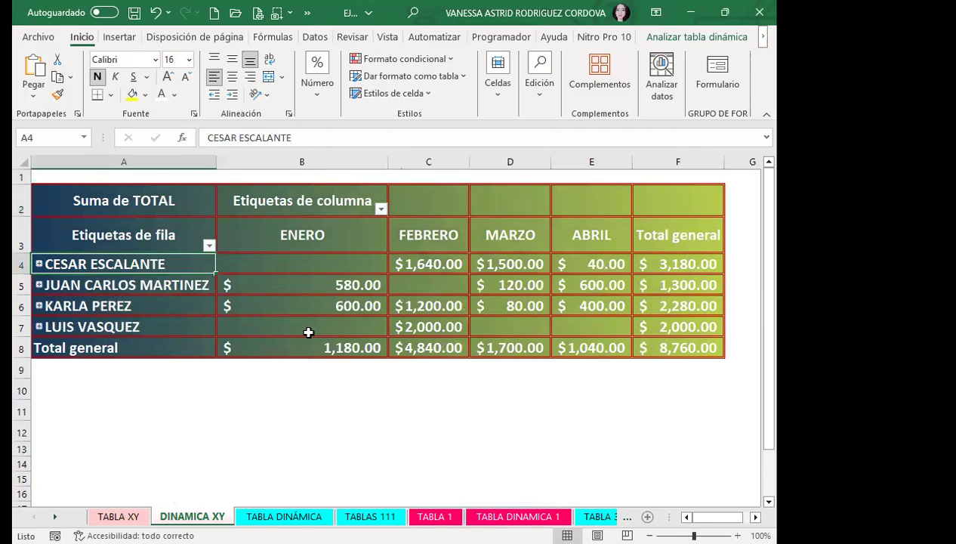
{"action": "left_click", "coordinate": [320, 393]}
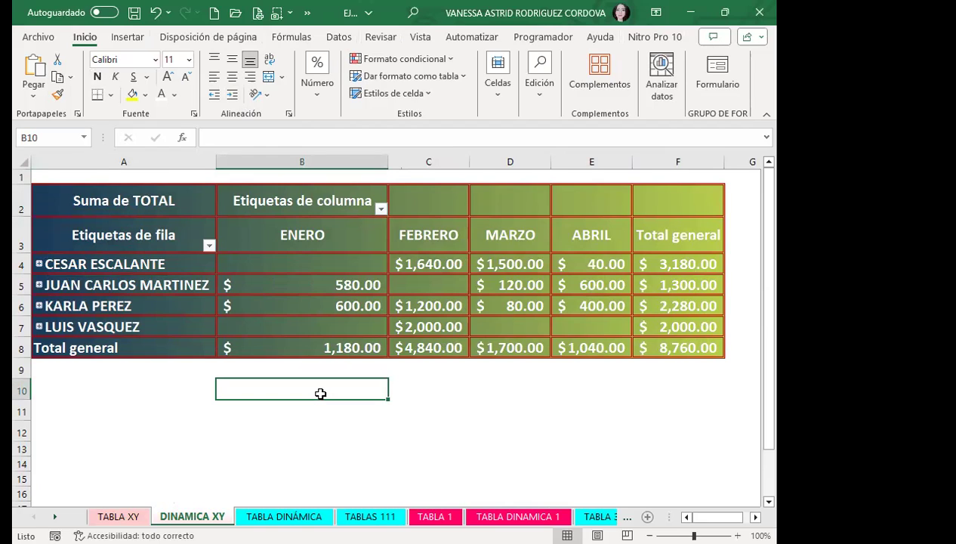
{"action": "left_click", "coordinate": [337, 238]}
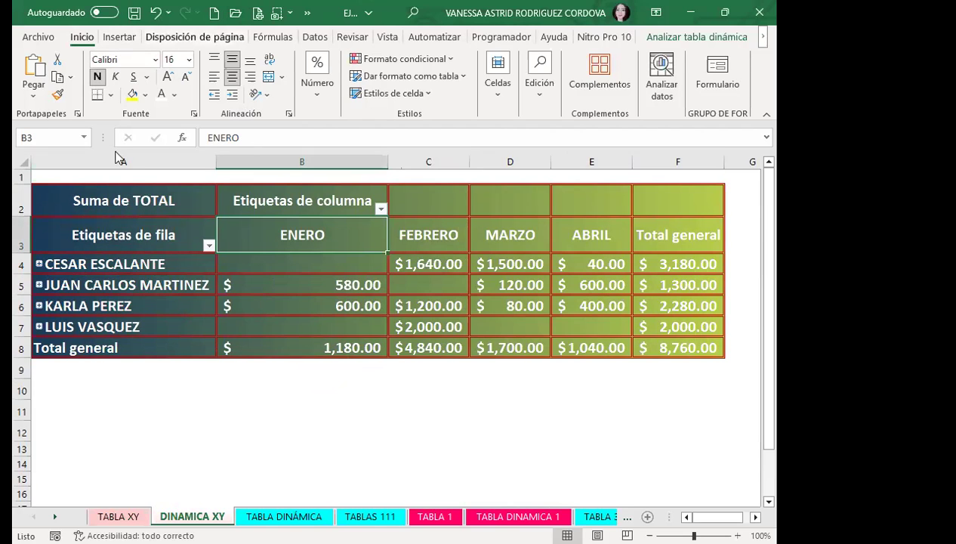
{"action": "left_click", "coordinate": [23, 162]}
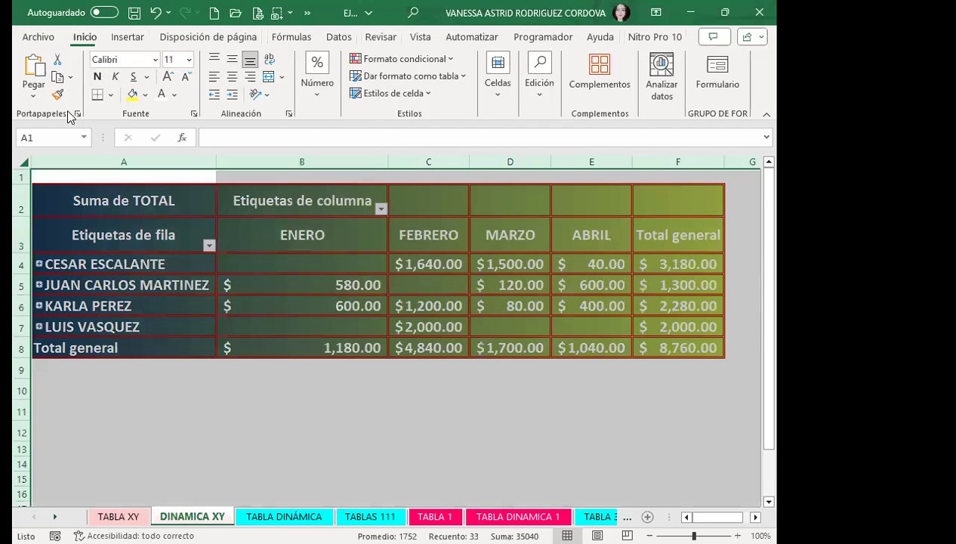
{"action": "left_click", "coordinate": [146, 97]}
{"action": "left_click", "coordinate": [216, 151]}
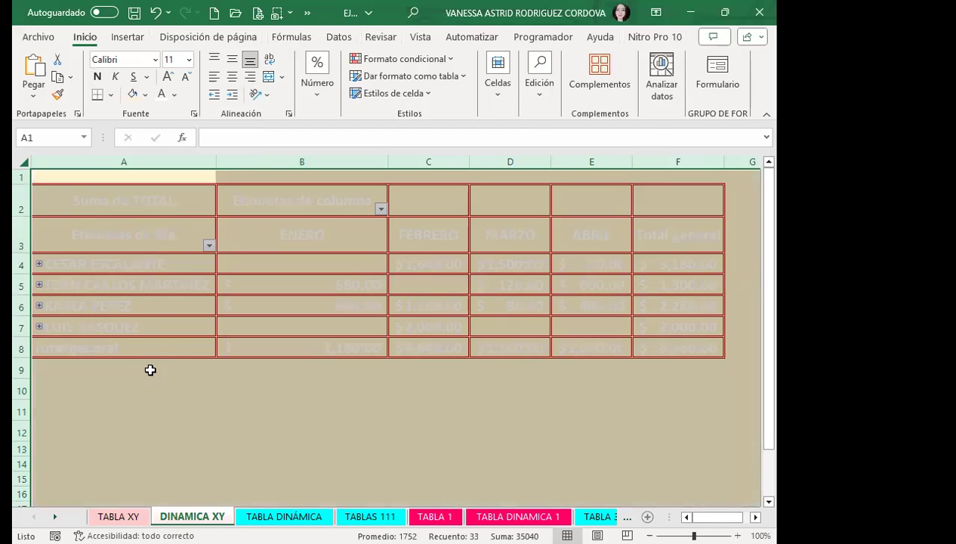
{"action": "key", "text": "ctrl+z"}
{"action": "left_click", "coordinate": [161, 398]}
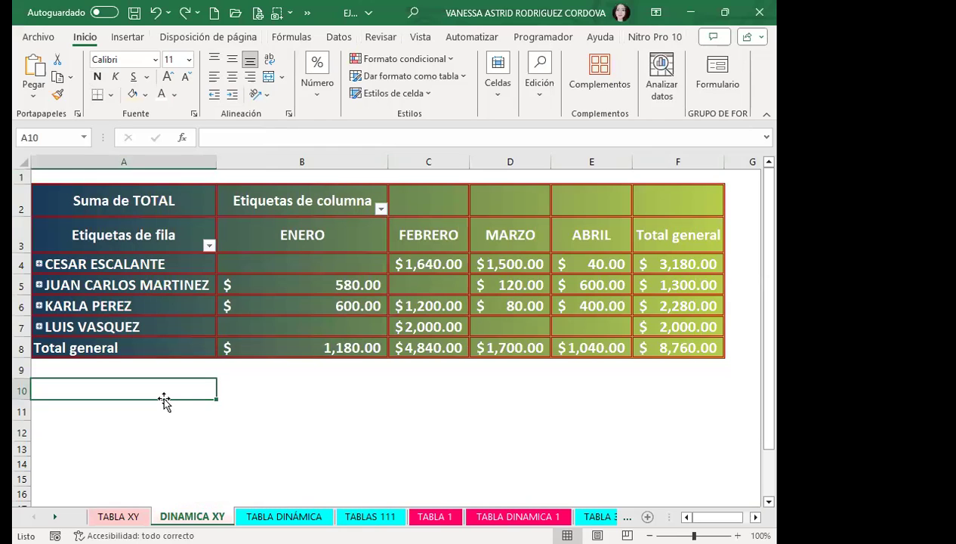
{"action": "left_click", "coordinate": [246, 390]}
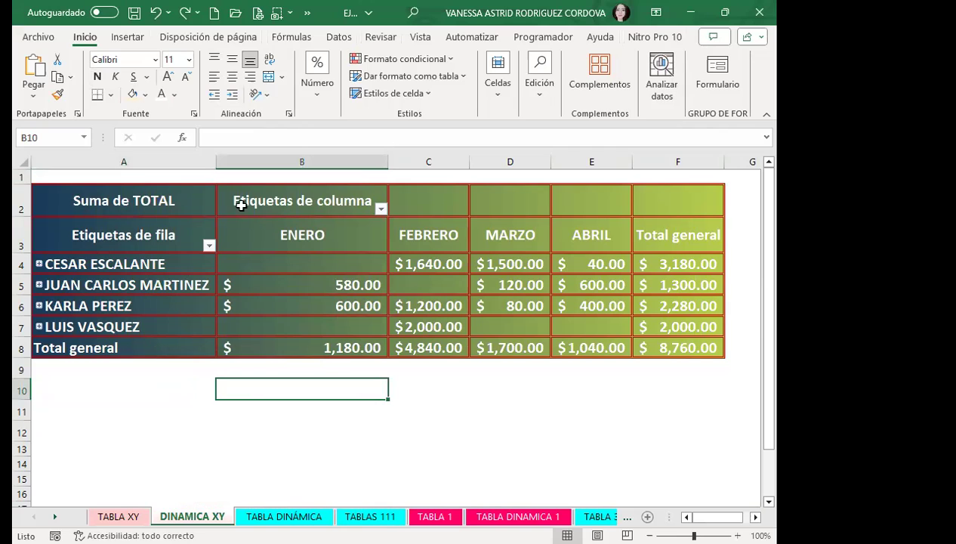
{"action": "left_click", "coordinate": [342, 209]}
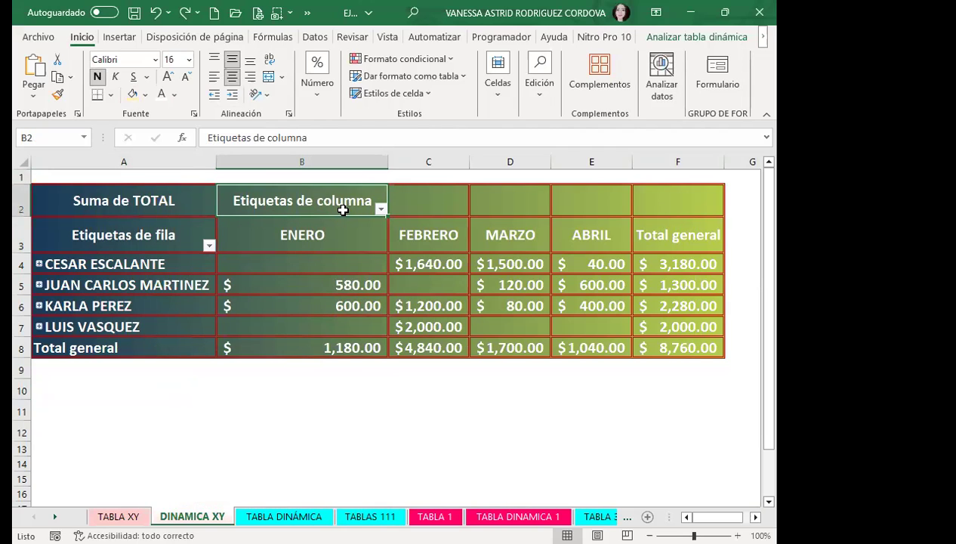
{"action": "left_click", "coordinate": [763, 37]}
{"action": "left_click", "coordinate": [764, 37]}
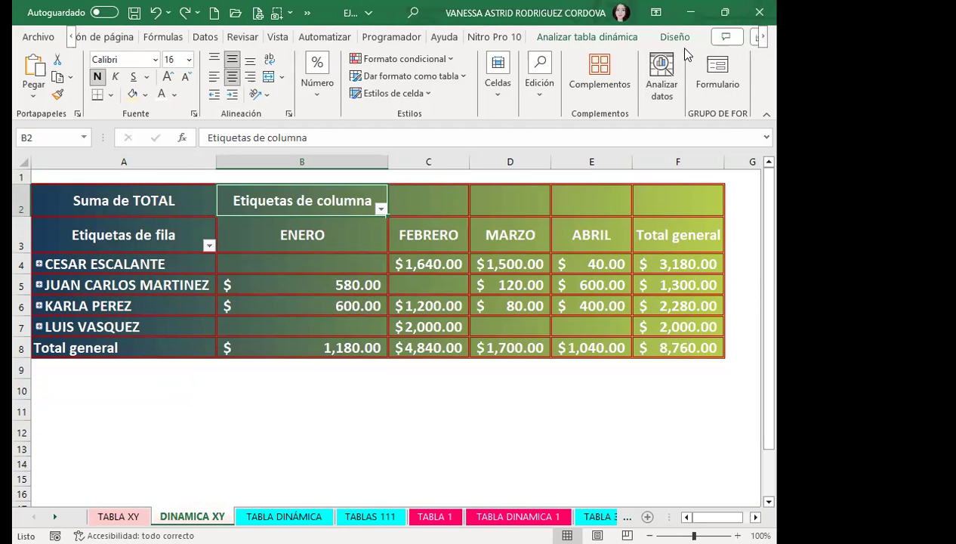
Step: Browse the Diseño pivot style gallery without changing the style, then select client names A4:A7
{"action": "left_click", "coordinate": [683, 45]}
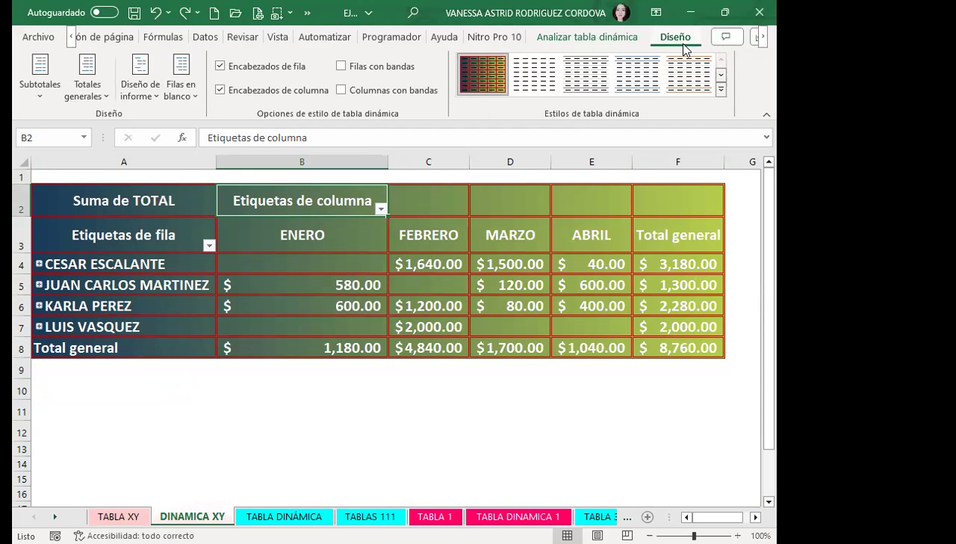
{"action": "left_click", "coordinate": [721, 88]}
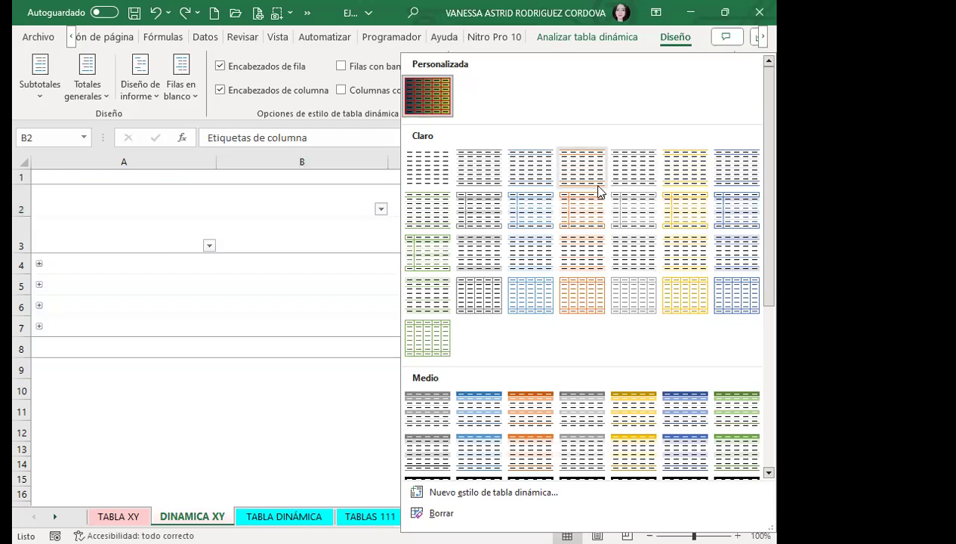
{"action": "left_click", "coordinate": [270, 265]}
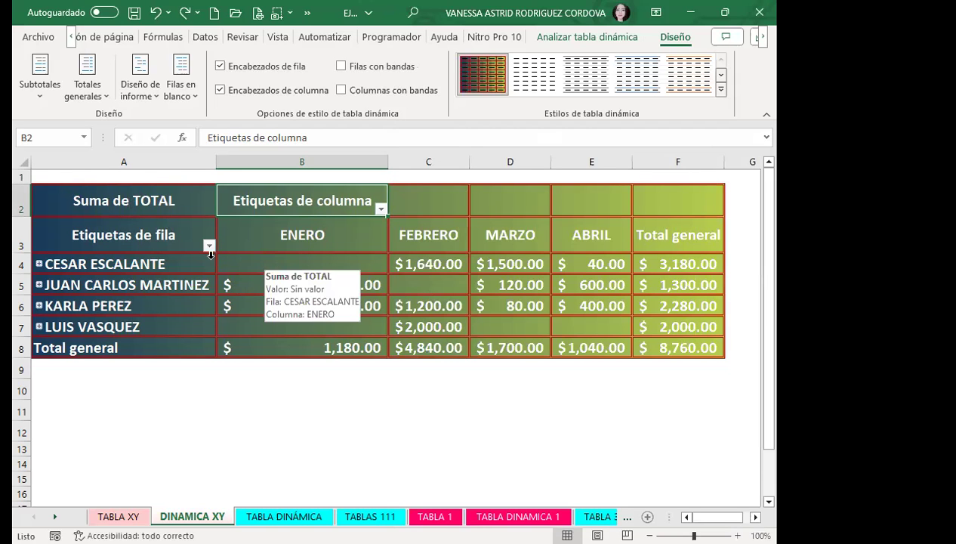
{"action": "mouse_move", "coordinate": [355, 317]}
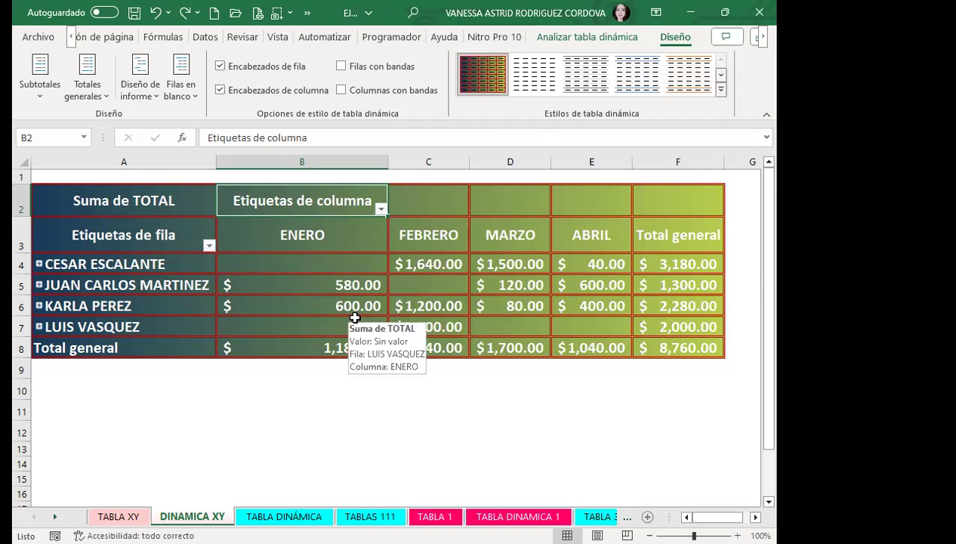
{"action": "left_click", "coordinate": [277, 329]}
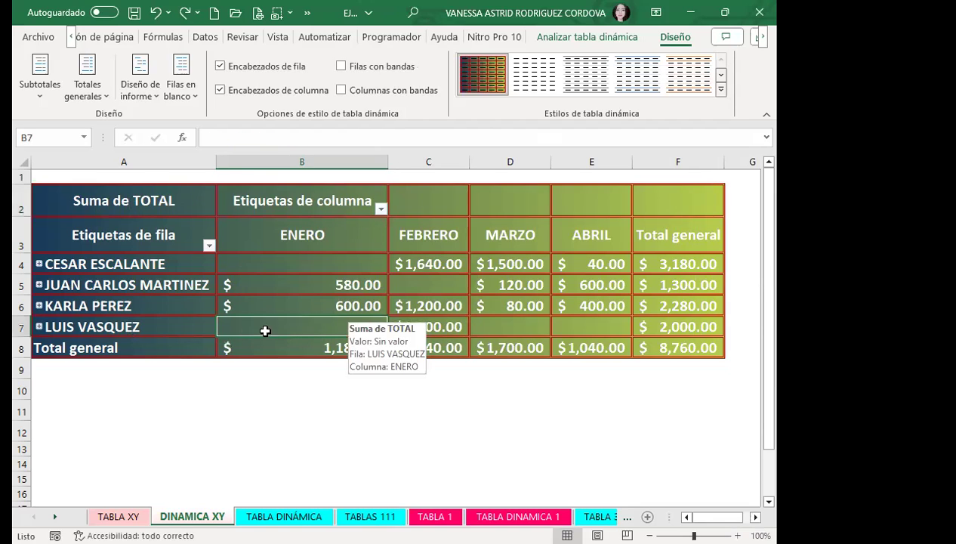
{"action": "left_click", "coordinate": [185, 332]}
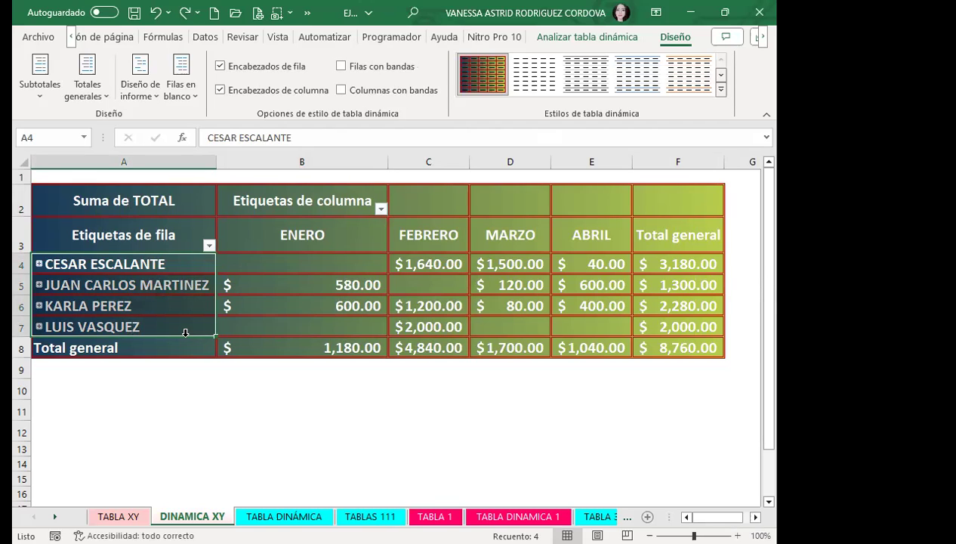
Step: Show the pivot field list from Analizar tabla dinámica, then go to the TABLAS 111 sheet
{"action": "left_click", "coordinate": [600, 36]}
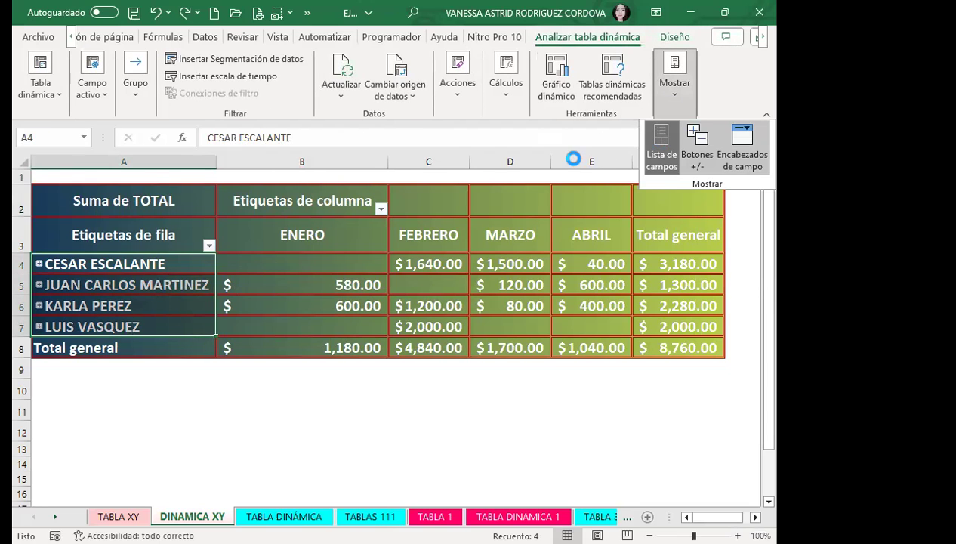
{"action": "scroll", "coordinate": [611, 281], "scroll_direction": "down", "scroll_amount": 1}
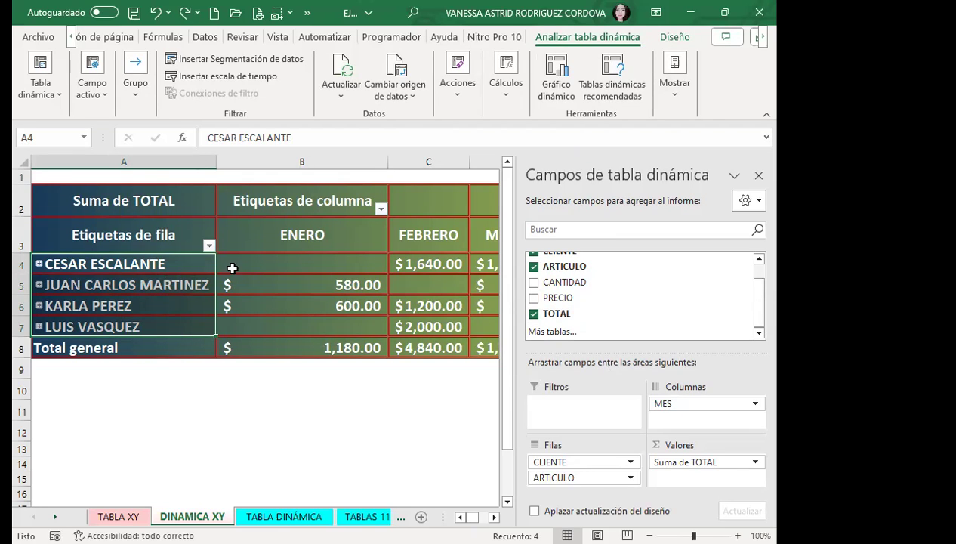
{"action": "mouse_move", "coordinate": [252, 289]}
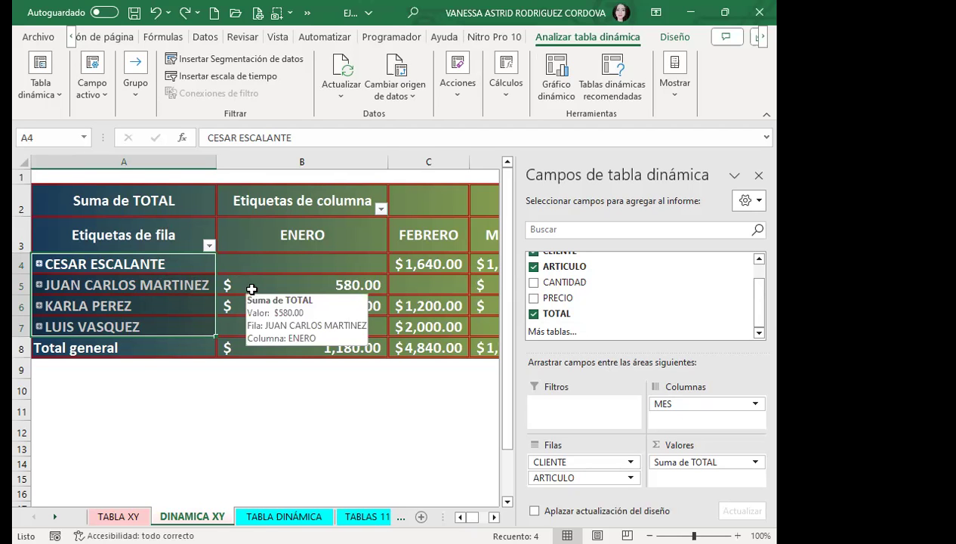
{"action": "left_click", "coordinate": [273, 517]}
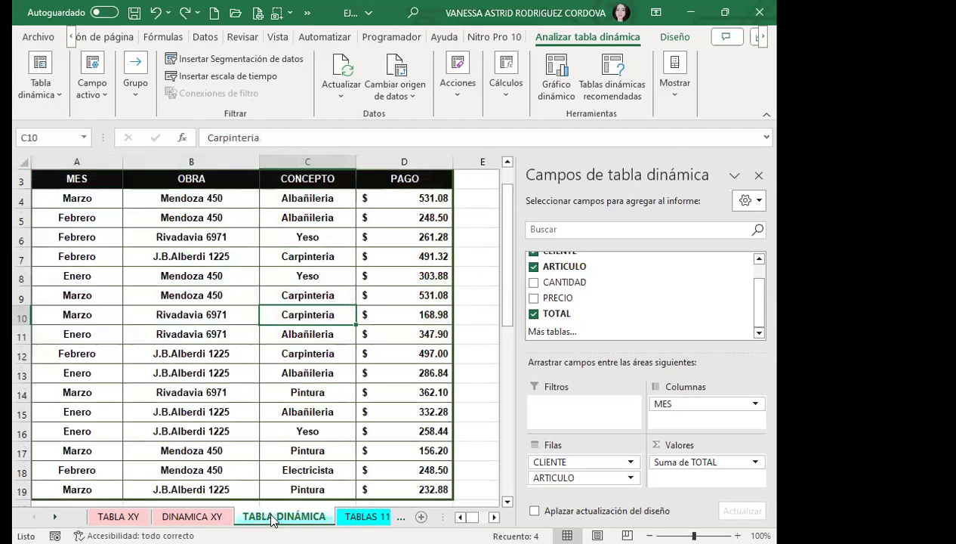
{"action": "left_click", "coordinate": [365, 517]}
Step: Select the Febrero Suma de PAGO pivot and apply a medium pivot style with gold headers
{"action": "left_click", "coordinate": [247, 306]}
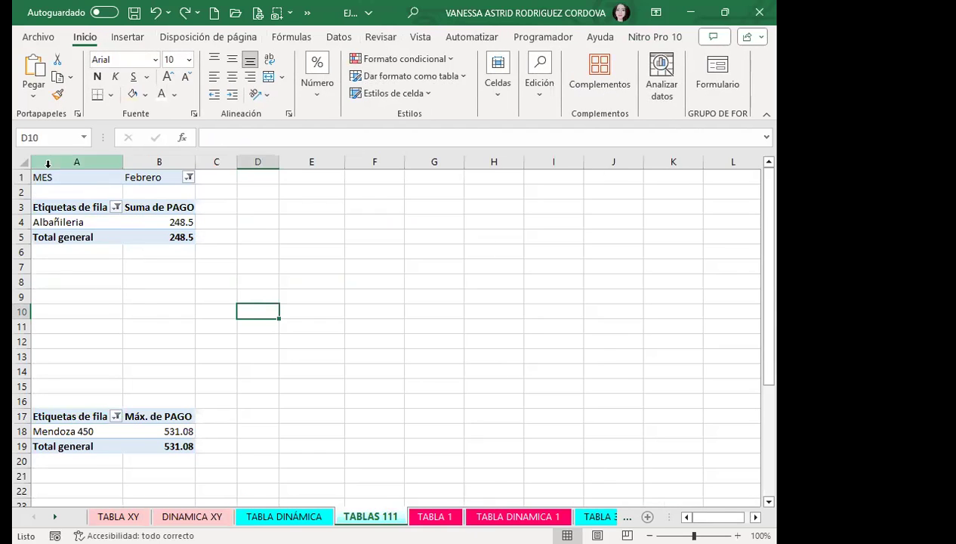
{"action": "left_click_drag", "start_coordinate": [42, 177], "coordinate": [155, 232]}
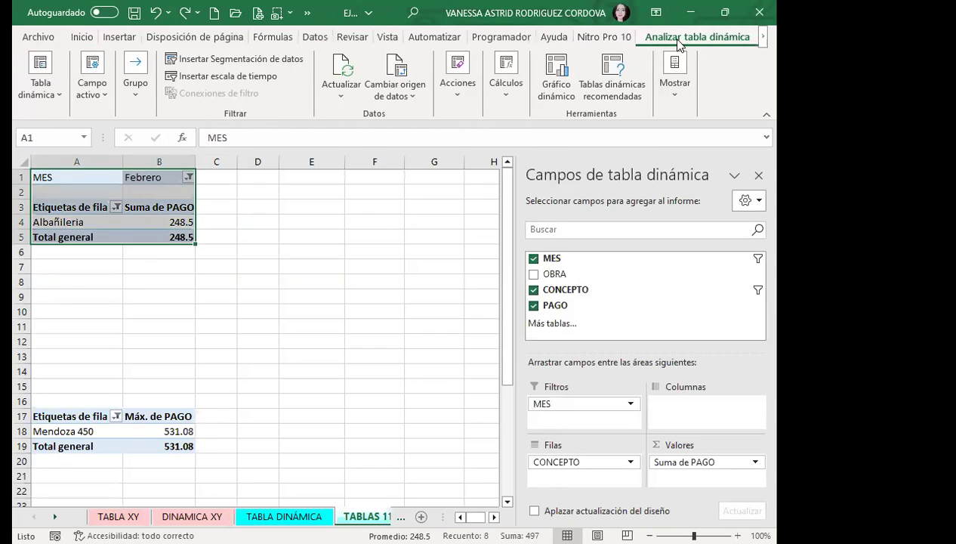
{"action": "left_click", "coordinate": [763, 38]}
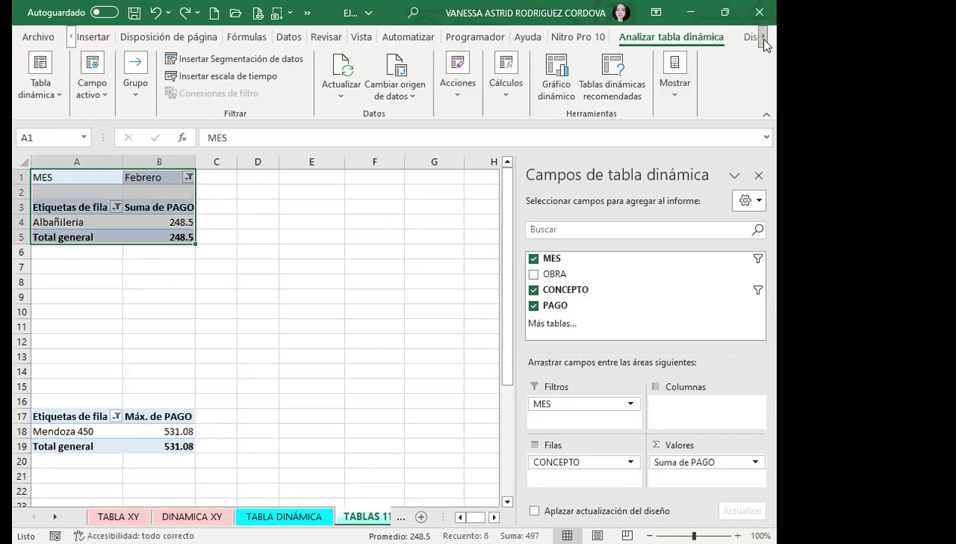
{"action": "left_click", "coordinate": [763, 38]}
{"action": "left_click", "coordinate": [766, 36]}
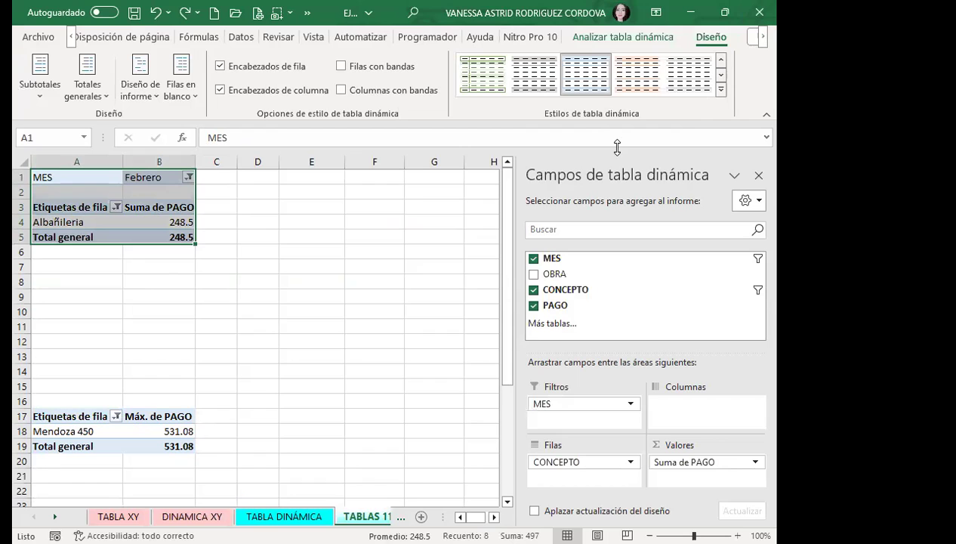
{"action": "left_click", "coordinate": [721, 92]}
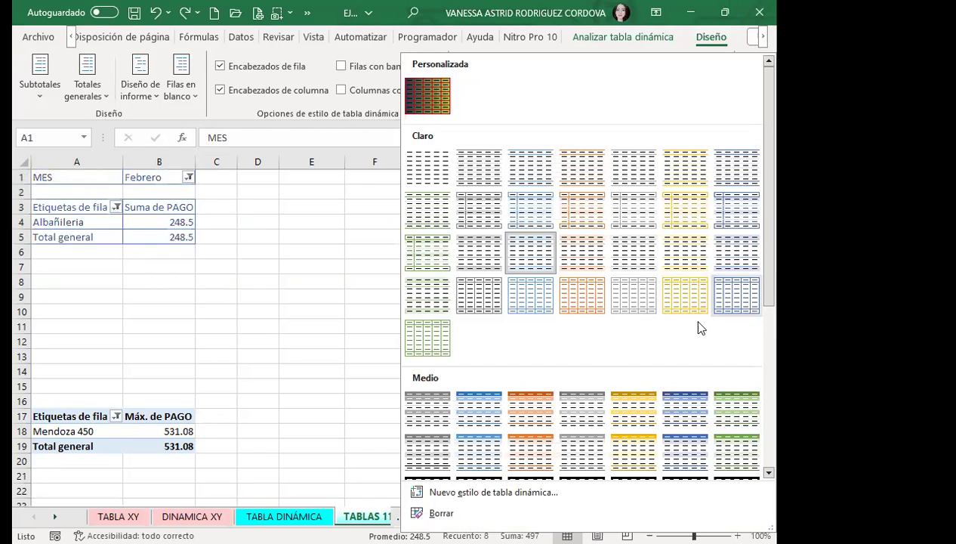
{"action": "left_click", "coordinate": [634, 422]}
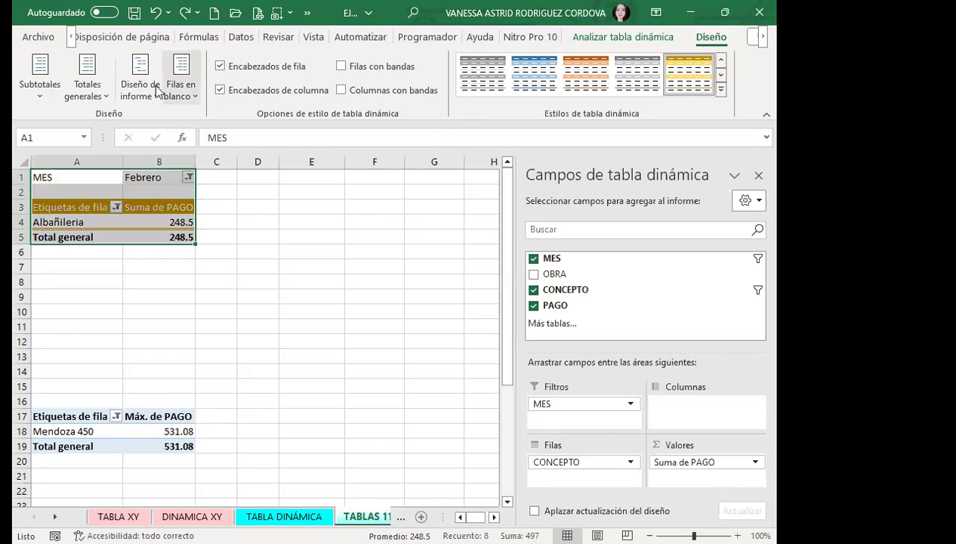
{"action": "left_click", "coordinate": [75, 41]}
{"action": "double_click", "coordinate": [78, 39]}
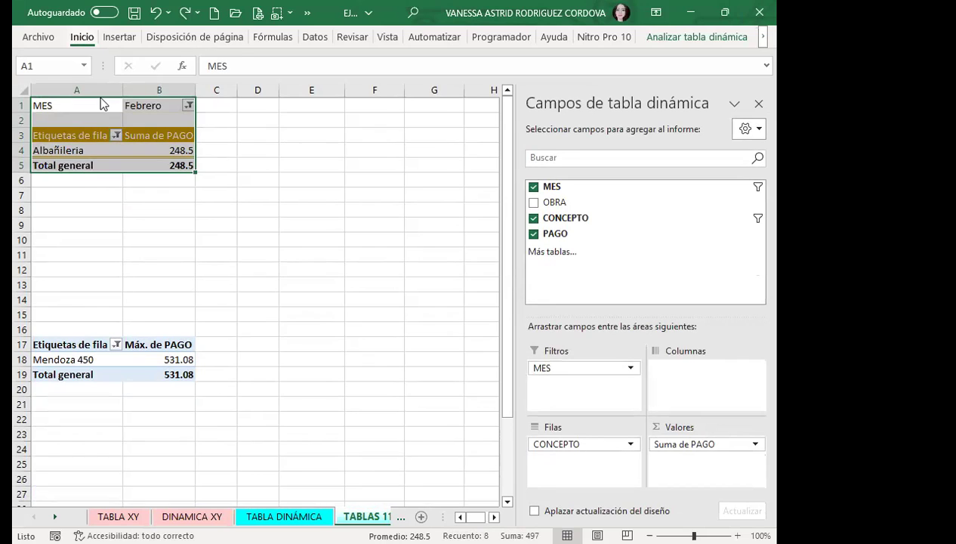
Step: Give the upper pivot table A1:B5 a white fill and black text
{"action": "left_click", "coordinate": [84, 37]}
{"action": "double_click", "coordinate": [84, 38]}
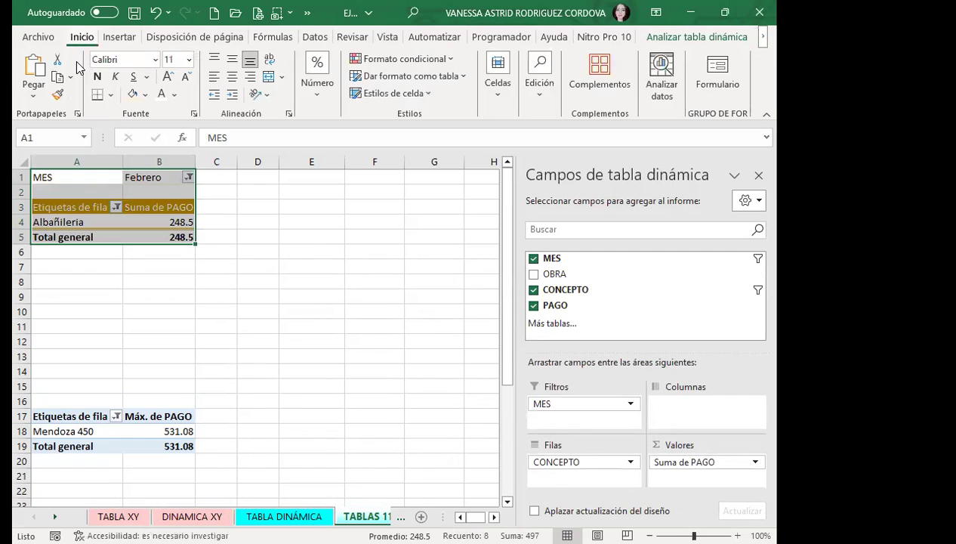
{"action": "left_click", "coordinate": [146, 96]}
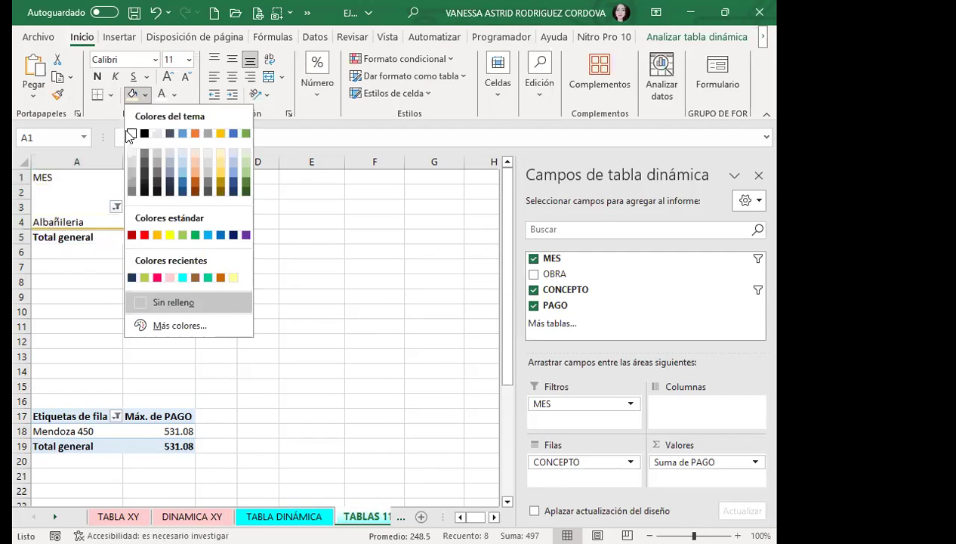
{"action": "left_click", "coordinate": [130, 133]}
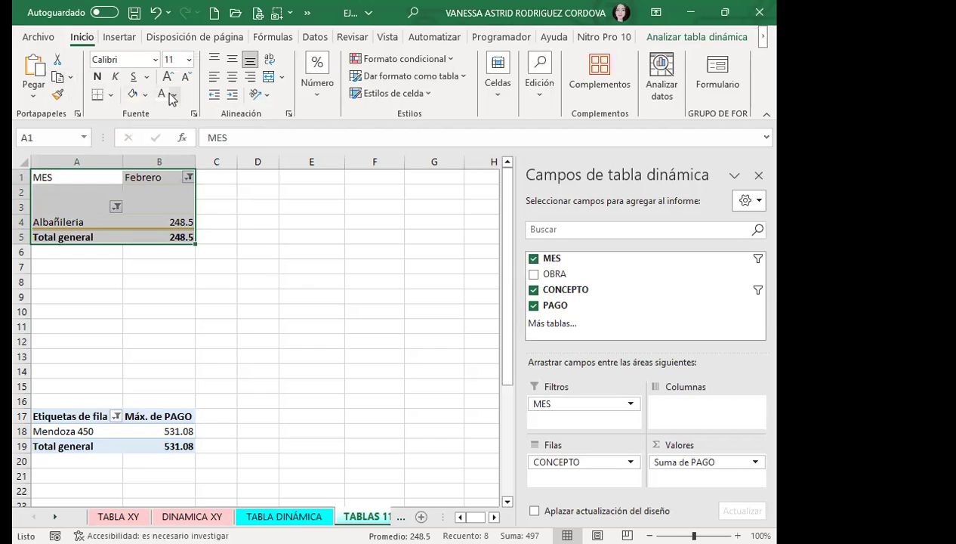
{"action": "left_click", "coordinate": [173, 96]}
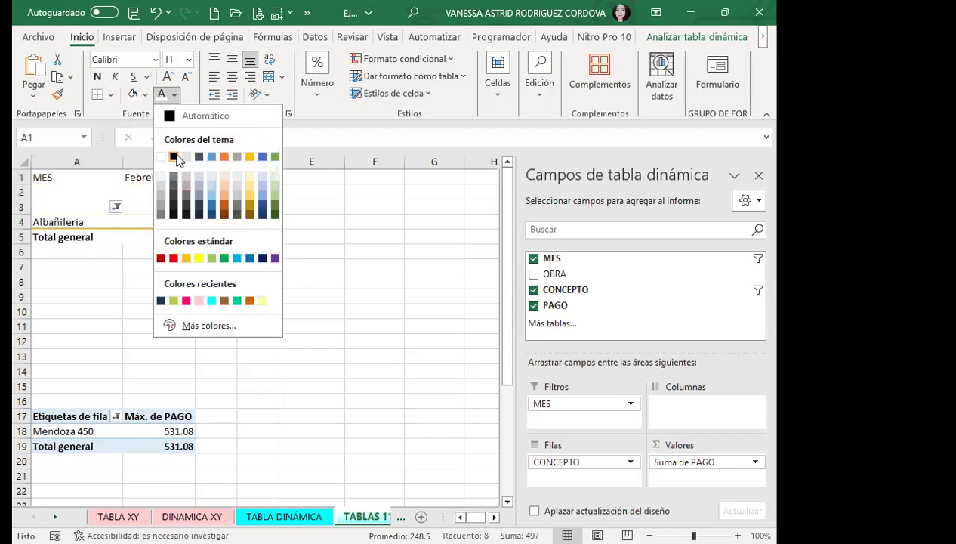
{"action": "left_click", "coordinate": [173, 156]}
Step: Reselect the upper pivot A1:B5 and bring up the PivotTable Design options
{"action": "left_click", "coordinate": [257, 222]}
{"action": "left_click", "coordinate": [118, 265]}
{"action": "left_click", "coordinate": [76, 189]}
{"action": "left_click_drag", "start_coordinate": [56, 173], "coordinate": [185, 234]}
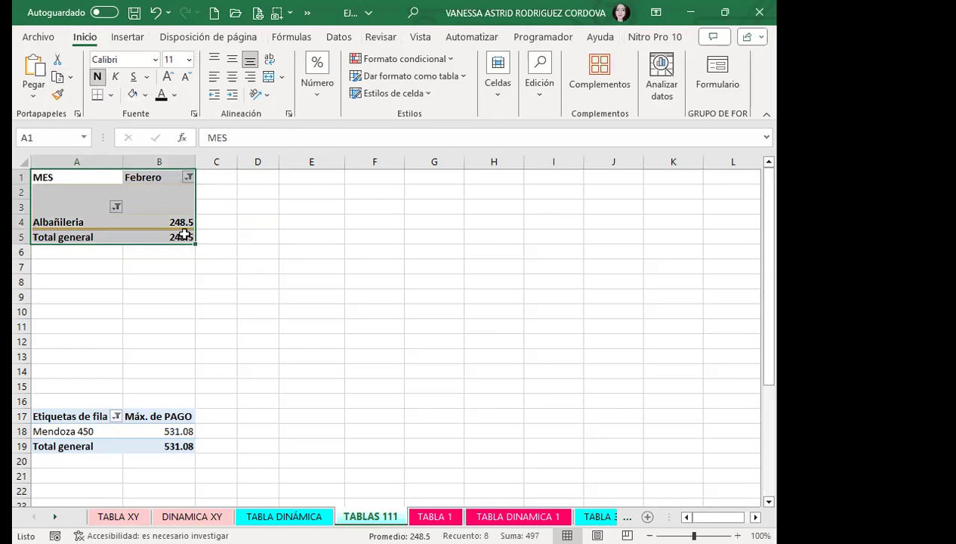
{"action": "left_click", "coordinate": [763, 40]}
{"action": "left_click", "coordinate": [762, 39]}
Step: Browse the Medio and Oscuro PivotTable styles in the Diseño style gallery
{"action": "left_click", "coordinate": [710, 36]}
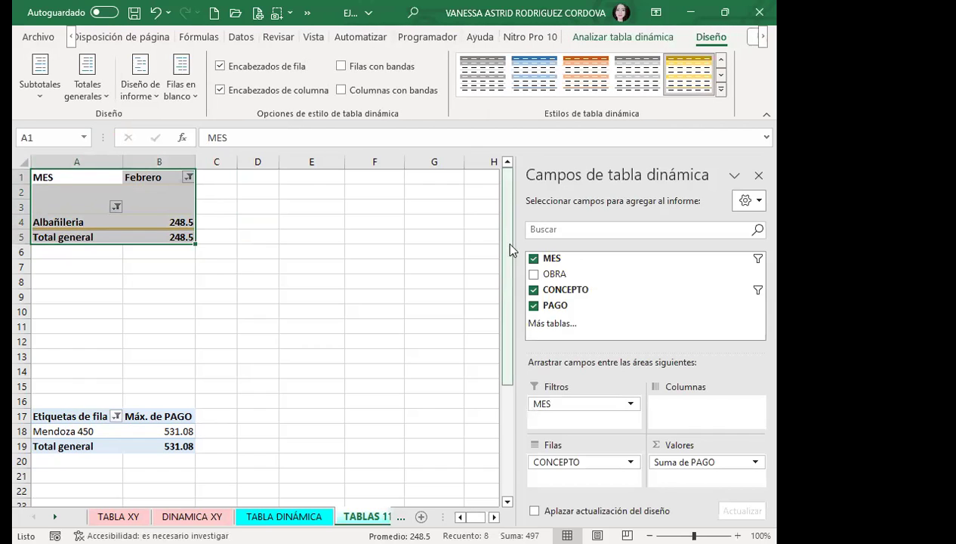
{"action": "left_click", "coordinate": [721, 91]}
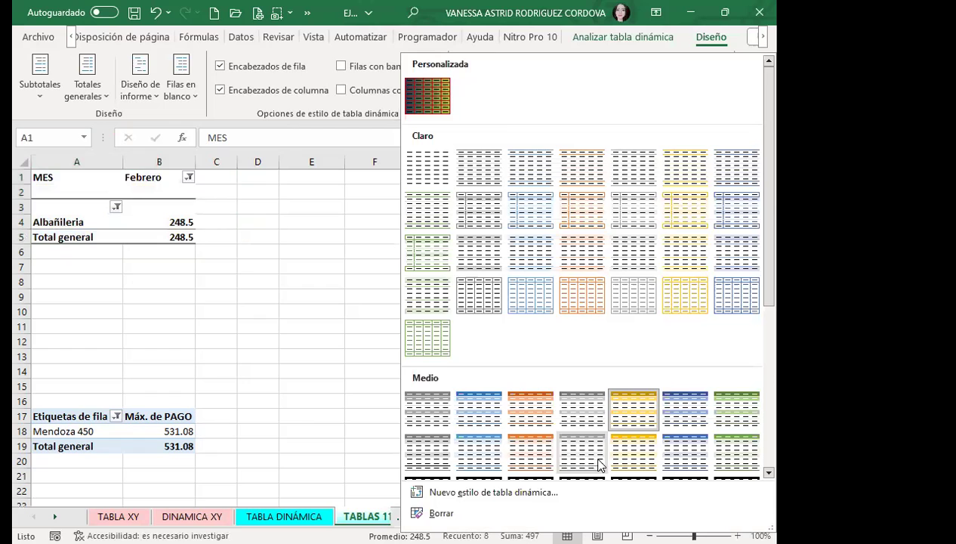
{"action": "scroll", "coordinate": [592, 459], "scroll_direction": "down", "scroll_amount": 5}
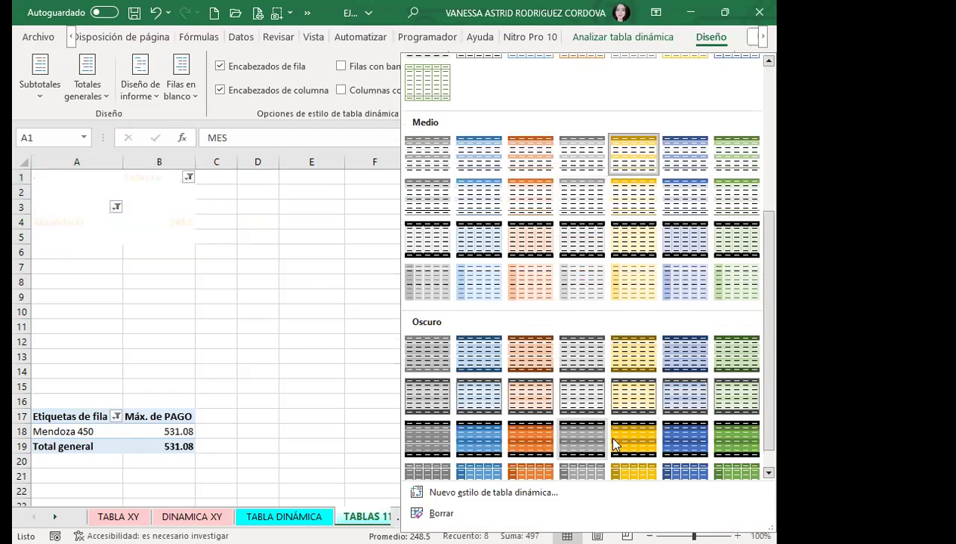
{"action": "scroll", "coordinate": [554, 385], "scroll_direction": "down", "scroll_amount": 1}
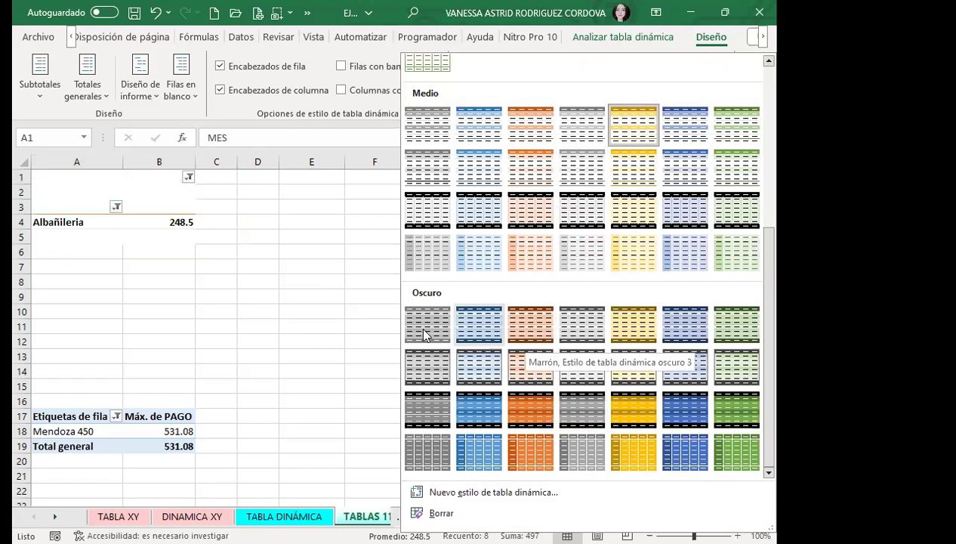
Step: Leave the gallery without applying a style and collapse the ribbon
{"action": "left_click", "coordinate": [189, 255]}
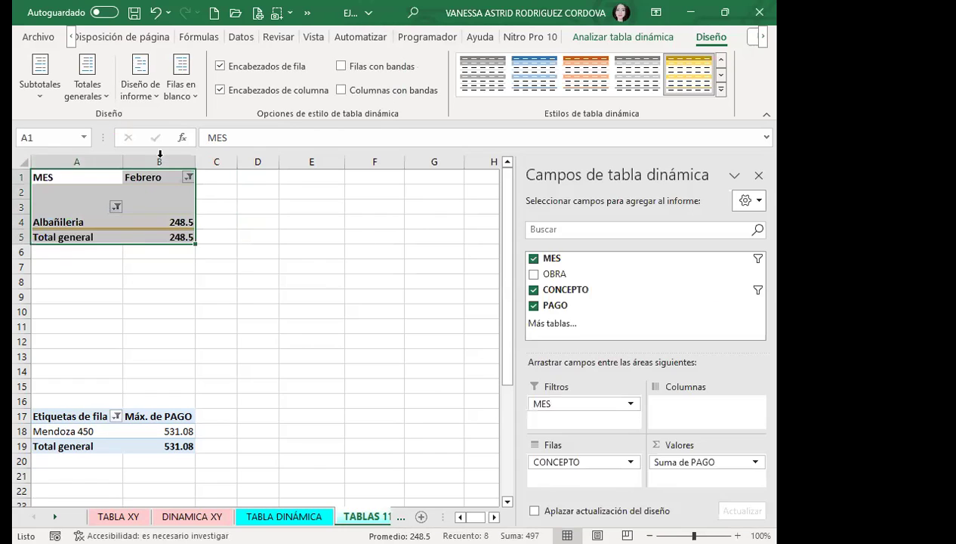
{"action": "left_click", "coordinate": [71, 38]}
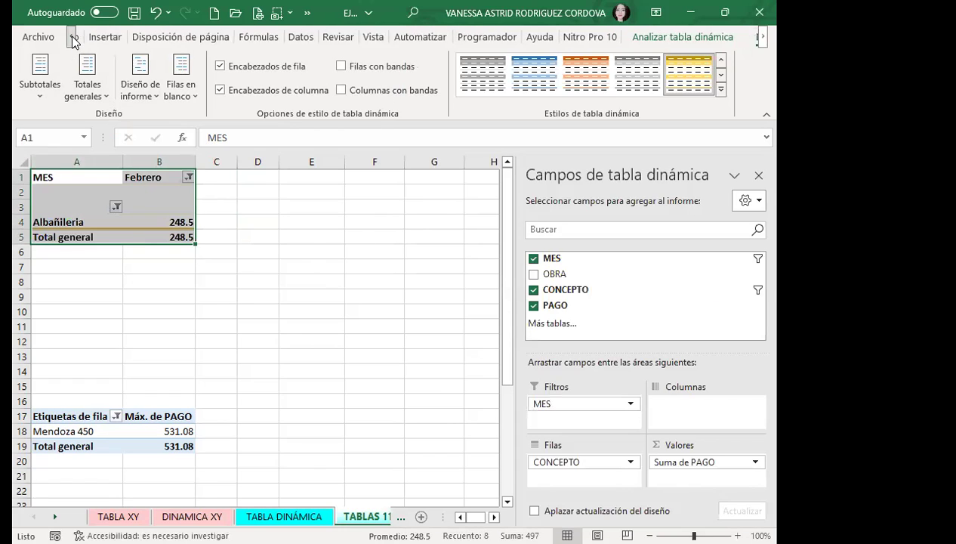
{"action": "double_click", "coordinate": [81, 37]}
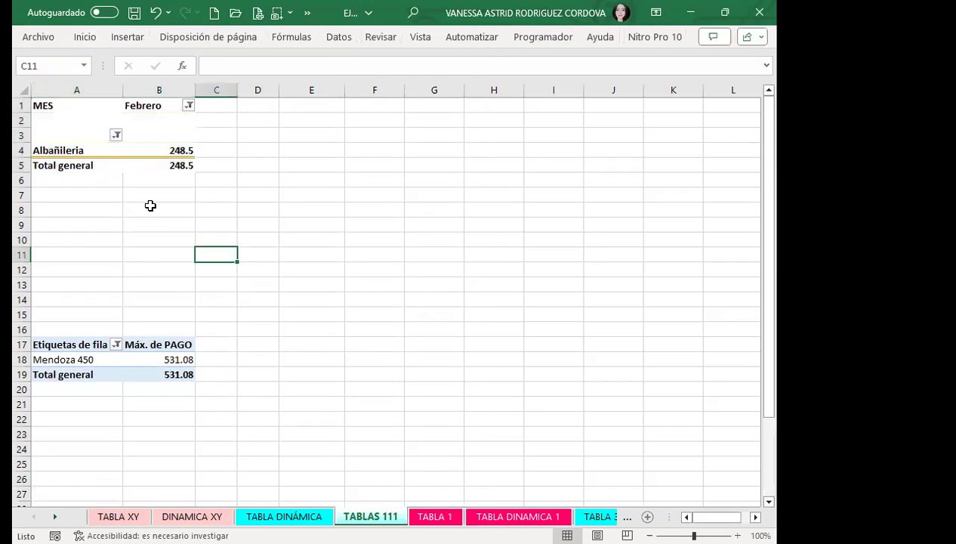
Step: Apply the Marrón style Estilo de tabla dinámica oscuro 17 to the lower pivot A17:B19
{"action": "left_click", "coordinate": [94, 137]}
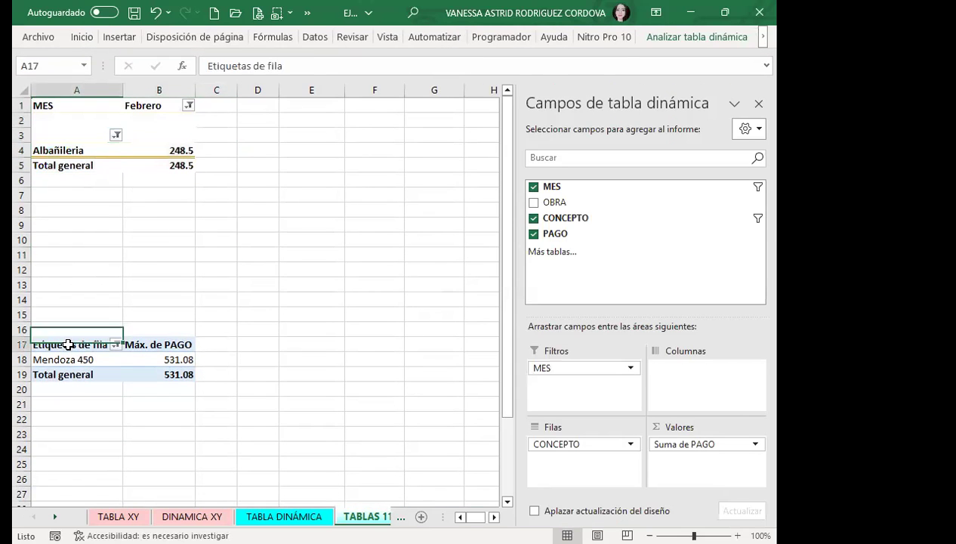
{"action": "left_click_drag", "start_coordinate": [54, 337], "coordinate": [179, 373]}
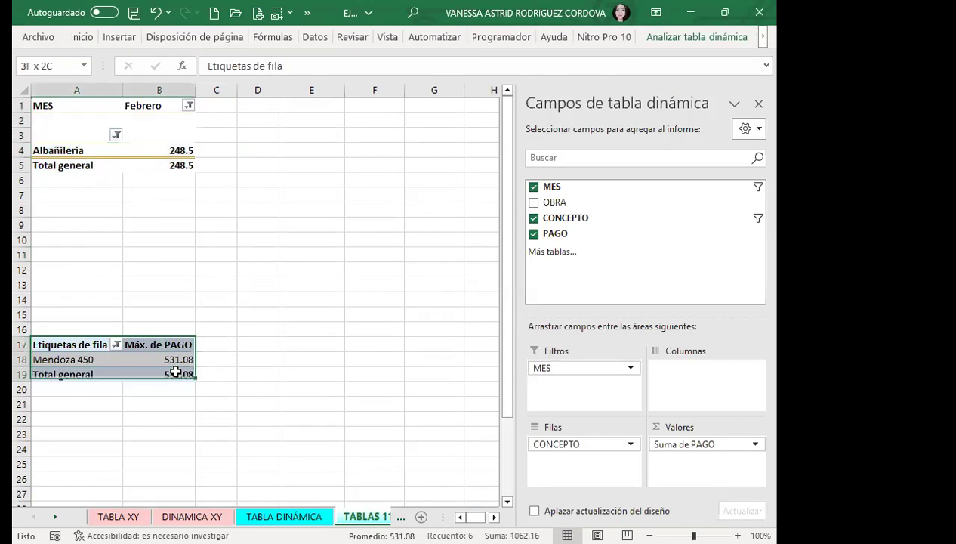
{"action": "left_click", "coordinate": [764, 38]}
{"action": "key", "text": "ctrl+F1"}
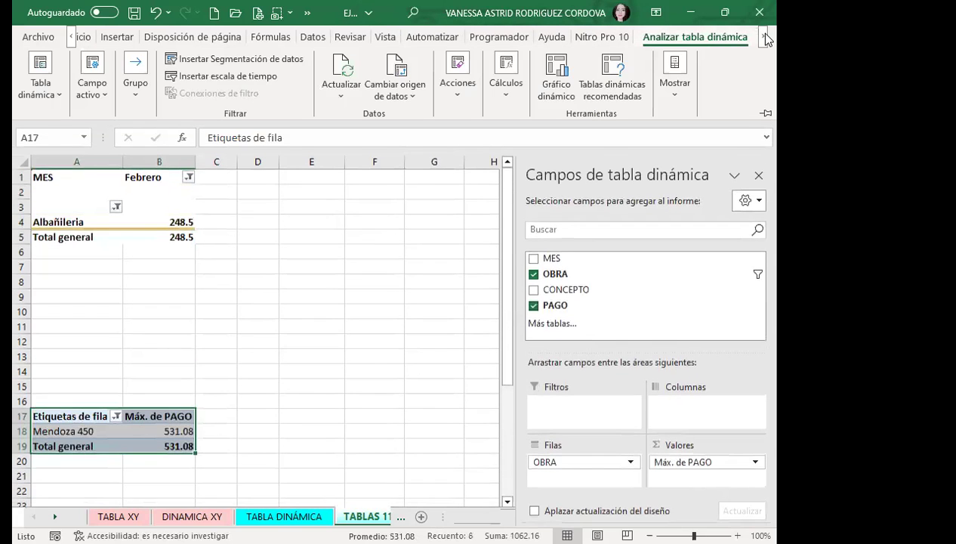
{"action": "left_click", "coordinate": [764, 38]}
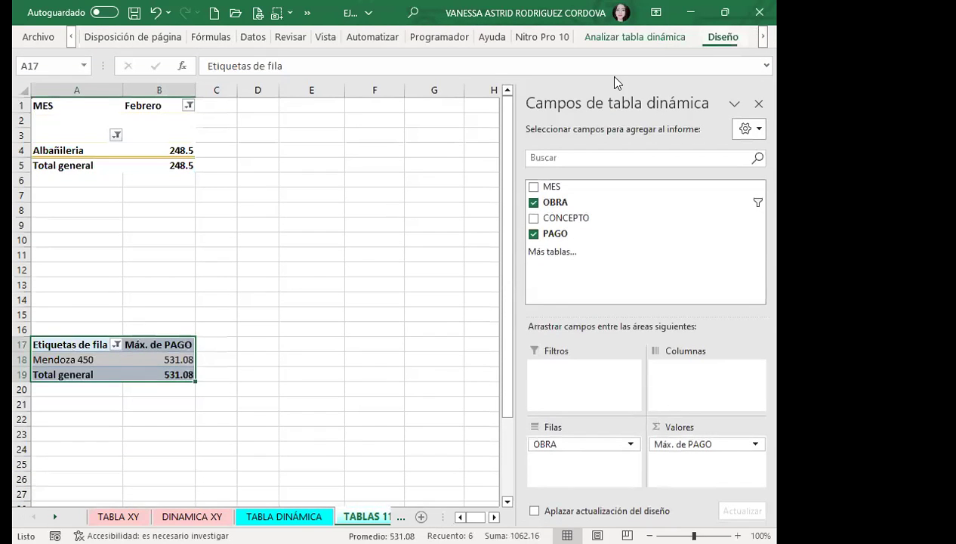
{"action": "left_click", "coordinate": [723, 36]}
{"action": "left_click", "coordinate": [721, 88]}
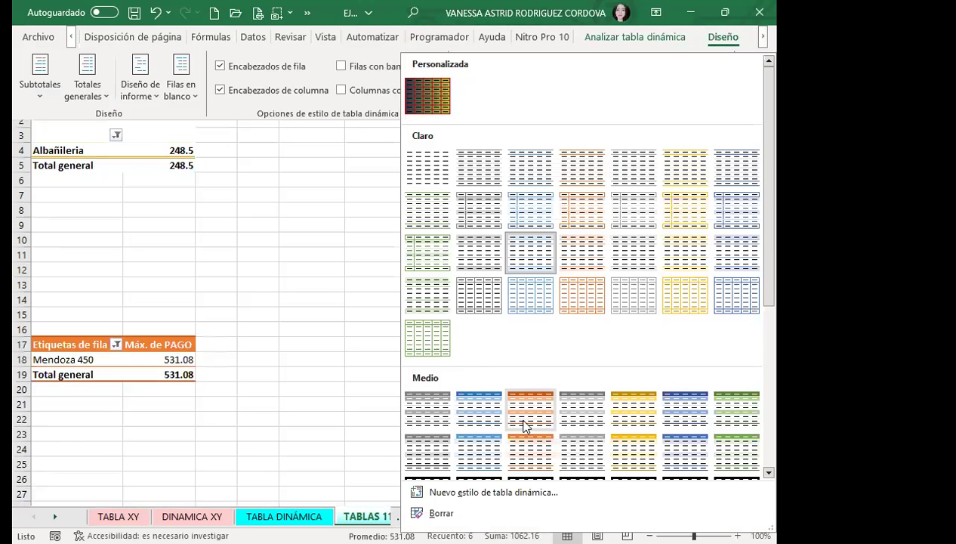
{"action": "scroll", "coordinate": [526, 423], "scroll_direction": "down", "scroll_amount": 5}
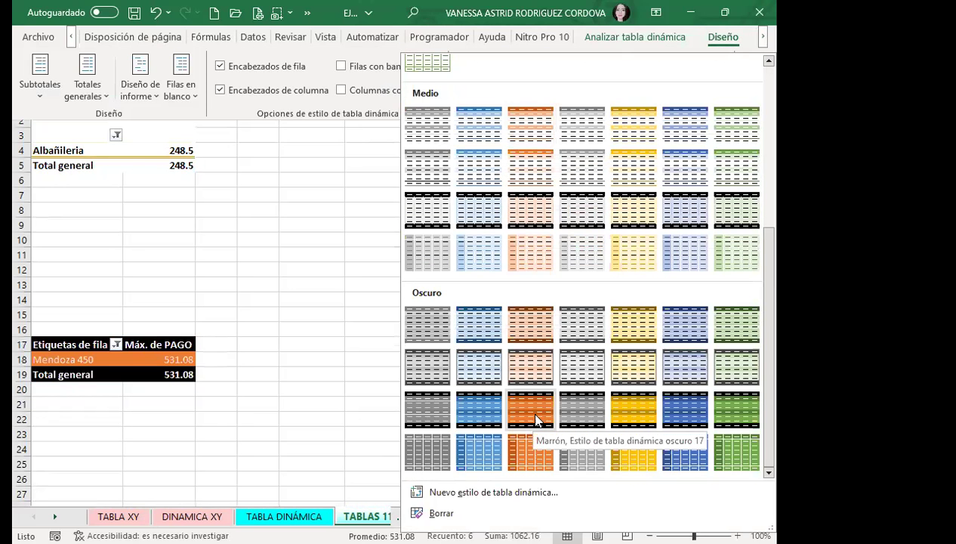
{"action": "left_click", "coordinate": [533, 413]}
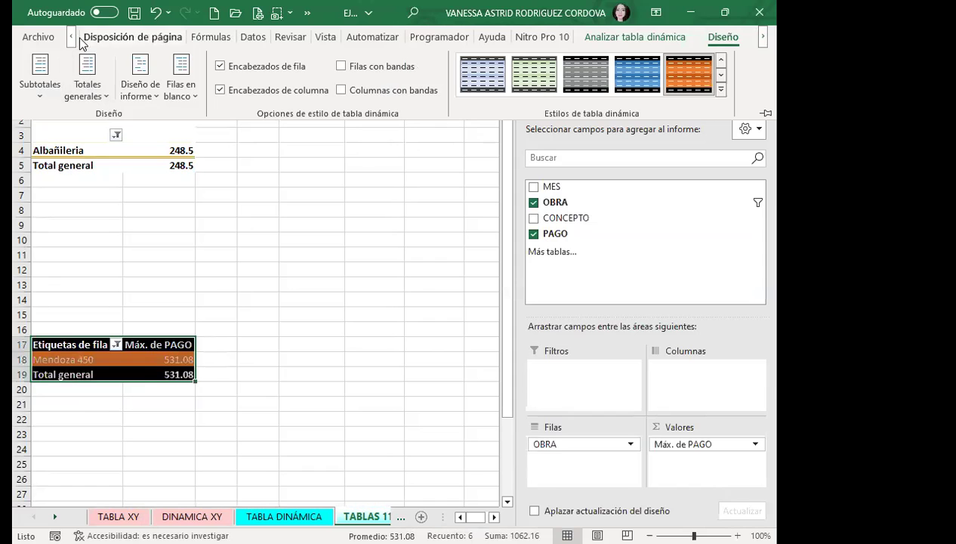
{"action": "left_click", "coordinate": [69, 38]}
{"action": "left_click", "coordinate": [78, 38]}
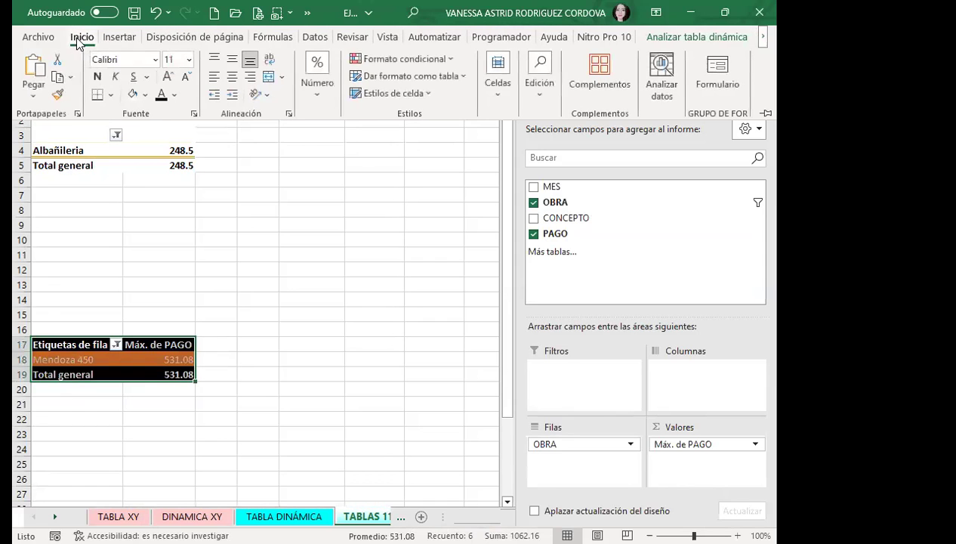
{"action": "left_click", "coordinate": [121, 170]}
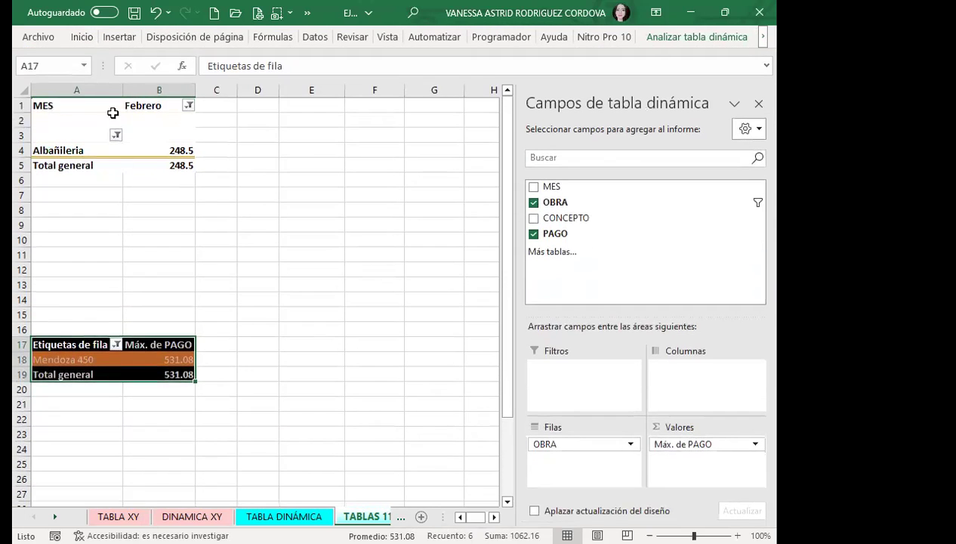
Step: Select the entire sheet and uncheck Líneas de cuadrícula under Vista > Mostrar
{"action": "left_click", "coordinate": [78, 38]}
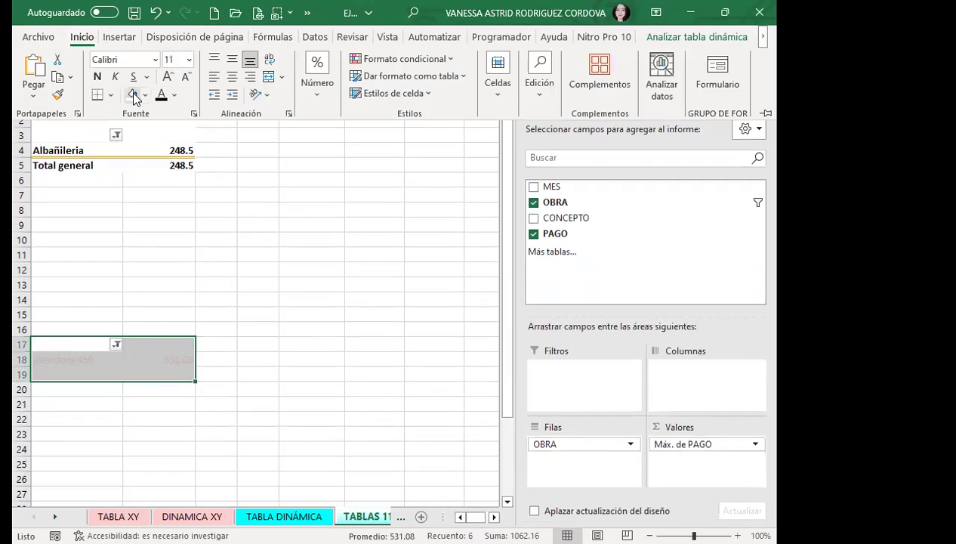
{"action": "left_click", "coordinate": [92, 270]}
{"action": "left_click", "coordinate": [24, 89]}
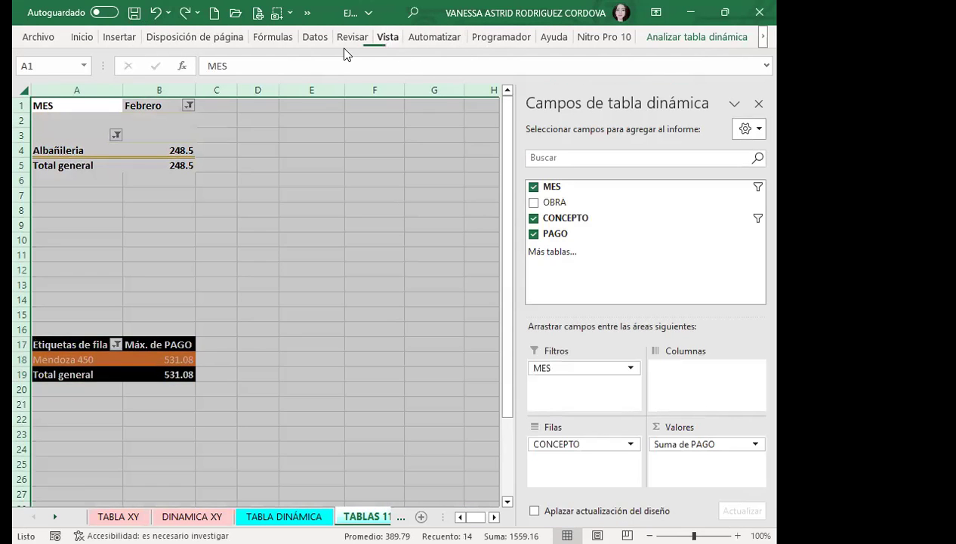
{"action": "left_click", "coordinate": [314, 37]}
{"action": "left_click", "coordinate": [387, 37]}
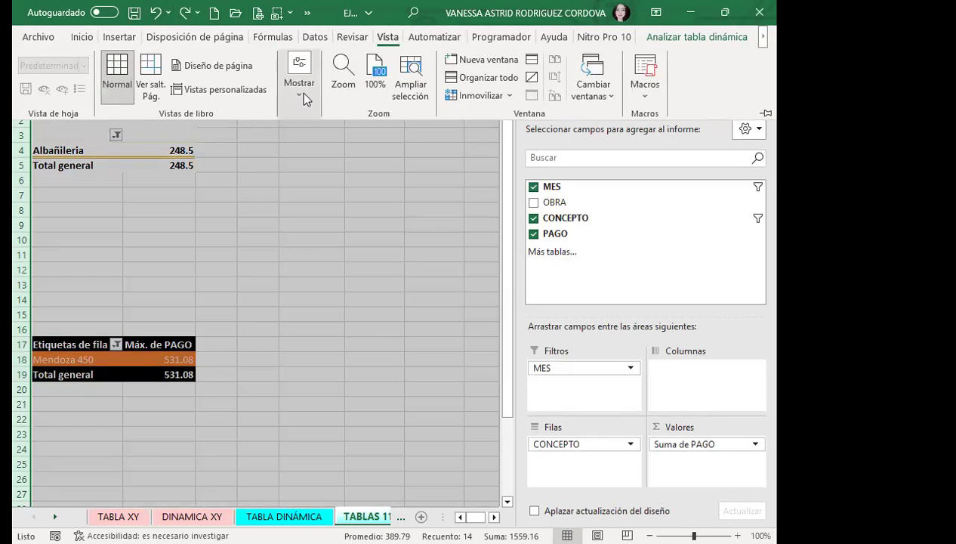
{"action": "left_click", "coordinate": [296, 96]}
{"action": "left_click", "coordinate": [341, 147]}
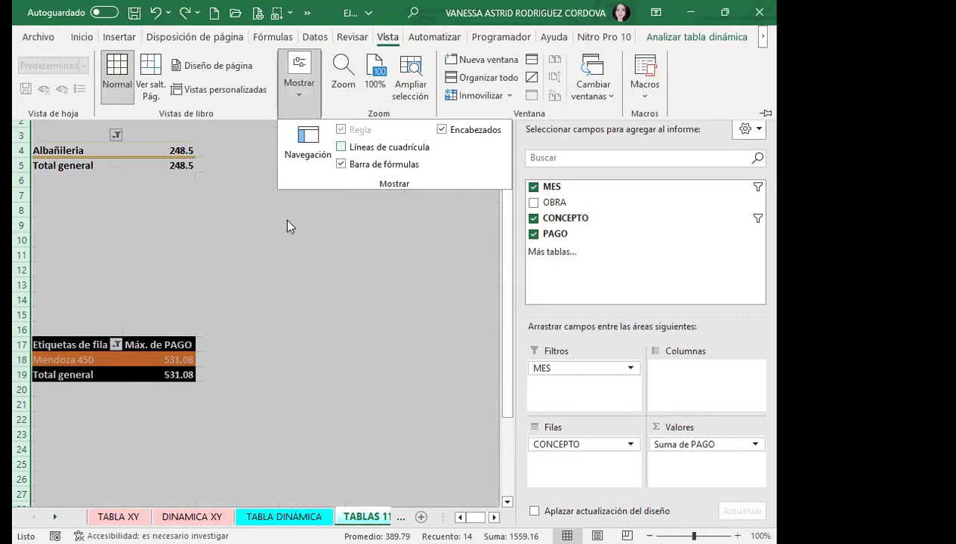
{"action": "key", "text": "Escape"}
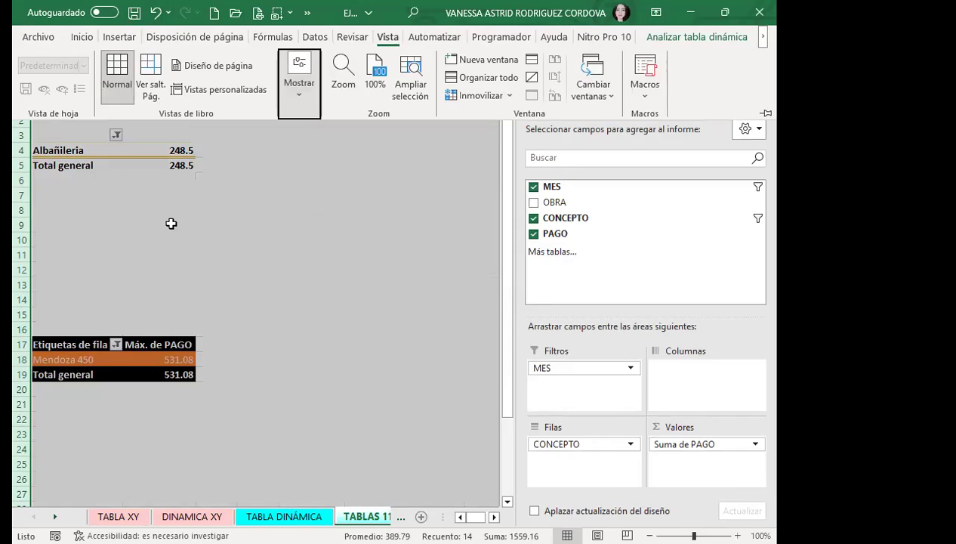
{"action": "left_click", "coordinate": [172, 224]}
{"action": "left_click_drag", "start_coordinate": [35, 105], "coordinate": [188, 165]}
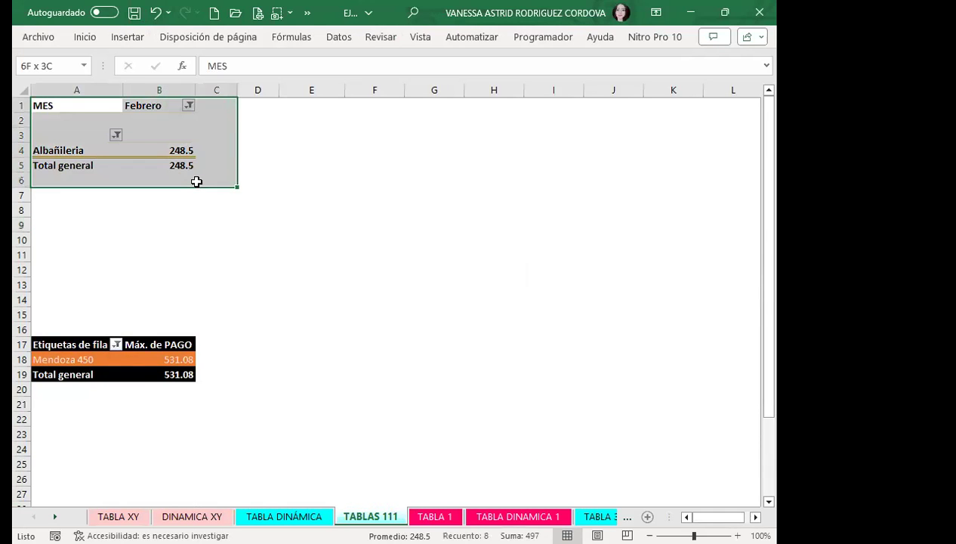
Step: Pick a line style under Bordes > Estilo de línea to enter border-draw mode
{"action": "left_click", "coordinate": [80, 37]}
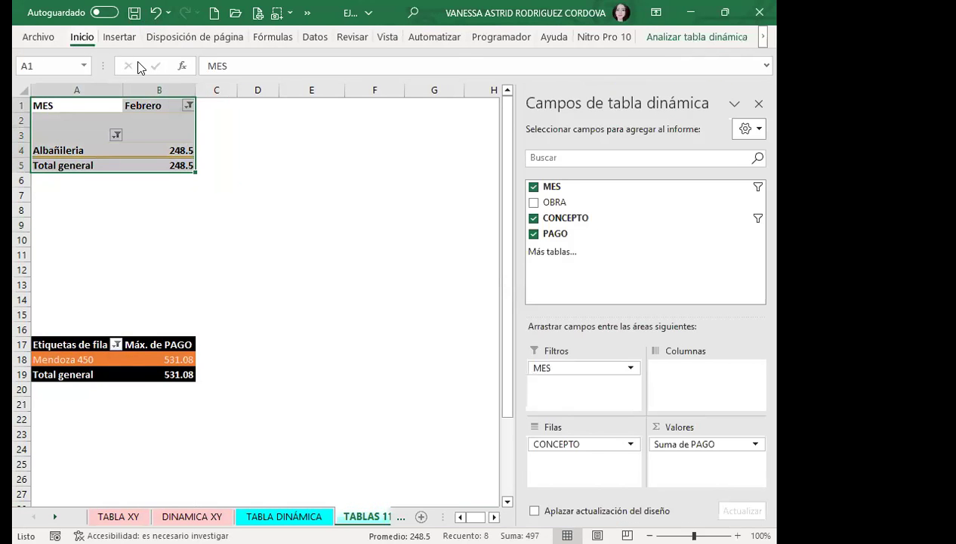
{"action": "left_click", "coordinate": [111, 95]}
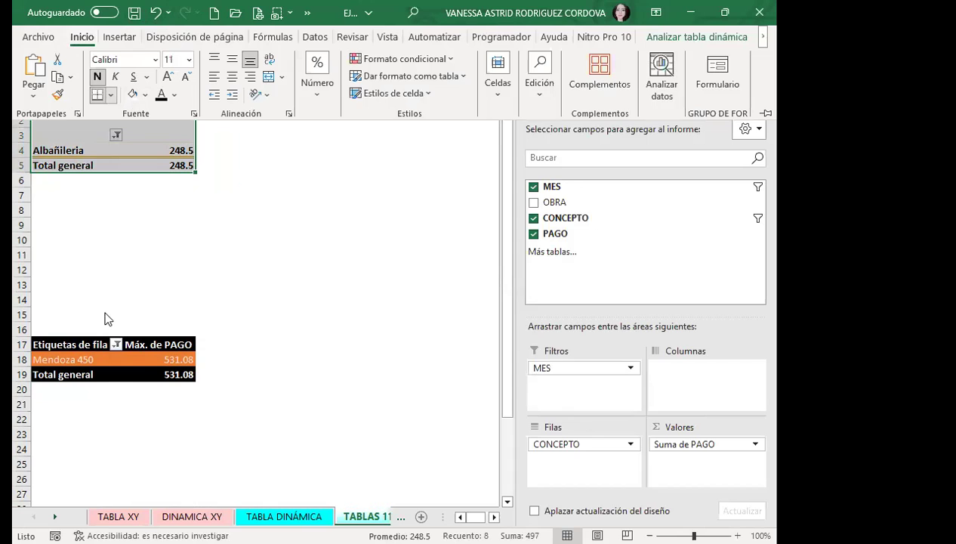
{"action": "mouse_move", "coordinate": [151, 518]}
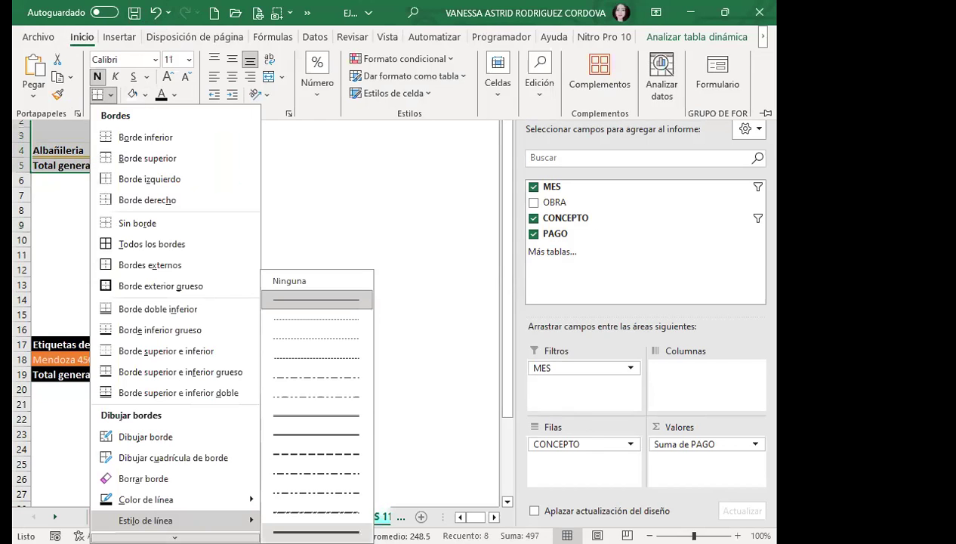
{"action": "left_click", "coordinate": [301, 517]}
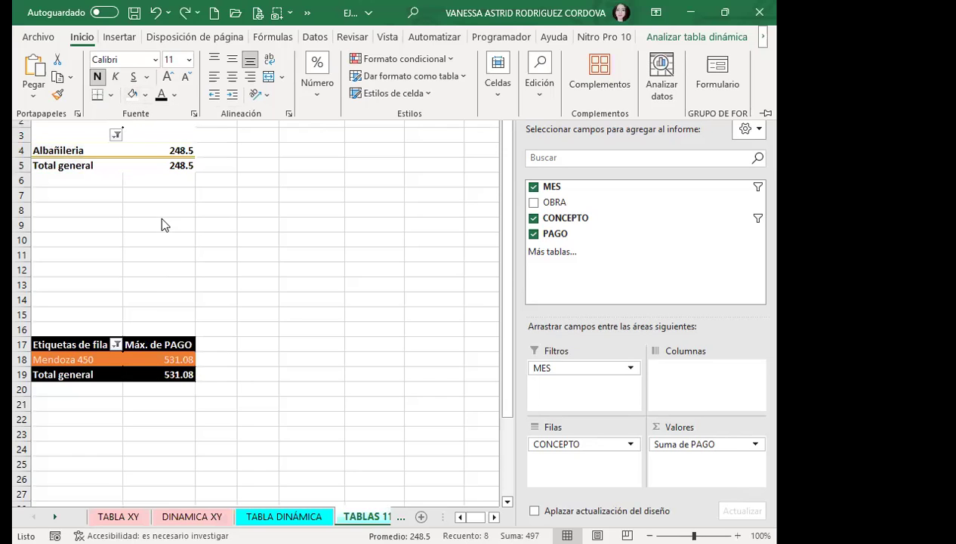
Step: Exit border-draw mode and make sure the sheet gridlines stay turned off
{"action": "left_click", "coordinate": [74, 122]}
{"action": "key", "text": "Escape"}
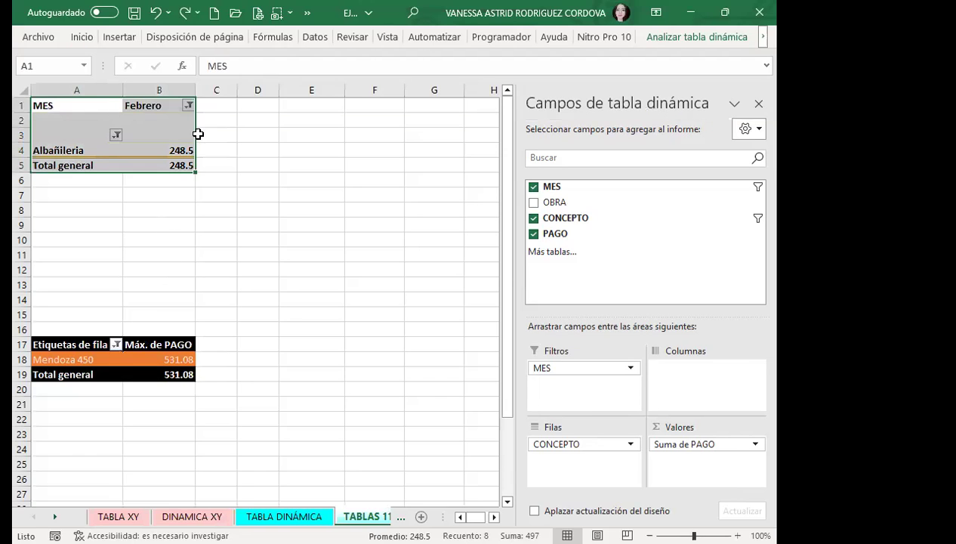
{"action": "left_click", "coordinate": [388, 40]}
{"action": "left_click", "coordinate": [296, 90]}
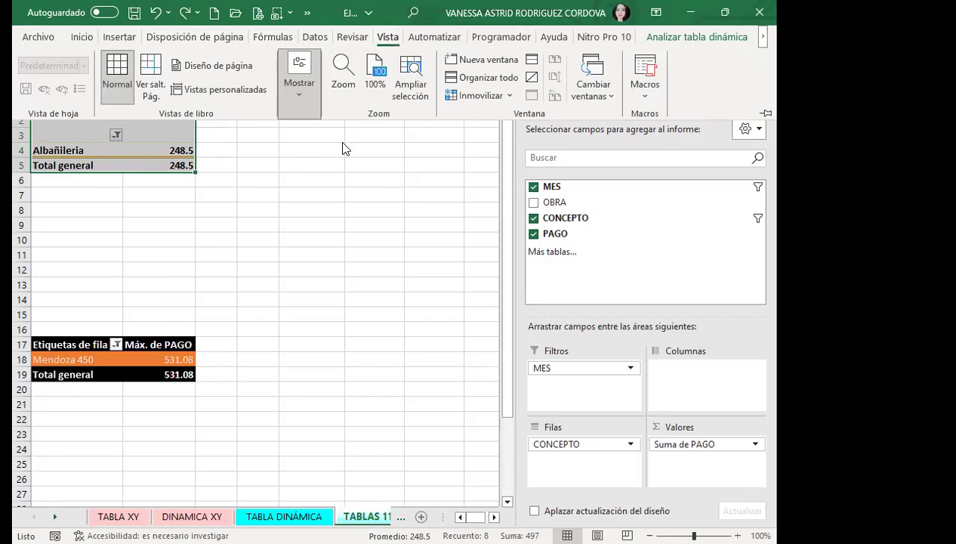
{"action": "left_click", "coordinate": [341, 146]}
{"action": "key", "text": "Escape"}
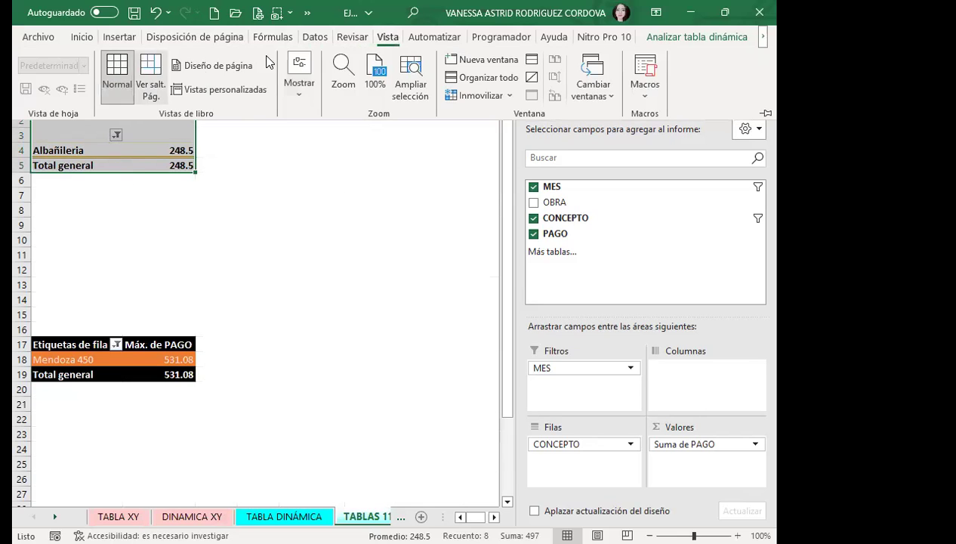
Step: Give A1:B5 brown double-line outline and inside borders via Format Cells > Border
{"action": "left_click", "coordinate": [89, 38]}
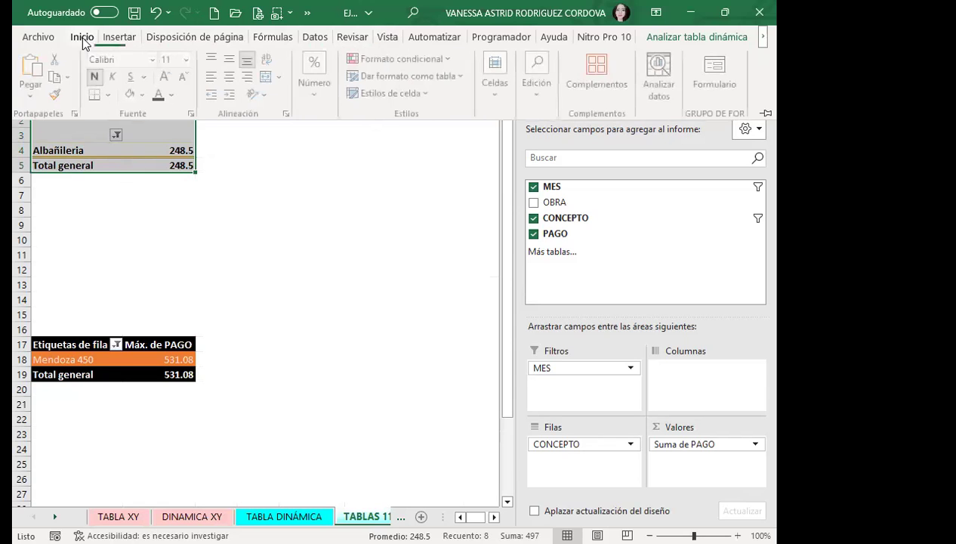
{"action": "left_click", "coordinate": [192, 113]}
{"action": "left_click", "coordinate": [344, 74]}
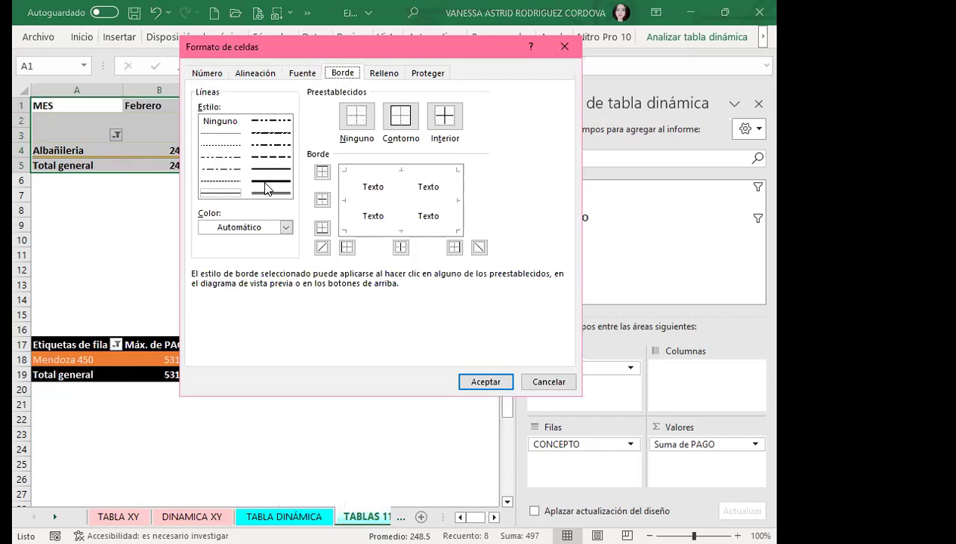
{"action": "left_click", "coordinate": [286, 228]}
{"action": "left_click", "coordinate": [286, 228]}
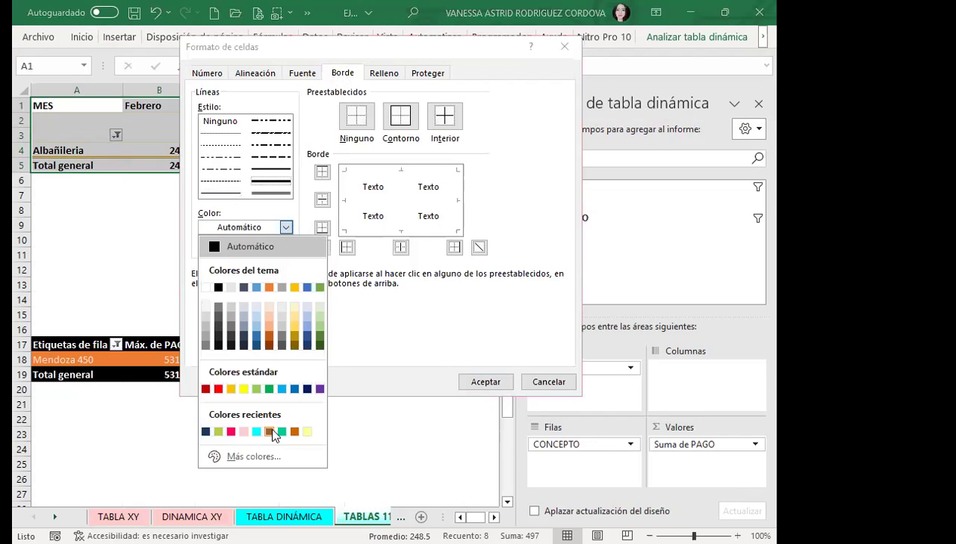
{"action": "left_click", "coordinate": [269, 431]}
{"action": "left_click", "coordinate": [400, 114]}
{"action": "left_click", "coordinate": [445, 115]}
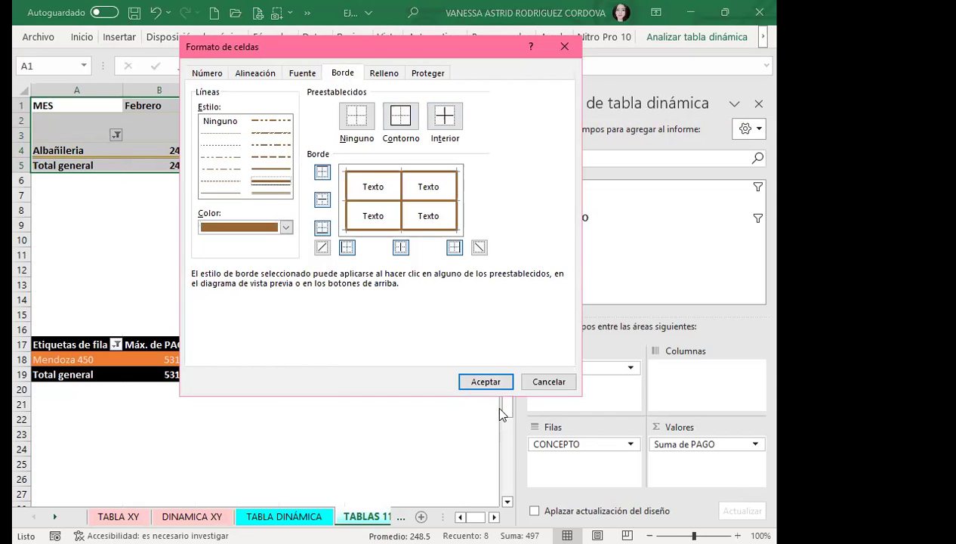
{"action": "left_click", "coordinate": [486, 382]}
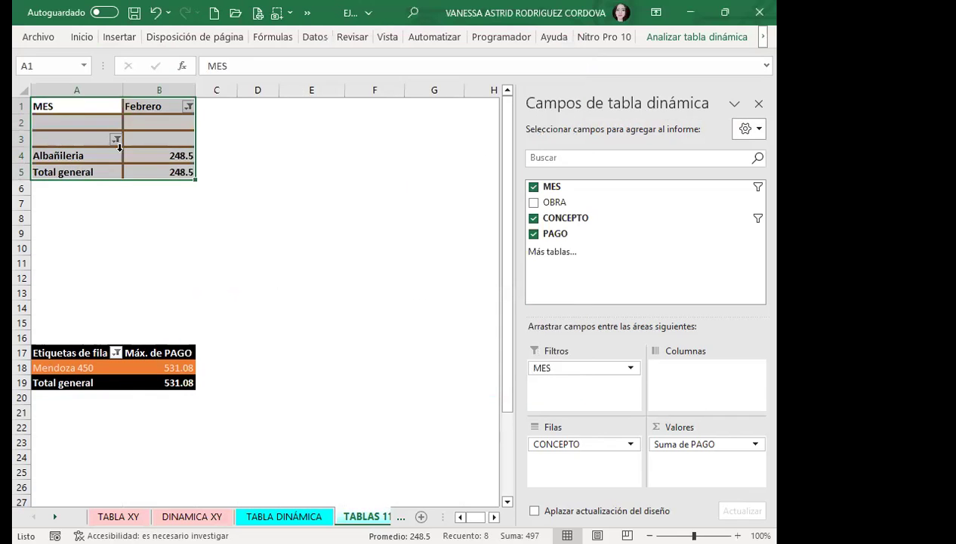
{"action": "left_click", "coordinate": [115, 154]}
{"action": "left_click", "coordinate": [188, 250]}
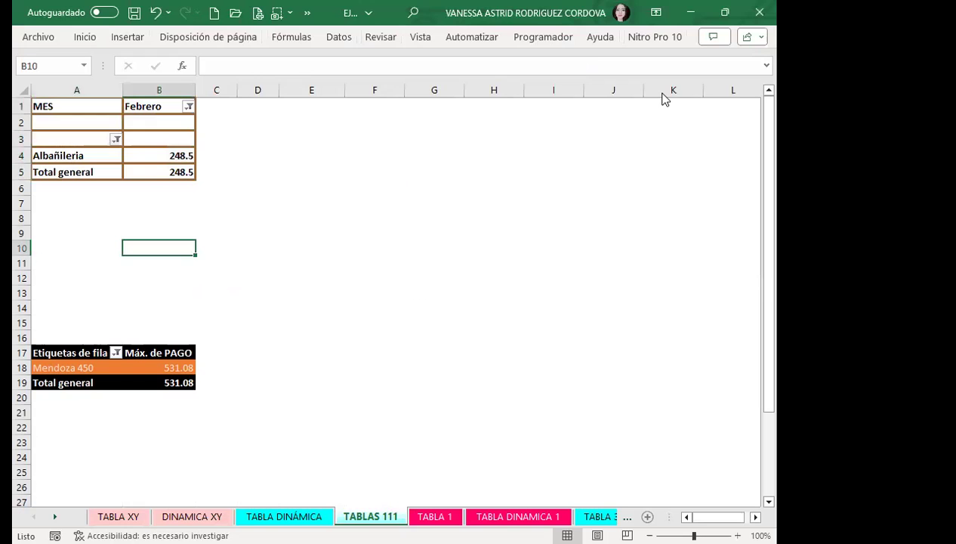
Step: Select the lower pivot table range A17:B19
{"action": "left_click", "coordinate": [270, 153]}
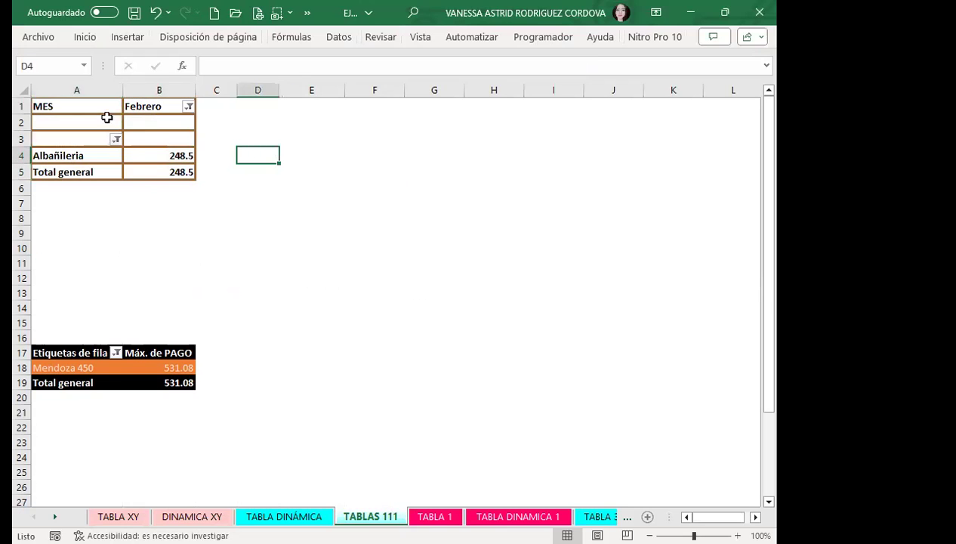
{"action": "left_click_drag", "start_coordinate": [75, 105], "coordinate": [178, 175]}
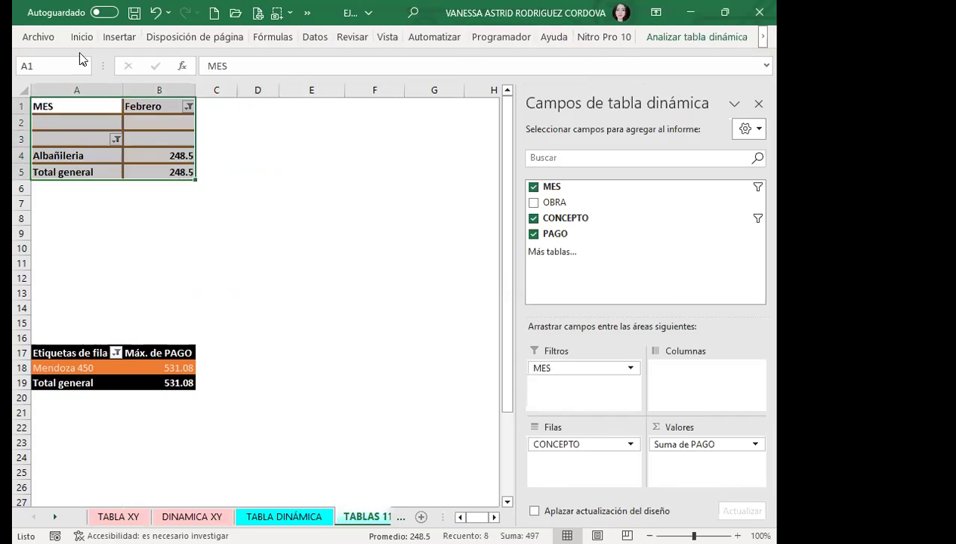
{"action": "left_click", "coordinate": [81, 38]}
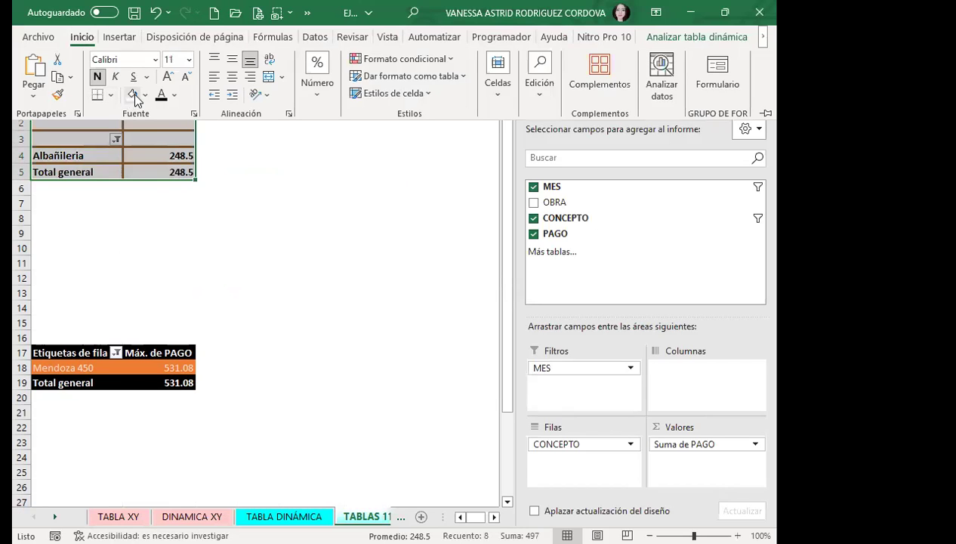
{"action": "left_click", "coordinate": [93, 261]}
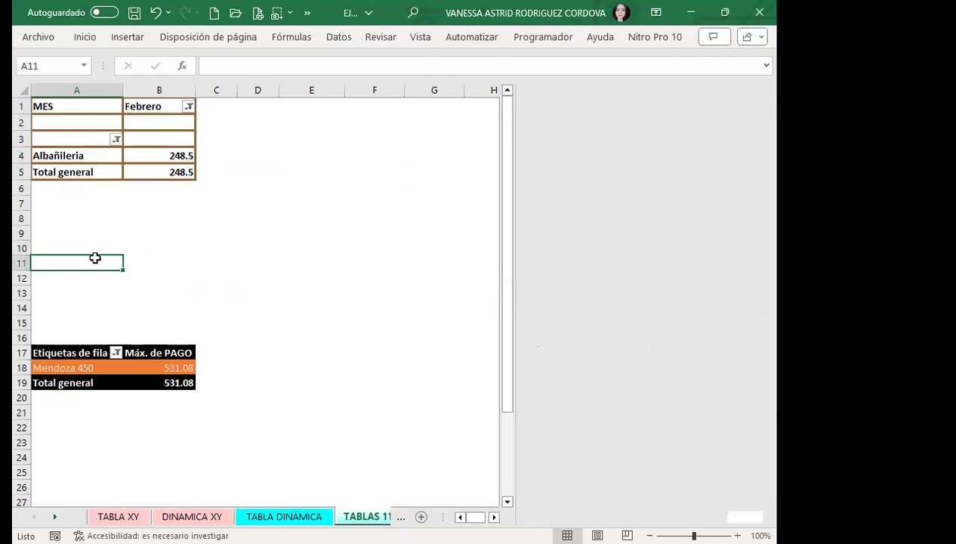
{"action": "left_click", "coordinate": [100, 305]}
{"action": "left_click_drag", "start_coordinate": [42, 353], "coordinate": [181, 383]}
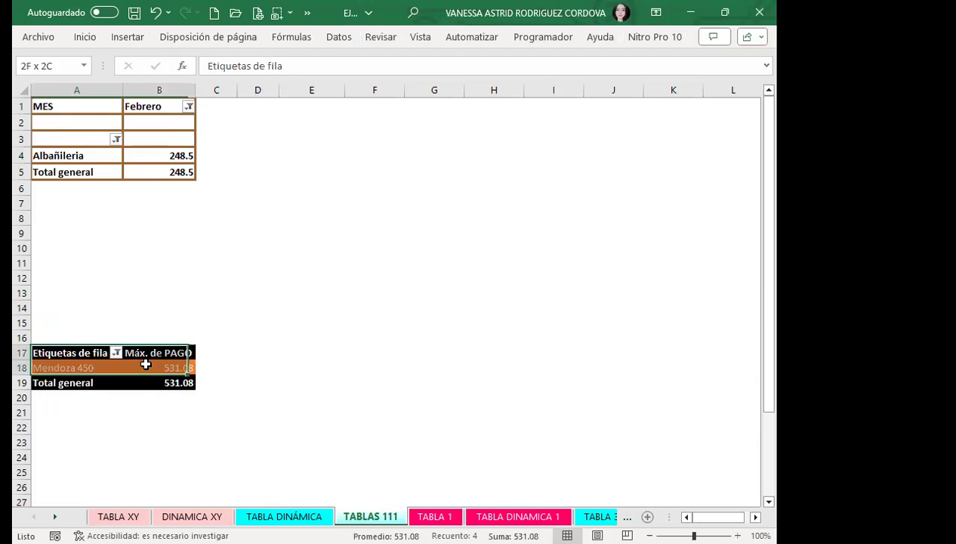
Step: Give the lower pivot's text a new font colour and bold 14-point size
{"action": "left_click", "coordinate": [83, 37]}
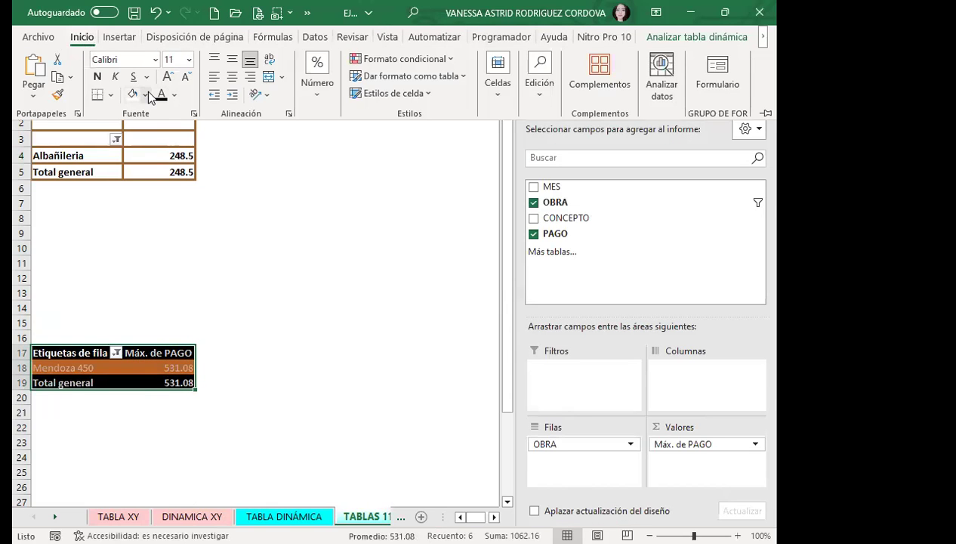
{"action": "key", "text": "ctrl+F1"}
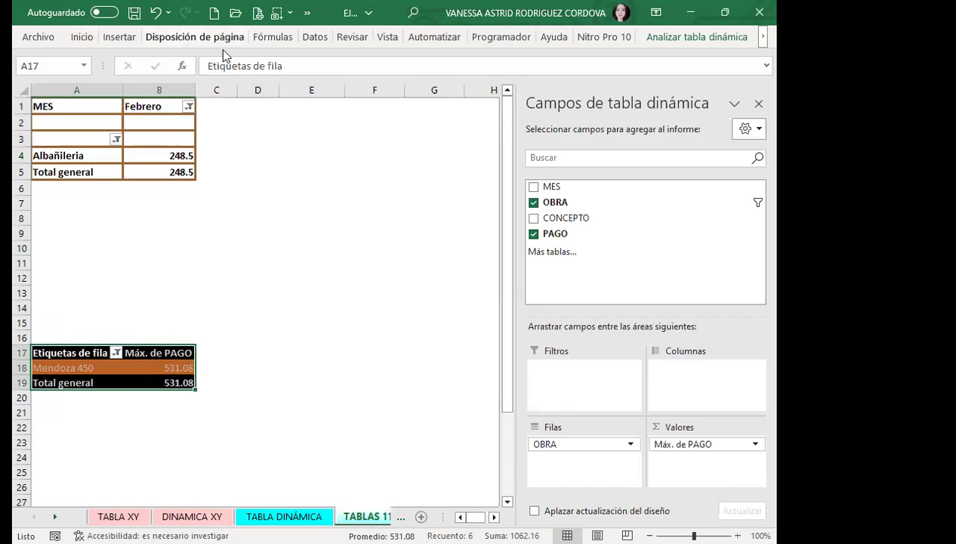
{"action": "left_click", "coordinate": [78, 38]}
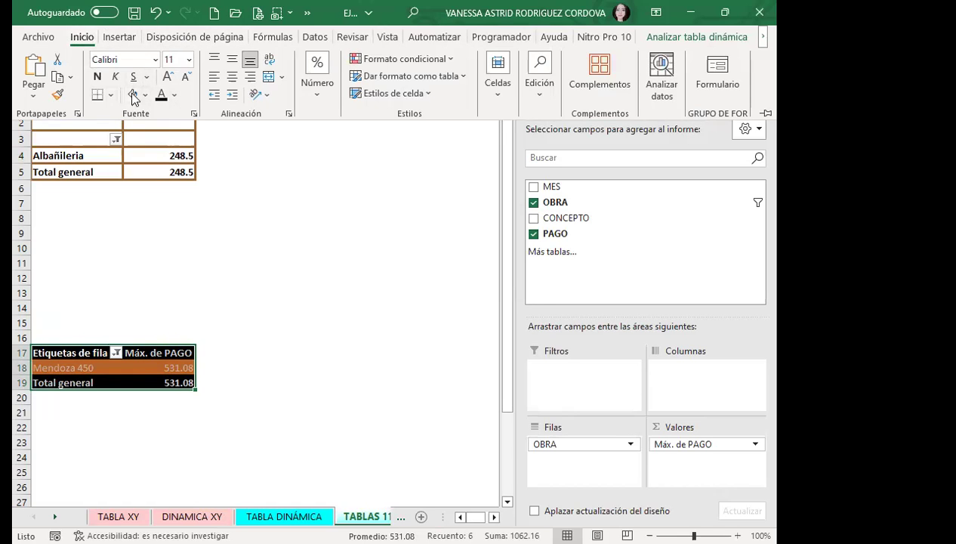
{"action": "left_click", "coordinate": [174, 94]}
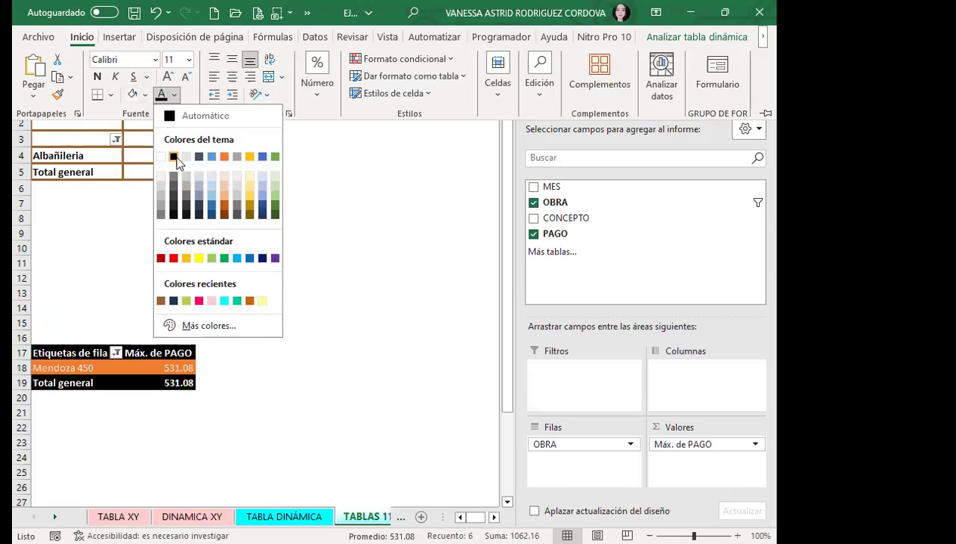
{"action": "left_click", "coordinate": [175, 157]}
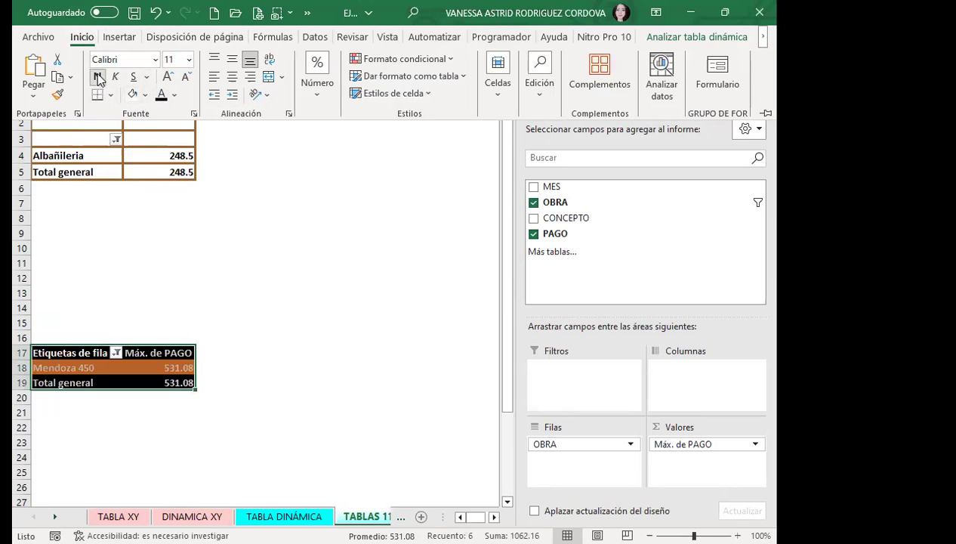
{"action": "left_click", "coordinate": [168, 77]}
{"action": "left_click", "coordinate": [168, 77]}
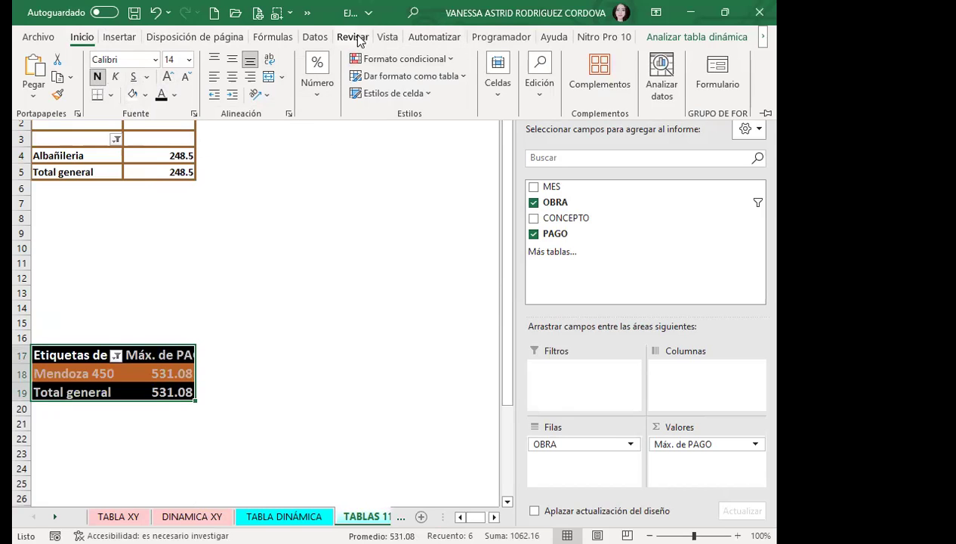
{"action": "left_click", "coordinate": [394, 43]}
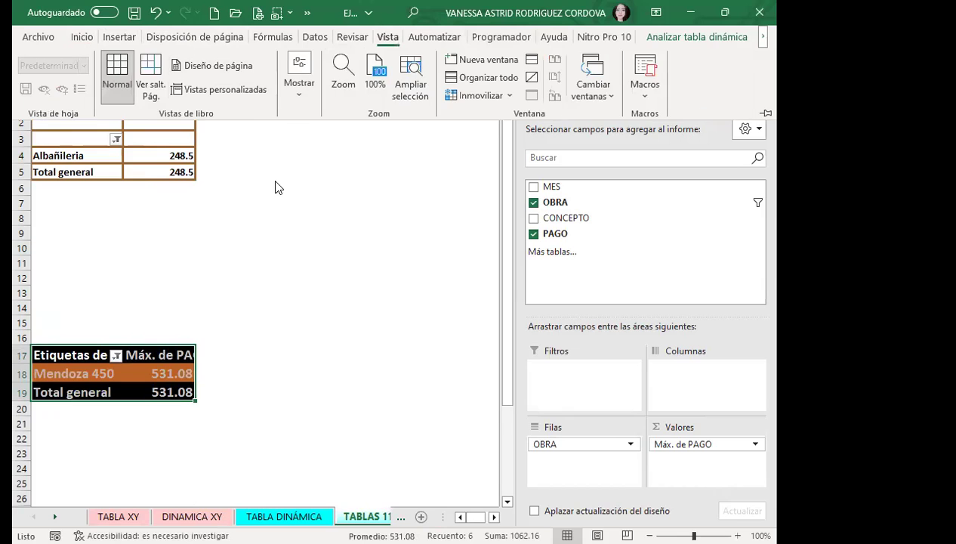
Step: Widen columns B and A so the pivot values and labels fit
{"action": "left_click", "coordinate": [195, 91]}
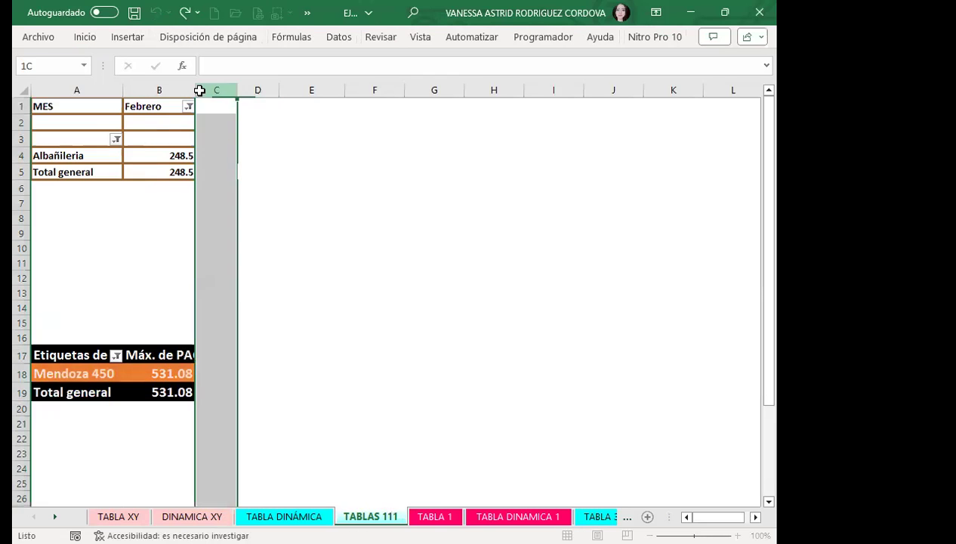
{"action": "left_click_drag", "start_coordinate": [208, 90], "coordinate": [224, 90]}
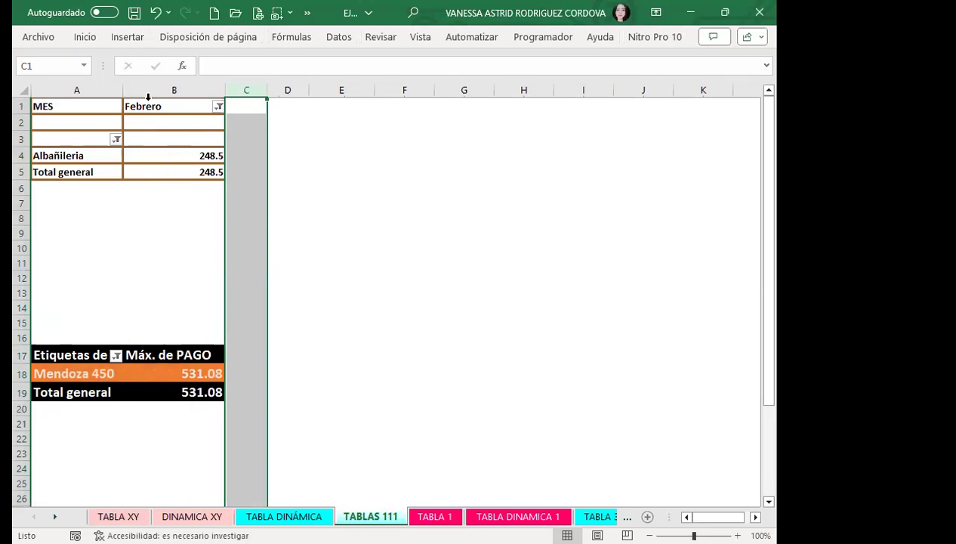
{"action": "left_click_drag", "start_coordinate": [123, 90], "coordinate": [157, 90]}
Step: Open the Page Layout Background dialog to insert a sheet background image
{"action": "left_click_drag", "start_coordinate": [84, 105], "coordinate": [242, 172]}
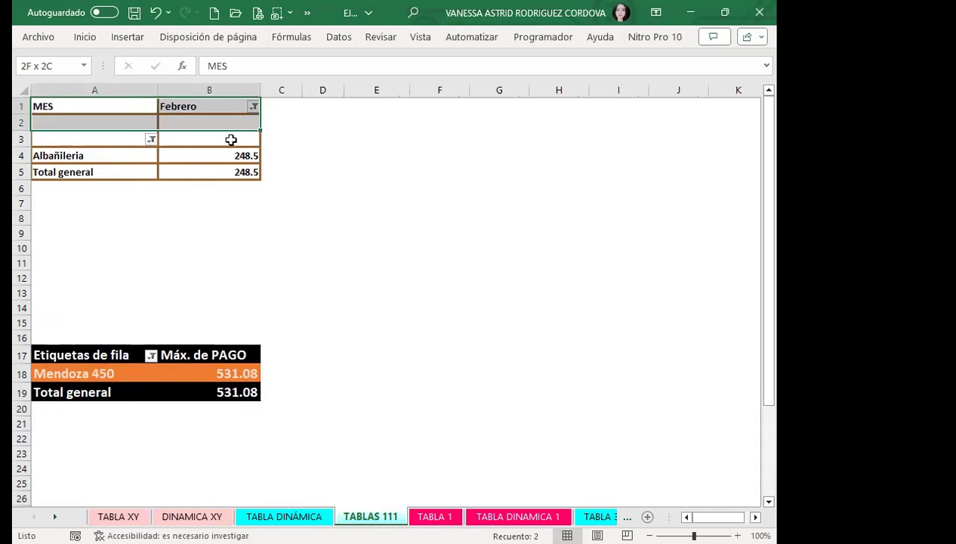
{"action": "left_click", "coordinate": [79, 38]}
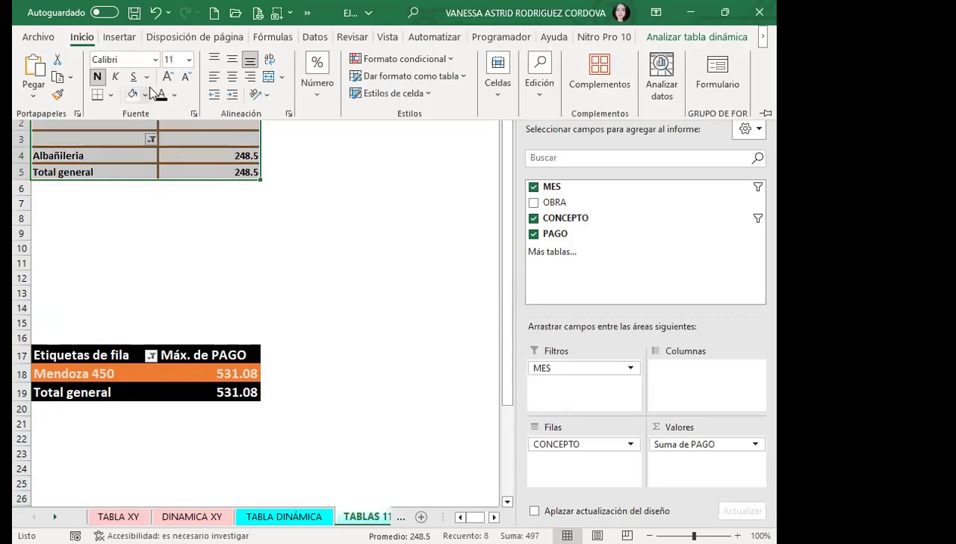
{"action": "left_click", "coordinate": [194, 159]}
{"action": "left_click", "coordinate": [275, 234]}
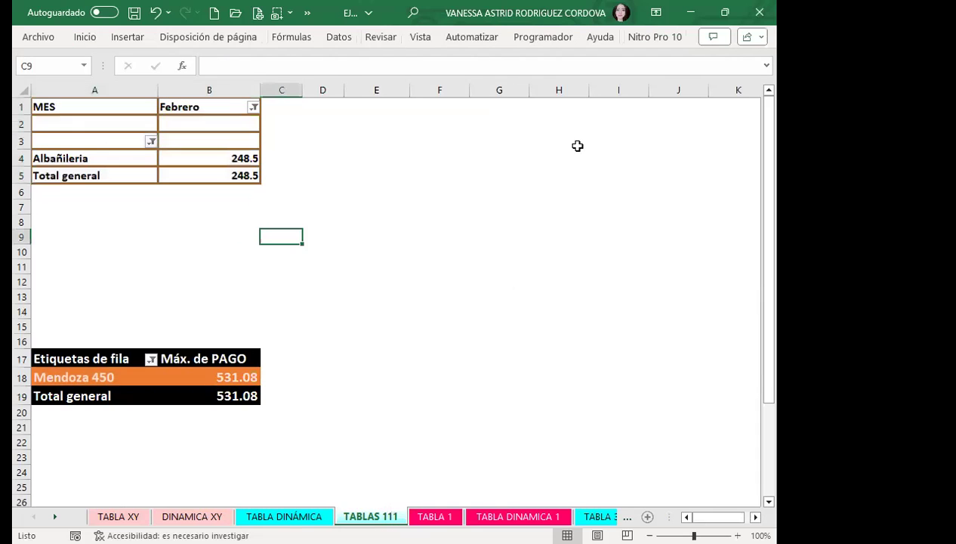
{"action": "left_click", "coordinate": [392, 173]}
{"action": "left_click", "coordinate": [186, 42]}
{"action": "left_click", "coordinate": [348, 76]}
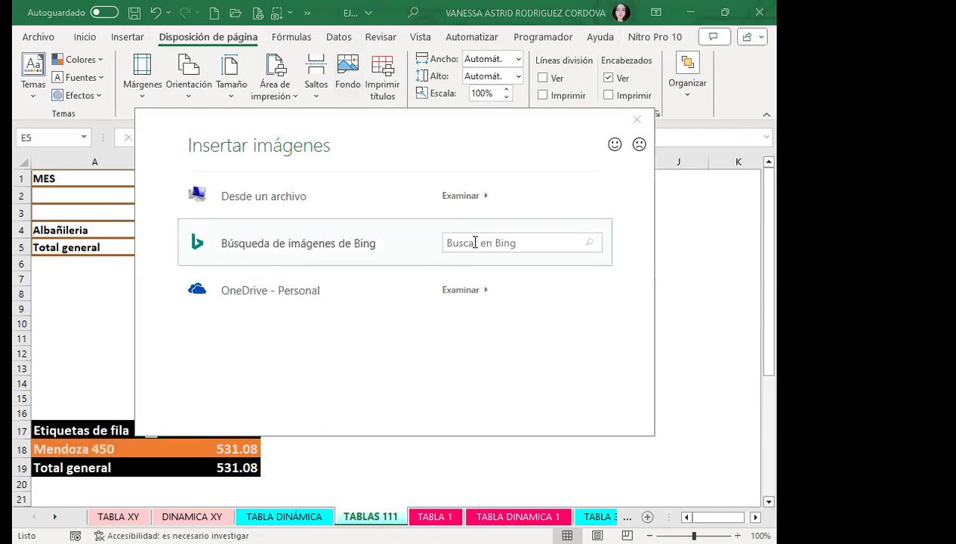
Step: Start a Bing online image search and browse the suggested image categories
{"action": "left_click", "coordinate": [399, 252]}
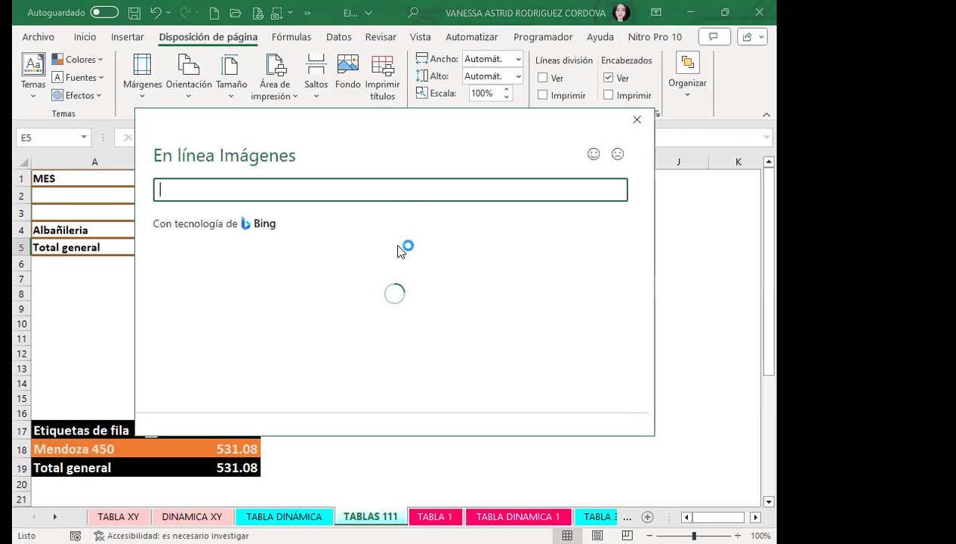
{"action": "scroll", "coordinate": [321, 302], "scroll_direction": "down", "scroll_amount": 3}
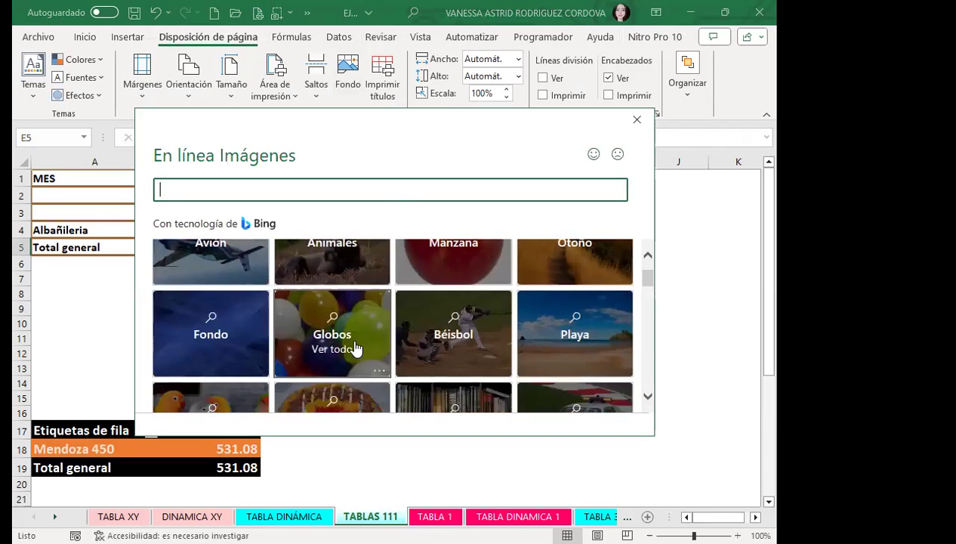
{"action": "scroll", "coordinate": [314, 351], "scroll_direction": "down", "scroll_amount": 1}
{"action": "scroll", "coordinate": [313, 347], "scroll_direction": "down", "scroll_amount": 2}
{"action": "scroll", "coordinate": [314, 343], "scroll_direction": "down", "scroll_amount": 1}
{"action": "scroll", "coordinate": [315, 345], "scroll_direction": "down", "scroll_amount": 2}
{"action": "scroll", "coordinate": [315, 345], "scroll_direction": "down", "scroll_amount": 4}
{"action": "scroll", "coordinate": [315, 344], "scroll_direction": "down", "scroll_amount": 4}
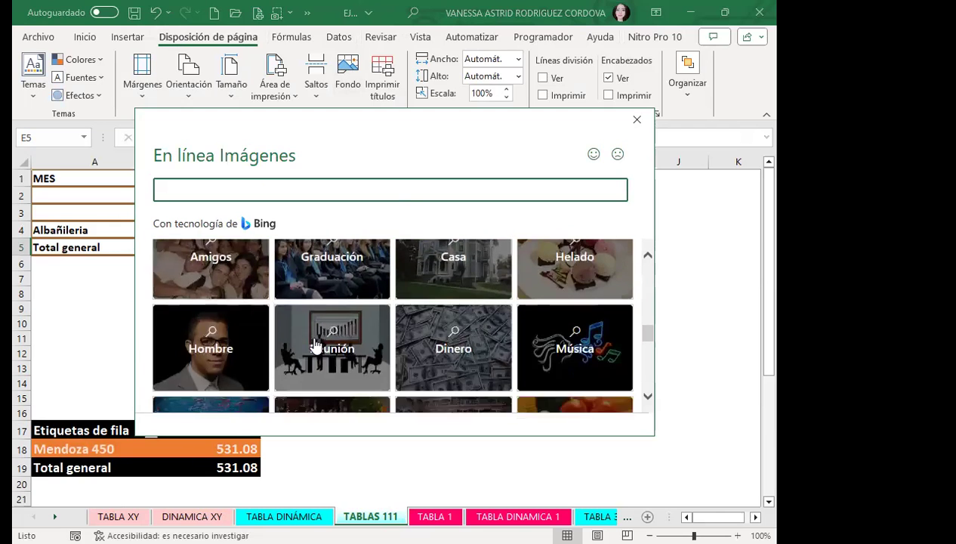
{"action": "scroll", "coordinate": [315, 344], "scroll_direction": "down", "scroll_amount": 1}
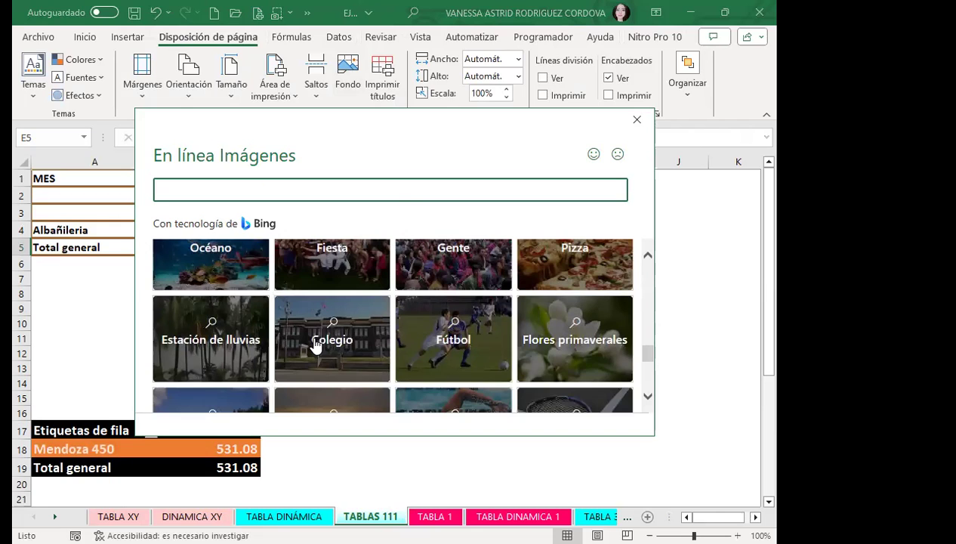
{"action": "scroll", "coordinate": [316, 345], "scroll_direction": "down", "scroll_amount": 2}
{"action": "scroll", "coordinate": [318, 347], "scroll_direction": "down", "scroll_amount": 1}
{"action": "scroll", "coordinate": [321, 344], "scroll_direction": "down", "scroll_amount": 1}
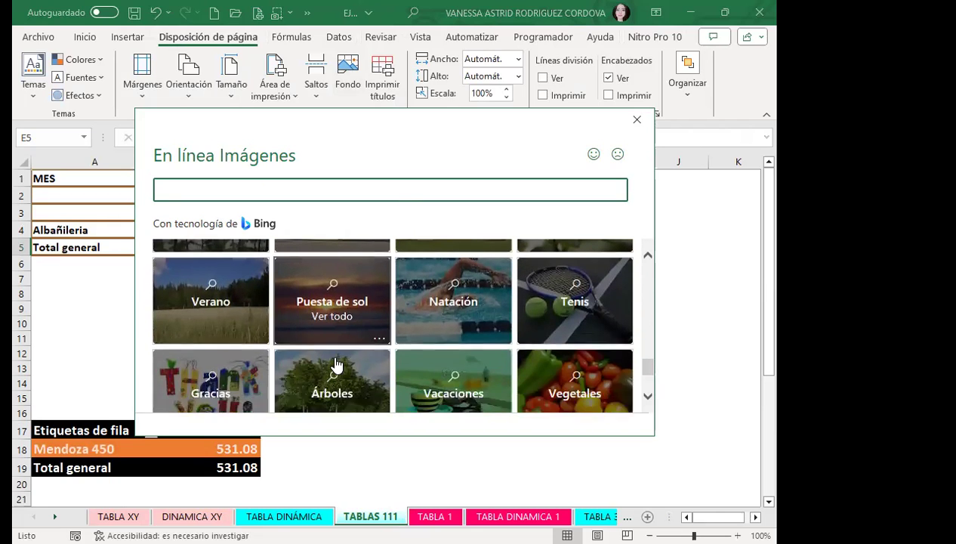
{"action": "scroll", "coordinate": [332, 362], "scroll_direction": "down", "scroll_amount": 2}
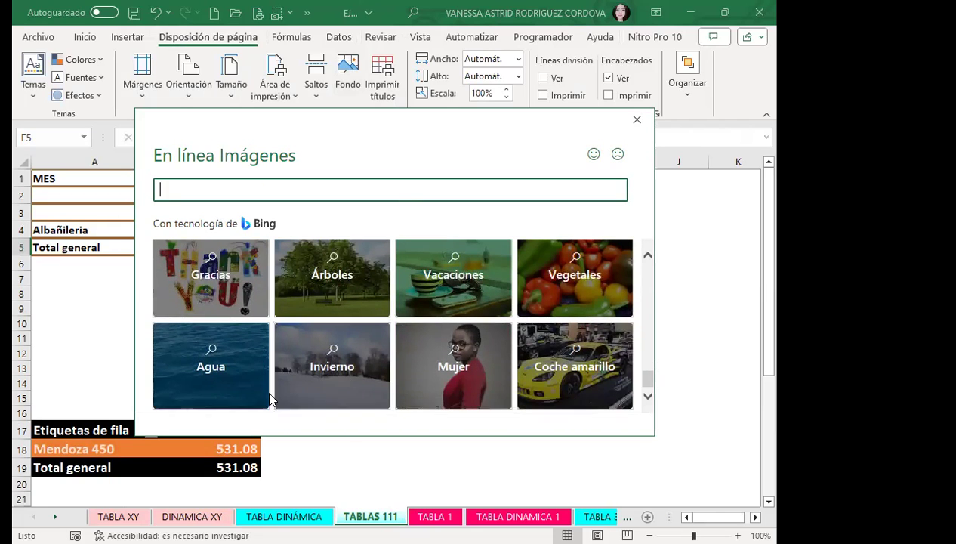
Step: Choose the Invierno category and insert a snowy forest photo as the background
{"action": "left_click", "coordinate": [355, 349]}
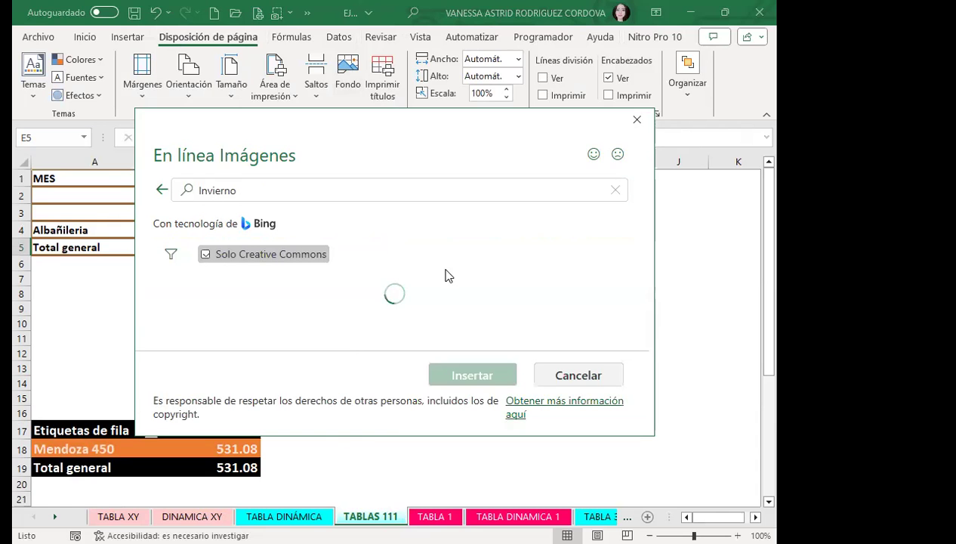
{"action": "scroll", "coordinate": [427, 331], "scroll_direction": "down", "scroll_amount": 1}
{"action": "scroll", "coordinate": [427, 330], "scroll_direction": "down", "scroll_amount": 1}
{"action": "scroll", "coordinate": [426, 331], "scroll_direction": "down", "scroll_amount": 1}
{"action": "scroll", "coordinate": [427, 330], "scroll_direction": "down", "scroll_amount": 1}
{"action": "left_click", "coordinate": [425, 326]}
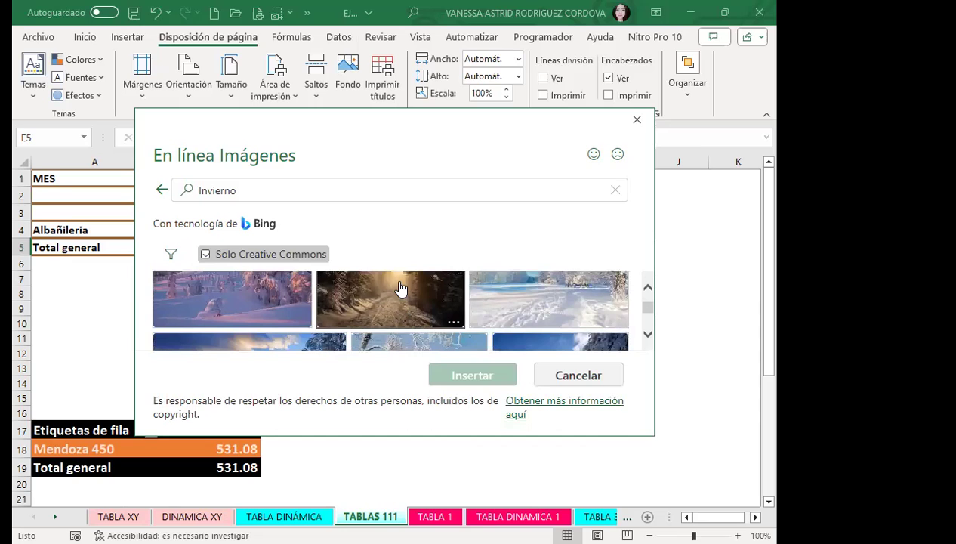
{"action": "left_click", "coordinate": [457, 374]}
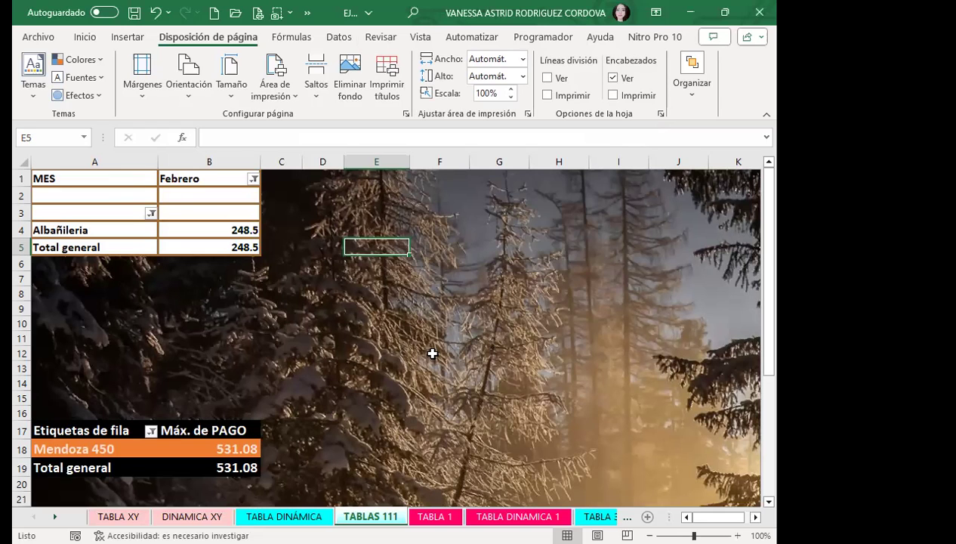
Step: Close the PivotTable Fields pane and drag the column A and B borders wider
{"action": "left_click", "coordinate": [235, 211]}
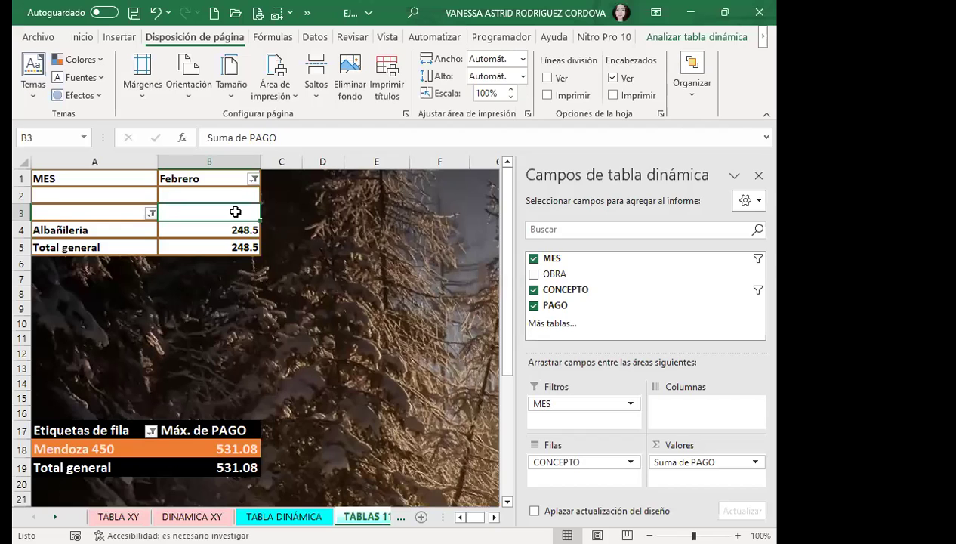
{"action": "left_click", "coordinate": [758, 174]}
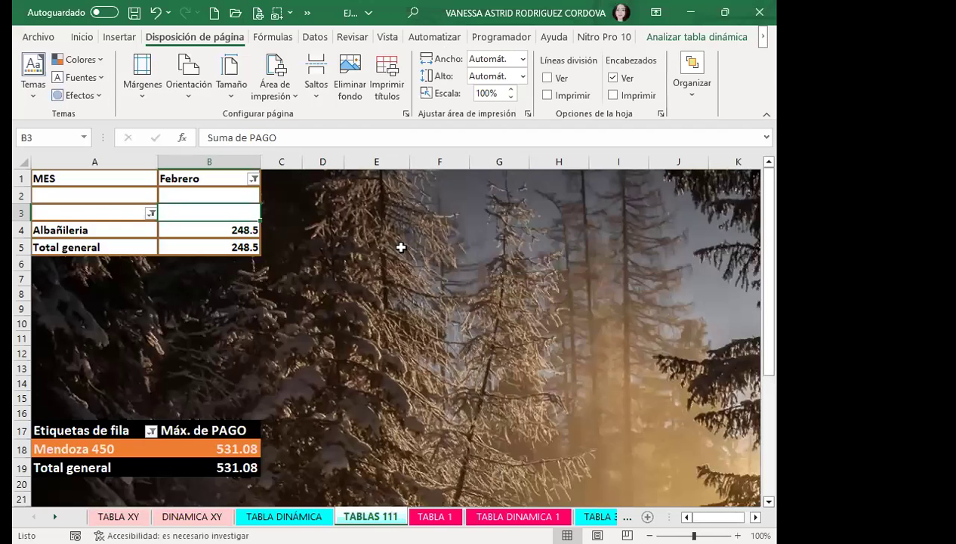
{"action": "left_click", "coordinate": [389, 247]}
{"action": "left_click_drag", "start_coordinate": [158, 162], "coordinate": [175, 161]}
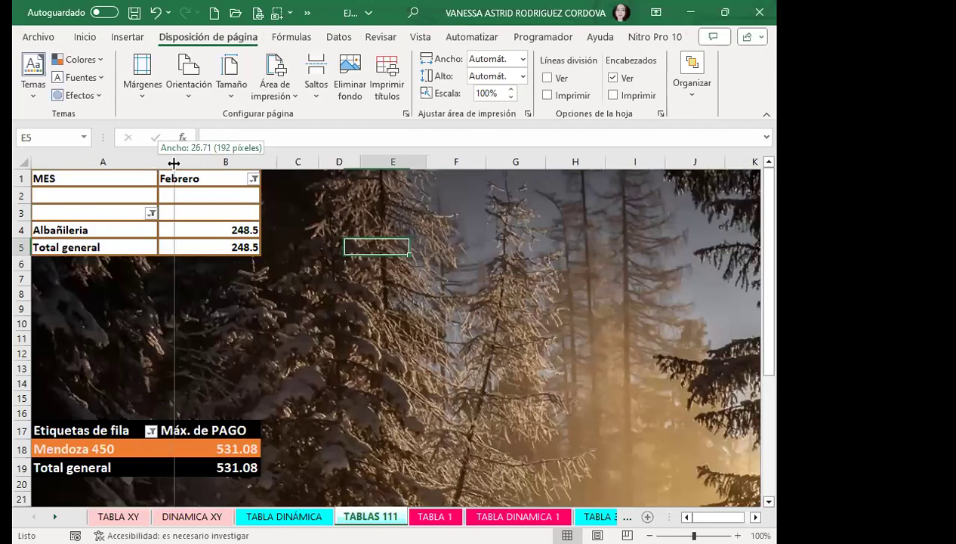
{"action": "left_click_drag", "start_coordinate": [277, 162], "coordinate": [299, 161]}
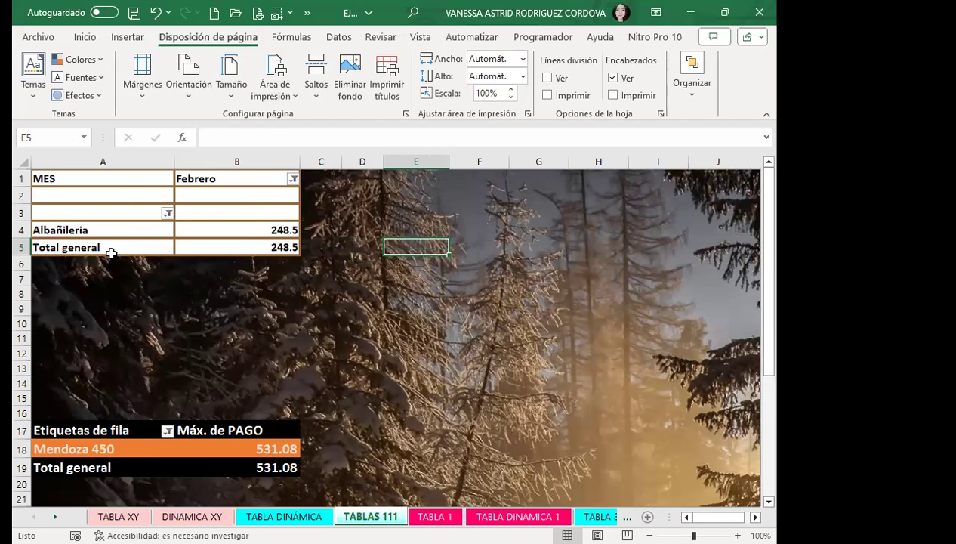
{"action": "left_click_drag", "start_coordinate": [117, 194], "coordinate": [219, 211]}
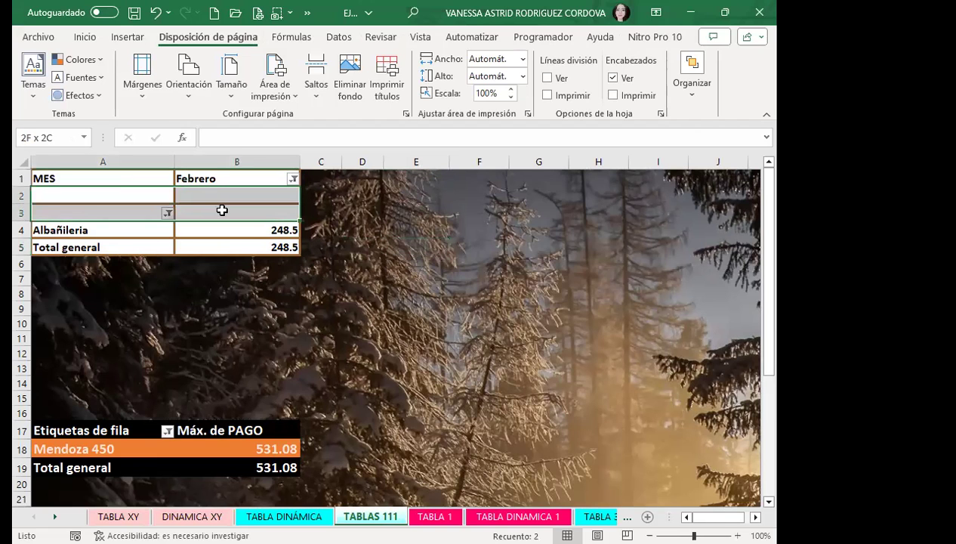
Step: Clear all borders from A2:B3 with Bordes > Sin borde
{"action": "left_click", "coordinate": [83, 37]}
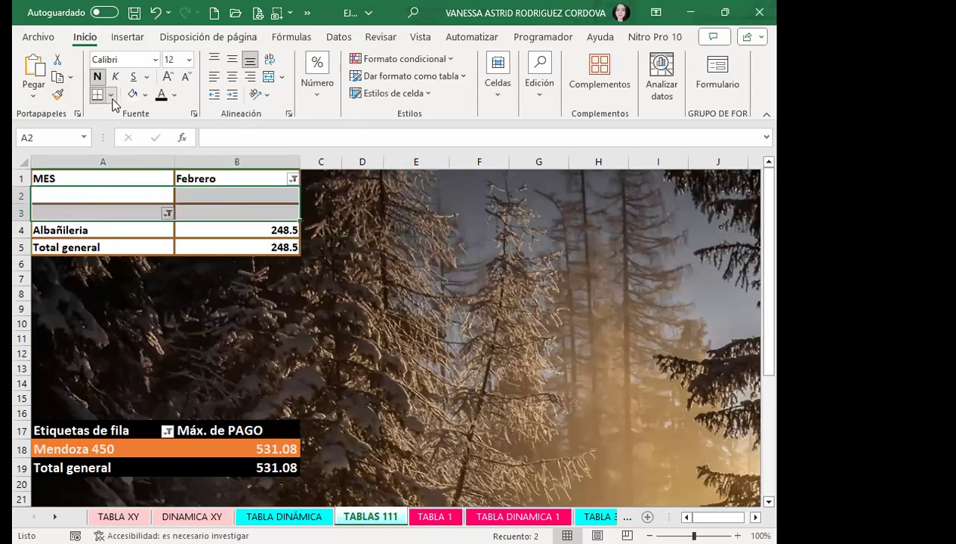
{"action": "left_click", "coordinate": [111, 94]}
{"action": "left_click", "coordinate": [106, 222]}
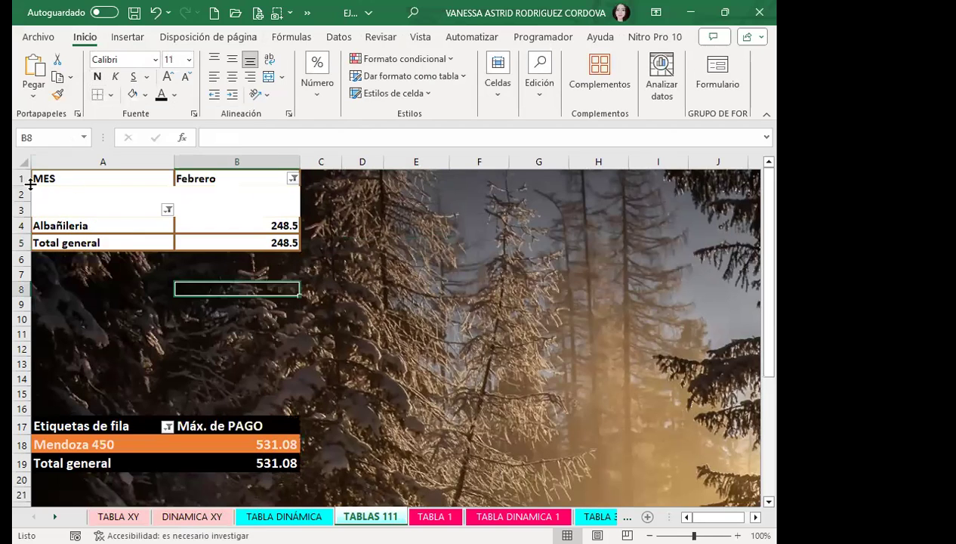
Step: Add left and right side borders around A1:B3 in Format Cells
{"action": "mouse_move", "coordinate": [38, 179]}
{"action": "left_mouse_down"}
{"action": "mouse_move", "coordinate": [281, 214]}
{"action": "mouse_move", "coordinate": [284, 240]}
{"action": "left_mouse_up"}
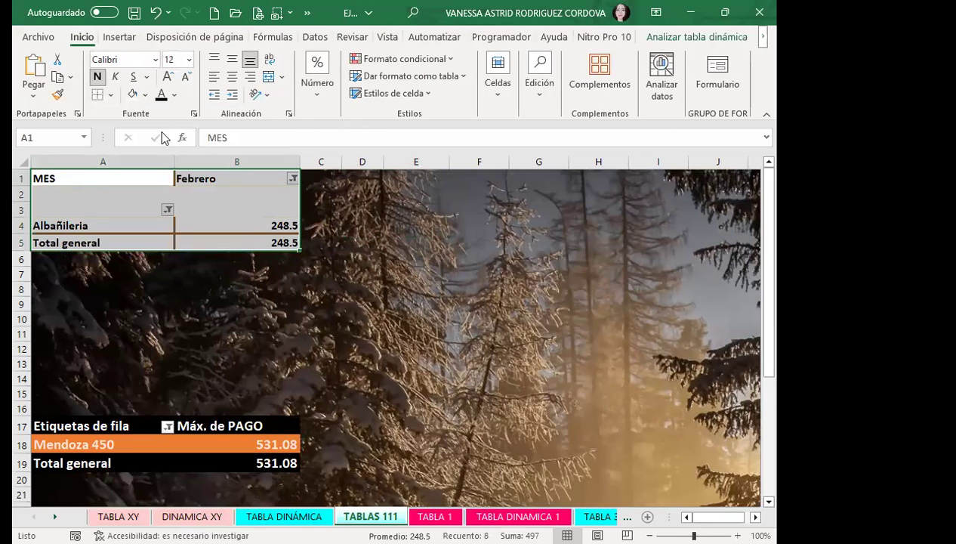
{"action": "left_click", "coordinate": [193, 114]}
{"action": "left_click", "coordinate": [342, 73]}
{"action": "left_click", "coordinate": [454, 201]}
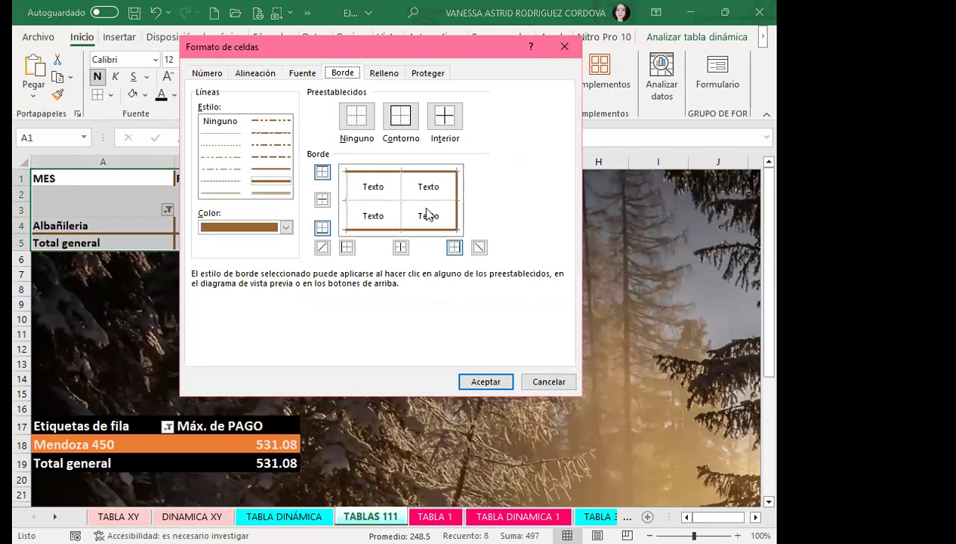
{"action": "left_click", "coordinate": [344, 199]}
{"action": "left_click", "coordinate": [462, 380]}
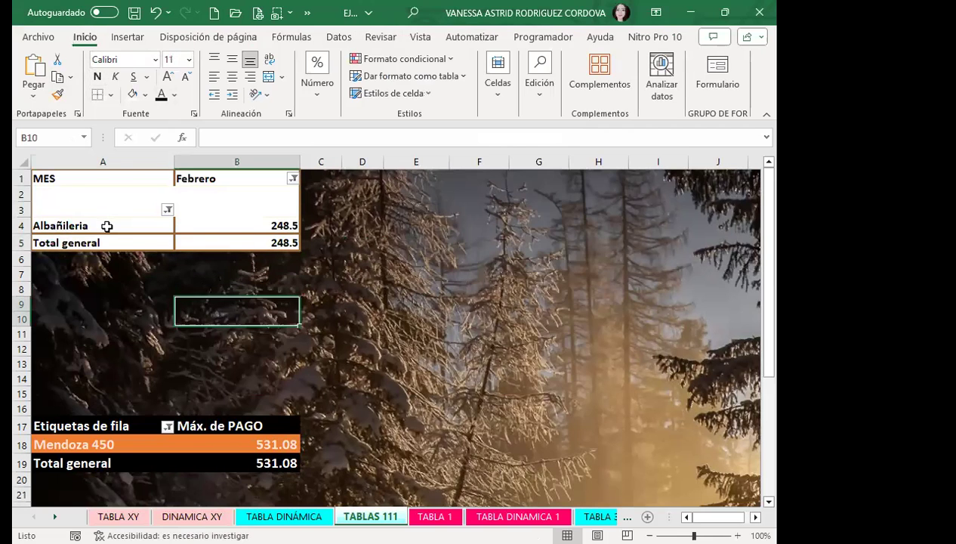
Step: Add a top border to the Albañileria row A4:B4
{"action": "left_click_drag", "start_coordinate": [106, 226], "coordinate": [202, 225]}
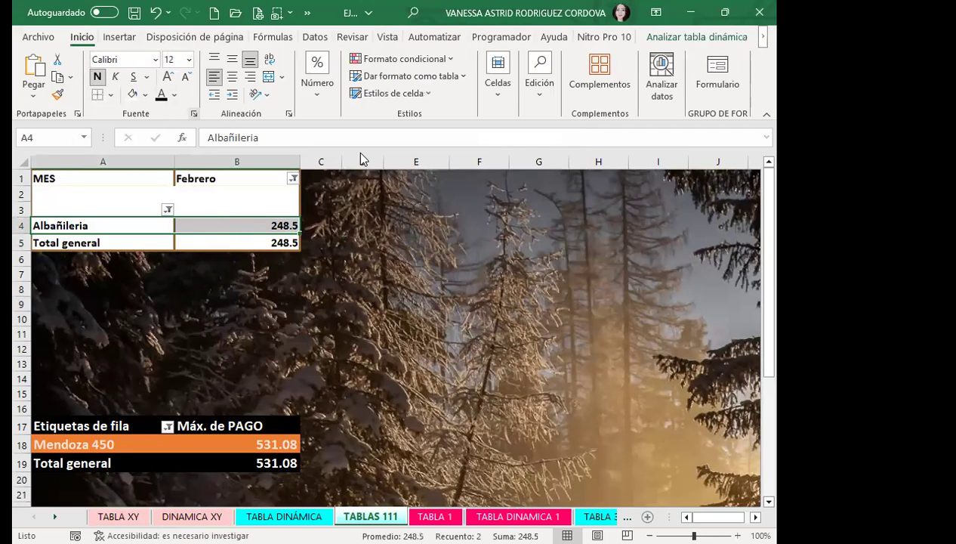
{"action": "key", "text": "ctrl+1"}
{"action": "left_click", "coordinate": [342, 73]}
{"action": "left_click", "coordinate": [372, 168]}
{"action": "left_click", "coordinate": [473, 387]}
Step: Add a bottom border under the header row A1:B1
{"action": "left_click_drag", "start_coordinate": [145, 179], "coordinate": [217, 175]}
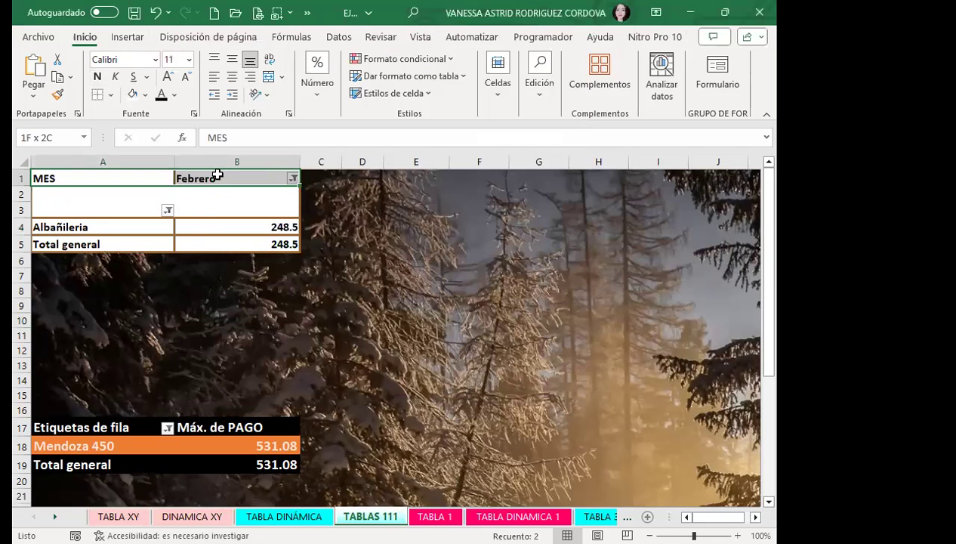
{"action": "left_click", "coordinate": [290, 113]}
{"action": "left_click", "coordinate": [343, 73]}
{"action": "left_click", "coordinate": [375, 229]}
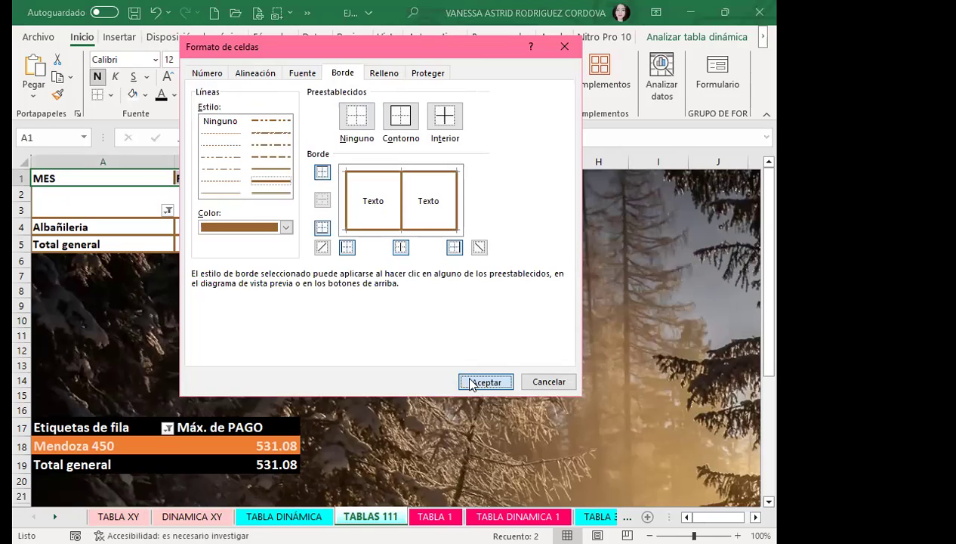
{"action": "left_click", "coordinate": [470, 383]}
Step: Scroll the sheet to review the finished Febrero pivot borders
{"action": "left_click", "coordinate": [268, 307]}
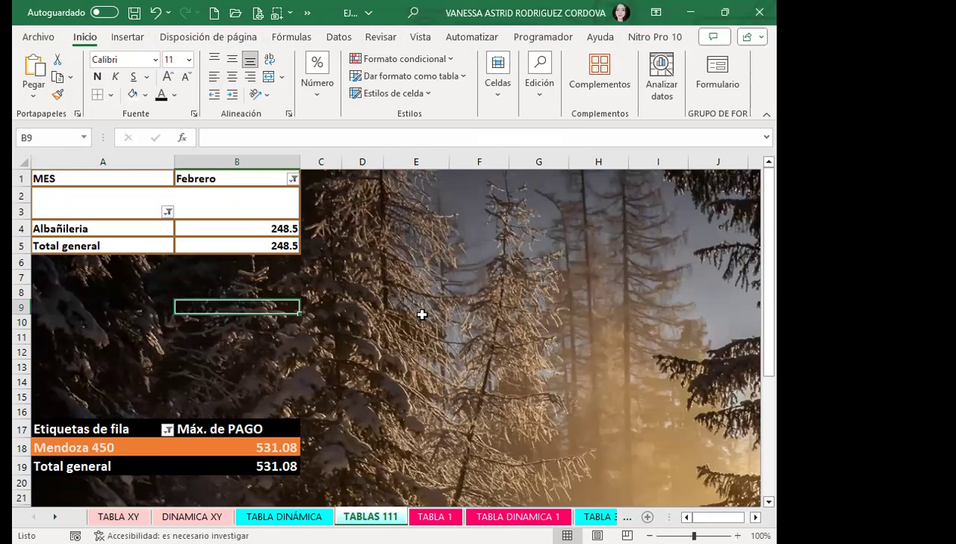
{"action": "scroll", "coordinate": [422, 316], "scroll_direction": "down", "scroll_amount": 9}
{"action": "scroll", "coordinate": [422, 315], "scroll_direction": "down", "scroll_amount": 4}
{"action": "scroll", "coordinate": [422, 314], "scroll_direction": "down", "scroll_amount": 5}
{"action": "scroll", "coordinate": [422, 314], "scroll_direction": "up", "scroll_amount": 6}
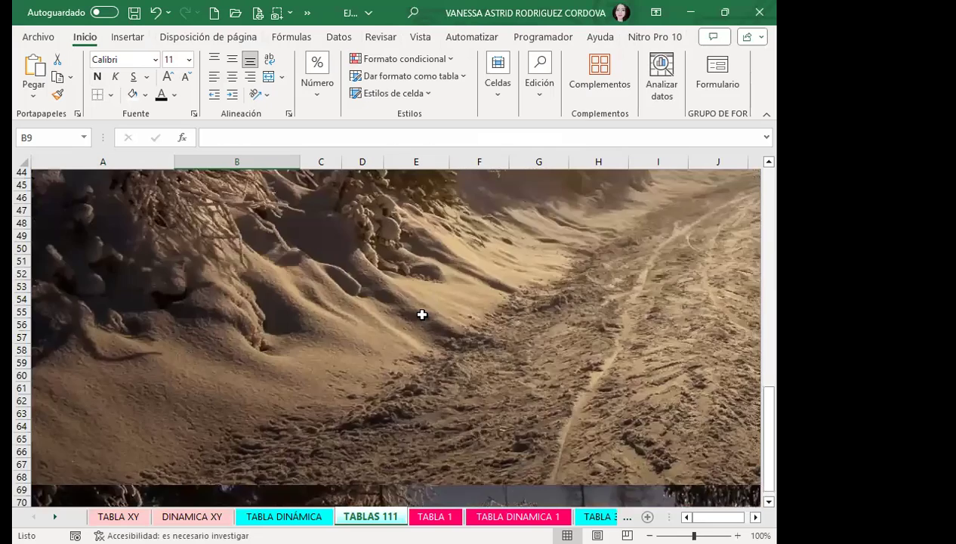
{"action": "scroll", "coordinate": [411, 313], "scroll_direction": "up", "scroll_amount": 10}
{"action": "scroll", "coordinate": [401, 309], "scroll_direction": "up", "scroll_amount": 5}
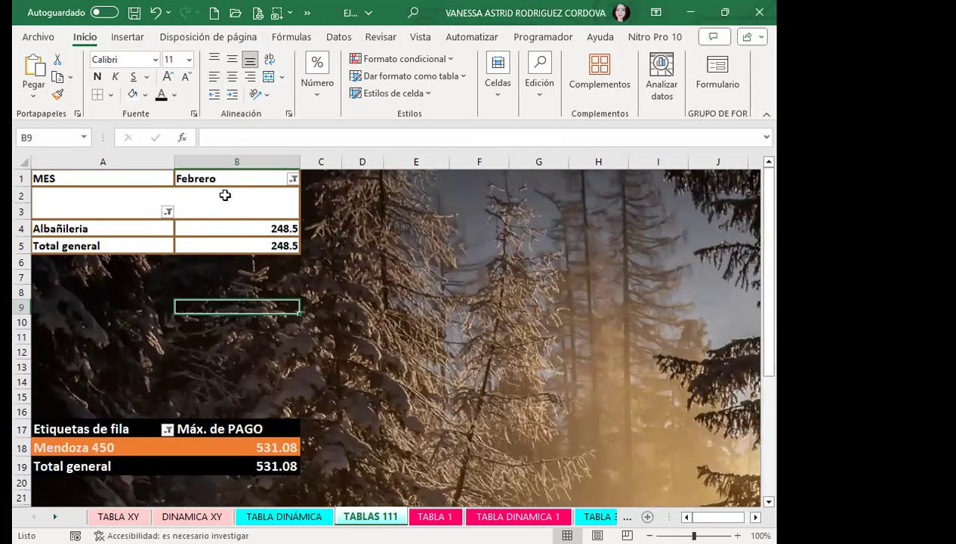
{"action": "left_click", "coordinate": [220, 194]}
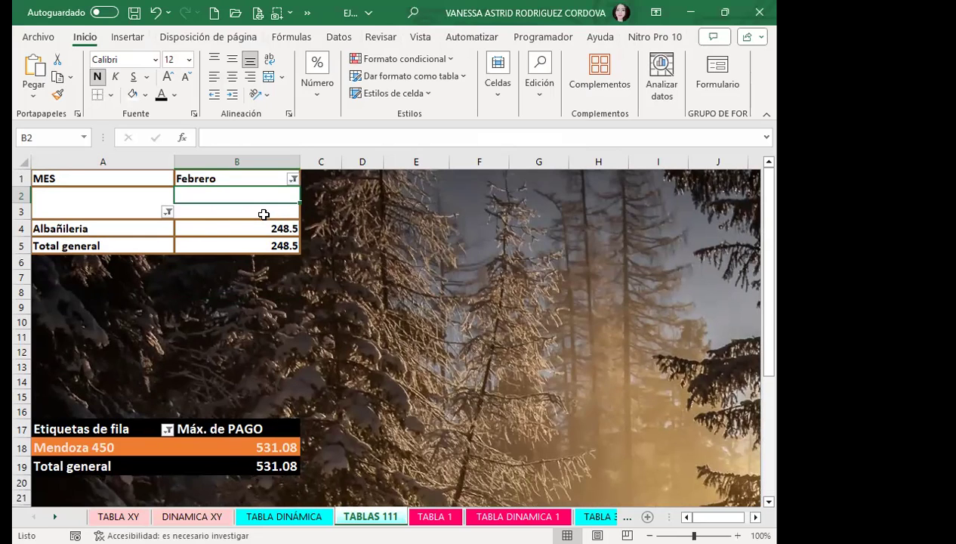
{"action": "left_click", "coordinate": [224, 207]}
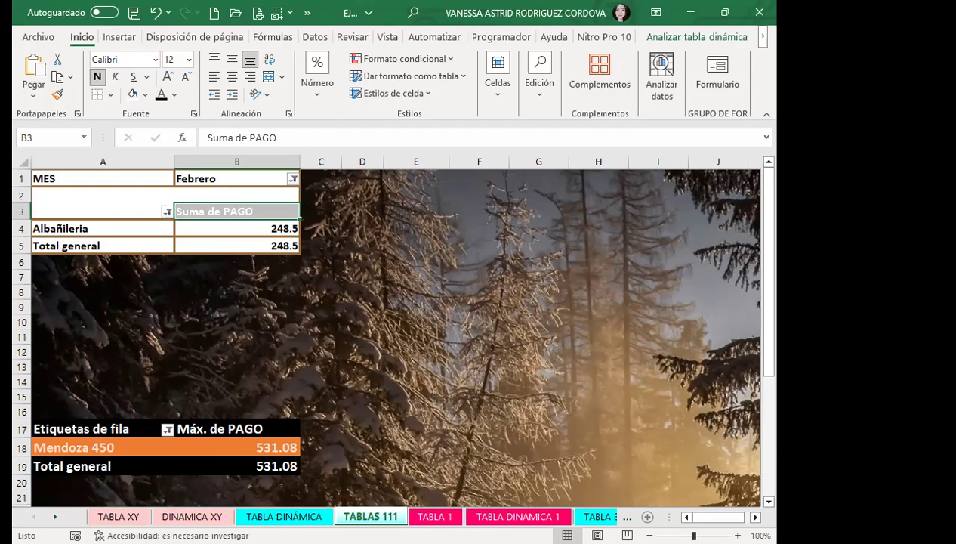
{"action": "left_click", "coordinate": [198, 515]}
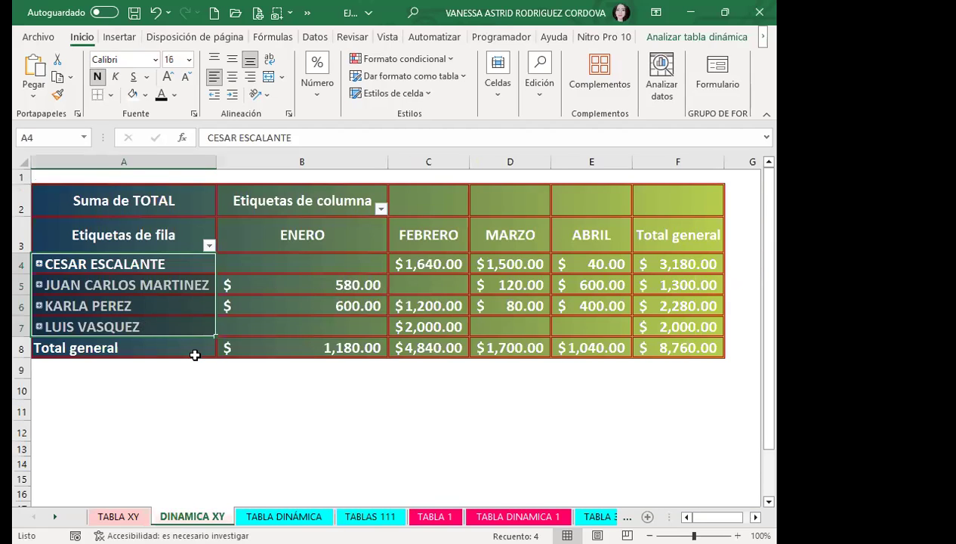
{"action": "left_click", "coordinate": [310, 302]}
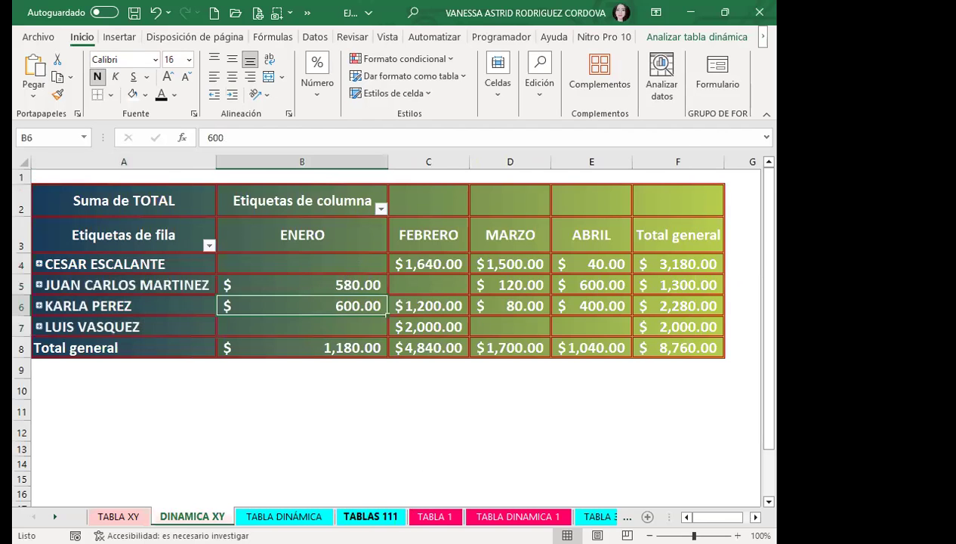
{"action": "left_click", "coordinate": [369, 516]}
{"action": "left_click", "coordinate": [330, 298]}
{"action": "left_click", "coordinate": [236, 201]}
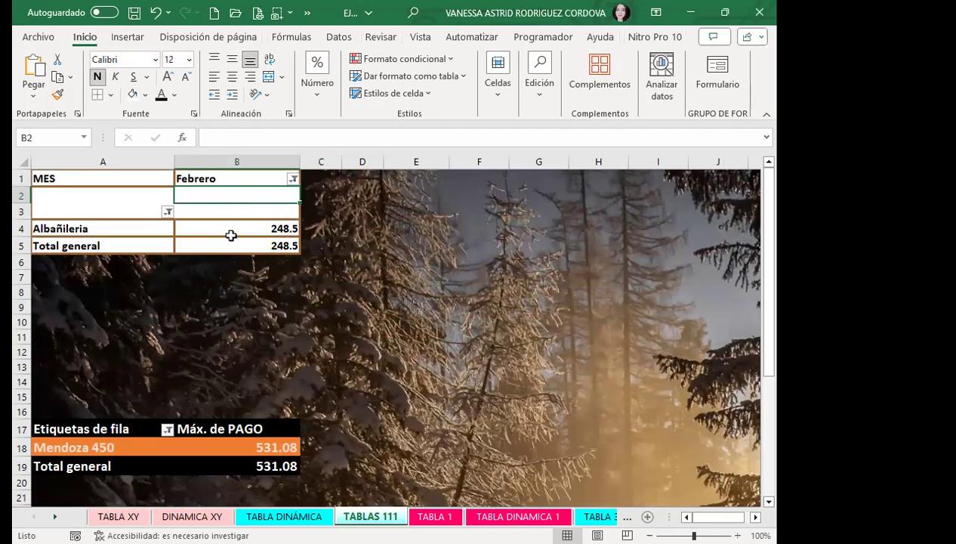
Step: Check the 248.5 value in B4 and the Total general in B5, then go to TABLA DINAMICA 1
{"action": "left_click", "coordinate": [231, 236]}
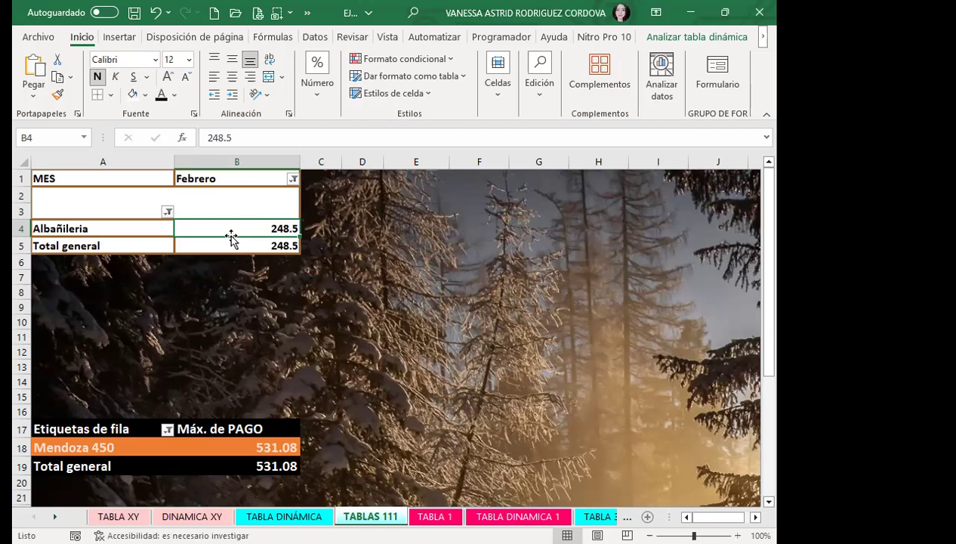
{"action": "scroll", "coordinate": [240, 314], "scroll_direction": "down", "scroll_amount": 2}
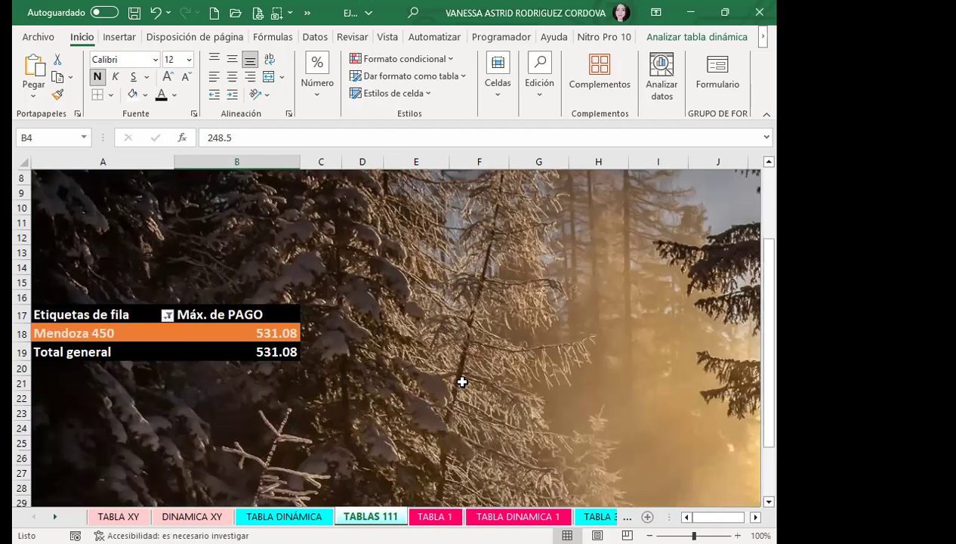
{"action": "scroll", "coordinate": [169, 260], "scroll_direction": "up", "scroll_amount": 2}
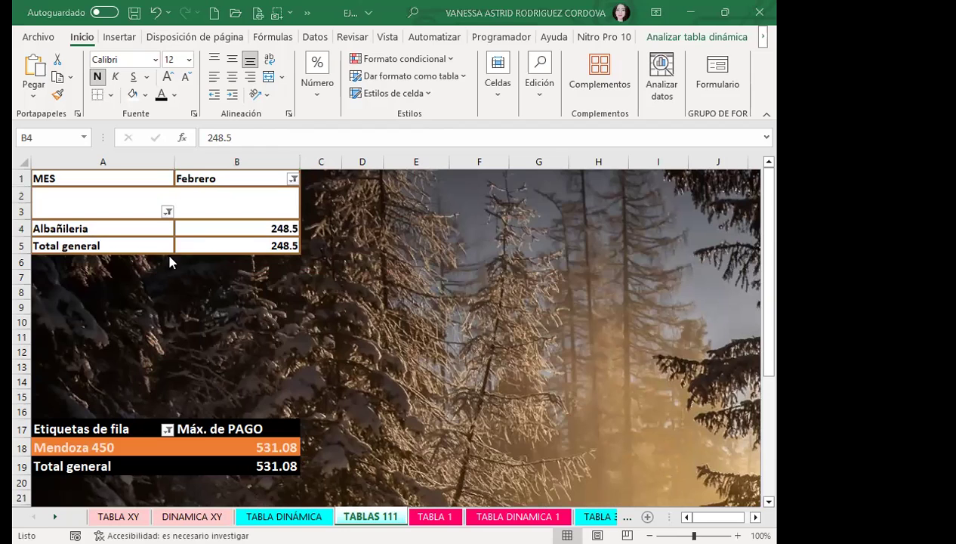
{"action": "left_click", "coordinate": [199, 232]}
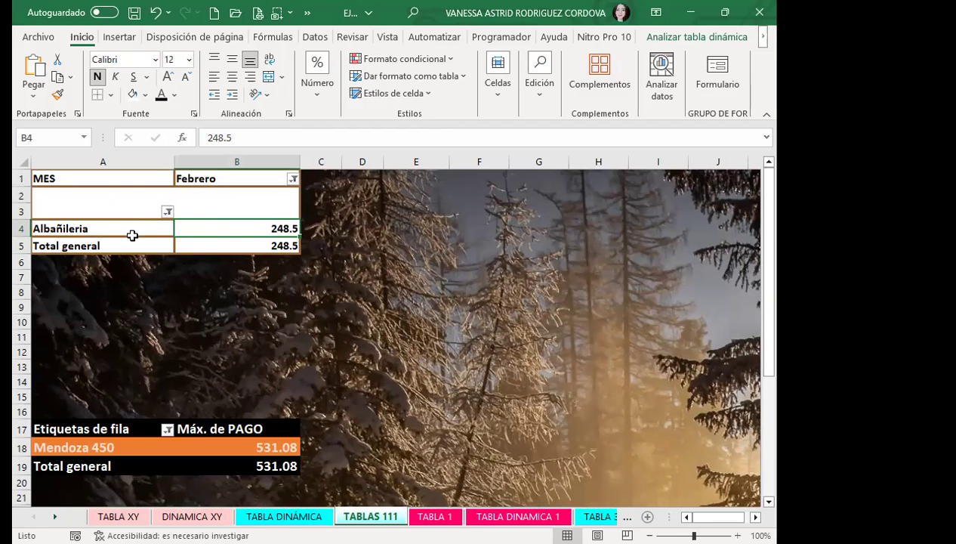
{"action": "left_click", "coordinate": [218, 240]}
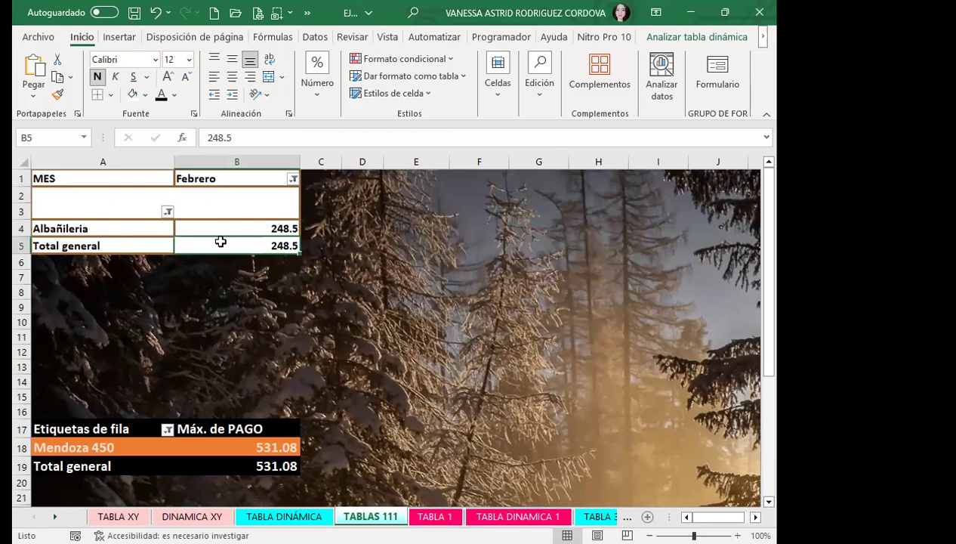
{"action": "left_click", "coordinate": [239, 222]}
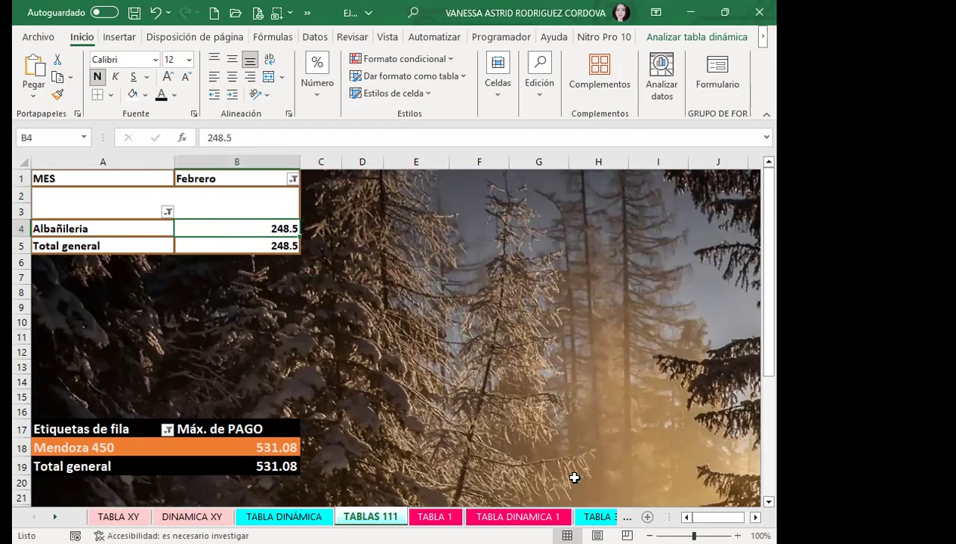
{"action": "left_click", "coordinate": [521, 516]}
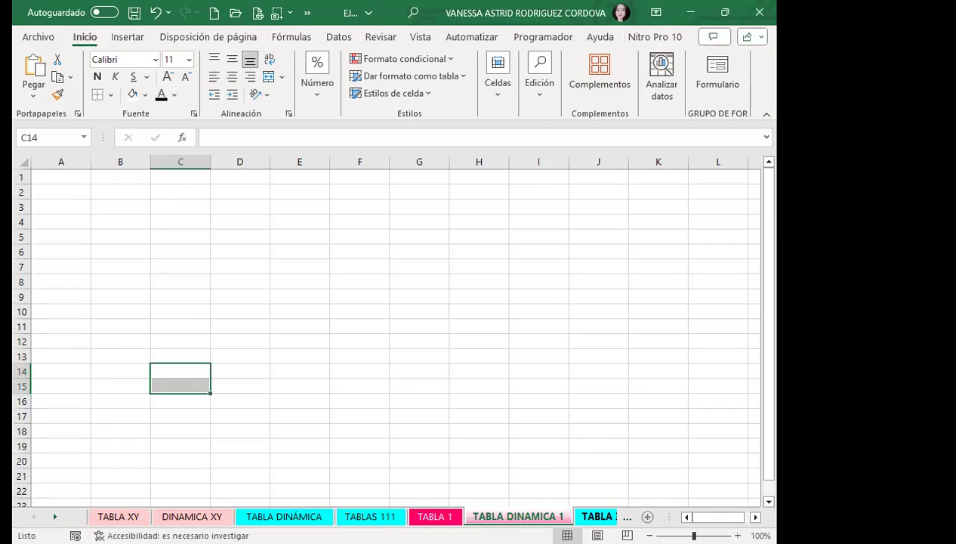
Step: Go to TABLA 3 (2), then step back two sheets to TABLA 1
{"action": "left_click", "coordinate": [597, 515]}
{"action": "key", "text": "ctrl+Page_Up"}
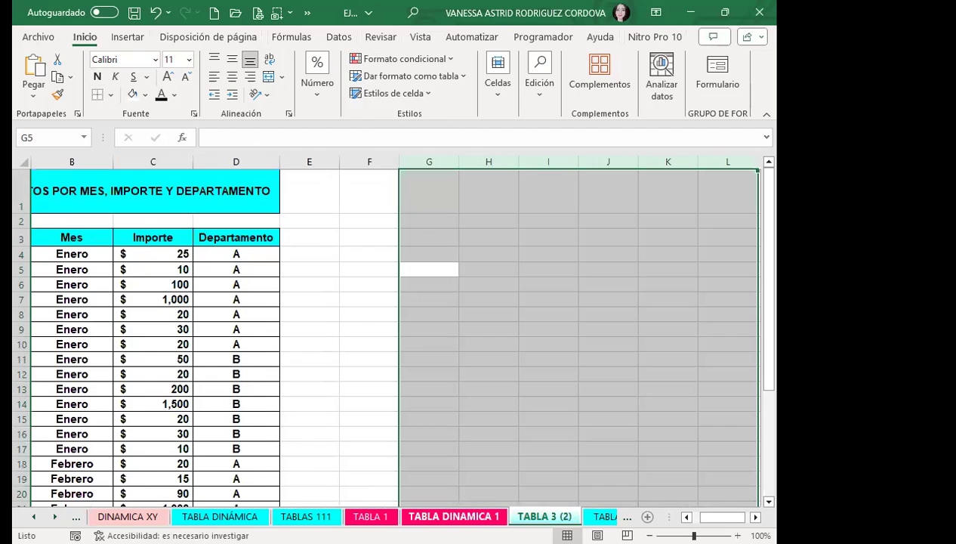
{"action": "key", "text": "ctrl+Page_Up"}
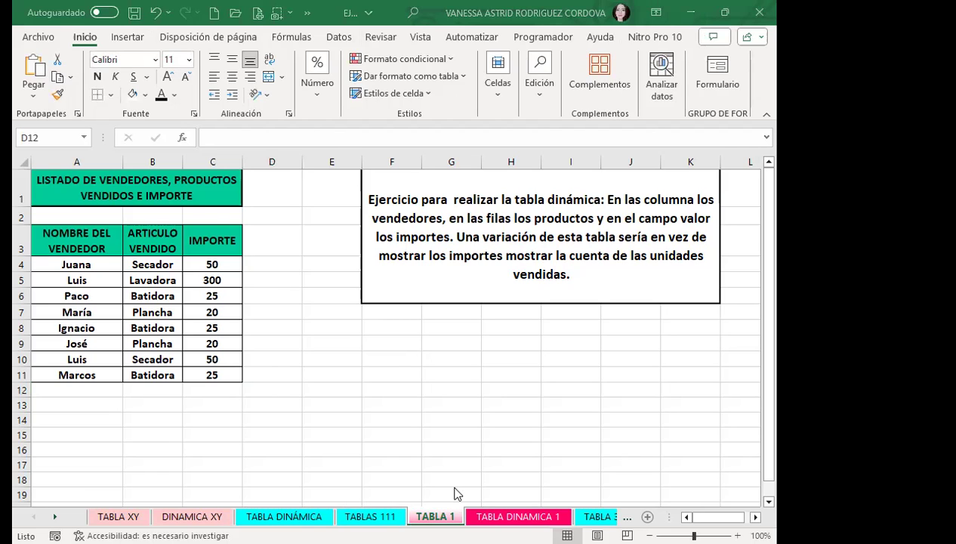
Step: Select cells E4 and E8 on the vendor sheet, then move to the TABLAS 111 sheet
{"action": "left_click", "coordinate": [327, 264]}
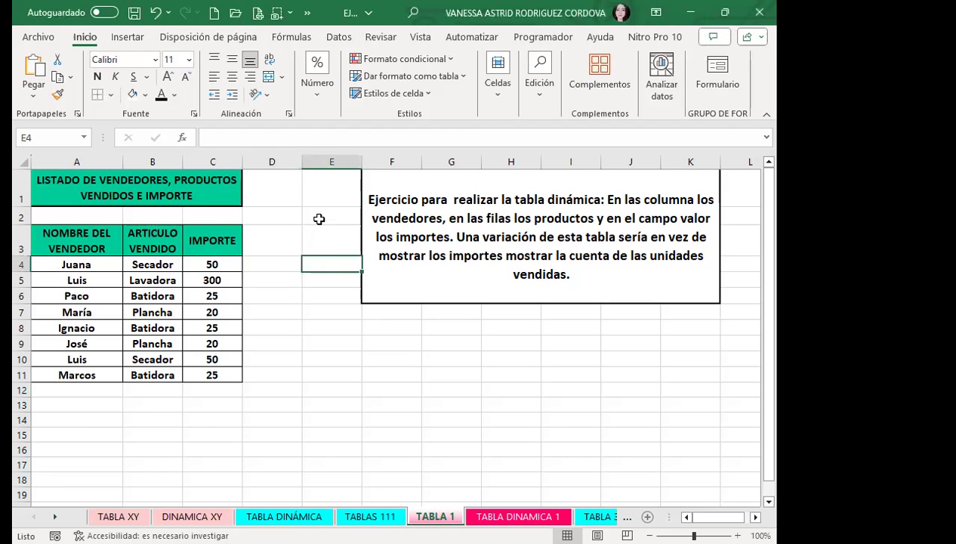
{"action": "left_click", "coordinate": [334, 328]}
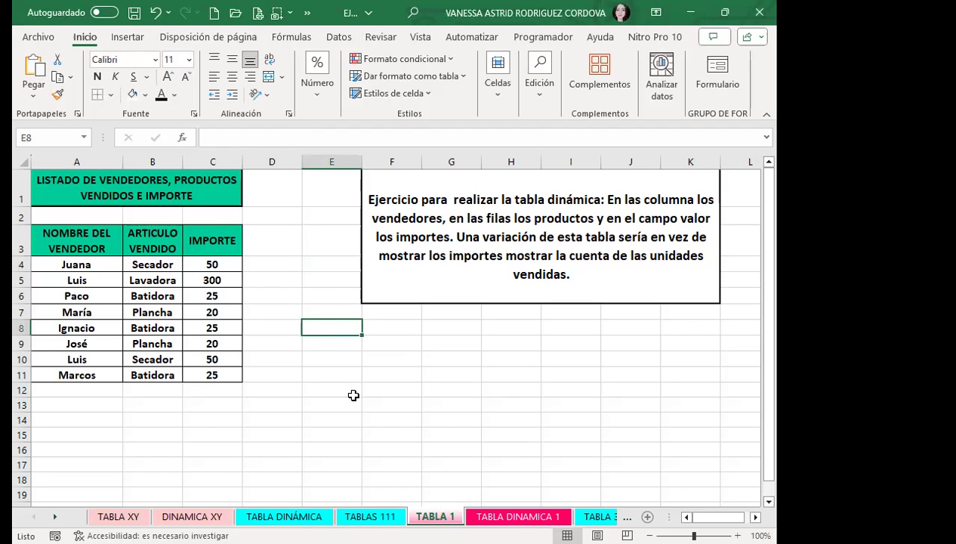
{"action": "left_click", "coordinate": [405, 506]}
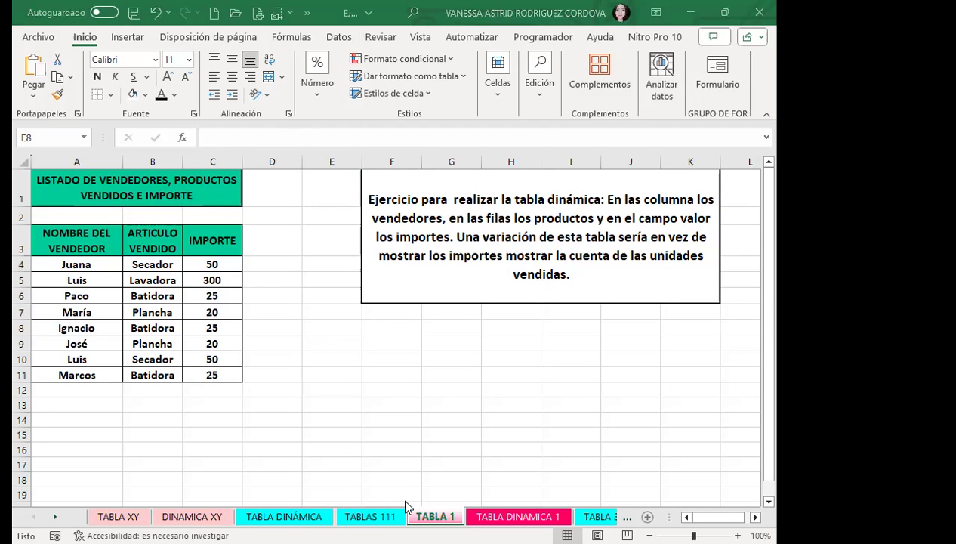
{"action": "left_click", "coordinate": [328, 311]}
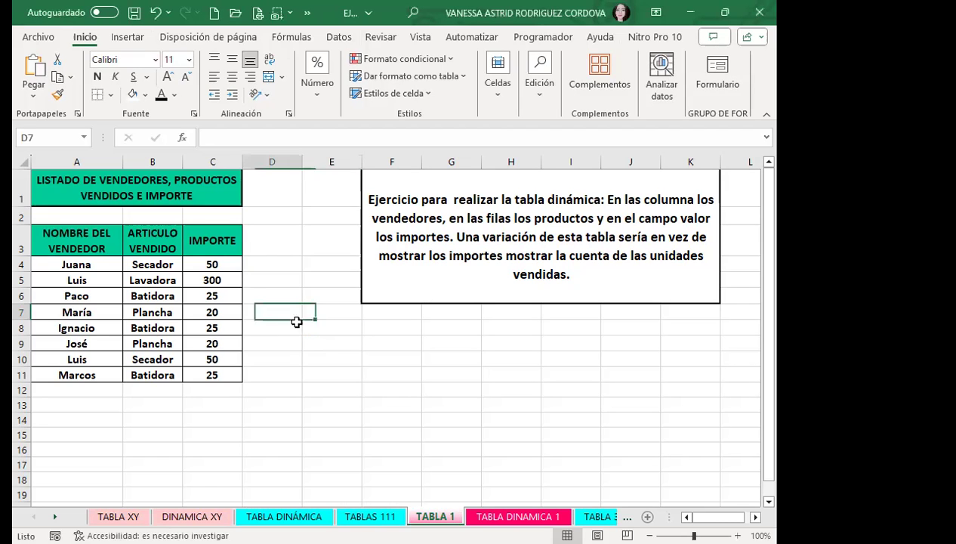
{"action": "left_click", "coordinate": [370, 517]}
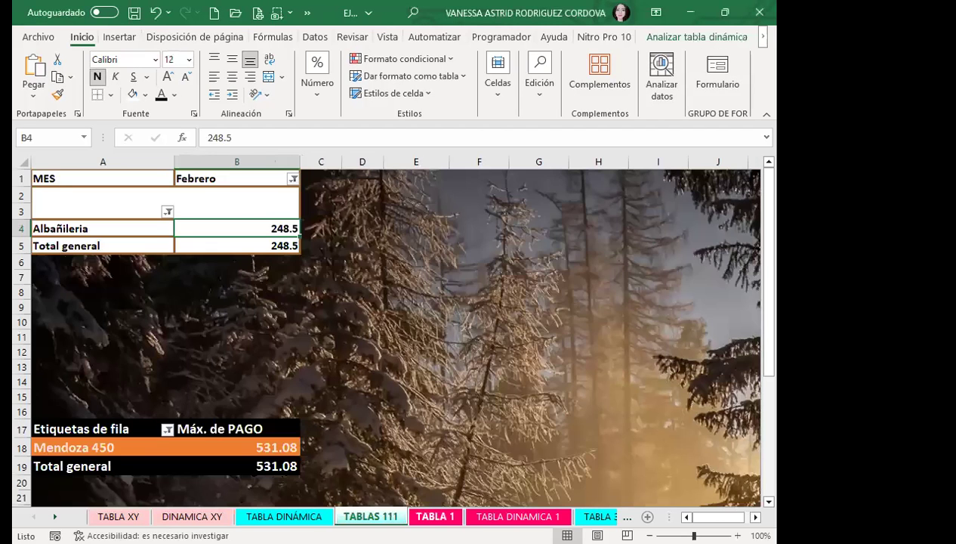
Step: Glance at the empty TABLA DINAMICA 1 sheet, then return to TABLA 1 and select A7
{"action": "left_click", "coordinate": [435, 516]}
{"action": "key", "text": "ctrl+Page_Down"}
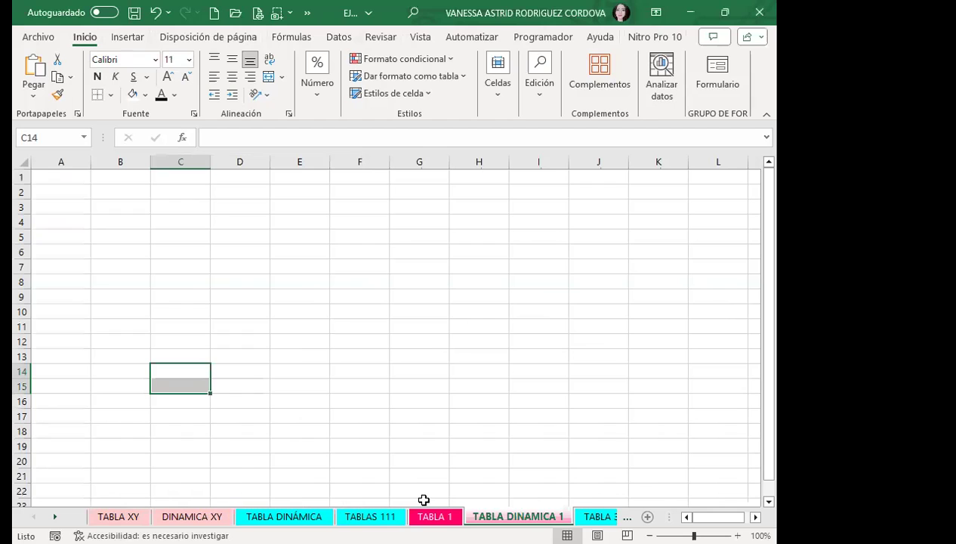
{"action": "key", "text": "ctrl+Page_Up"}
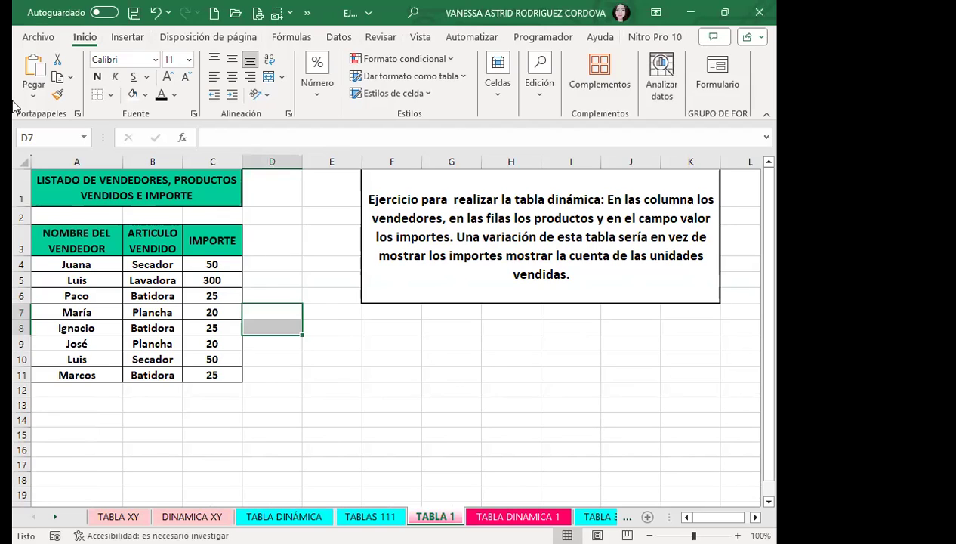
{"action": "left_click", "coordinate": [67, 314]}
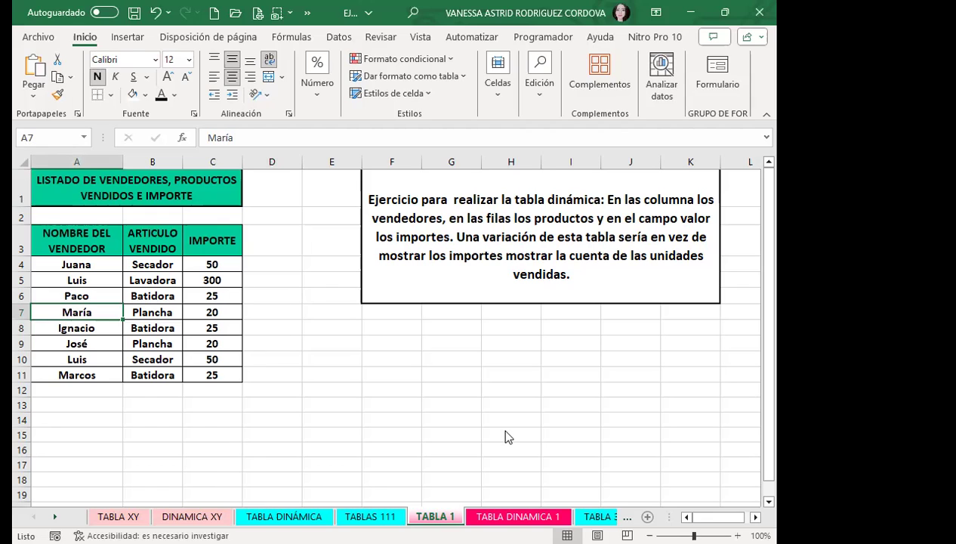
Step: Insert a pivot table from the vendor list at 'TABLA DINAMICA 1'!$A$4 on the existing sheet
{"action": "left_click", "coordinate": [159, 295]}
{"action": "left_click", "coordinate": [127, 37]}
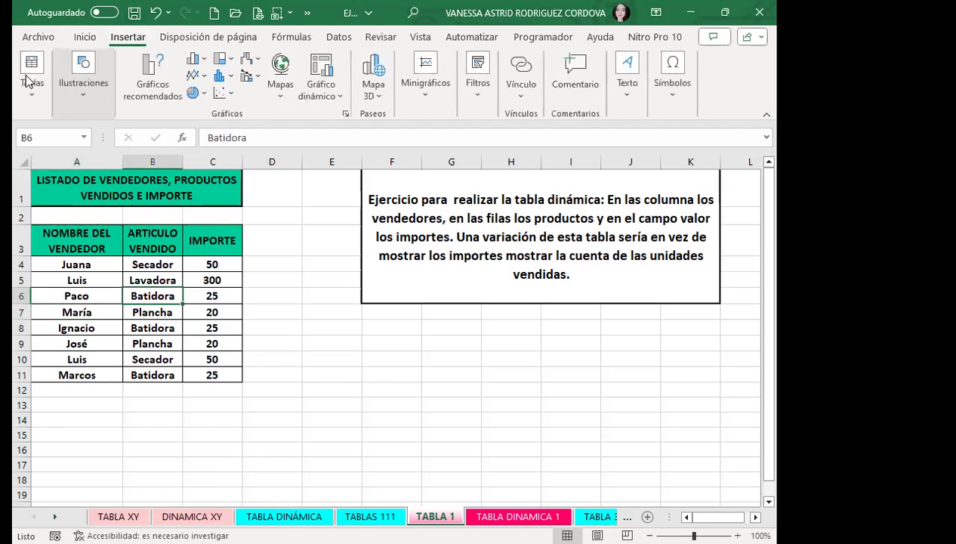
{"action": "left_click", "coordinate": [33, 89]}
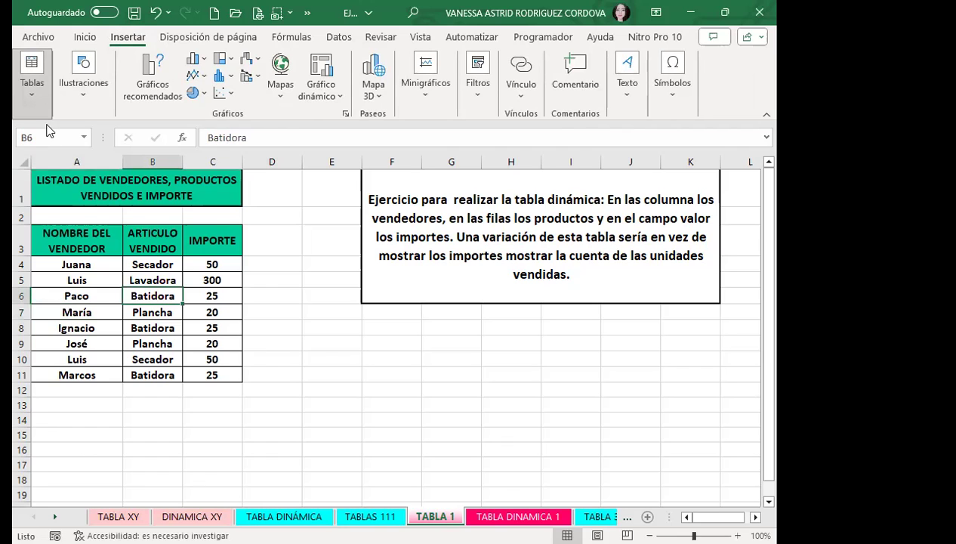
{"action": "left_click", "coordinate": [49, 130]}
{"action": "left_click", "coordinate": [249, 249]}
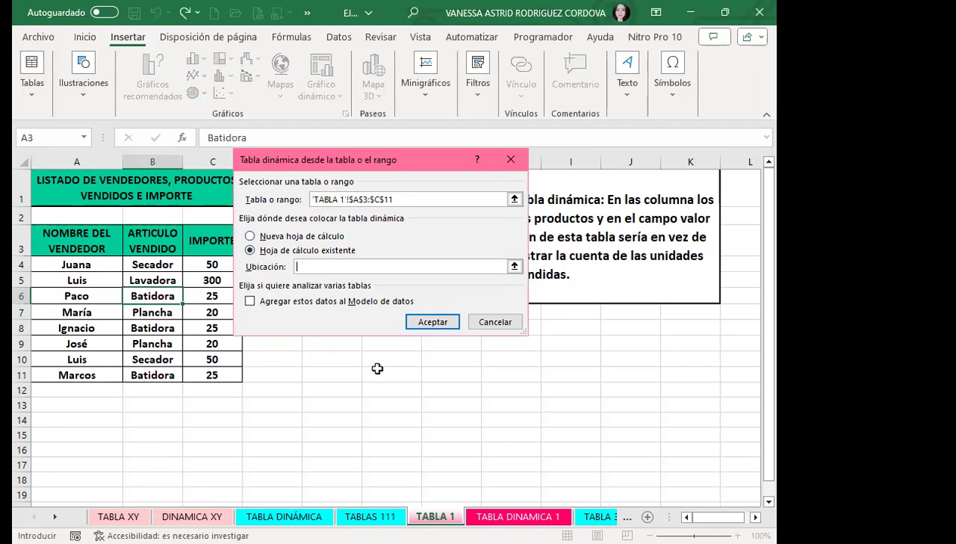
{"action": "key", "text": "ctrl+Page_Down"}
{"action": "left_click", "coordinate": [66, 192]}
{"action": "left_click", "coordinate": [65, 221]}
{"action": "left_click", "coordinate": [428, 325]}
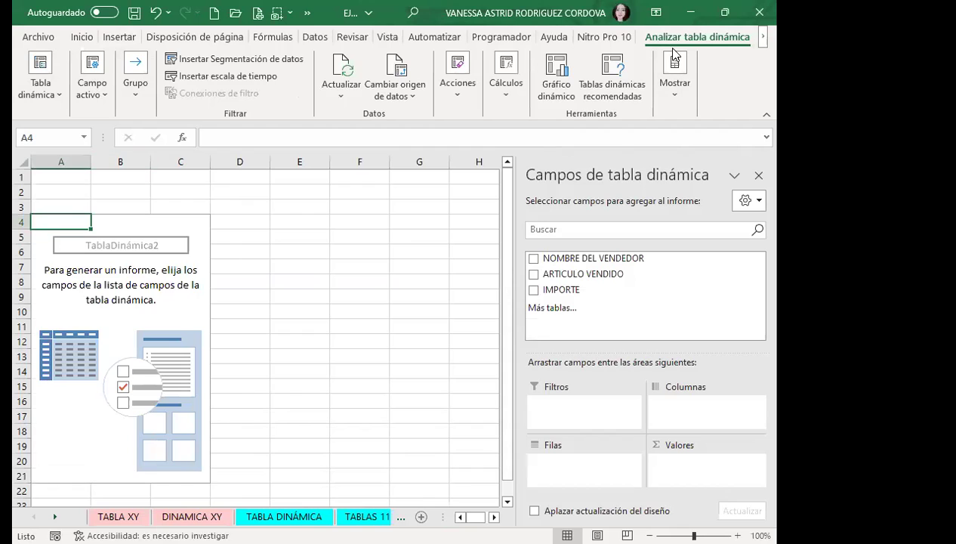
Step: Close the field list and select columns A:E to delete the new pivot table
{"action": "left_click", "coordinate": [758, 174]}
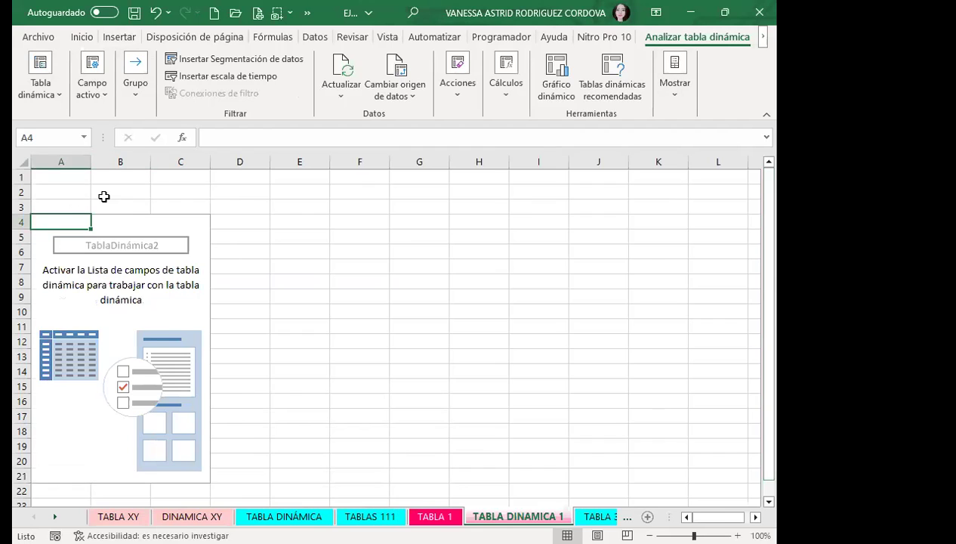
{"action": "left_click", "coordinate": [47, 162]}
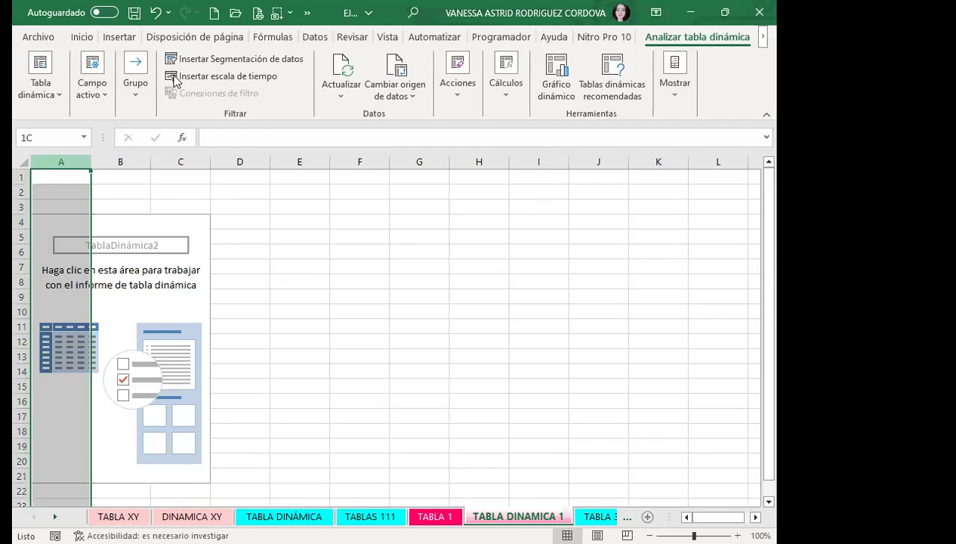
{"action": "left_click_drag", "start_coordinate": [124, 166], "coordinate": [300, 162]}
{"action": "left_click", "coordinate": [500, 96]}
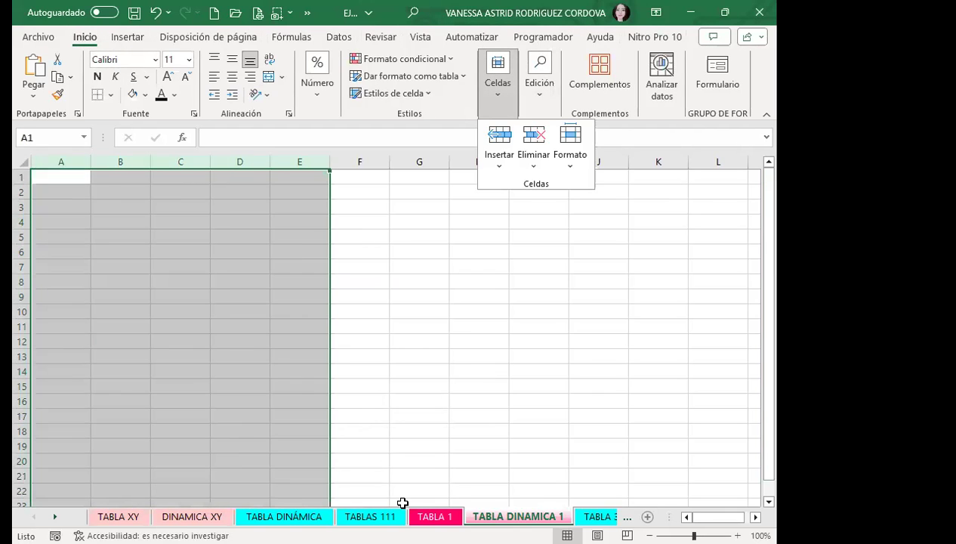
Step: Return to TABLA 1 and open the Insertar Tablas options, then dismiss them
{"action": "left_click", "coordinate": [435, 516]}
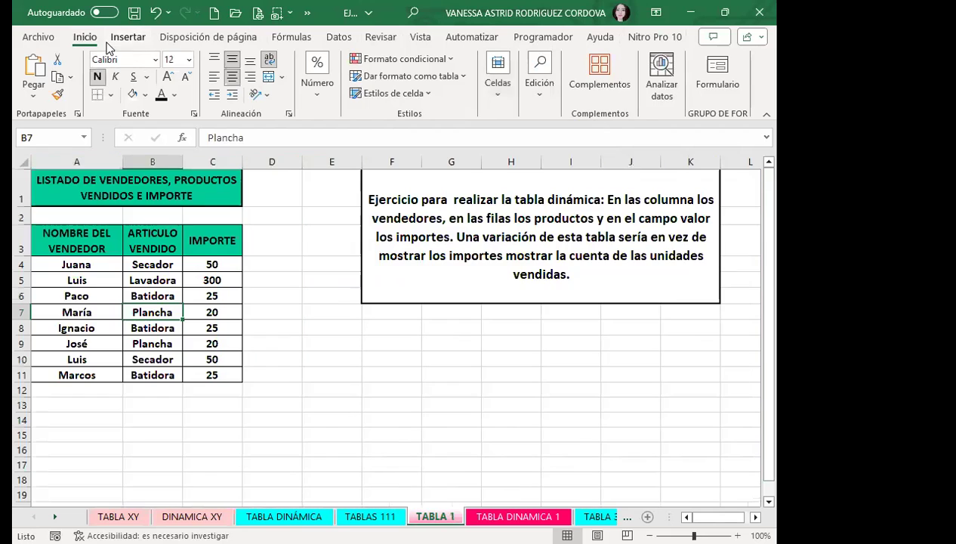
{"action": "left_click", "coordinate": [121, 38]}
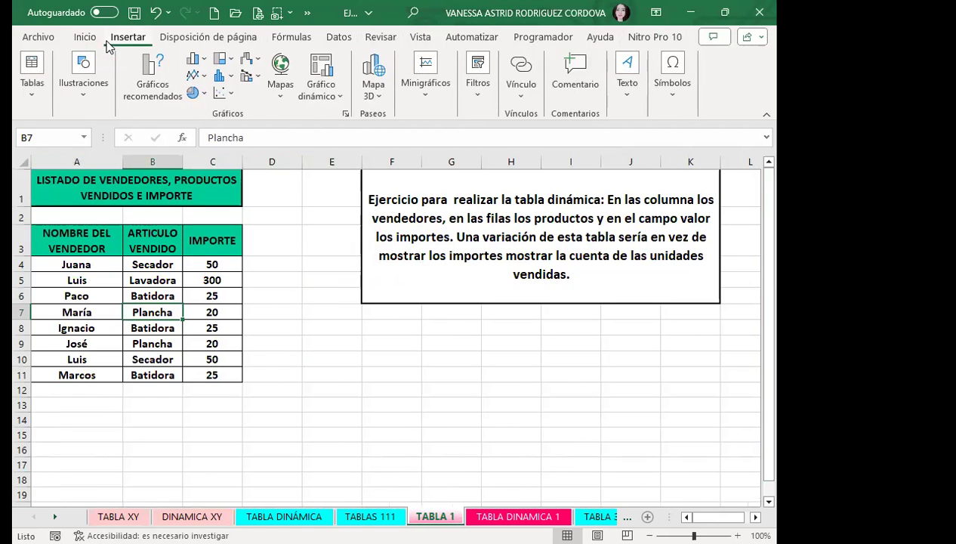
{"action": "left_click", "coordinate": [34, 95]}
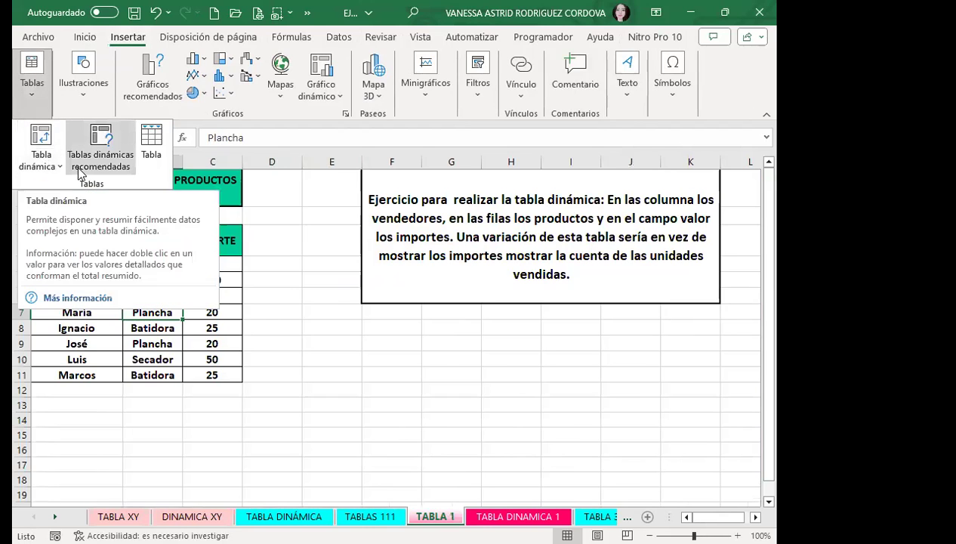
{"action": "left_click", "coordinate": [144, 316]}
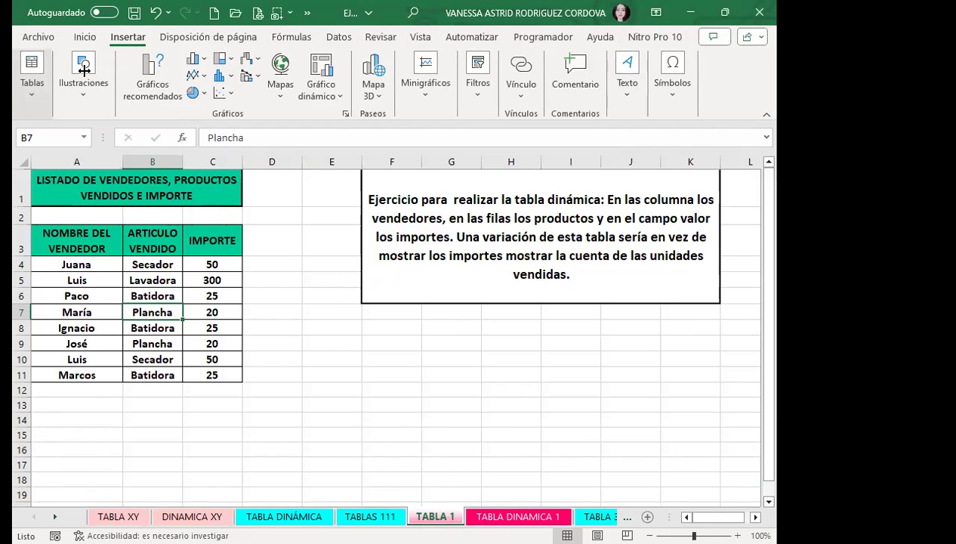
Step: Review the ARTICULO VENDIDO header, instructions and cells A4, B4, A5, then reopen Tablas options
{"action": "left_click", "coordinate": [128, 250]}
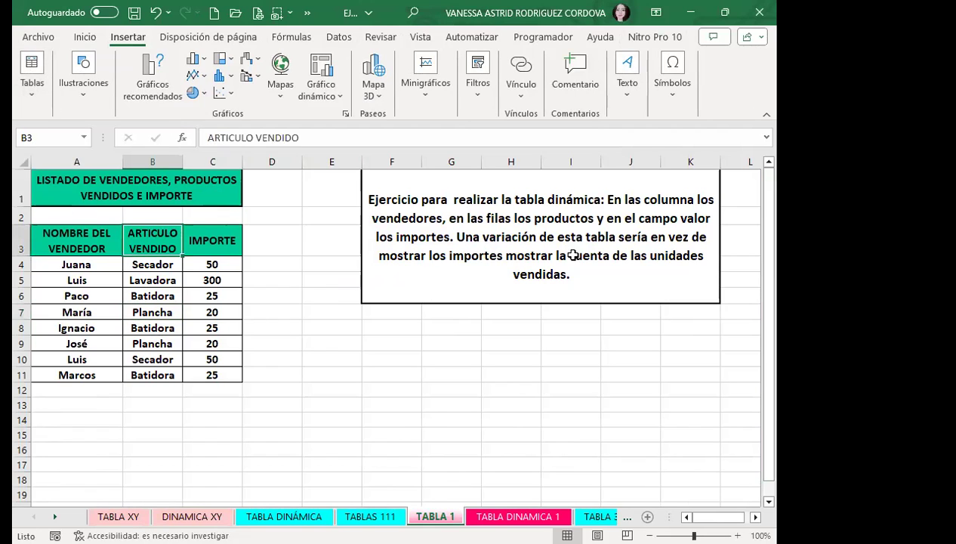
{"action": "left_click", "coordinate": [502, 242]}
{"action": "left_click", "coordinate": [120, 270]}
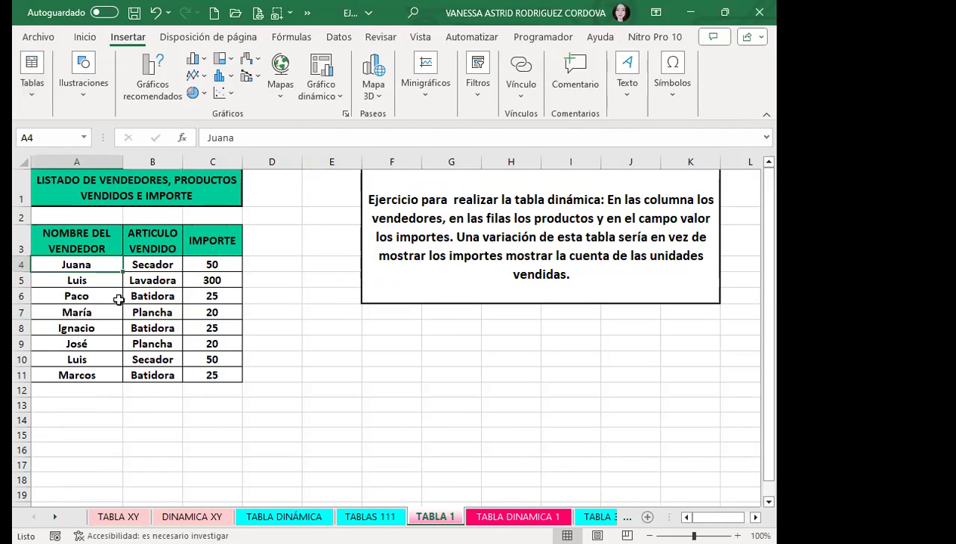
{"action": "left_click", "coordinate": [149, 261]}
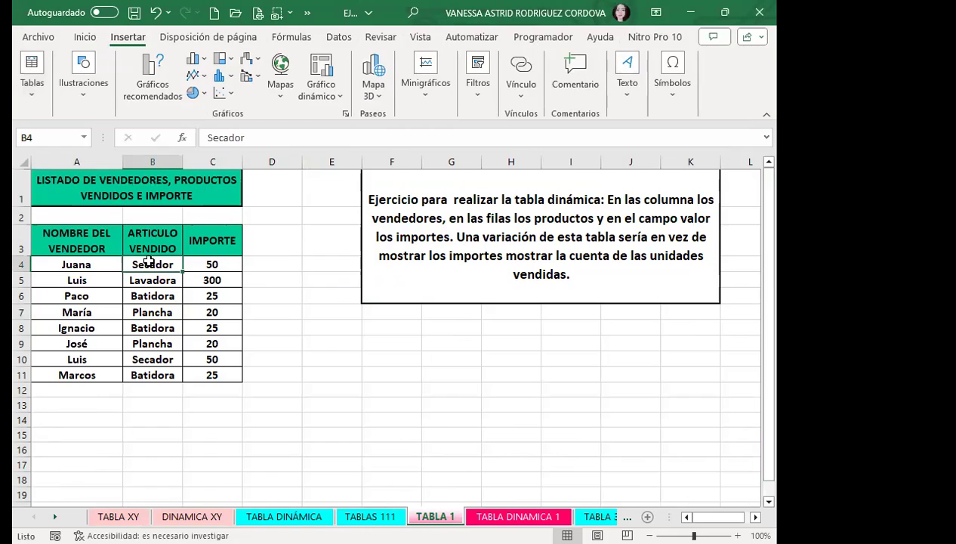
{"action": "left_click", "coordinate": [99, 274]}
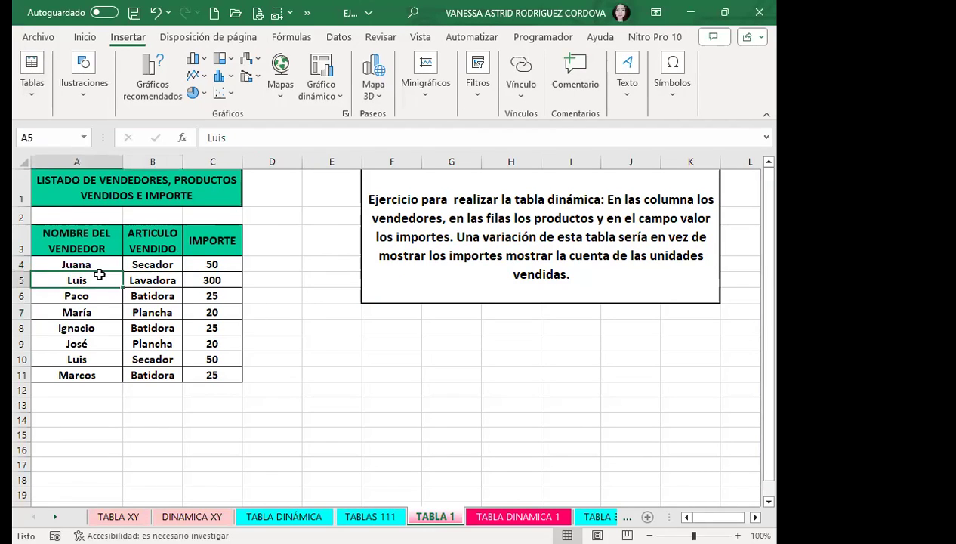
{"action": "left_click", "coordinate": [111, 261]}
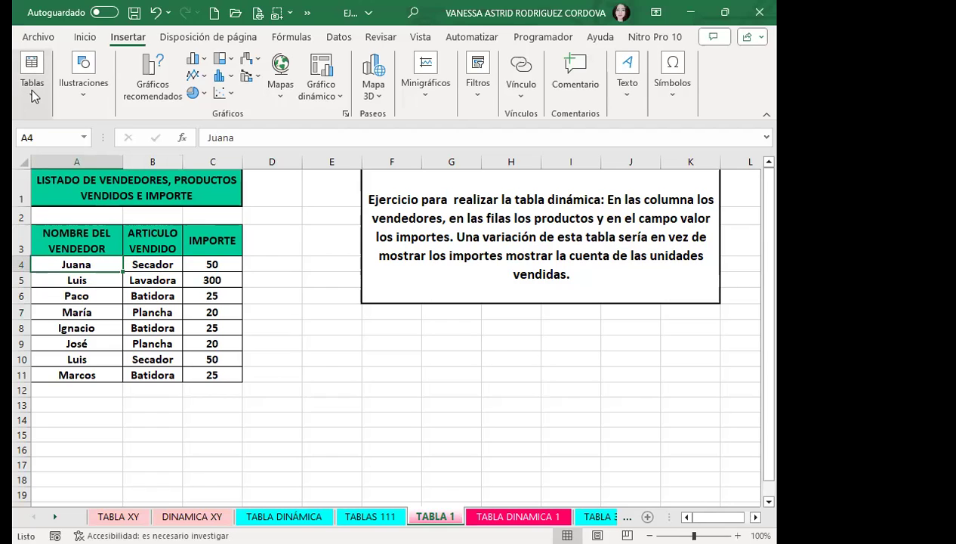
{"action": "left_click", "coordinate": [33, 109]}
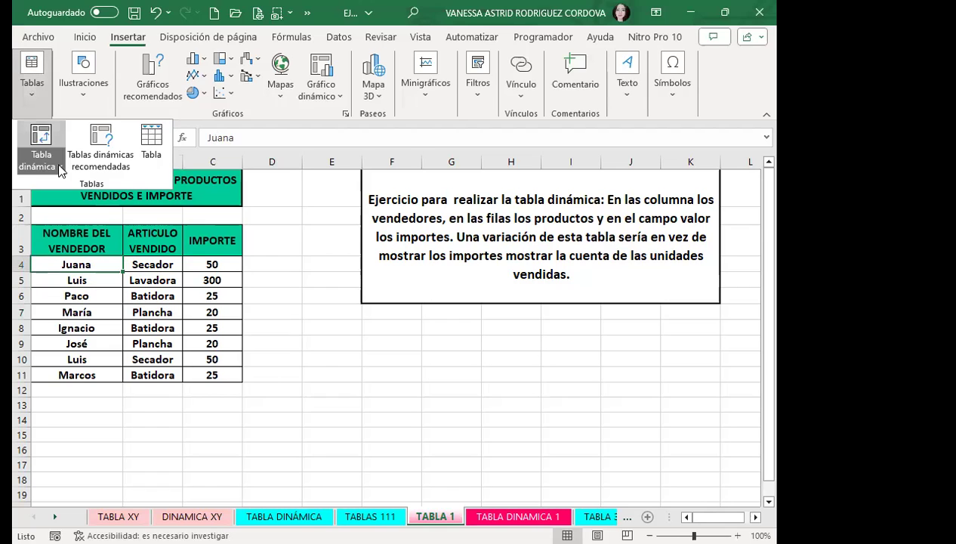
Step: Open Tablas dinámicas recomendadas, previewing Suma de IMPORTE por ARTICULO VENDIDO totalling 515
{"action": "left_click", "coordinate": [60, 168]}
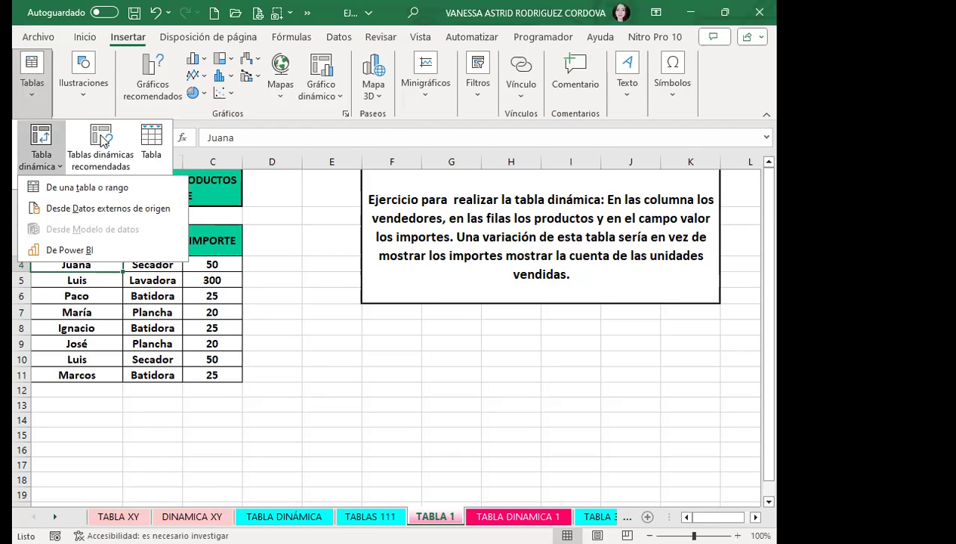
{"action": "left_click", "coordinate": [103, 141]}
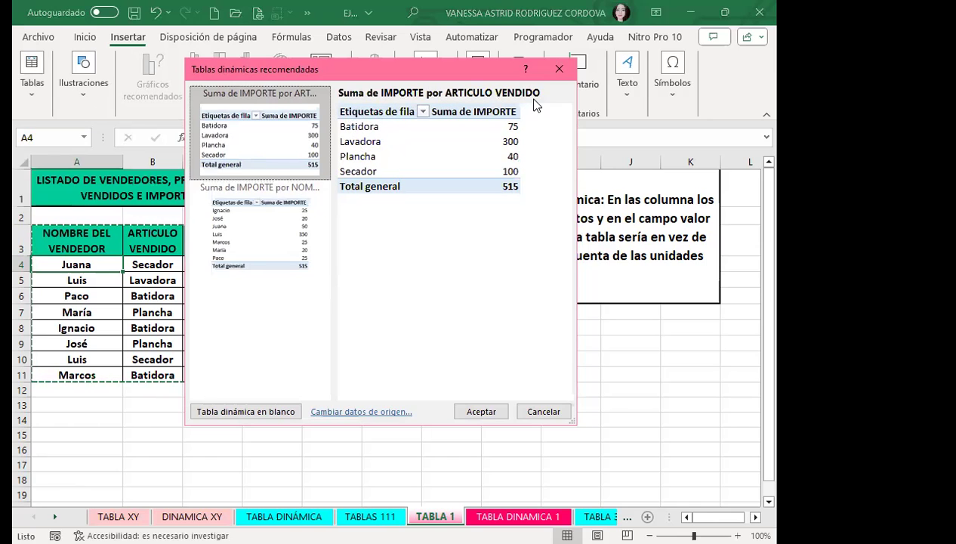
Step: Preview the per-vendor and per-product IMPORTE suggestions, close without inserting, and go to TABLA XY
{"action": "left_click", "coordinate": [261, 238]}
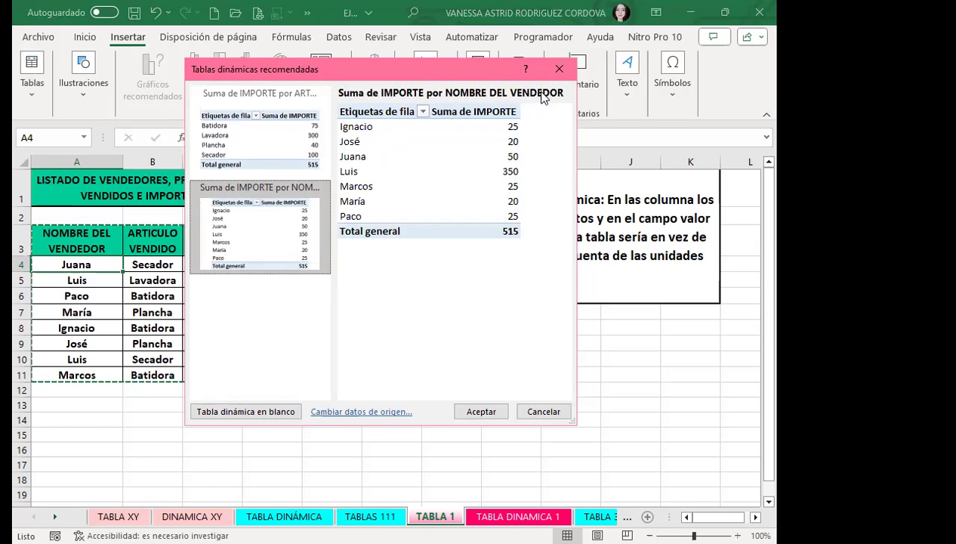
{"action": "left_click", "coordinate": [273, 135]}
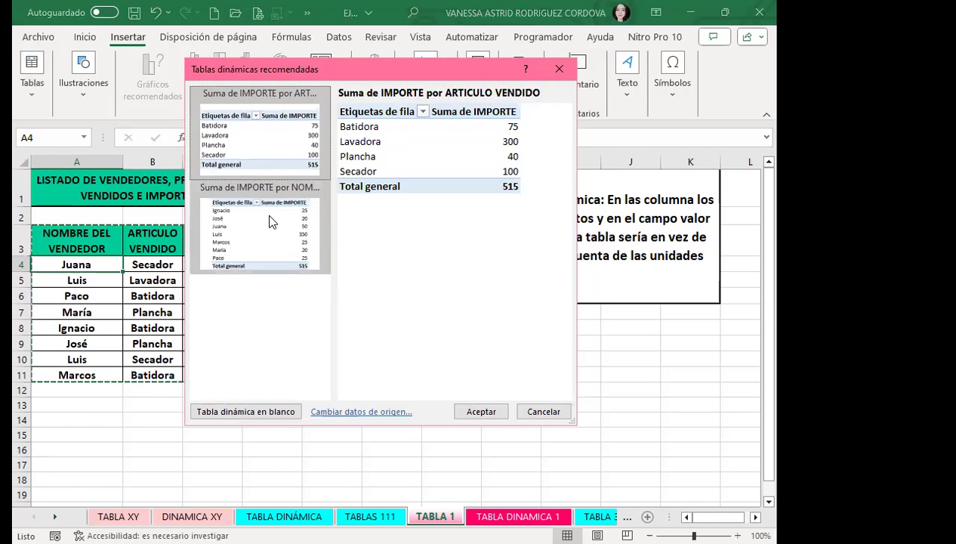
{"action": "left_click", "coordinate": [270, 219]}
{"action": "left_click", "coordinate": [272, 141]}
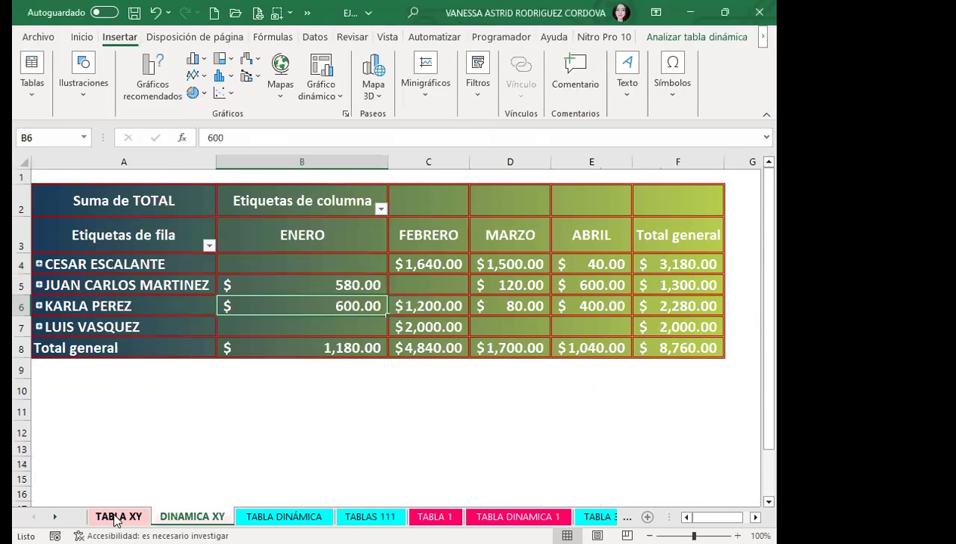
{"action": "left_click", "coordinate": [117, 518]}
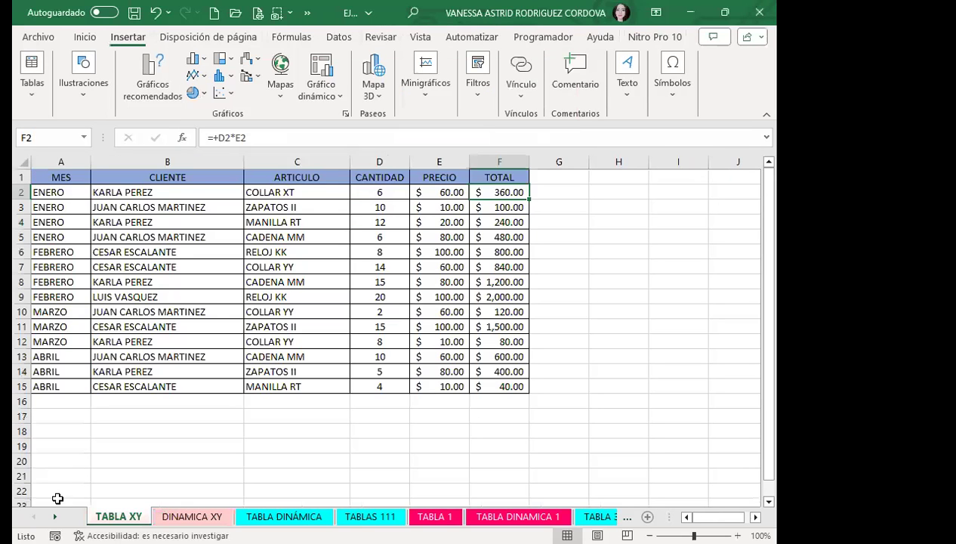
Step: From a client cell on TABLA XY, open recommended pivot tables showing Suma de TOTAL por CLIENTE (8760)
{"action": "left_click", "coordinate": [147, 225]}
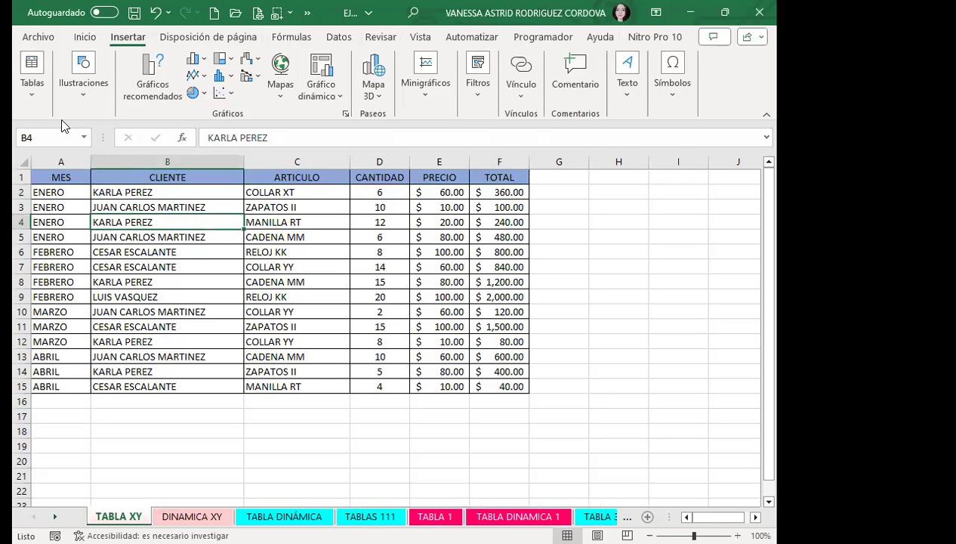
{"action": "left_click", "coordinate": [33, 95]}
{"action": "left_click", "coordinate": [89, 143]}
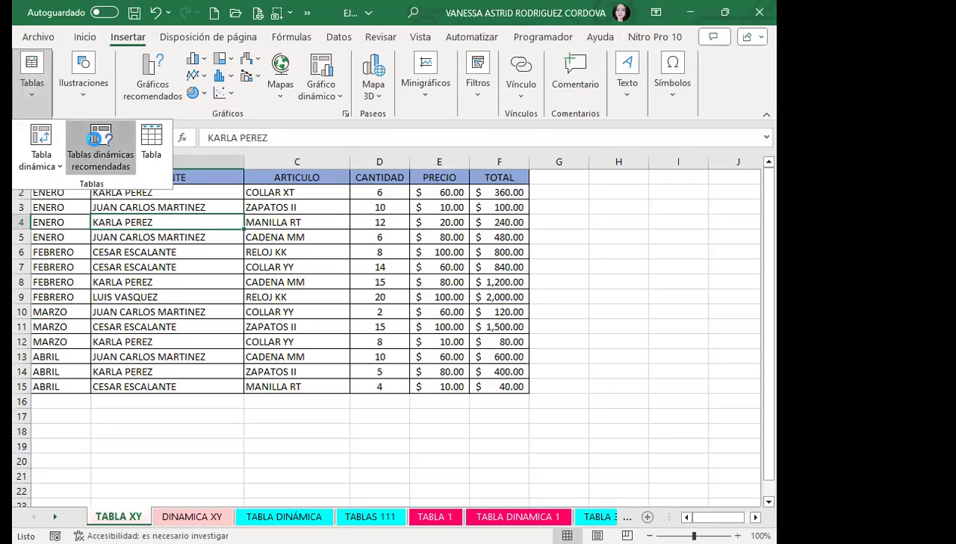
{"action": "left_click_drag", "start_coordinate": [324, 151], "coordinate": [326, 351]}
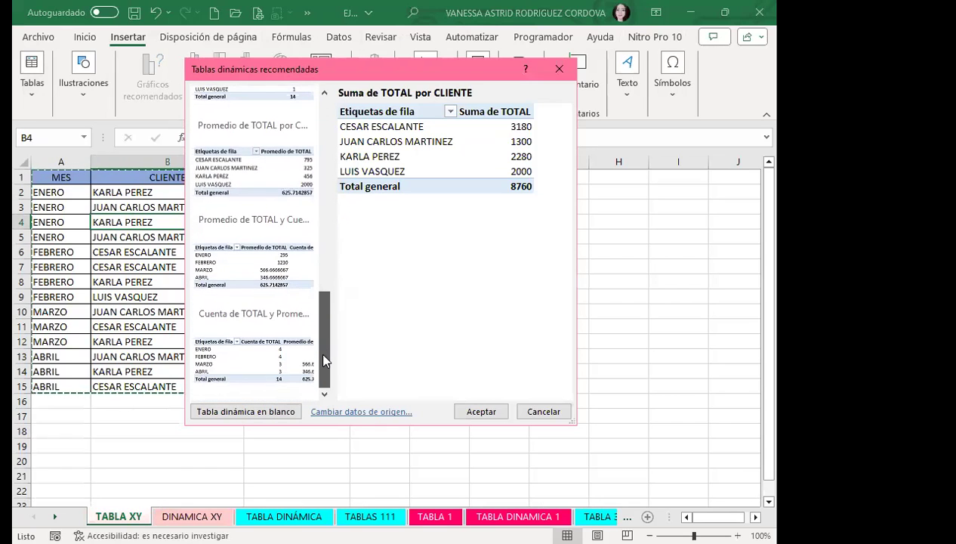
{"action": "left_click_drag", "start_coordinate": [323, 345], "coordinate": [326, 127]}
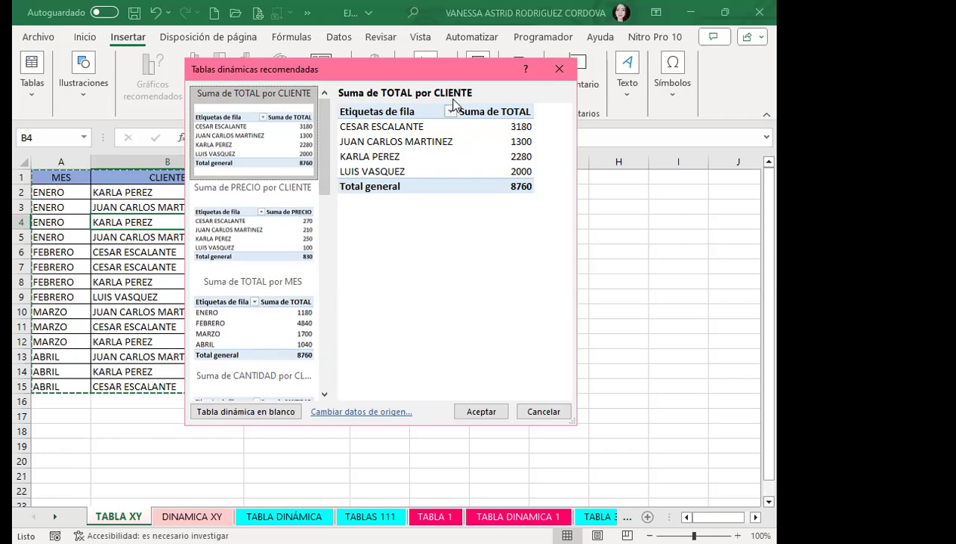
Step: Preview PRECIO per client, TOTAL and CANTIDAD per month, then count/average of TOTAL per client, widening the dialog
{"action": "left_click", "coordinate": [259, 215]}
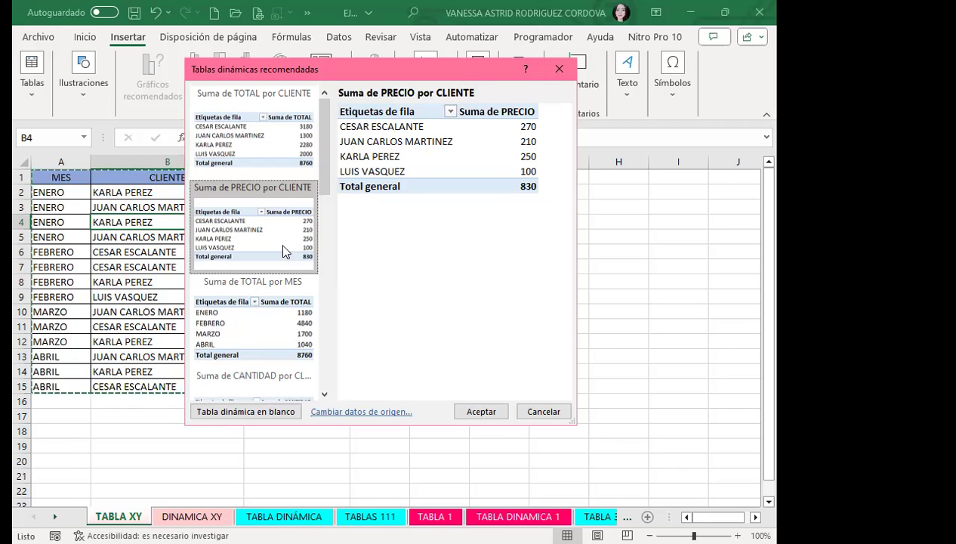
{"action": "left_click", "coordinate": [243, 330]}
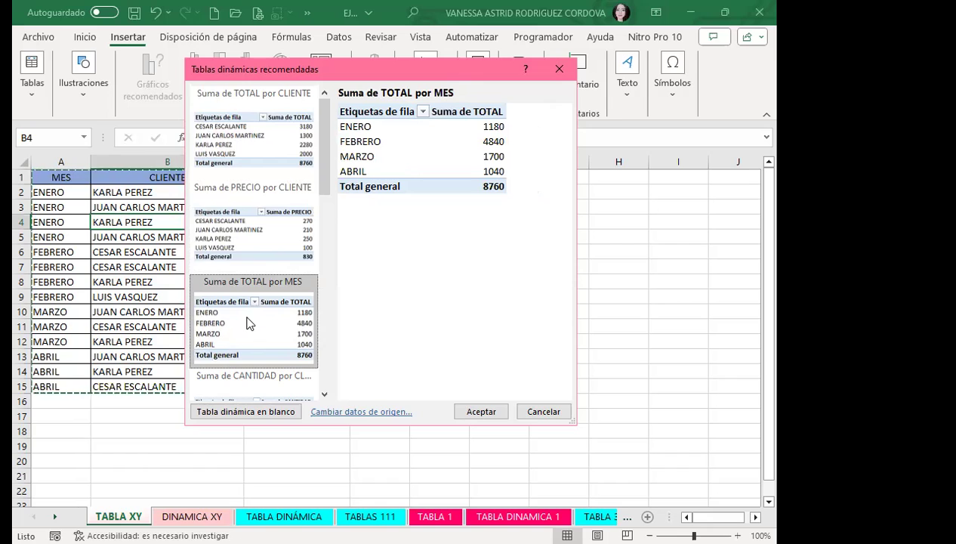
{"action": "scroll", "coordinate": [243, 330], "scroll_direction": "down", "scroll_amount": 3}
{"action": "scroll", "coordinate": [255, 230], "scroll_direction": "up", "scroll_amount": 2}
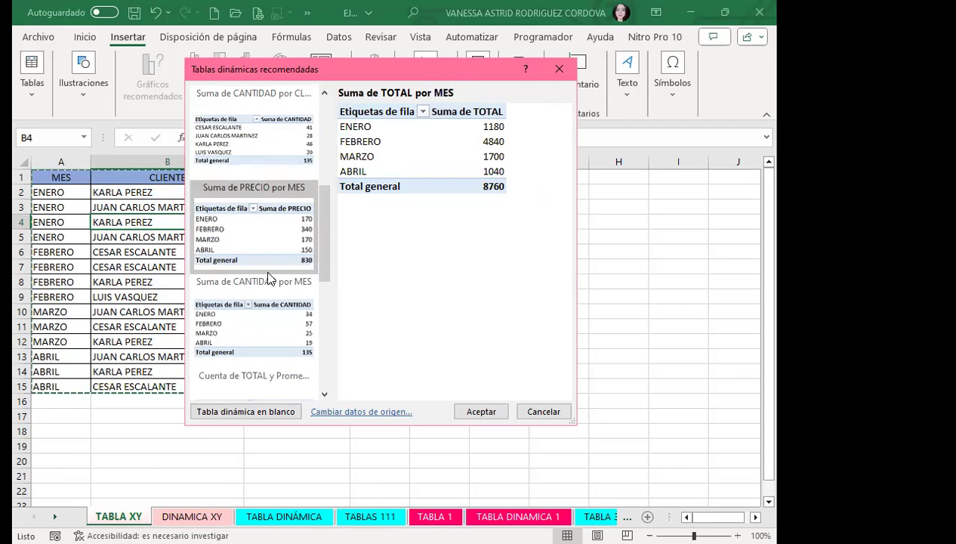
{"action": "left_click", "coordinate": [256, 342]}
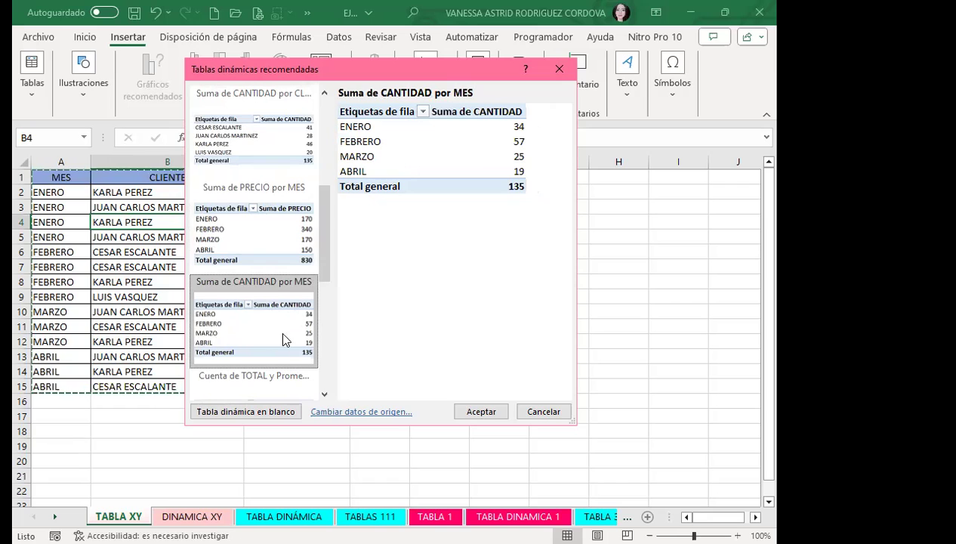
{"action": "left_click", "coordinate": [259, 383]}
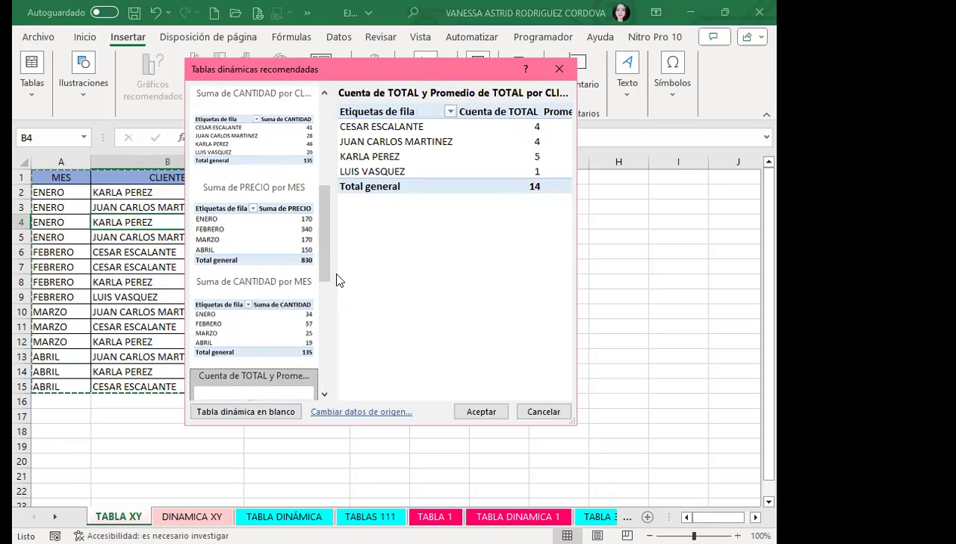
{"action": "left_click_drag", "start_coordinate": [320, 247], "coordinate": [330, 315]}
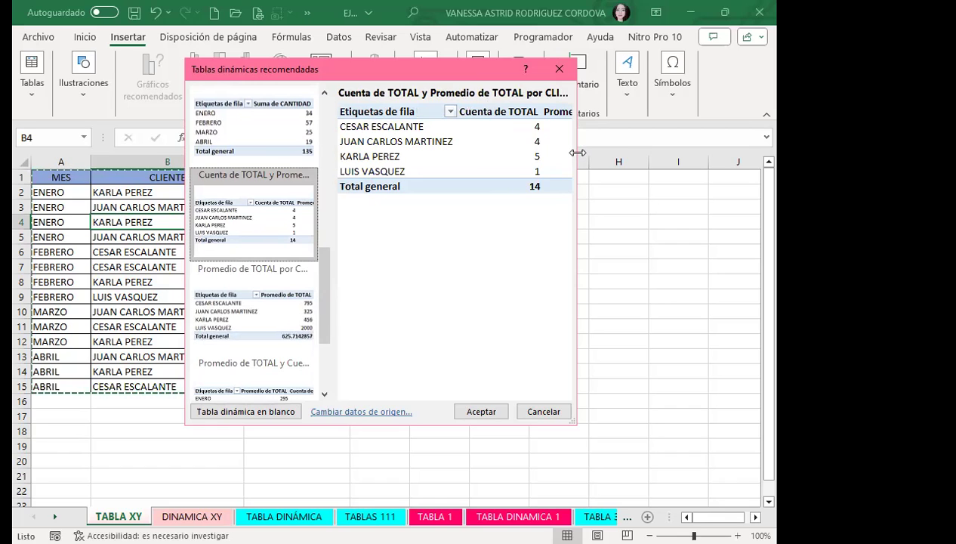
{"action": "left_click_drag", "start_coordinate": [578, 152], "coordinate": [754, 153]}
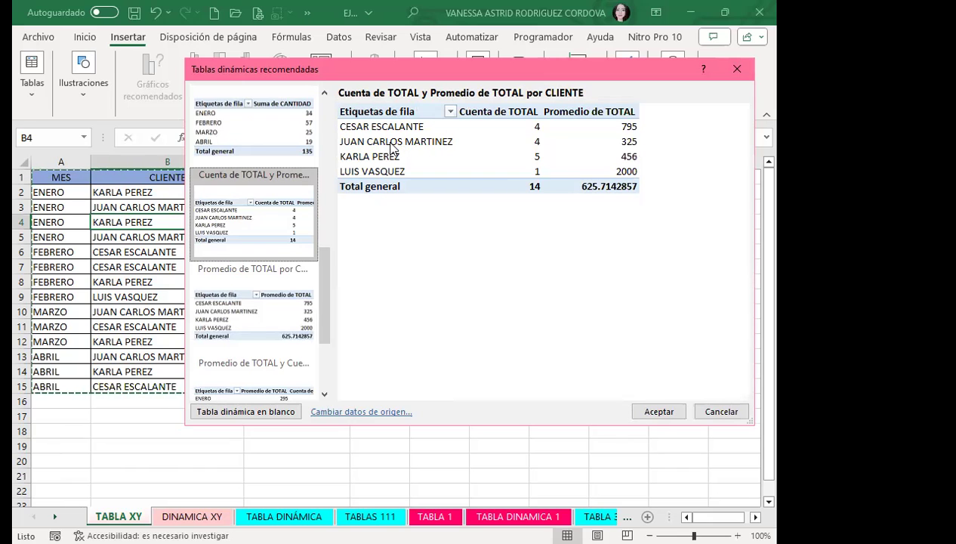
Step: Compare the average-per-client and count/average-per-month suggestions, settling on Cuenta de TOTAL y Promedio de TOTAL por MES
{"action": "left_click", "coordinate": [248, 306]}
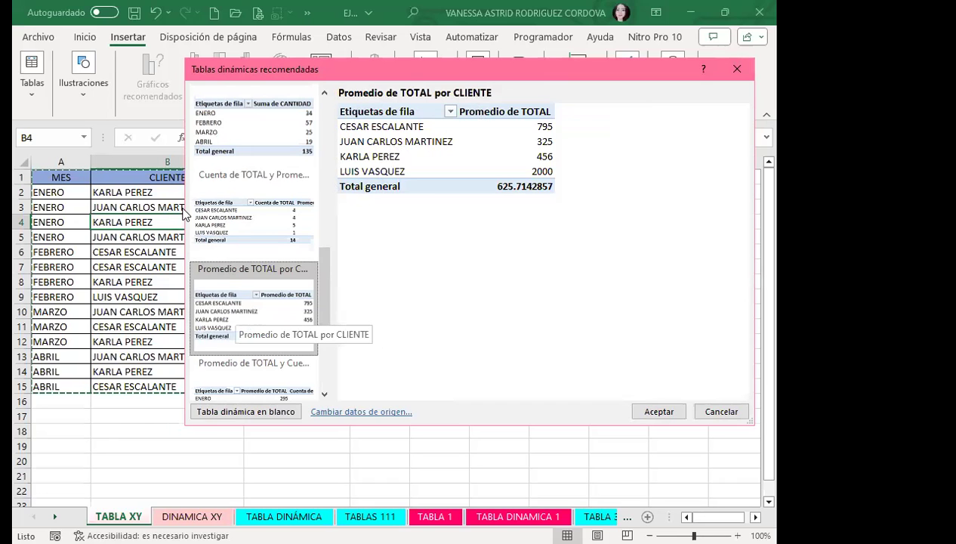
{"action": "left_click_drag", "start_coordinate": [325, 301], "coordinate": [325, 347]}
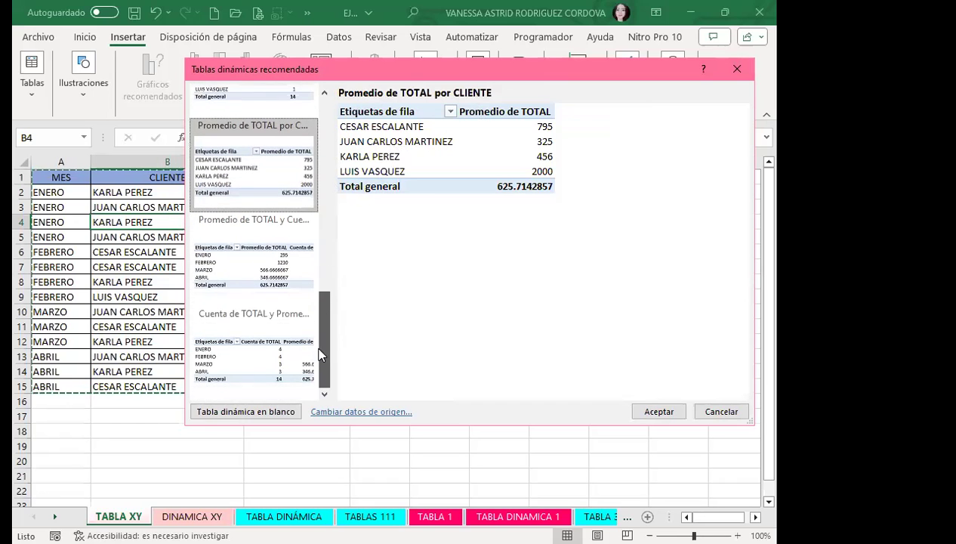
{"action": "left_click", "coordinate": [250, 254]}
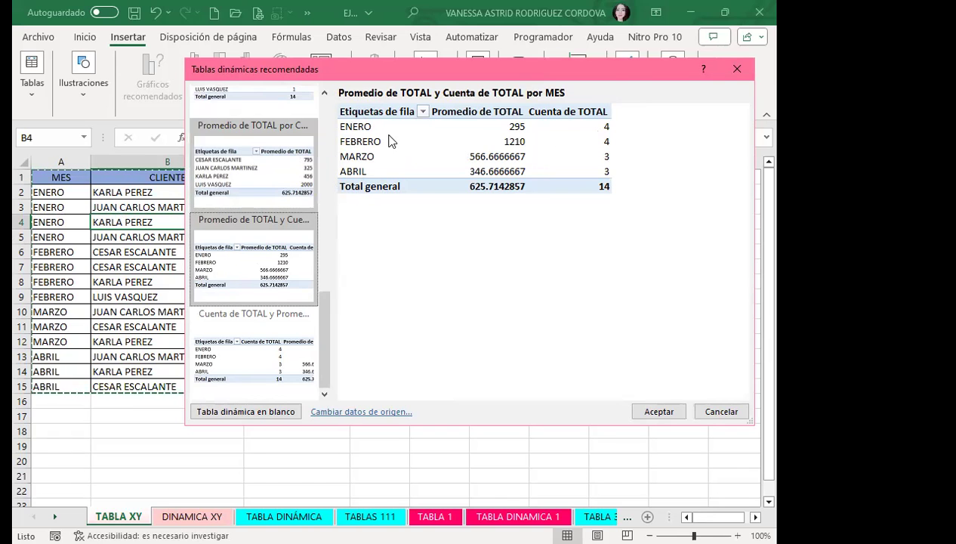
{"action": "left_click", "coordinate": [260, 357]}
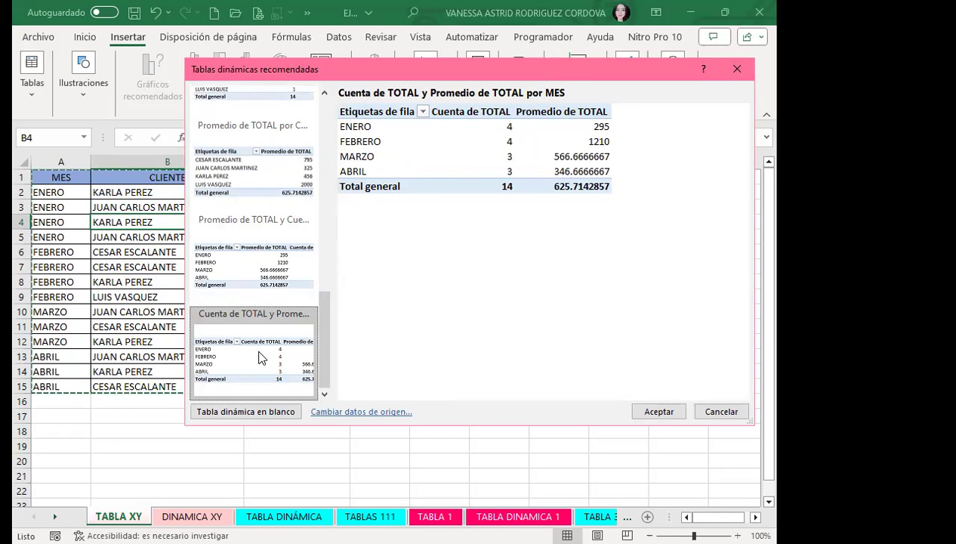
{"action": "left_click", "coordinate": [272, 284]}
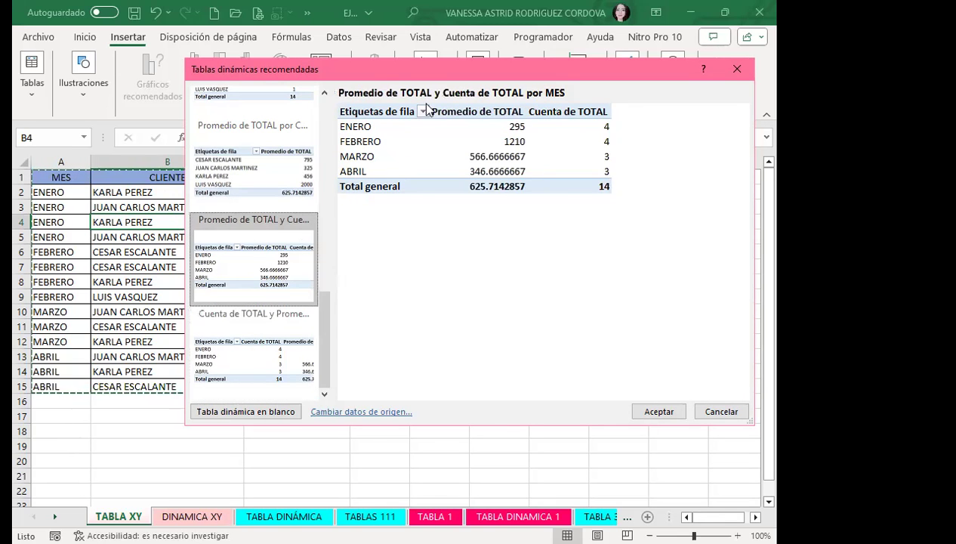
{"action": "left_click", "coordinate": [258, 341]}
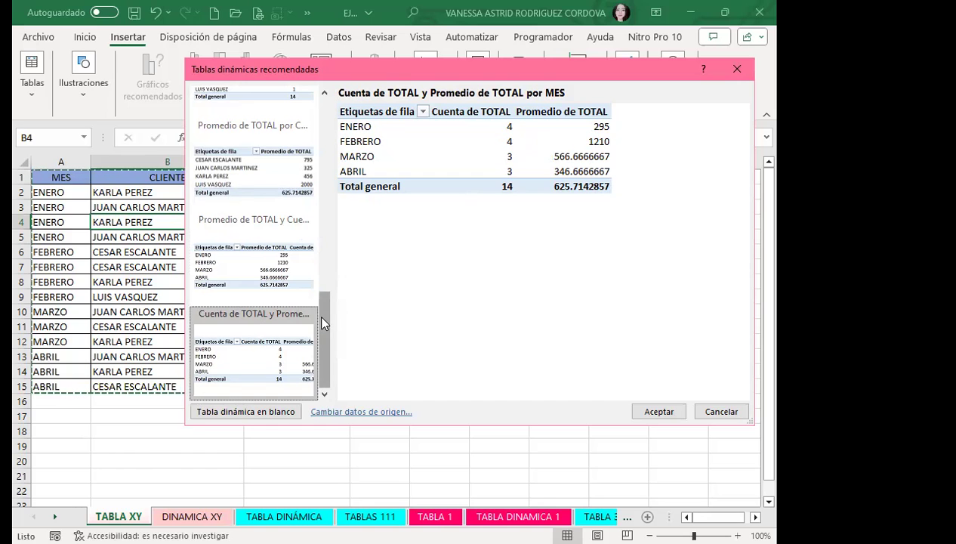
{"action": "left_click_drag", "start_coordinate": [325, 320], "coordinate": [326, 83]}
Step: Preview the TOTAL and PRECIO sums per client and TOTAL per month, ending on Promedio de TOTAL por CLIENTE
{"action": "left_click", "coordinate": [249, 144]}
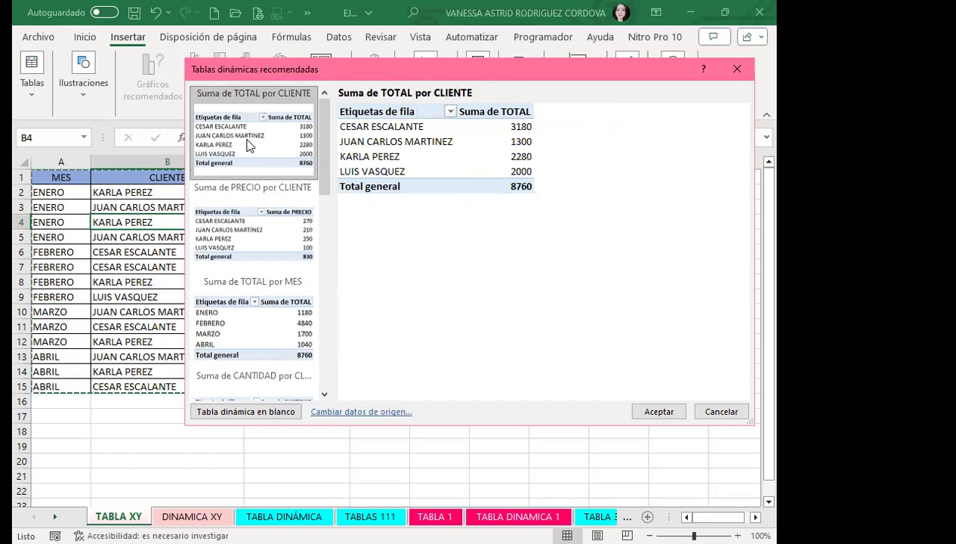
{"action": "left_click", "coordinate": [237, 235]}
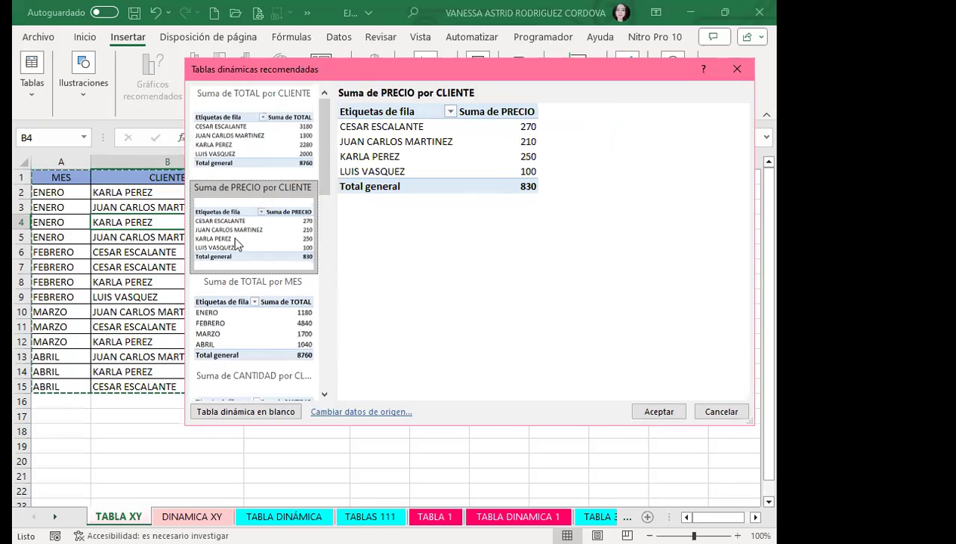
{"action": "left_click", "coordinate": [278, 342]}
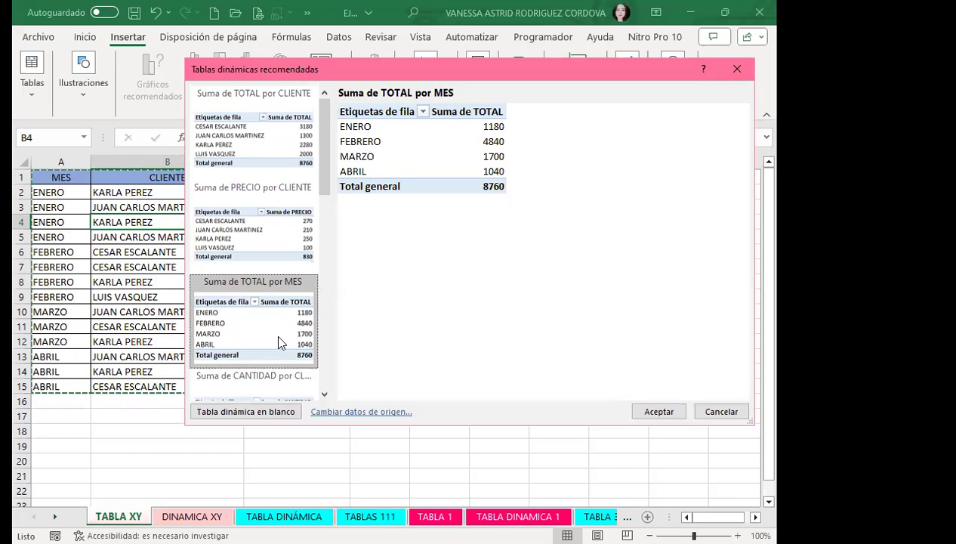
{"action": "scroll", "coordinate": [275, 333], "scroll_direction": "down", "scroll_amount": 3}
{"action": "scroll", "coordinate": [268, 324], "scroll_direction": "down", "scroll_amount": 3}
{"action": "scroll", "coordinate": [264, 323], "scroll_direction": "down", "scroll_amount": 2}
{"action": "left_click", "coordinate": [263, 263]}
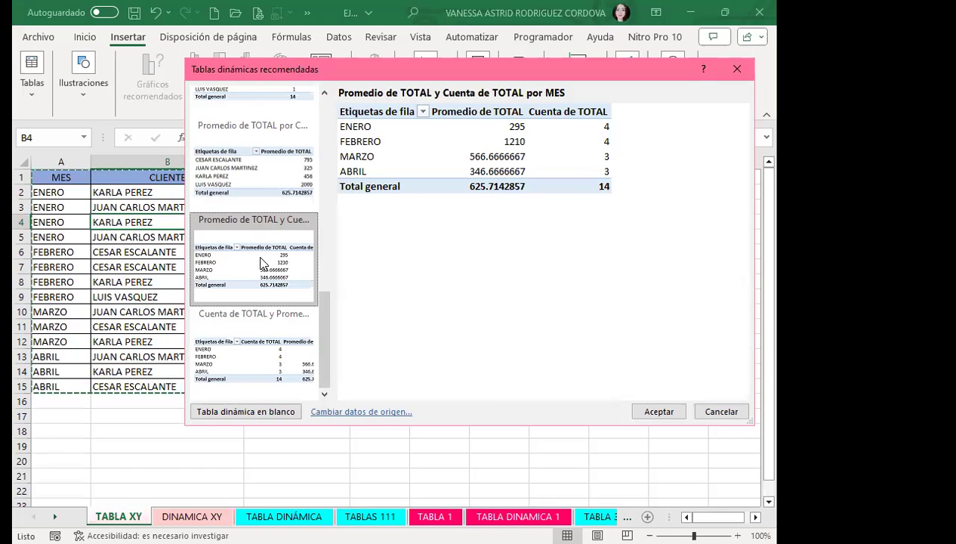
{"action": "left_click", "coordinate": [248, 171]}
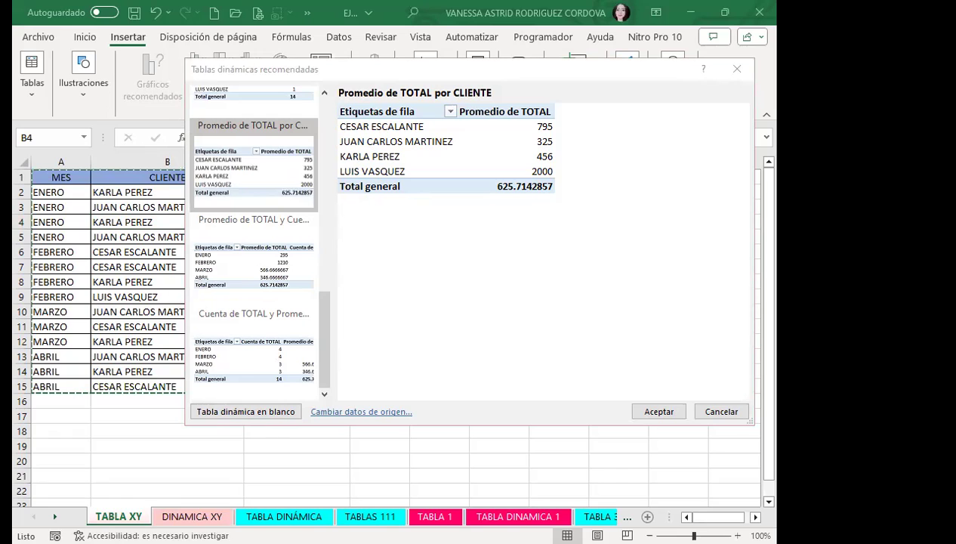
Step: Bring the suggestions window back into focus, scroll its list, and close it without inserting
{"action": "left_click", "coordinate": [690, 19]}
{"action": "left_click", "coordinate": [386, 84]}
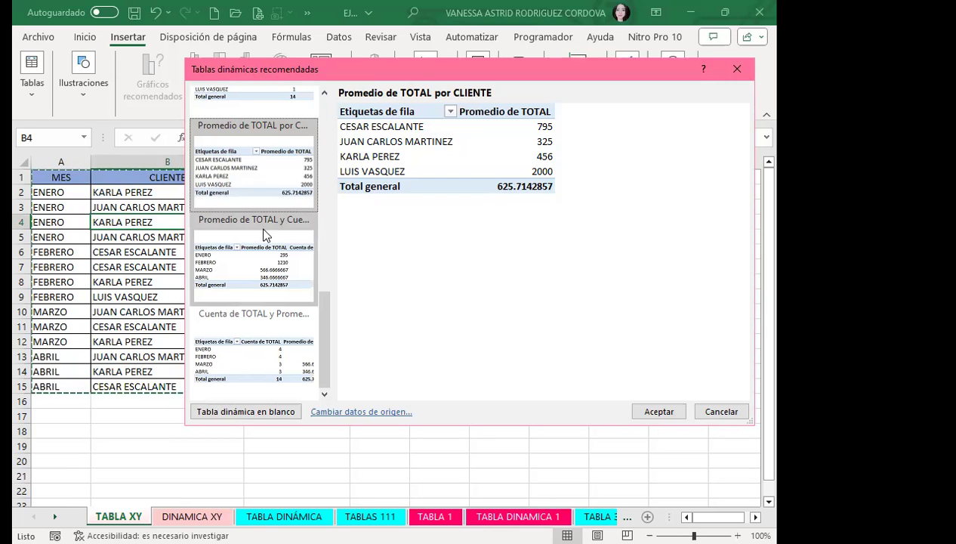
{"action": "left_click_drag", "start_coordinate": [323, 314], "coordinate": [326, 110]}
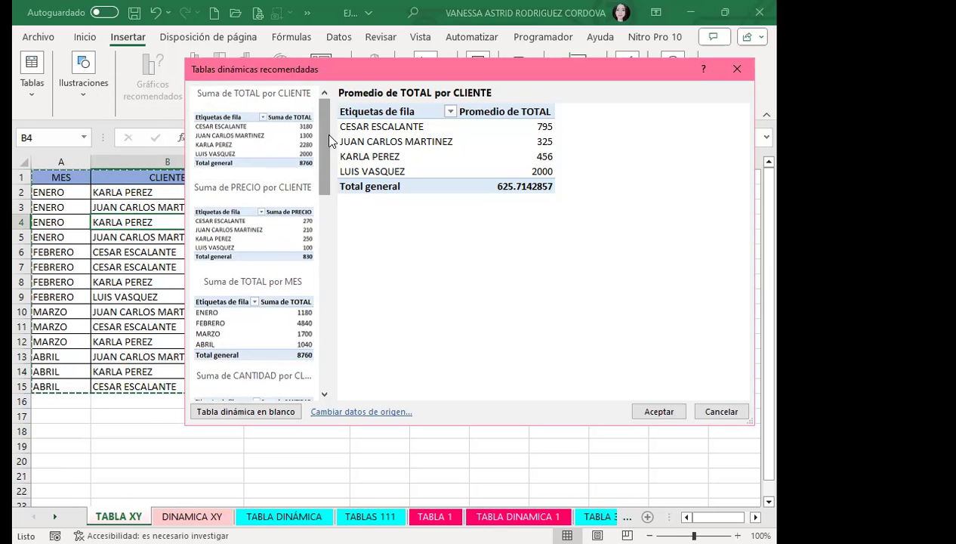
{"action": "left_click_drag", "start_coordinate": [325, 177], "coordinate": [324, 355]}
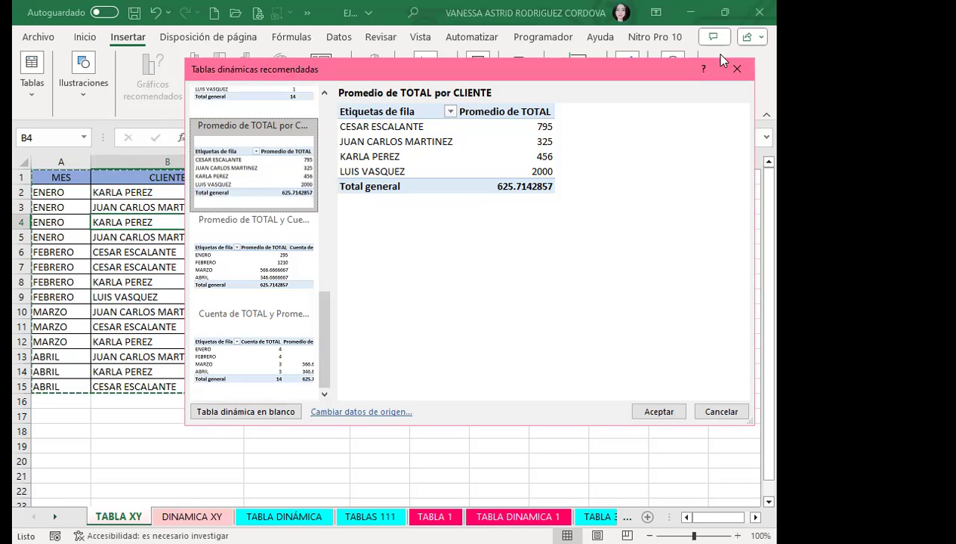
{"action": "left_click", "coordinate": [740, 67]}
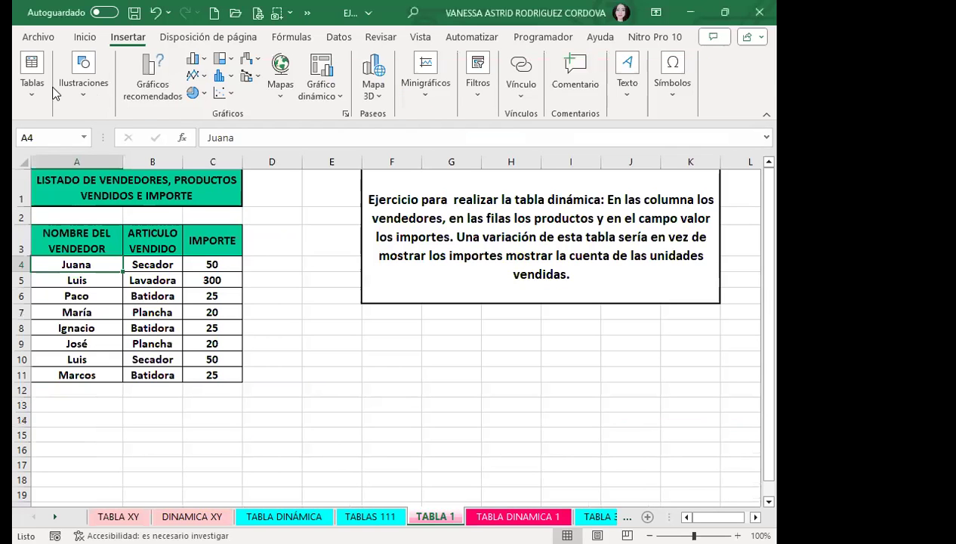
Step: Preview recommended pivots for the TABLA 1 sales list (IMPORTE per vendor, per article), then close them
{"action": "key", "text": "Right"}
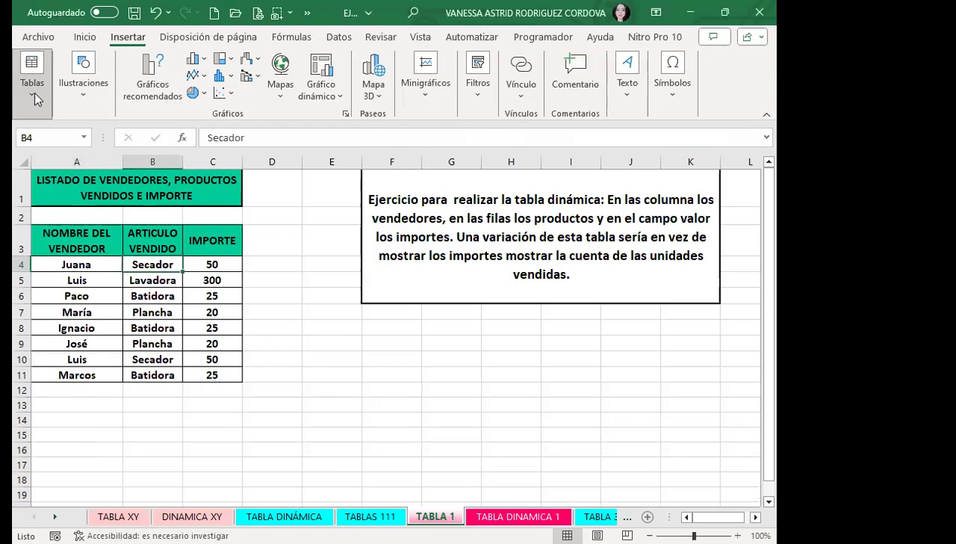
{"action": "left_click", "coordinate": [34, 87]}
{"action": "left_click", "coordinate": [101, 136]}
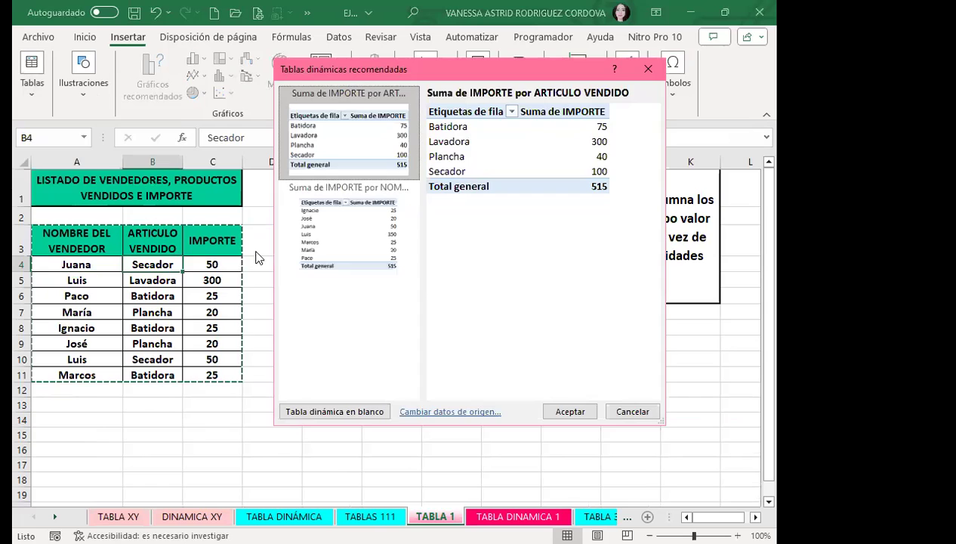
{"action": "left_click", "coordinate": [378, 216]}
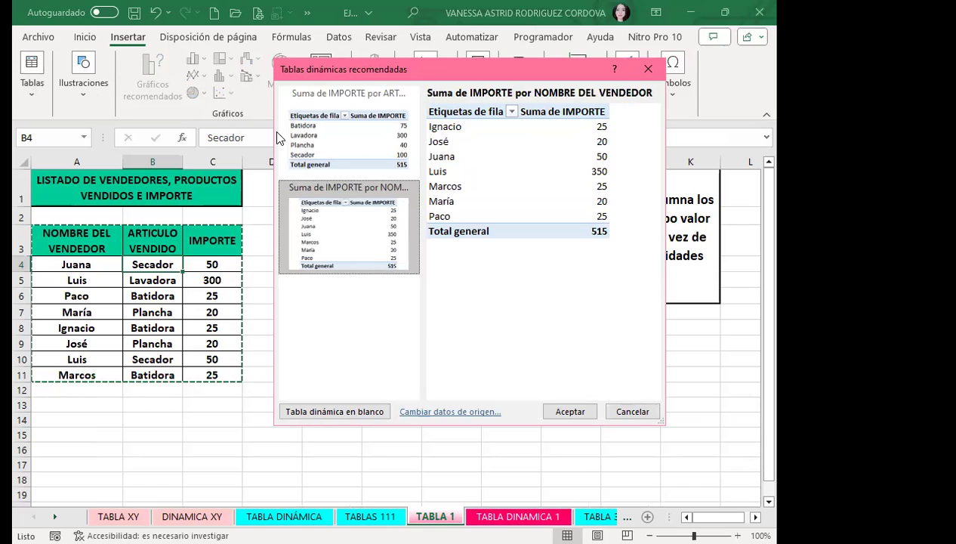
{"action": "left_click", "coordinate": [332, 107]}
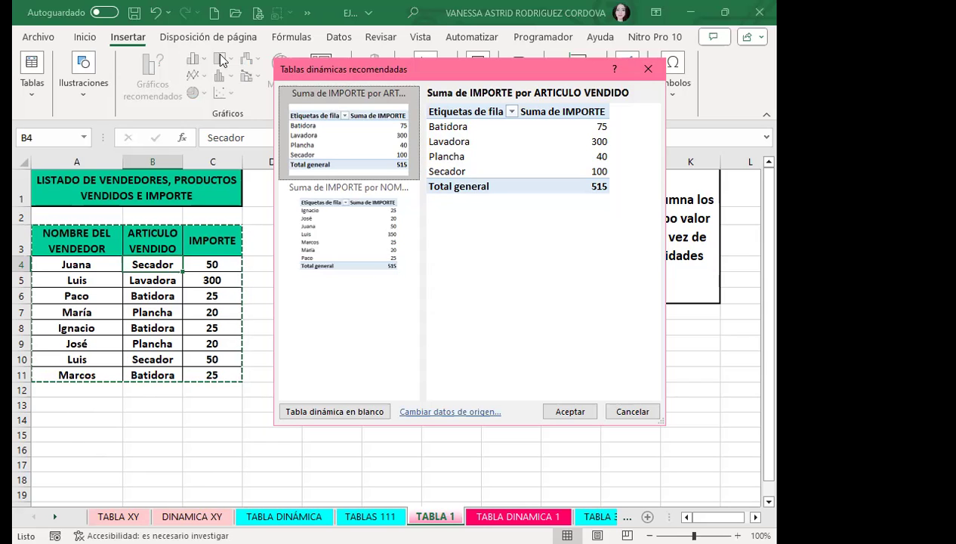
{"action": "left_click", "coordinate": [650, 69]}
Step: Reopen the recommended pivot tables and insert Suma de IMPORTE por ARTICULO VENDIDO
{"action": "left_click", "coordinate": [160, 309]}
{"action": "left_click", "coordinate": [32, 96]}
{"action": "left_click", "coordinate": [117, 154]}
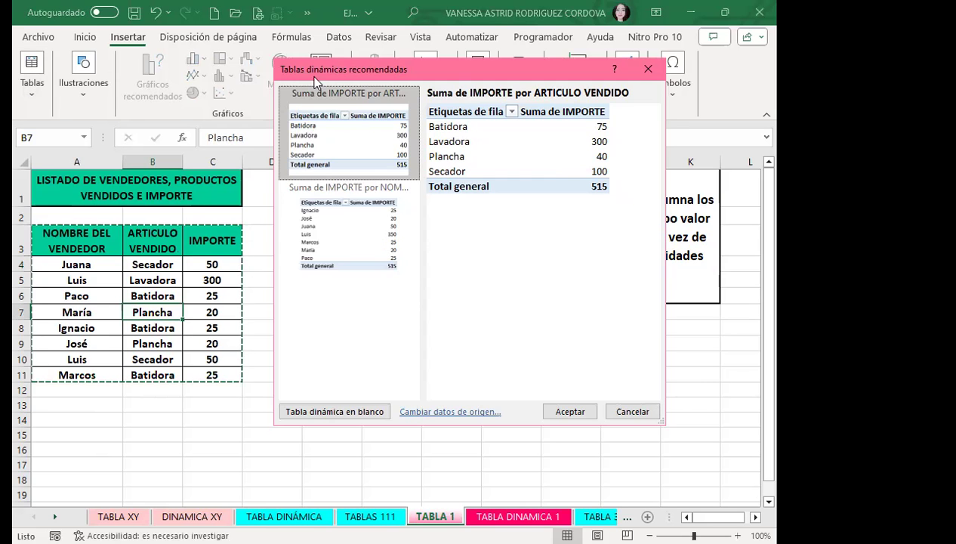
{"action": "left_click", "coordinate": [555, 410]}
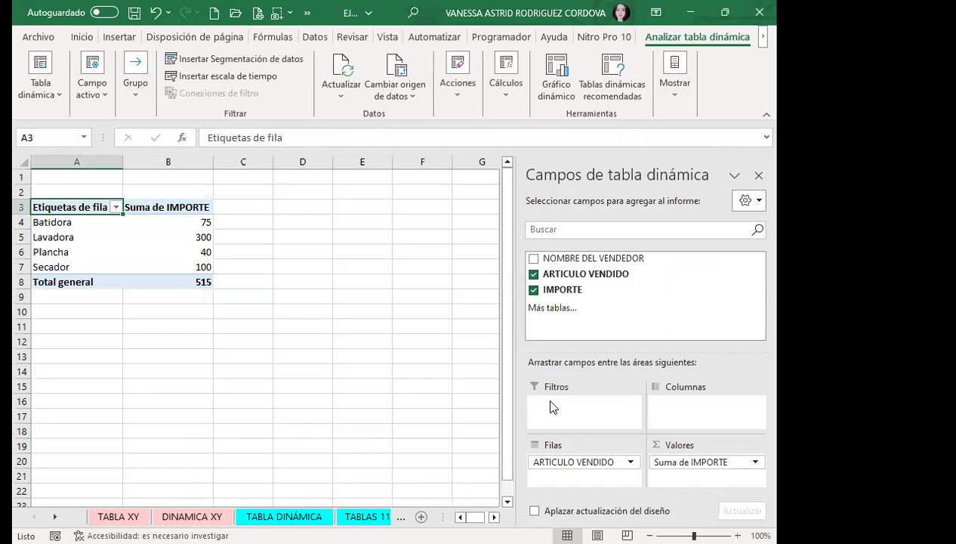
Step: Inspect the new IMPORTE-per-article pivot (Lavadora 300, total 515), hide its field list, and return to TABLA 1
{"action": "left_click", "coordinate": [227, 296]}
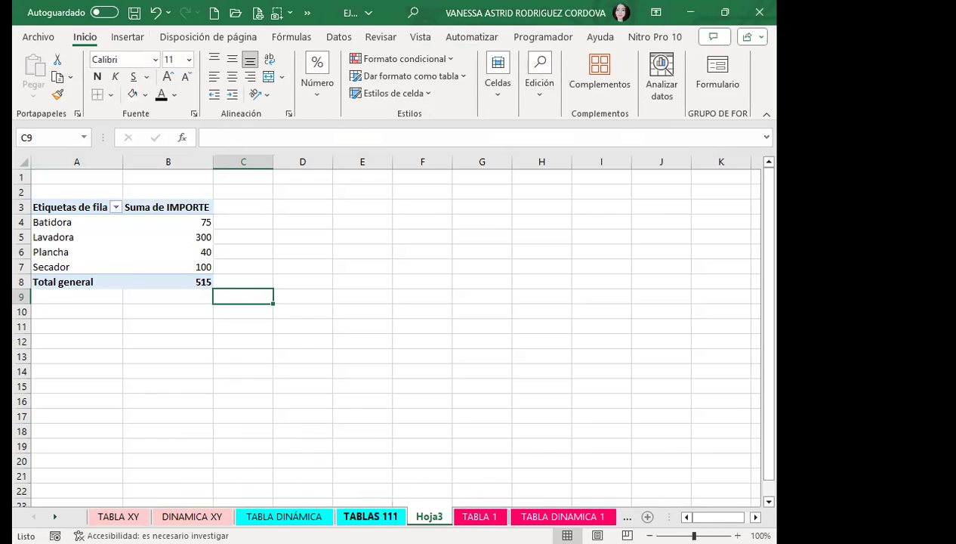
{"action": "left_click", "coordinate": [158, 281]}
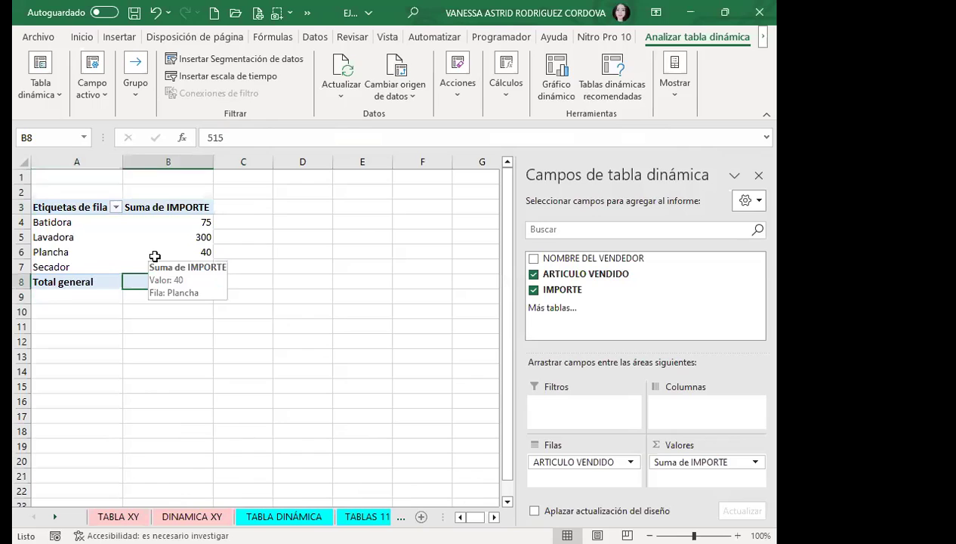
{"action": "left_click", "coordinate": [759, 176]}
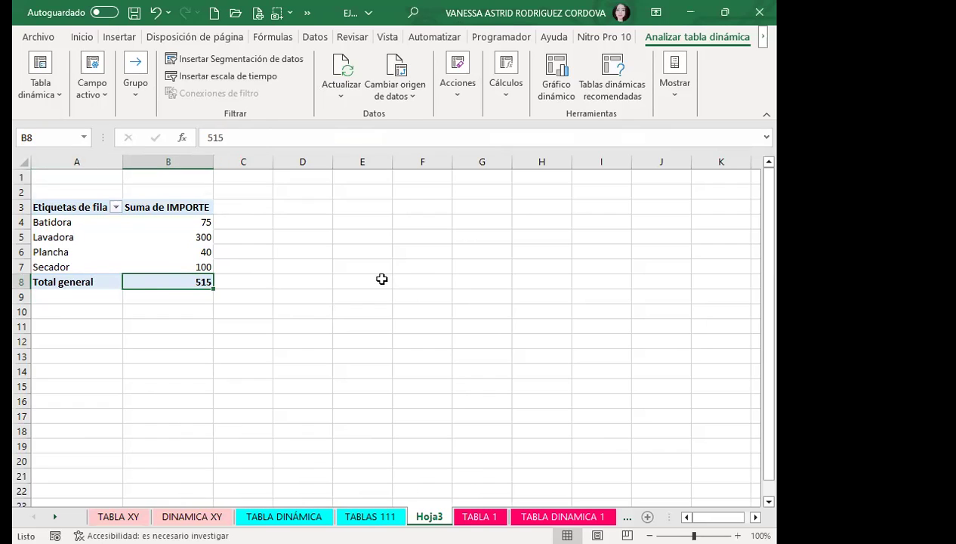
{"action": "left_click", "coordinate": [120, 229]}
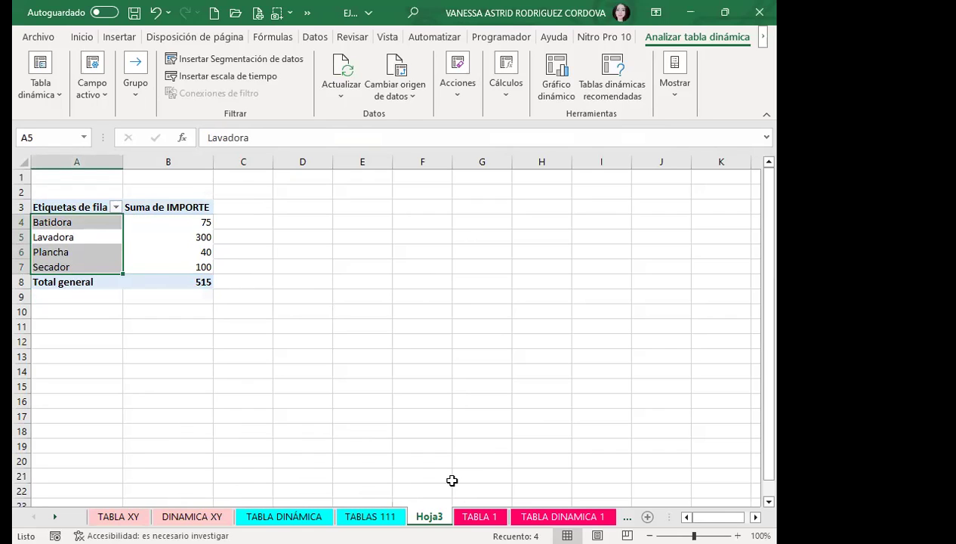
{"action": "left_click", "coordinate": [111, 240]}
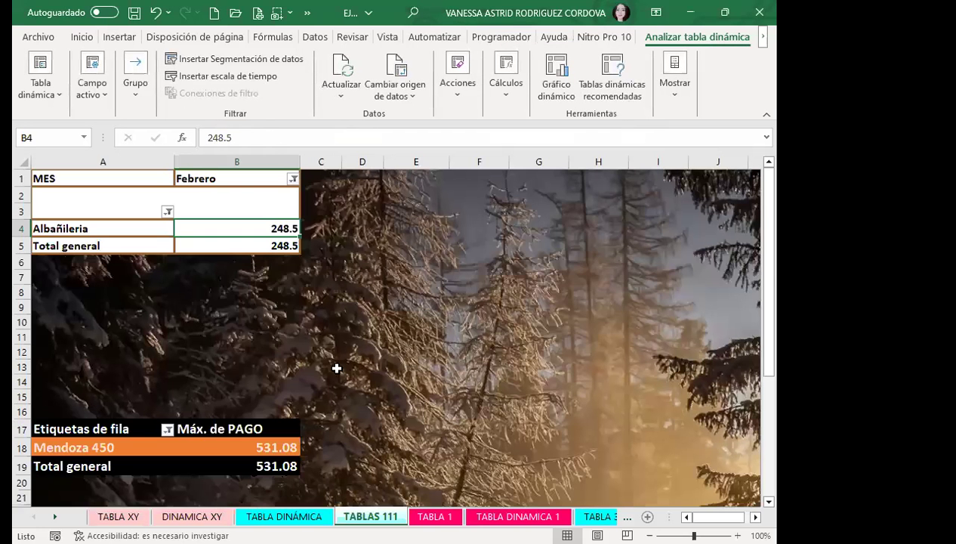
{"action": "left_click", "coordinate": [421, 514]}
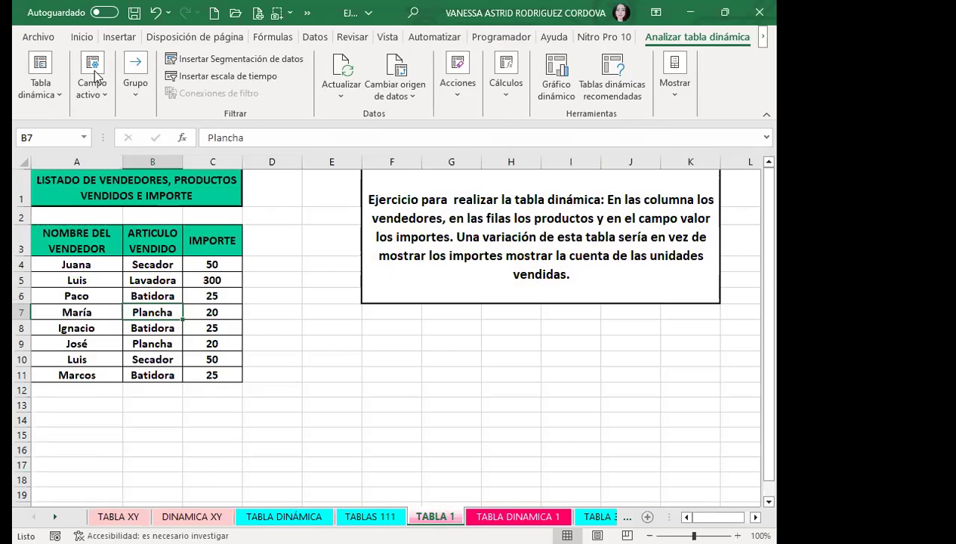
Step: Start a pivot table from 'TABLA 1'!$A$3:$C$11, choosing Hoja de cálculo existente as destination
{"action": "left_click", "coordinate": [271, 327]}
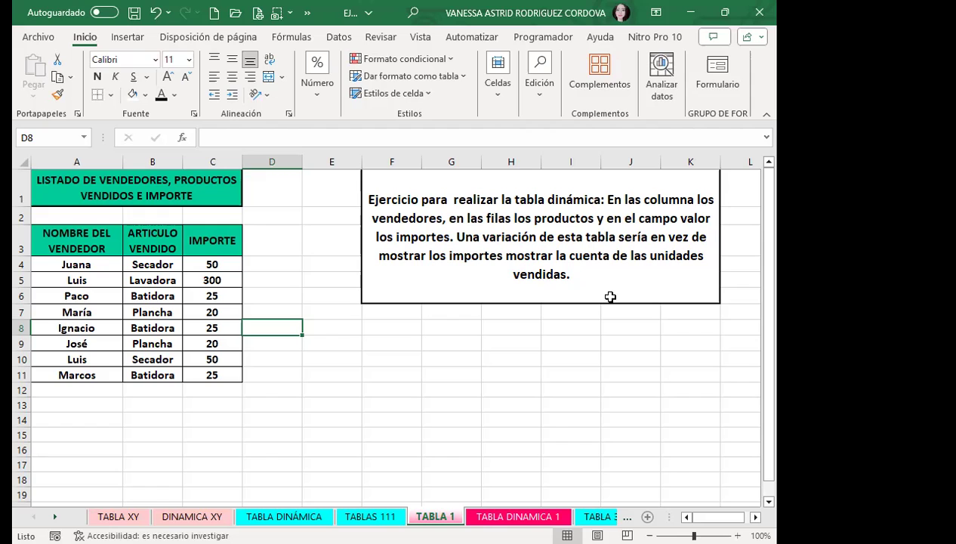
{"action": "left_click", "coordinate": [74, 292]}
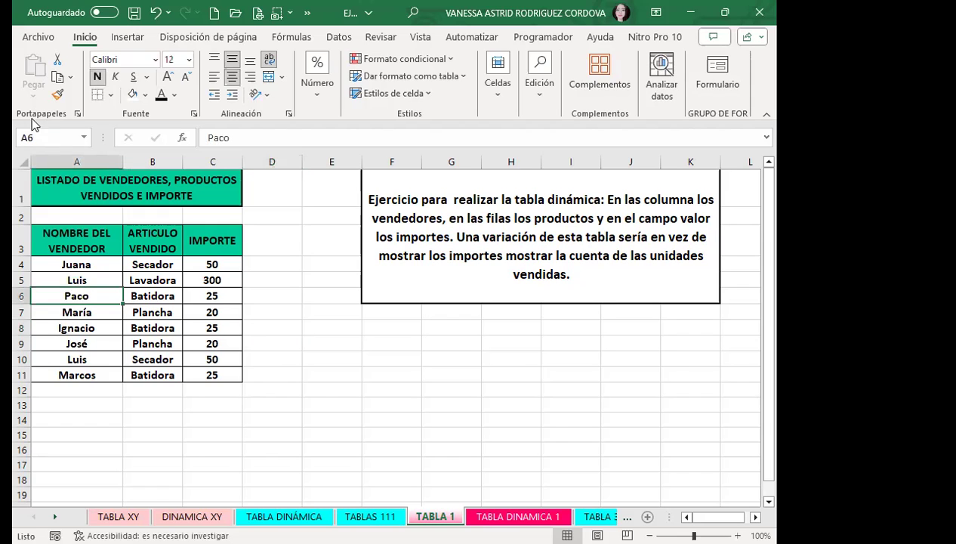
{"action": "left_click", "coordinate": [121, 38]}
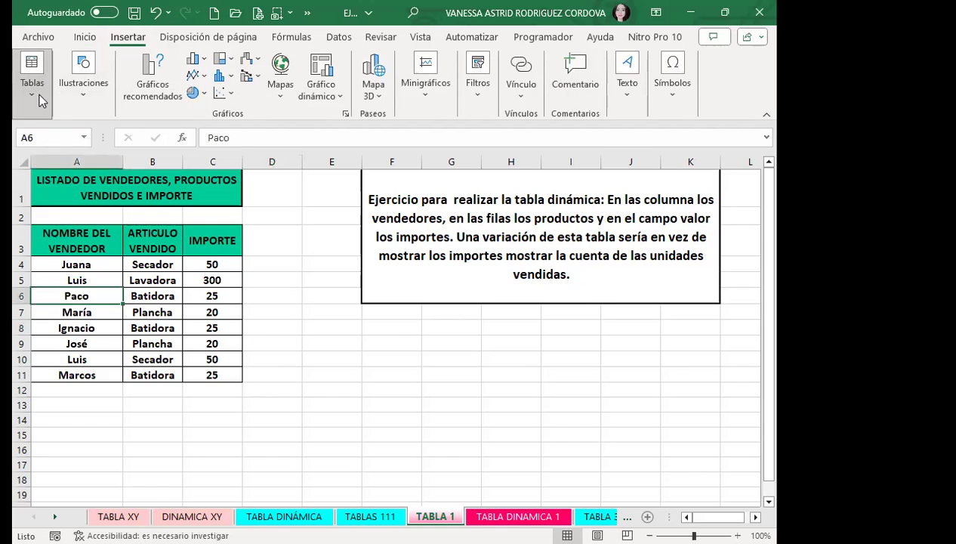
{"action": "left_click", "coordinate": [38, 94]}
{"action": "left_click", "coordinate": [36, 140]}
{"action": "left_click", "coordinate": [339, 250]}
Step: Set the location to cell A4 on TABLA DINAMICA 1 and create the empty pivot table
{"action": "left_click", "coordinate": [518, 516]}
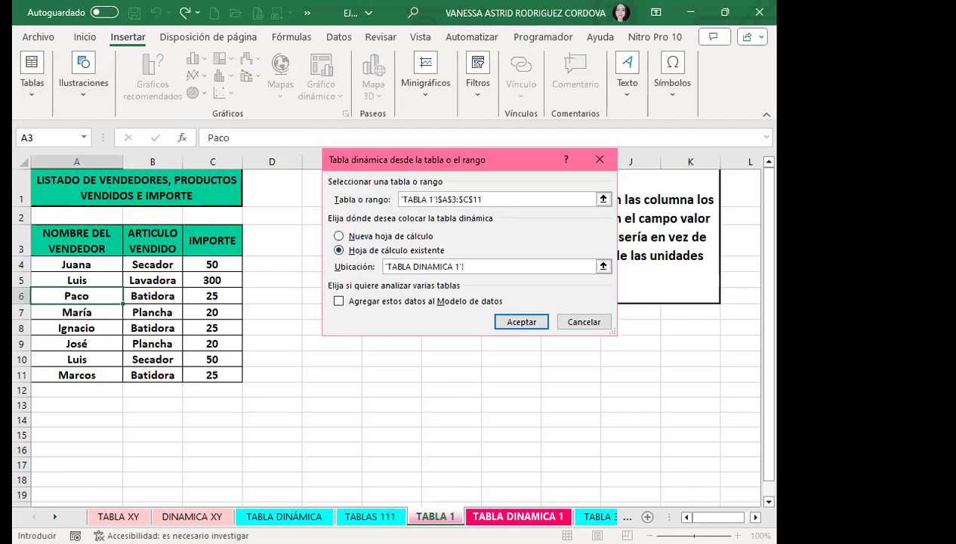
{"action": "left_click", "coordinate": [66, 220]}
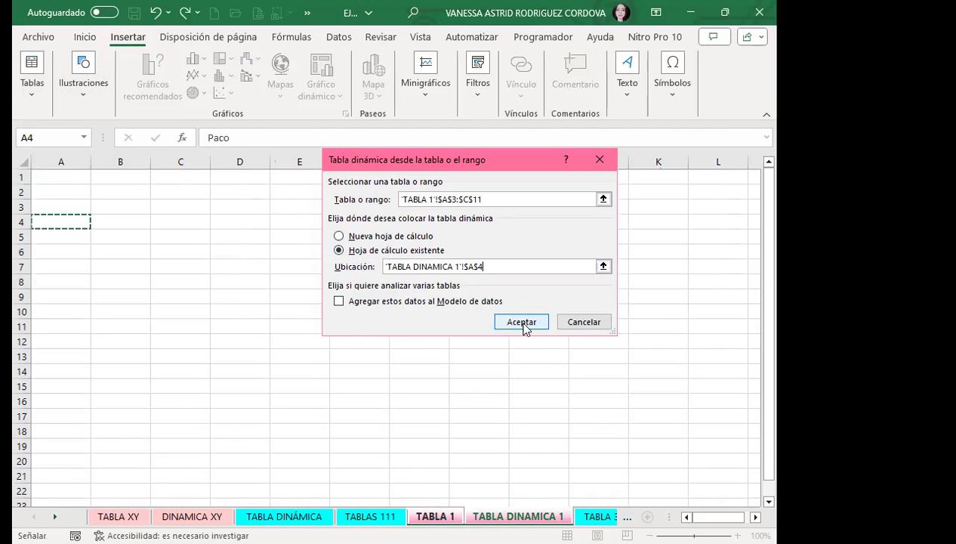
{"action": "left_click", "coordinate": [522, 324]}
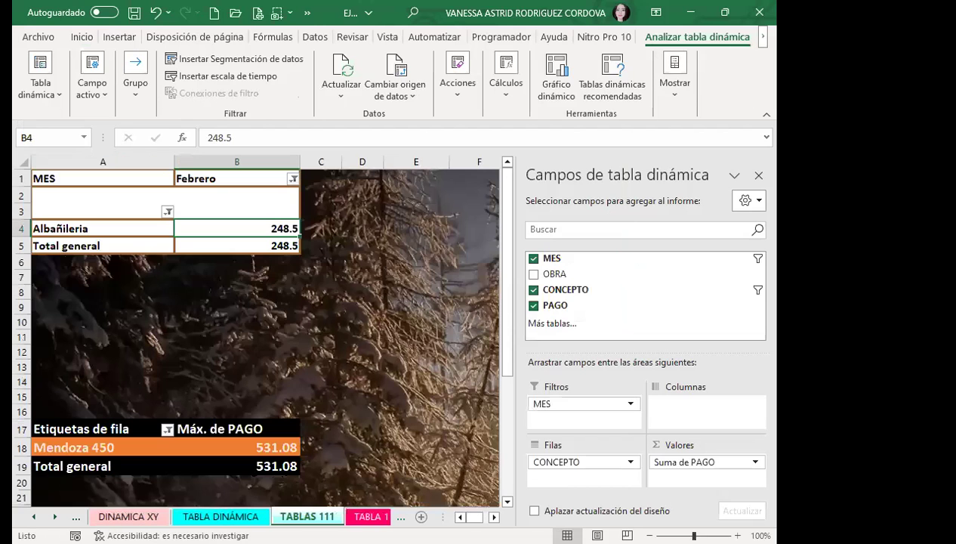
Step: Glance at the TABLAS 111 and TABLA 1 sheets, then return to the new pivot on TABLA DINAMICA 1
{"action": "left_click", "coordinate": [367, 516]}
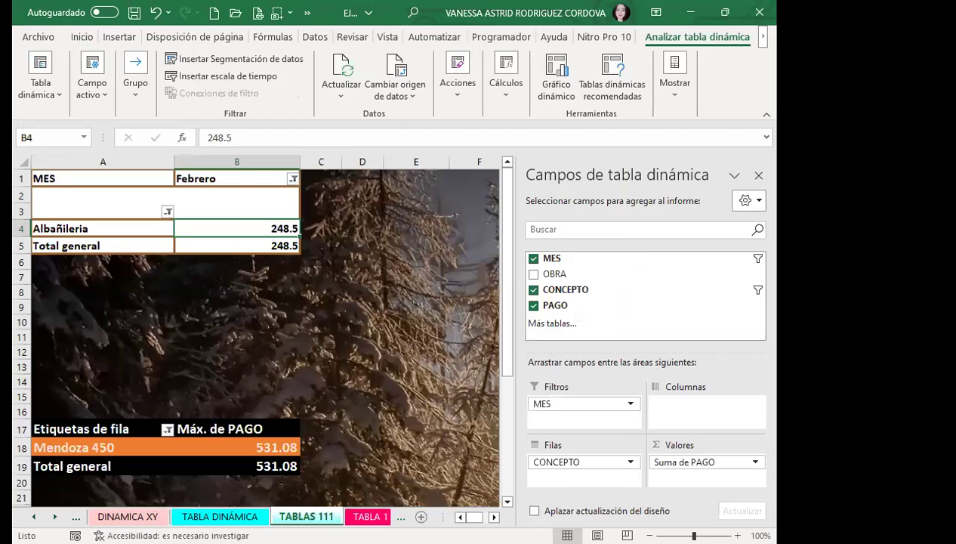
{"action": "key", "text": "ctrl+Page_Down"}
{"action": "key", "text": "ctrl+Page_Down"}
{"action": "key", "text": "ctrl+Page_Up"}
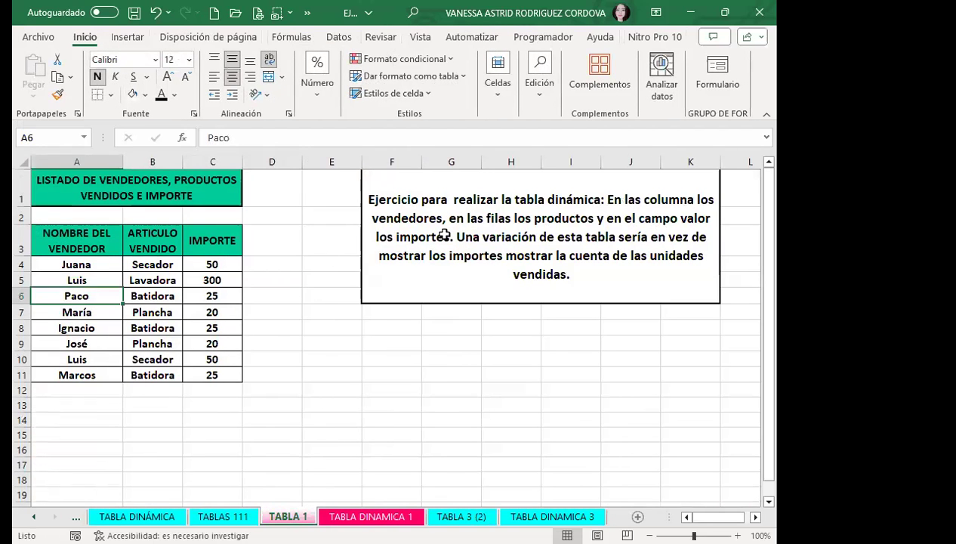
{"action": "left_click", "coordinate": [371, 516]}
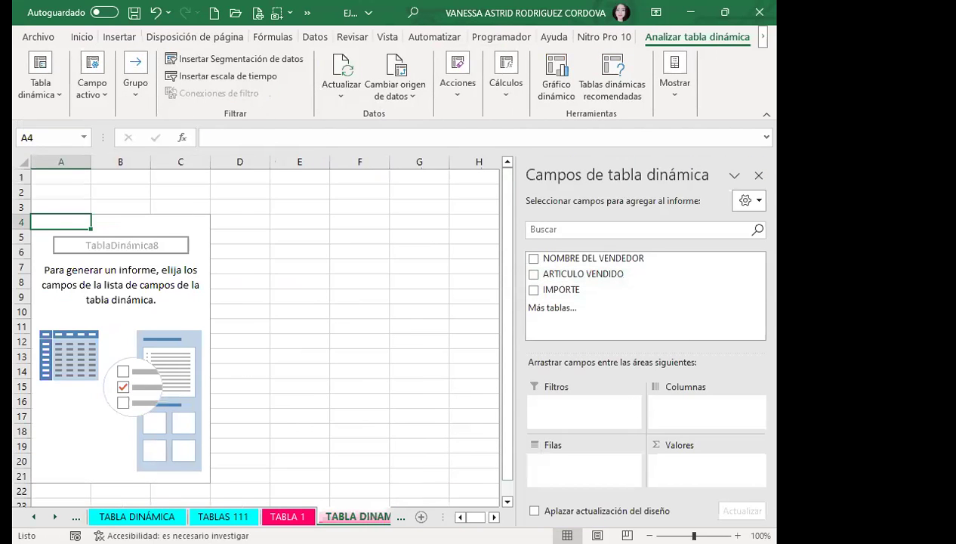
Step: Put NOMBRE DEL VENDEDOR in Columnas, ARTICULO VENDIDO in Filas and IMPORTE in Valores (total 515)
{"action": "left_click", "coordinate": [533, 259]}
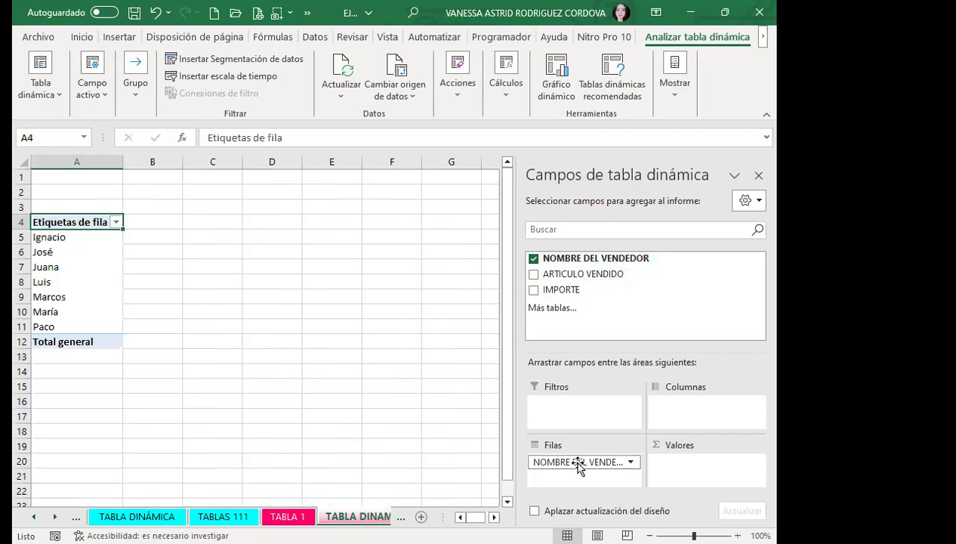
{"action": "left_click_drag", "start_coordinate": [576, 462], "coordinate": [686, 408]}
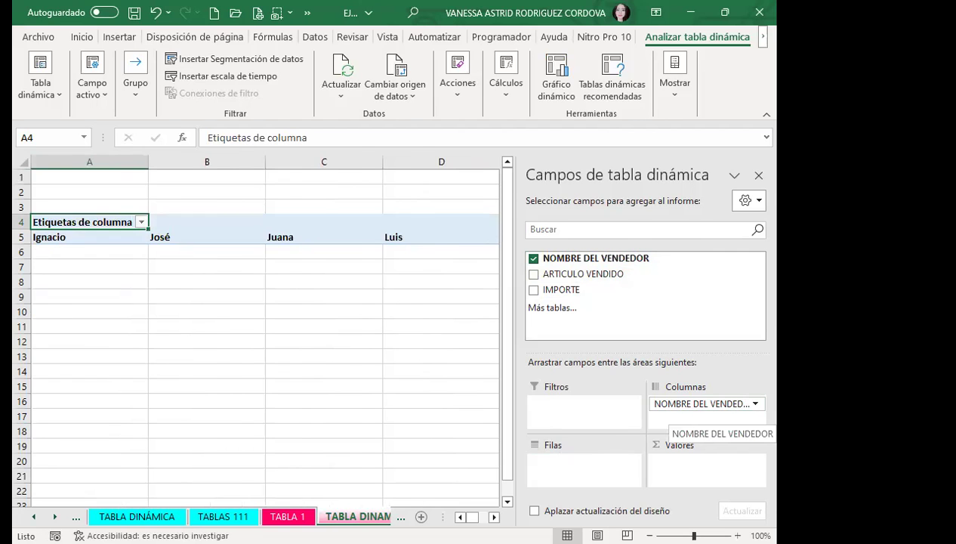
{"action": "key", "text": "ctrl+Page_Up"}
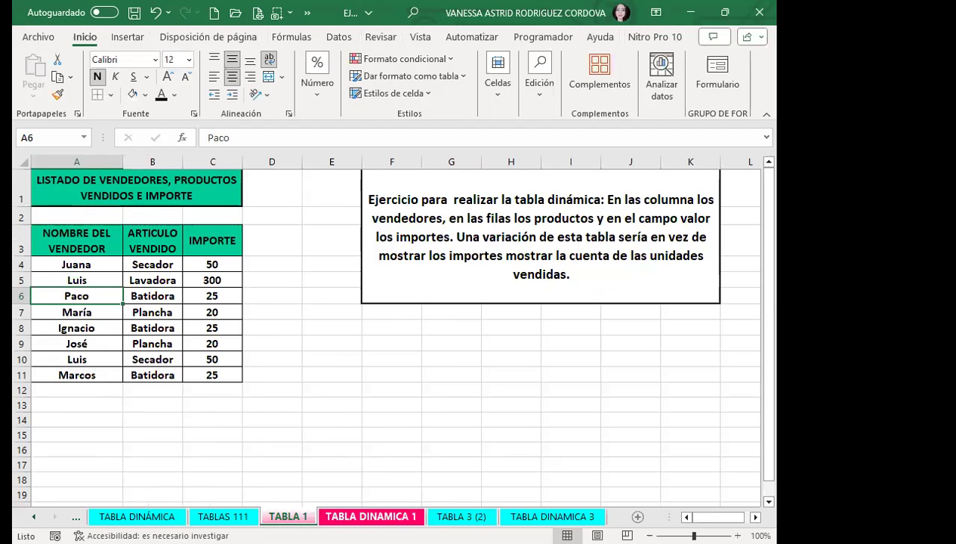
{"action": "left_click", "coordinate": [404, 514]}
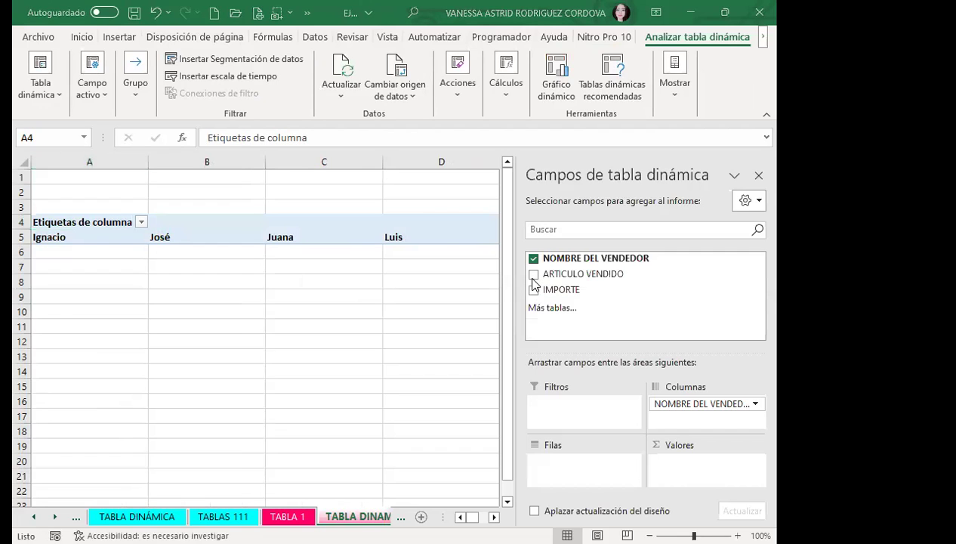
{"action": "left_click", "coordinate": [533, 274]}
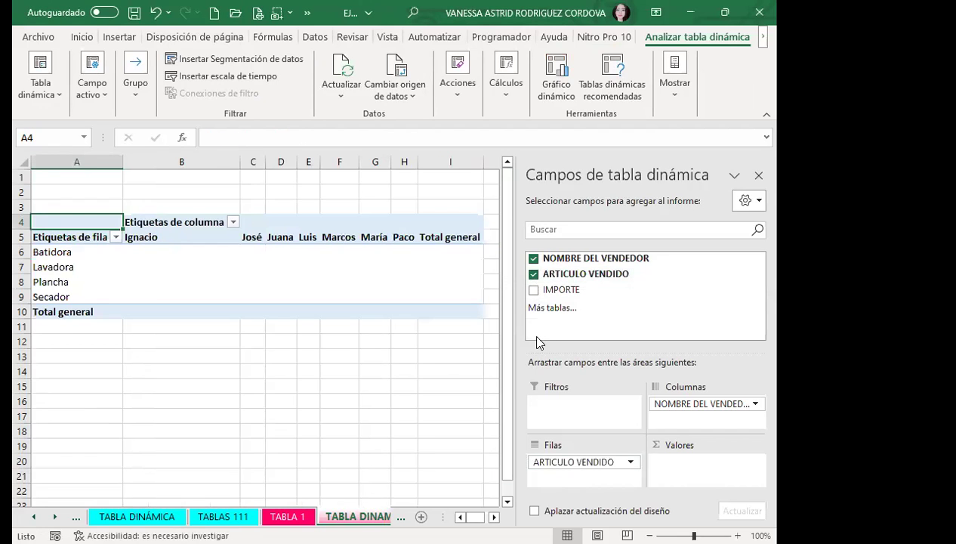
{"action": "left_click", "coordinate": [534, 290]}
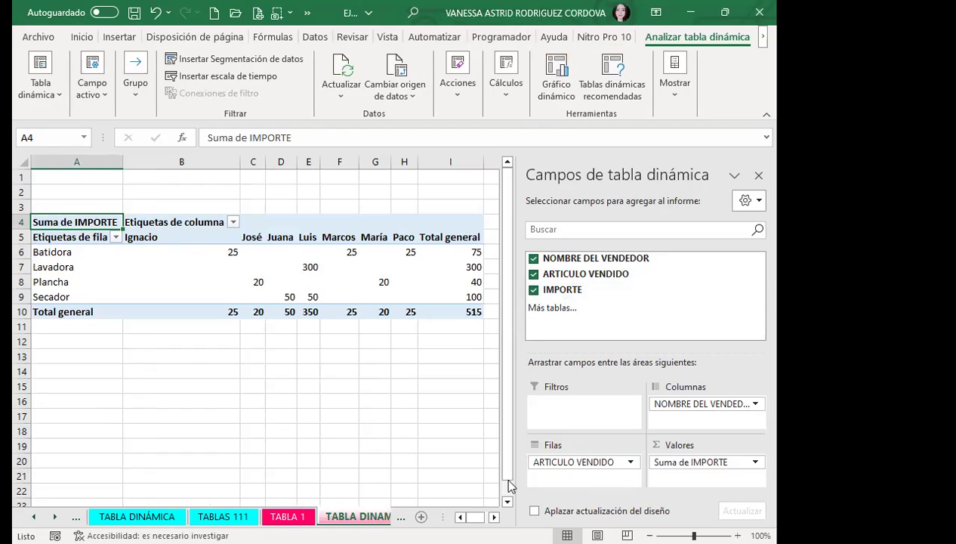
{"action": "key", "text": "ctrl+Page_Up"}
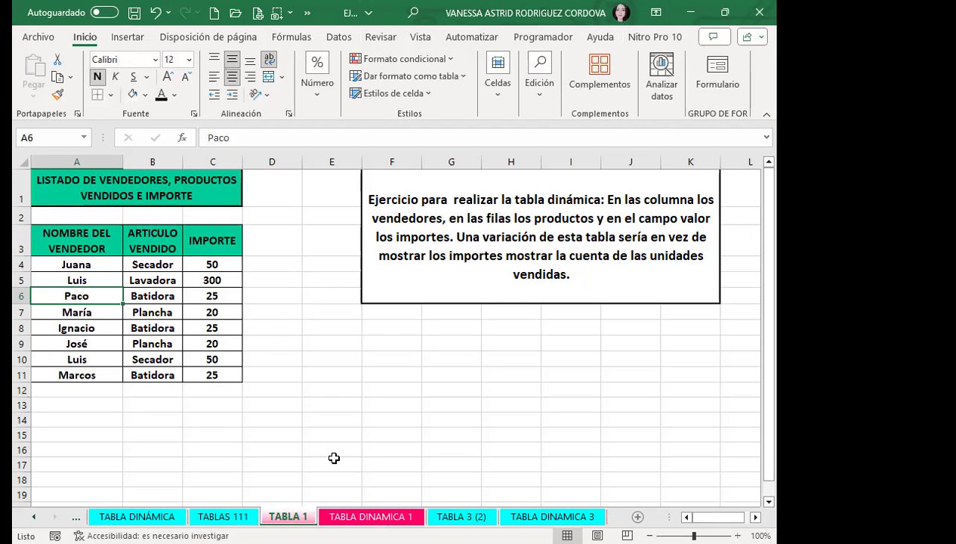
{"action": "left_click", "coordinate": [370, 515]}
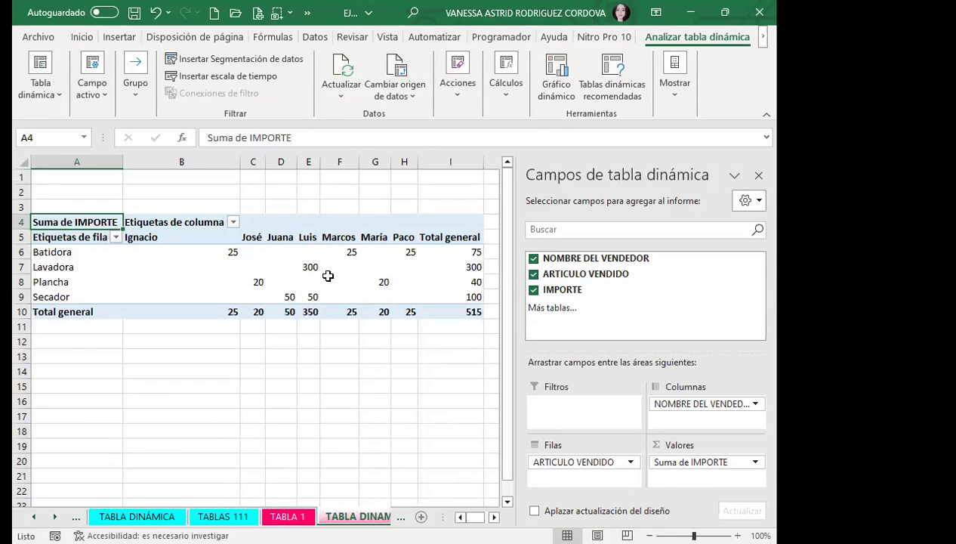
Step: Switch the IMPORTE value field to Recuento, giving a grand total of 8, and hide the field list
{"action": "left_click", "coordinate": [235, 266]}
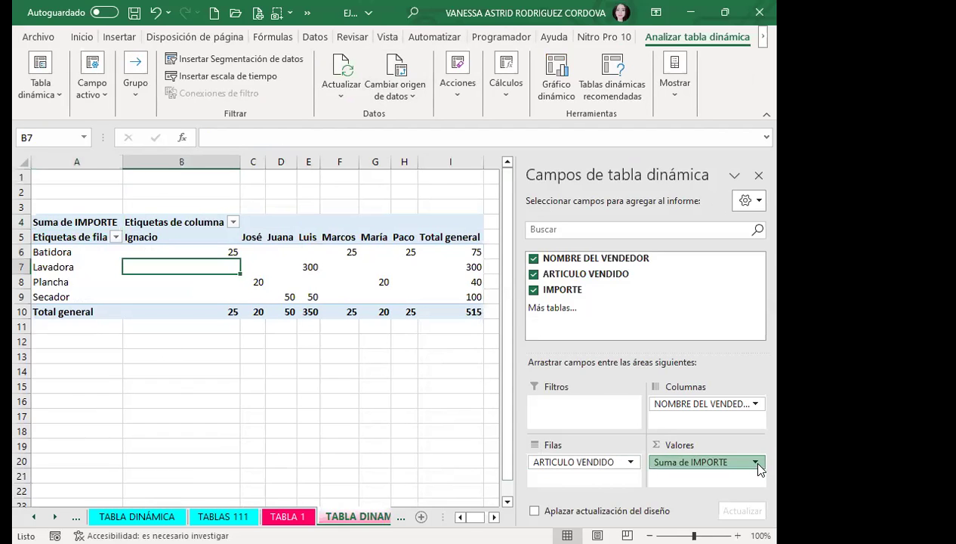
{"action": "left_click", "coordinate": [650, 461]}
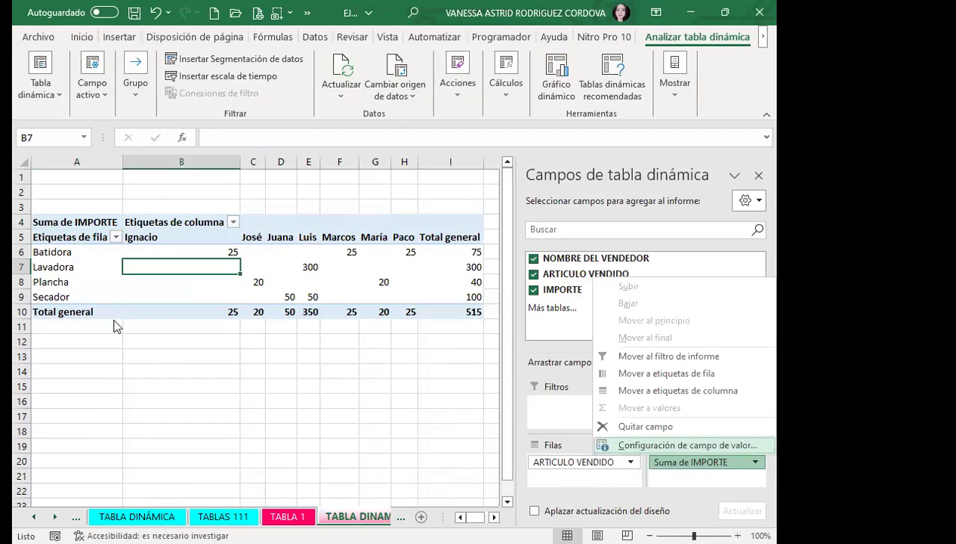
{"action": "key", "text": "Return"}
{"action": "left_click", "coordinate": [349, 241]}
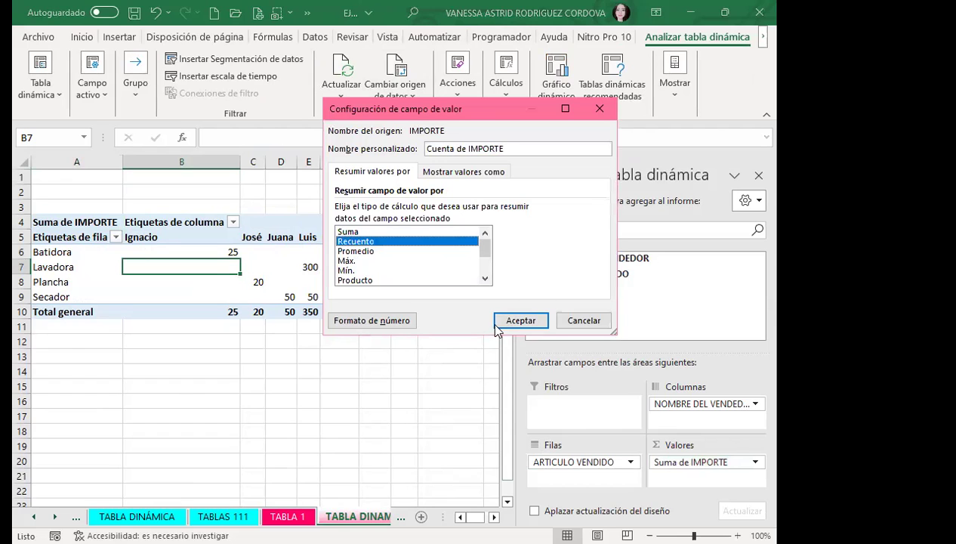
{"action": "left_click", "coordinate": [518, 320]}
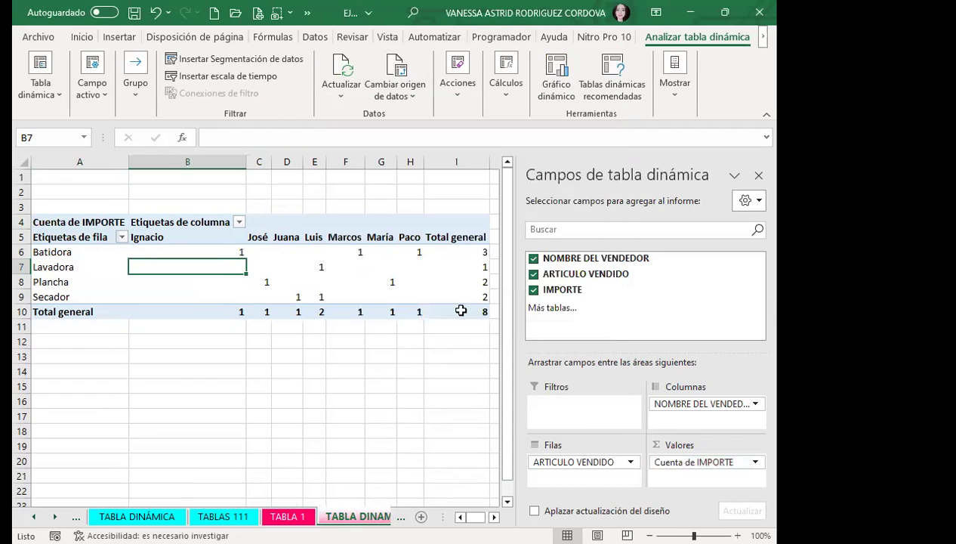
{"action": "left_click", "coordinate": [758, 175]}
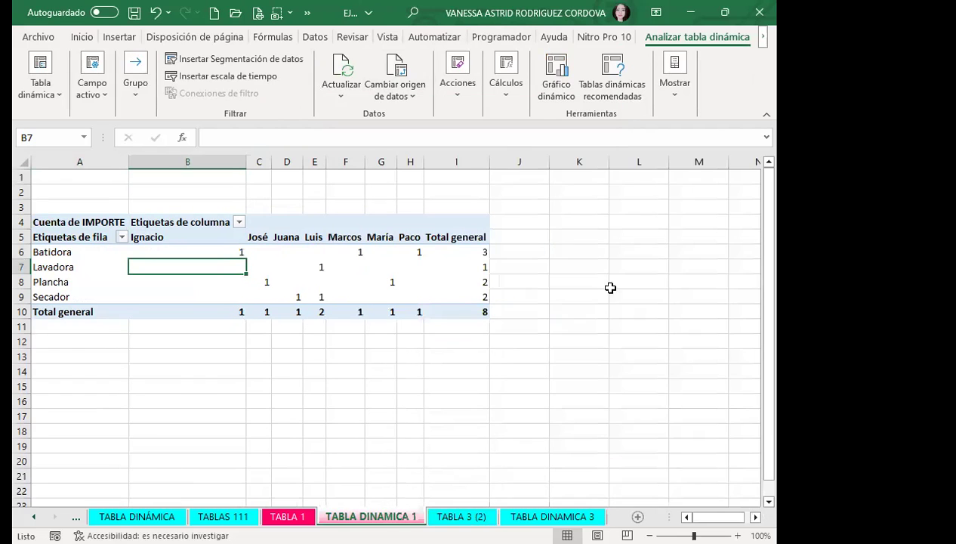
{"action": "left_click", "coordinate": [368, 282]}
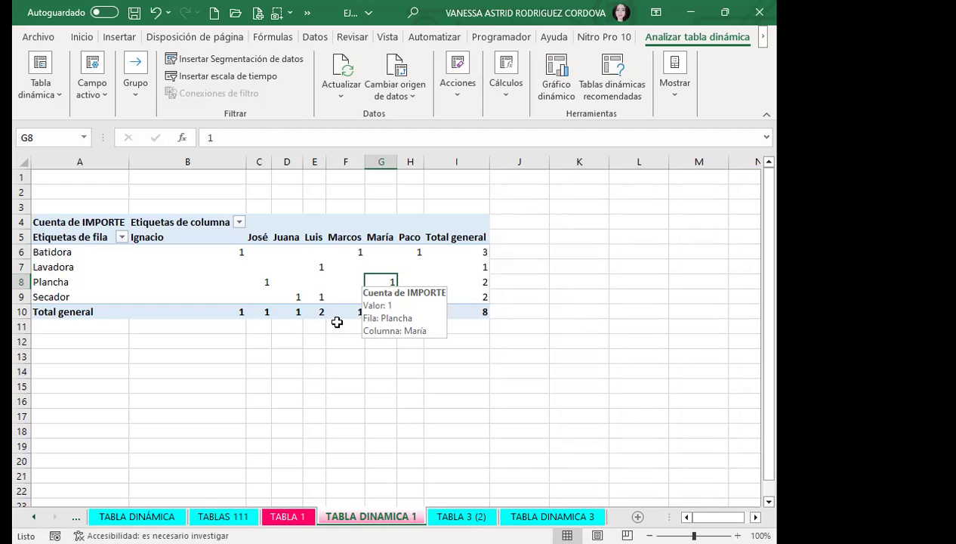
{"action": "key", "text": "ctrl+Page_Up"}
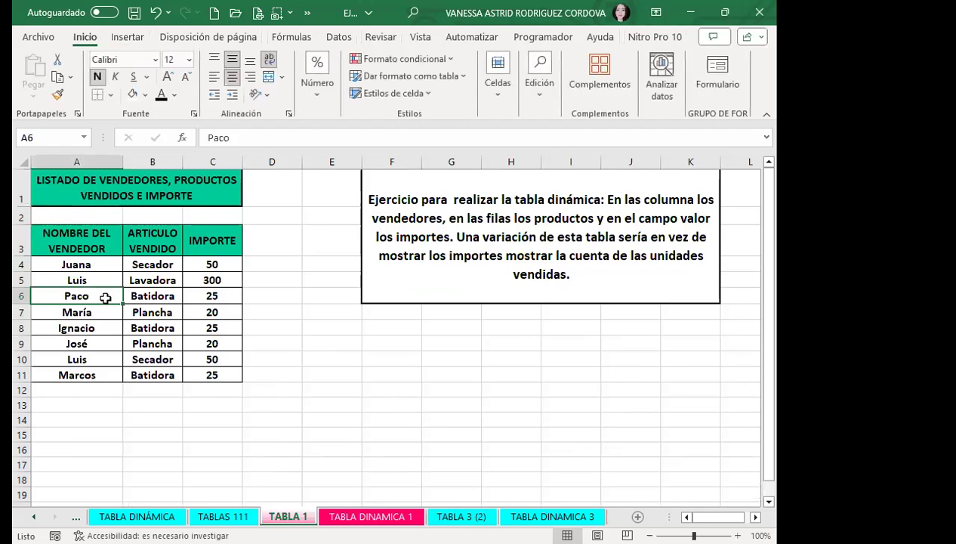
{"action": "left_click", "coordinate": [89, 260]}
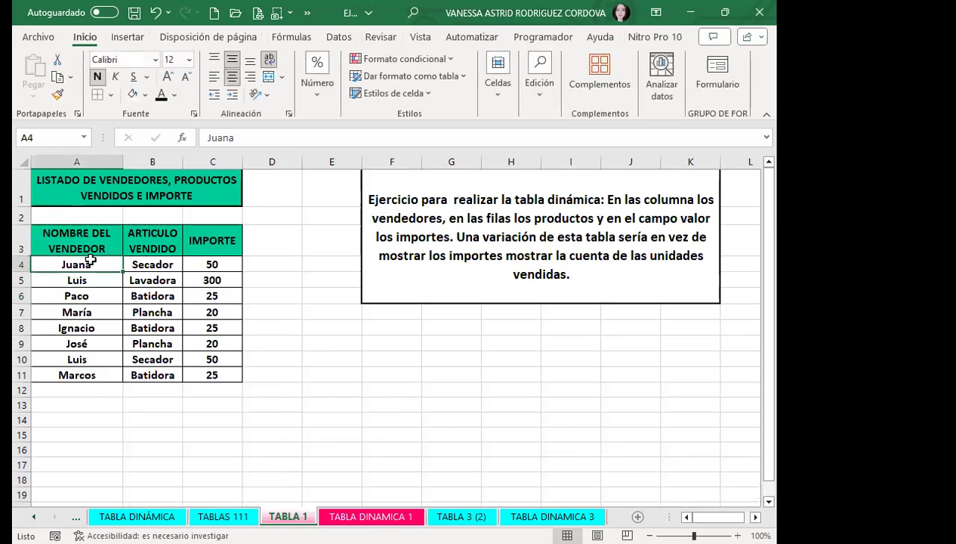
{"action": "left_click", "coordinate": [150, 266]}
{"action": "left_click", "coordinate": [136, 282]}
{"action": "left_click", "coordinate": [94, 266]}
{"action": "left_click", "coordinate": [106, 344]}
{"action": "left_click", "coordinate": [105, 328]}
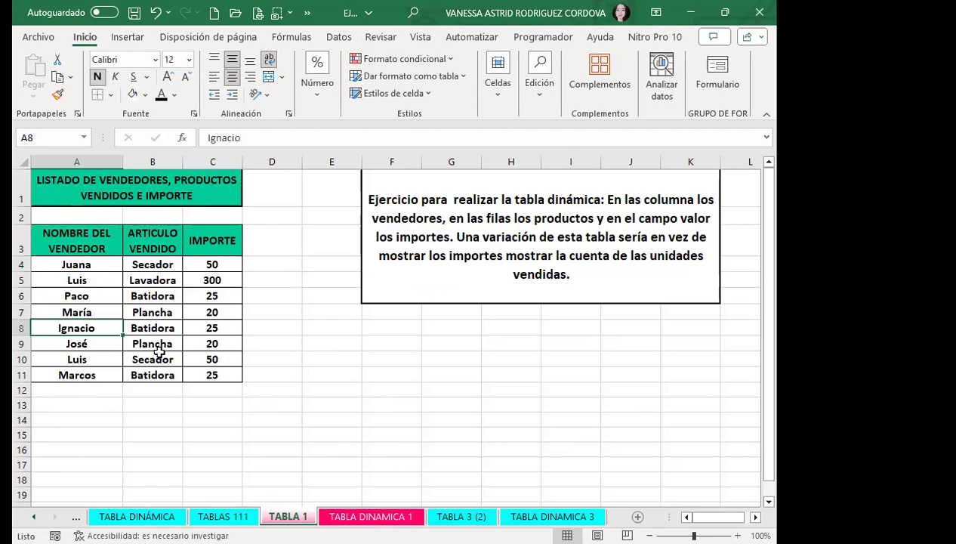
{"action": "left_click", "coordinate": [325, 516]}
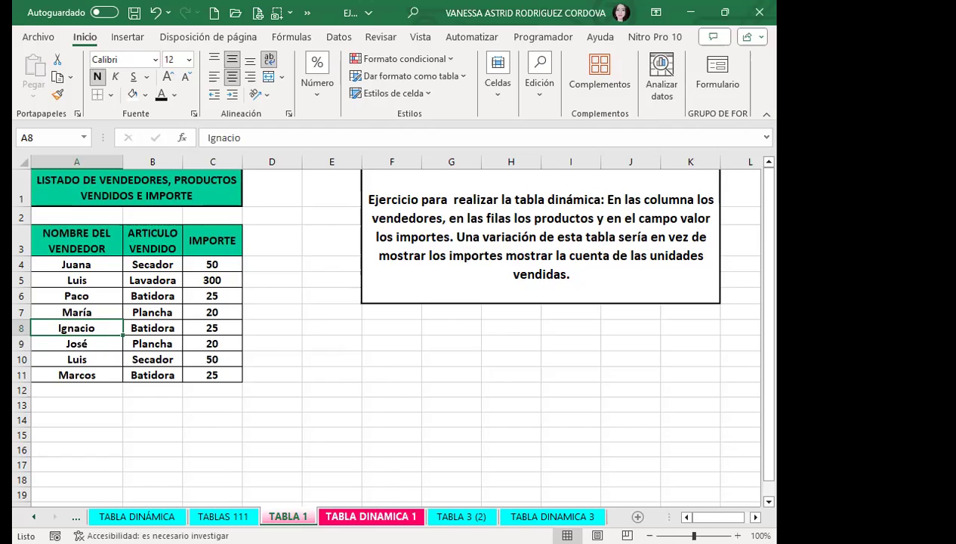
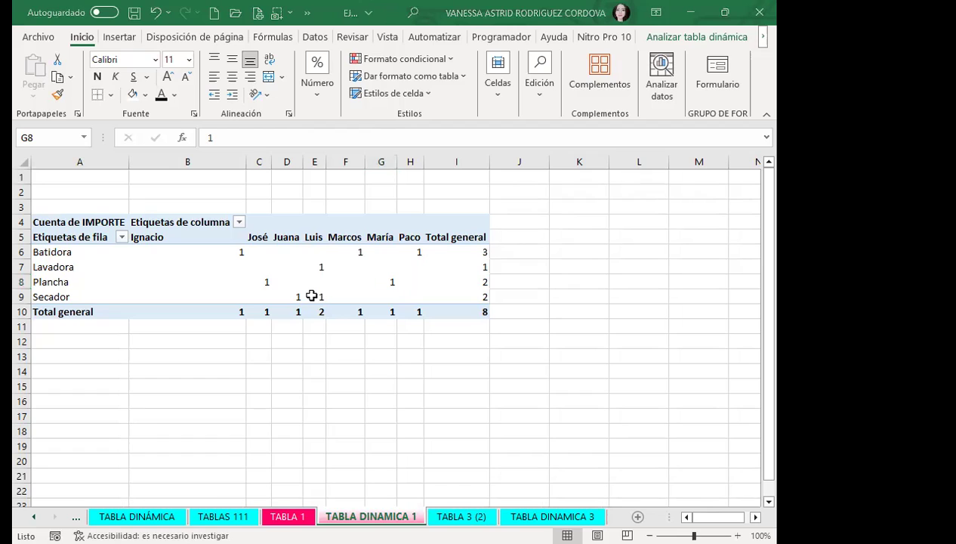
Step: Select cells in the pivot, show the Analizar tabla dinámica tools, and close the Campos de tabla dinámica pane
{"action": "mouse_move", "coordinate": [311, 295]}
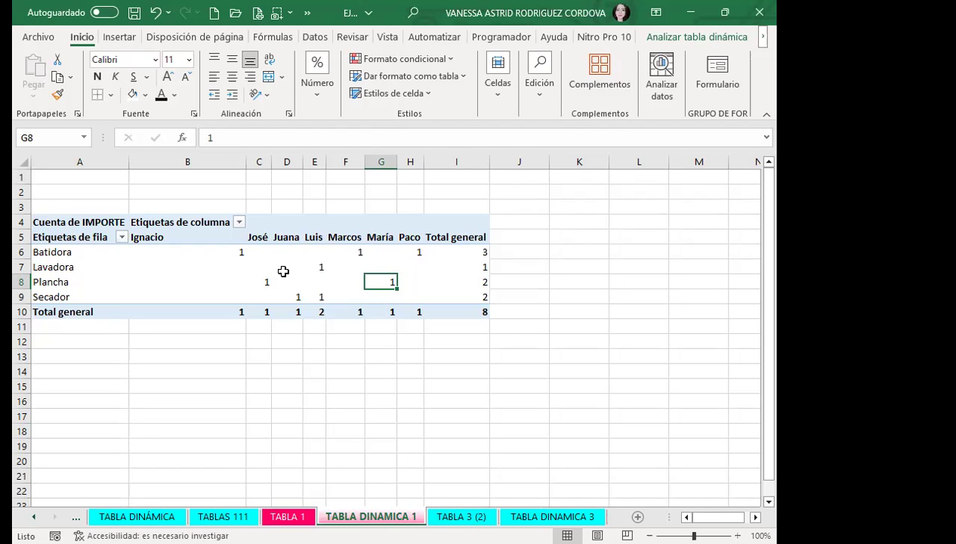
{"action": "left_click", "coordinate": [289, 262]}
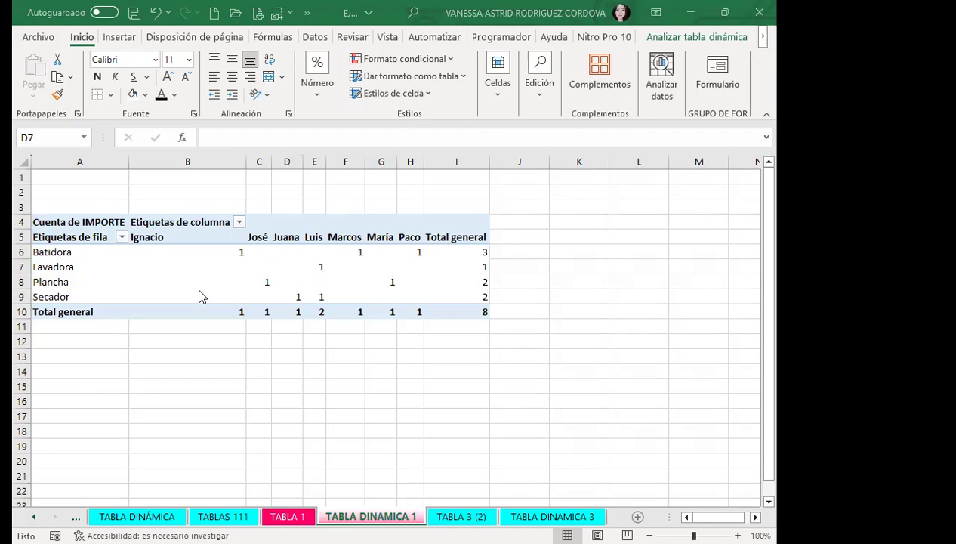
{"action": "mouse_move", "coordinate": [200, 287]}
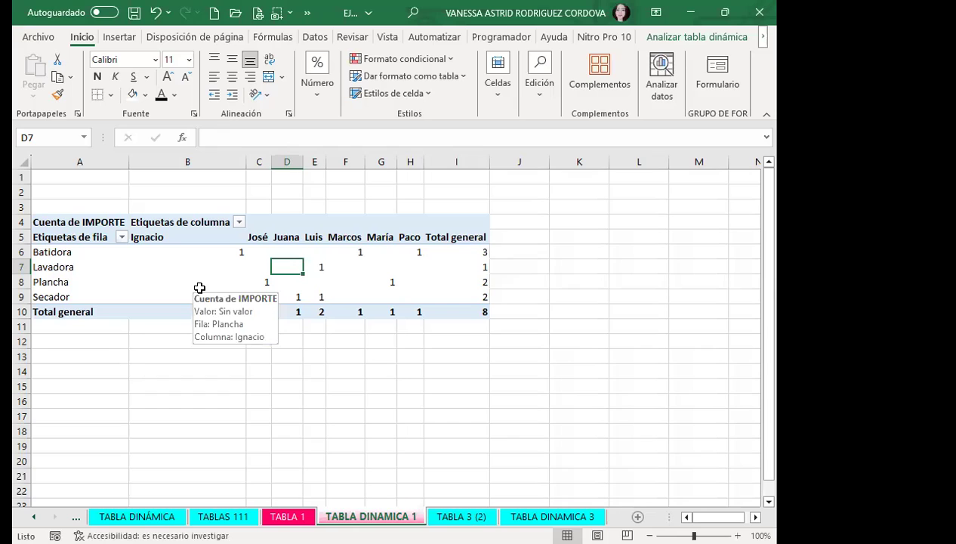
{"action": "mouse_move", "coordinate": [223, 264]}
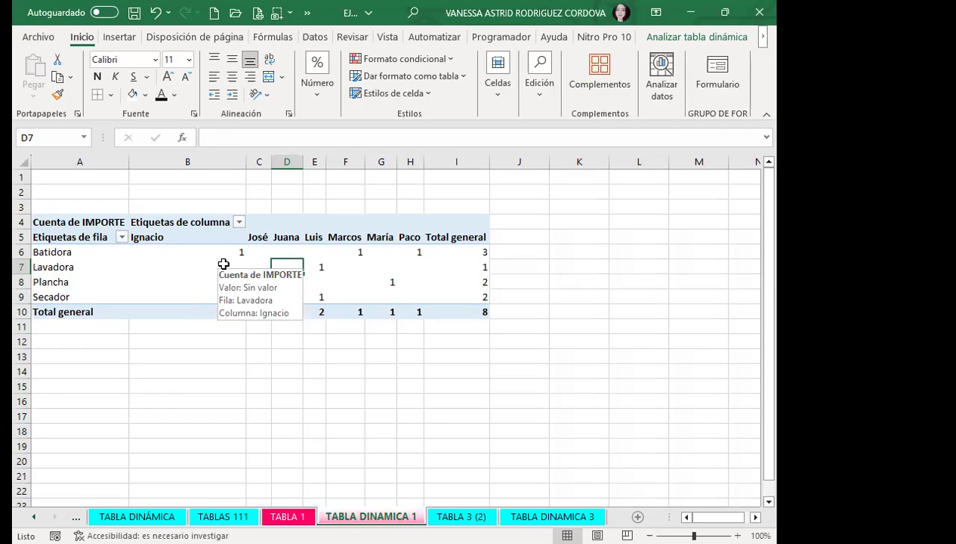
{"action": "left_click", "coordinate": [189, 231]}
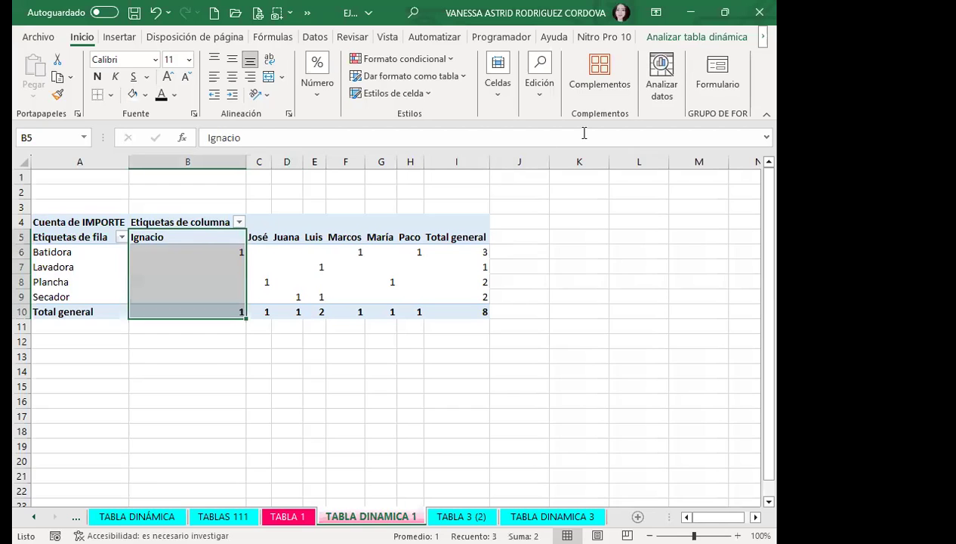
{"action": "left_click", "coordinate": [701, 40]}
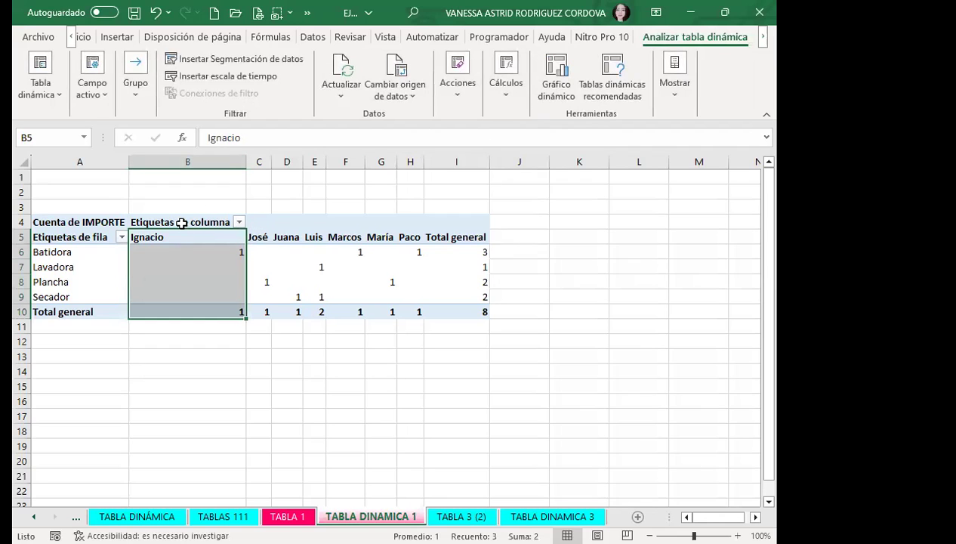
{"action": "left_click", "coordinate": [182, 217]}
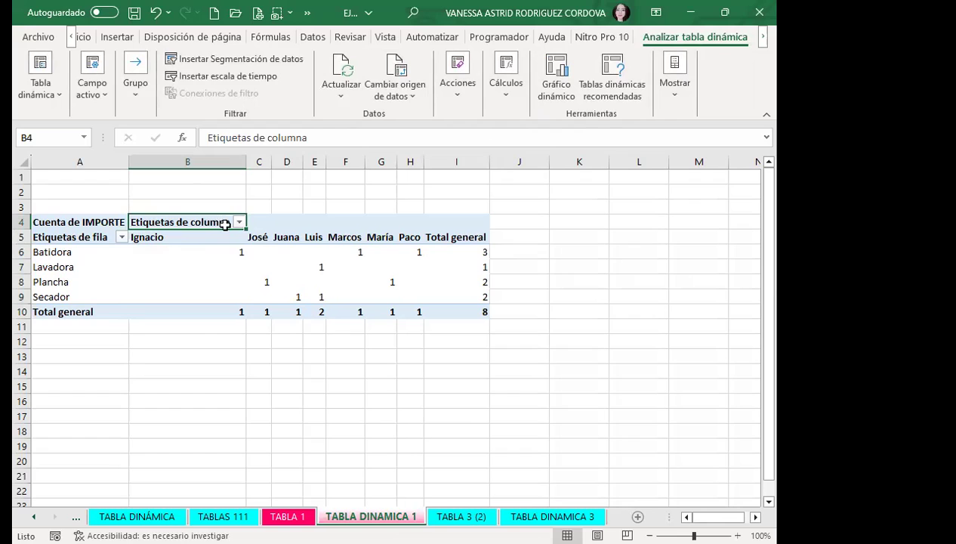
{"action": "left_click", "coordinate": [218, 278]}
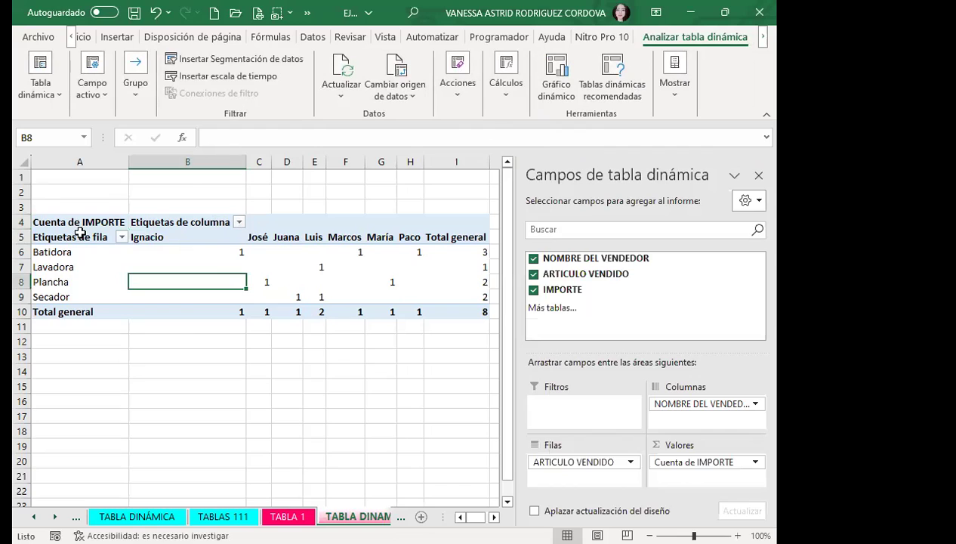
{"action": "left_click", "coordinate": [758, 176]}
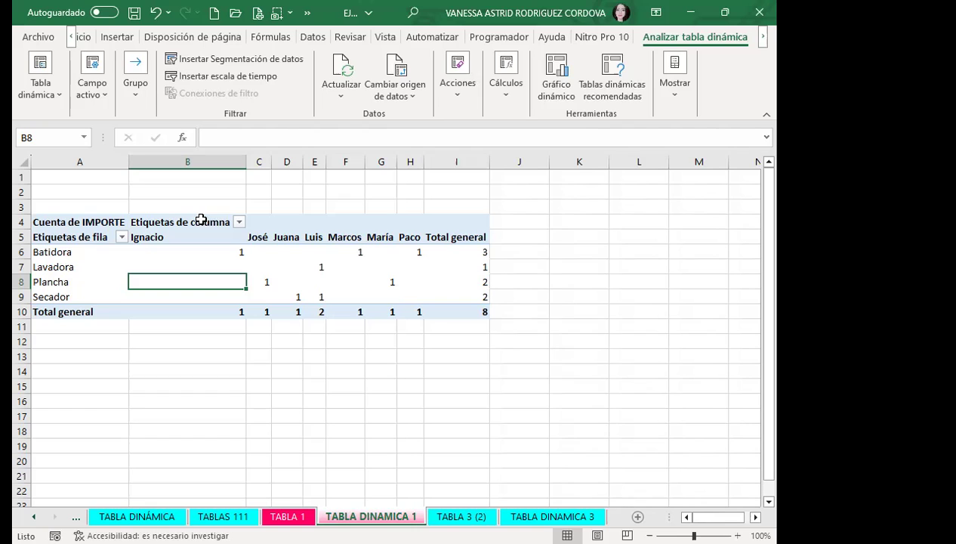
Step: Make the entire pivot table bold with font size 14
{"action": "left_click", "coordinate": [43, 217]}
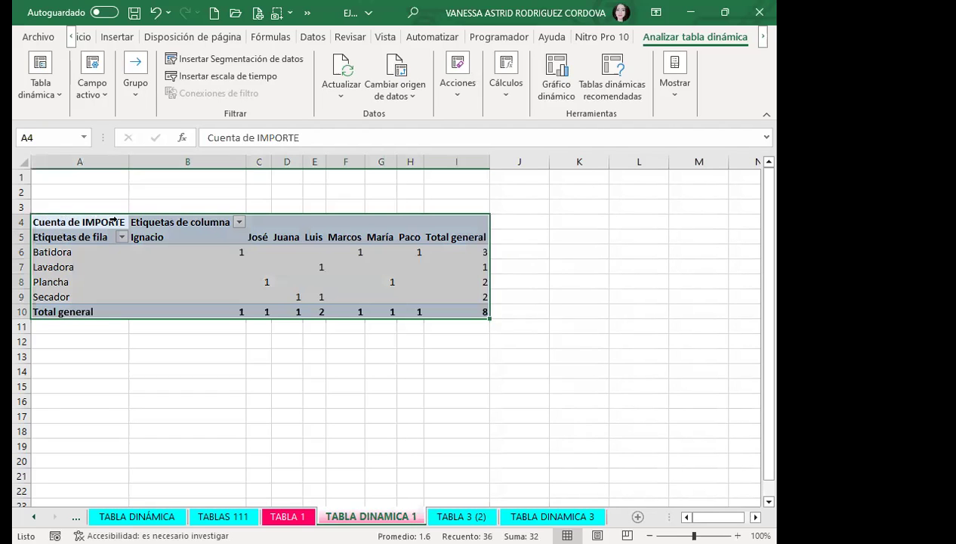
{"action": "left_click", "coordinate": [77, 37]}
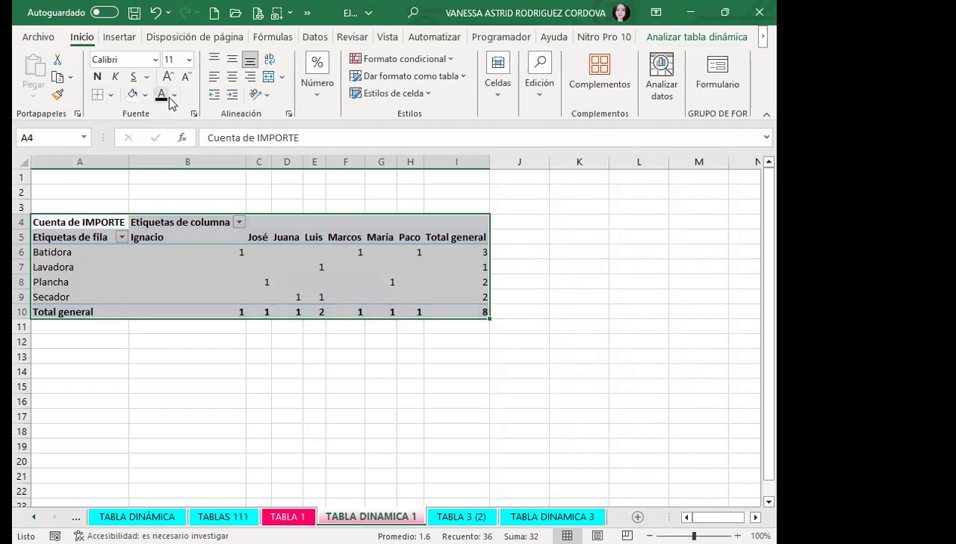
{"action": "left_click", "coordinate": [96, 77]}
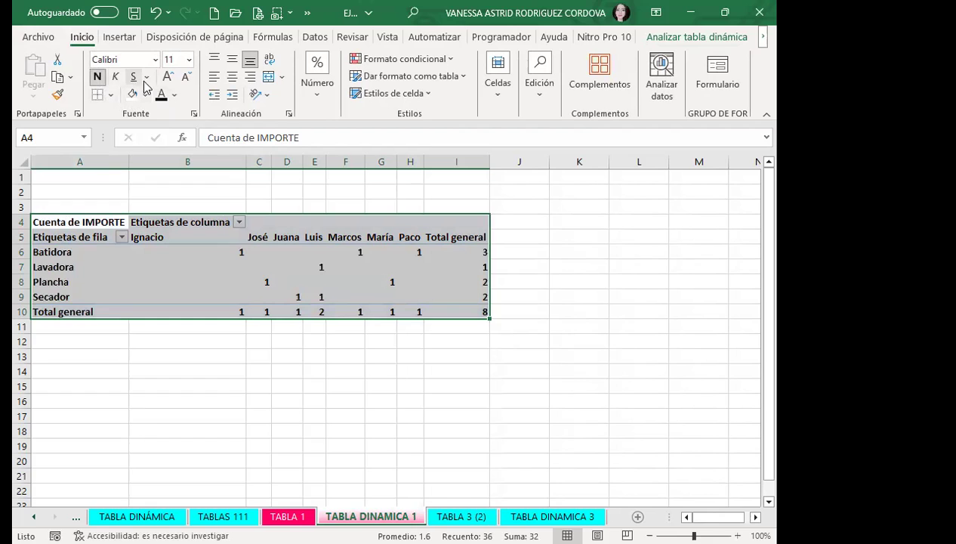
{"action": "left_click", "coordinate": [167, 77]}
{"action": "left_click", "coordinate": [168, 76]}
Step: Wrap the header text and widen columns A, B, C and H so labels and seller names fit
{"action": "left_click_drag", "start_coordinate": [495, 161], "coordinate": [514, 161]}
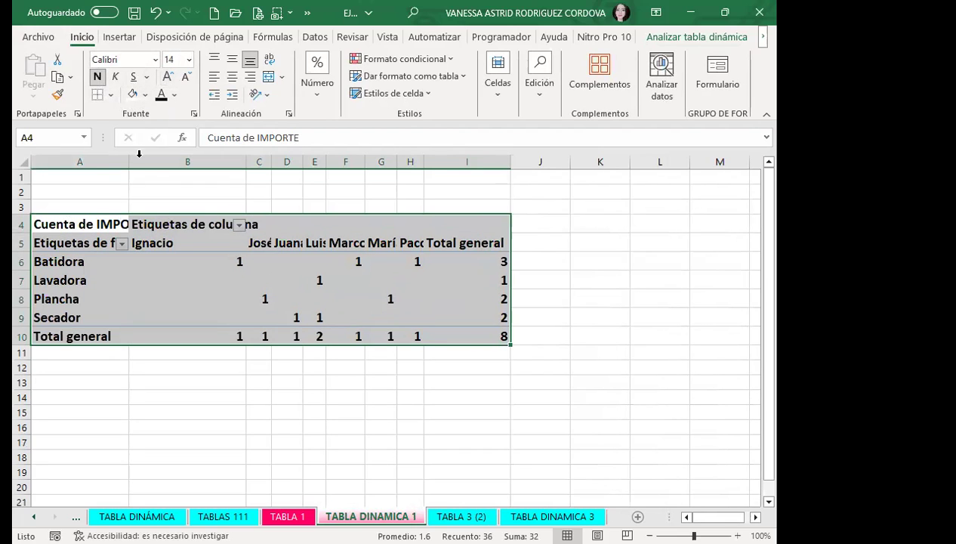
{"action": "left_click_drag", "start_coordinate": [126, 154], "coordinate": [155, 154]}
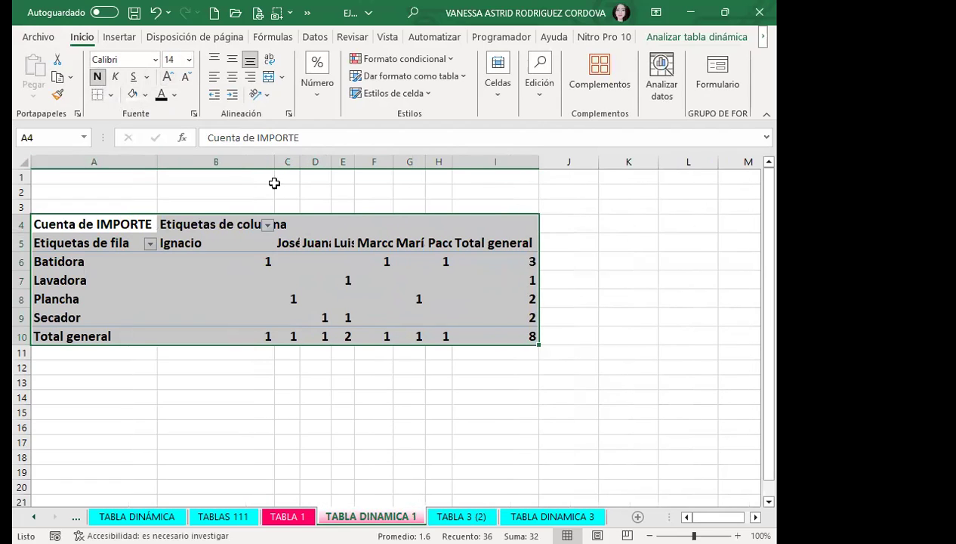
{"action": "left_click_drag", "start_coordinate": [274, 161], "coordinate": [304, 161]}
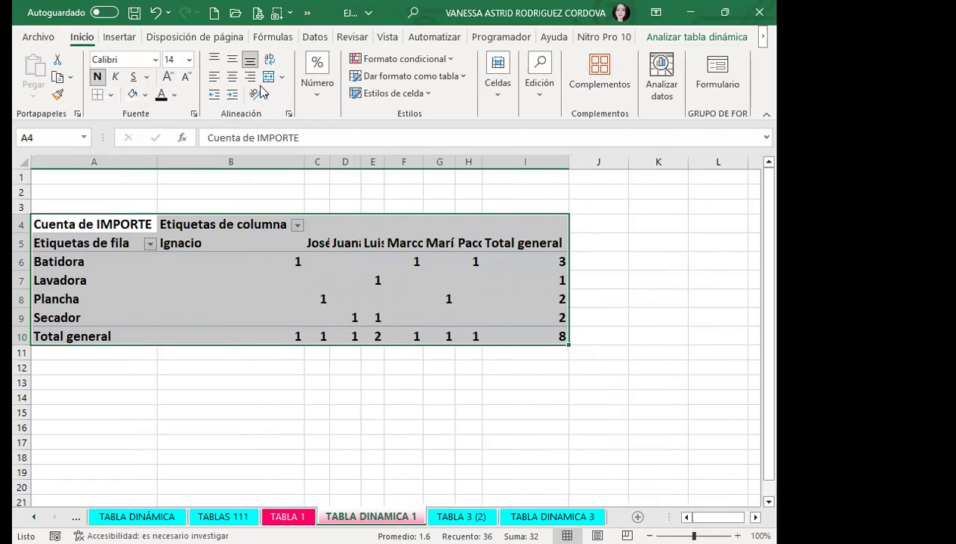
{"action": "left_click", "coordinate": [268, 61]}
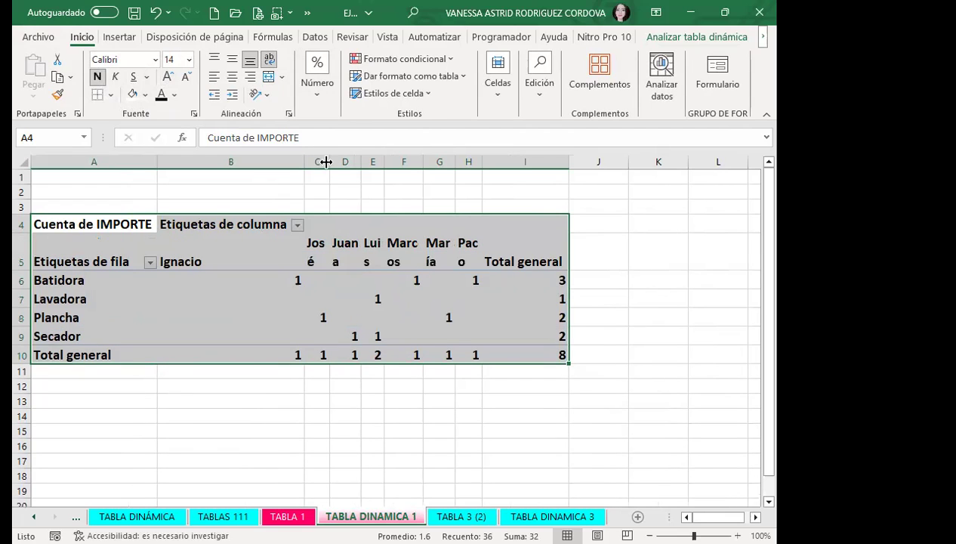
{"action": "left_click_drag", "start_coordinate": [328, 161], "coordinate": [522, 161]}
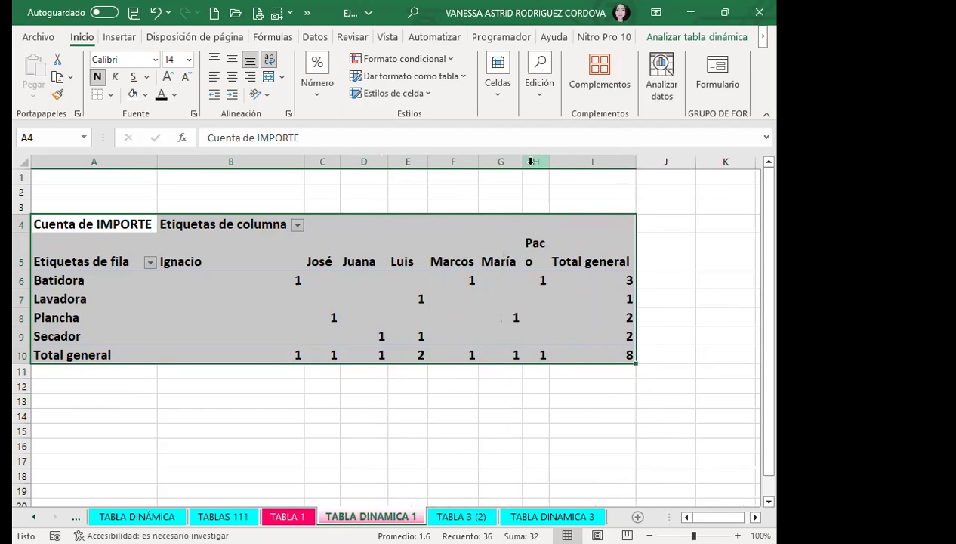
{"action": "left_click_drag", "start_coordinate": [549, 161], "coordinate": [557, 161]}
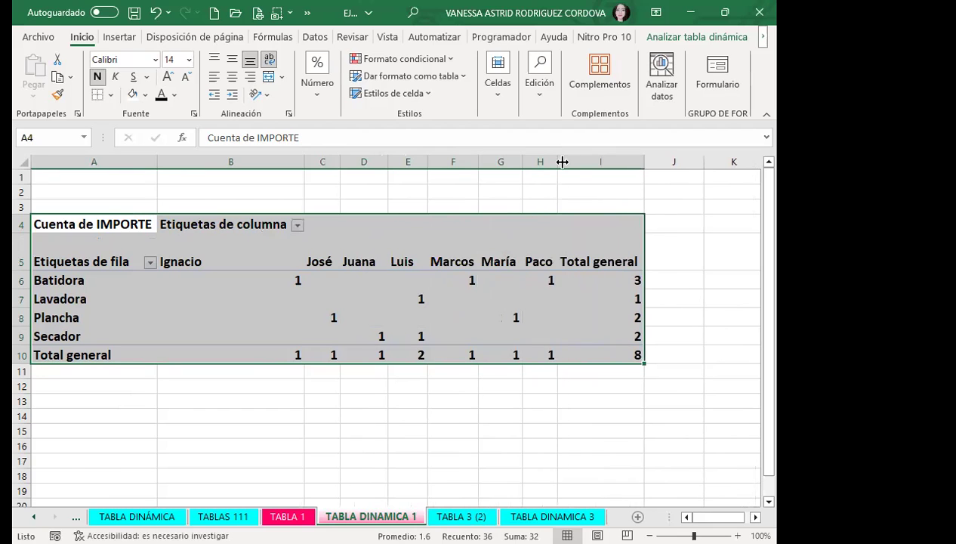
Step: Center the pivot table contents horizontally and align them to the vertical middle
{"action": "left_click", "coordinate": [231, 77]}
{"action": "left_click", "coordinate": [234, 60]}
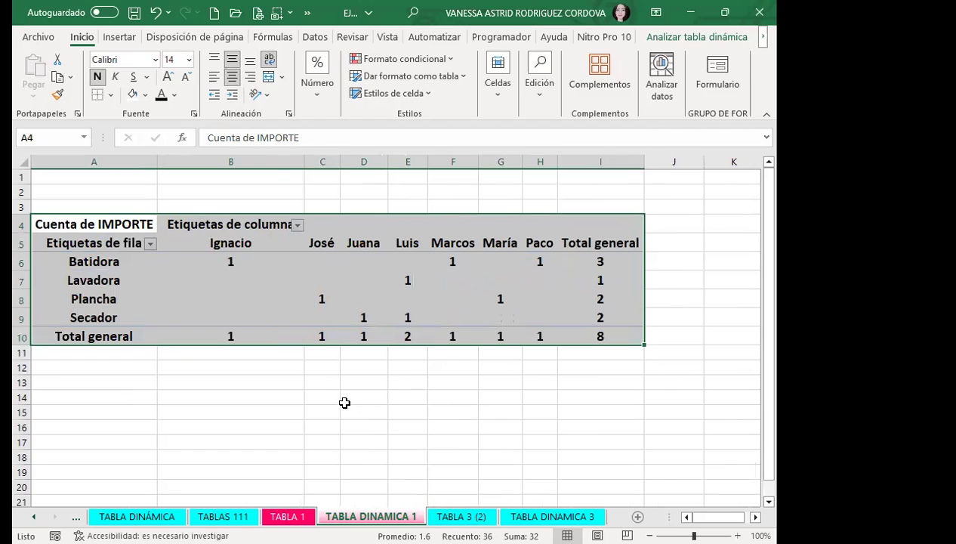
{"action": "left_click", "coordinate": [250, 59]}
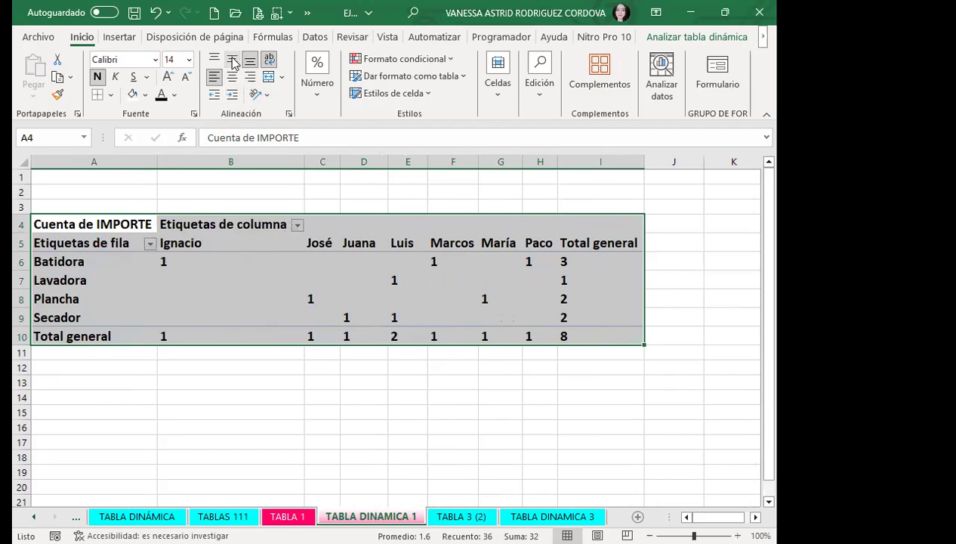
{"action": "left_click", "coordinate": [214, 58]}
{"action": "left_click", "coordinate": [233, 58]}
Step: Make seller header row 5 taller and reselect the whole pivot table
{"action": "left_click", "coordinate": [227, 367]}
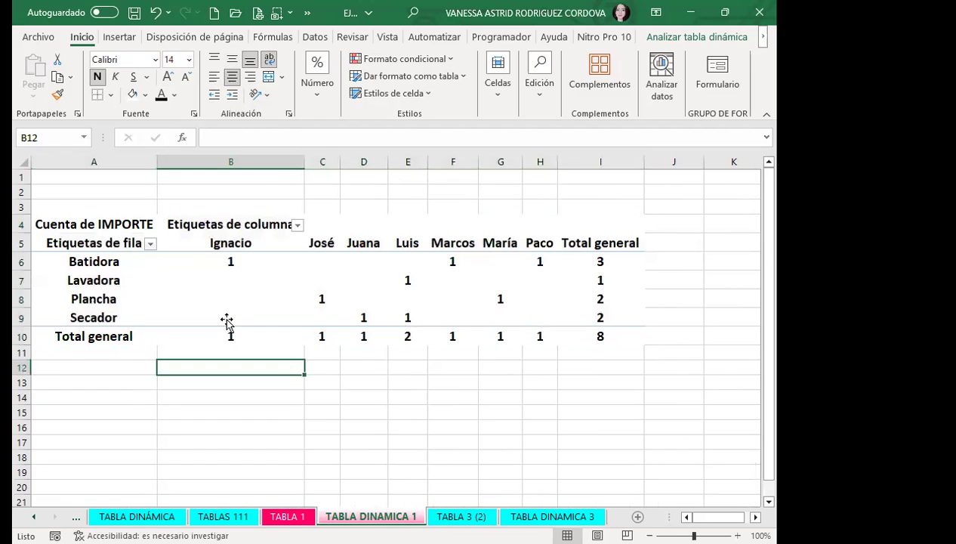
{"action": "left_click_drag", "start_coordinate": [228, 243], "coordinate": [586, 243]}
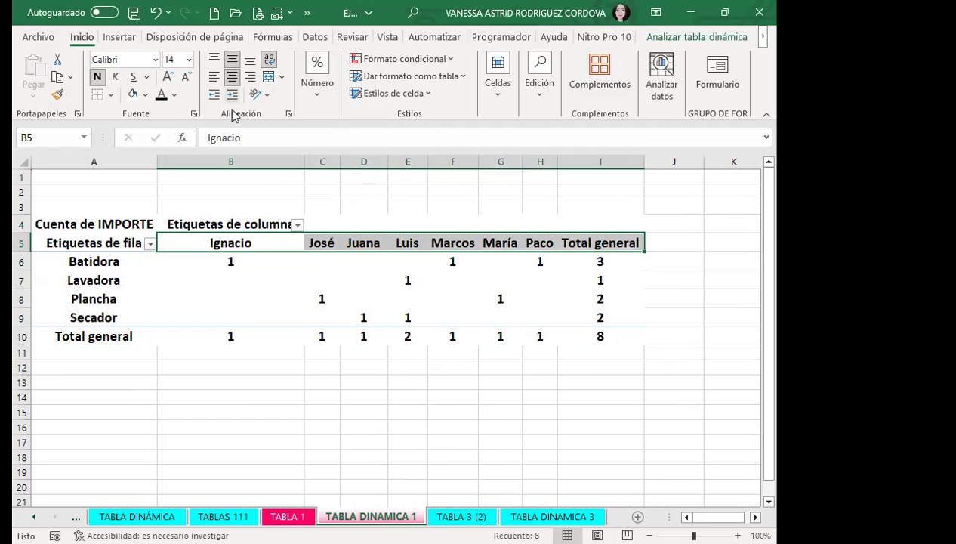
{"action": "left_click", "coordinate": [262, 380]}
{"action": "left_click_drag", "start_coordinate": [26, 252], "coordinate": [25, 262]}
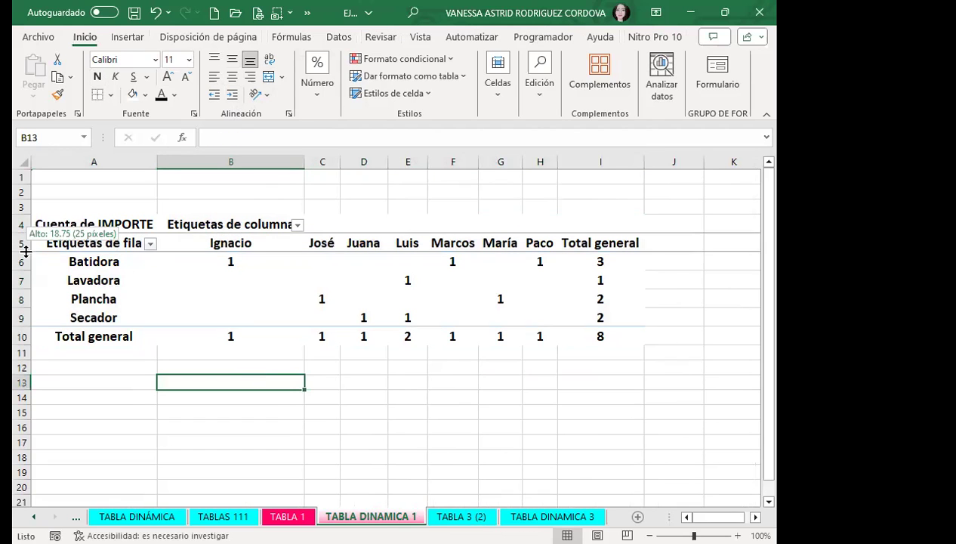
{"action": "left_click", "coordinate": [123, 216]}
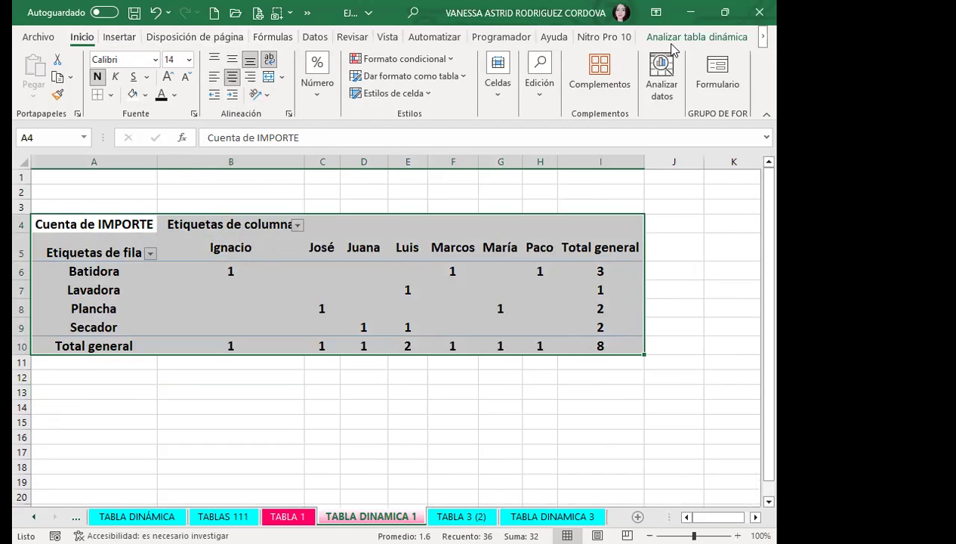
Step: Start a new custom PivotTable style from the Design tab's styles gallery
{"action": "left_click", "coordinate": [764, 37]}
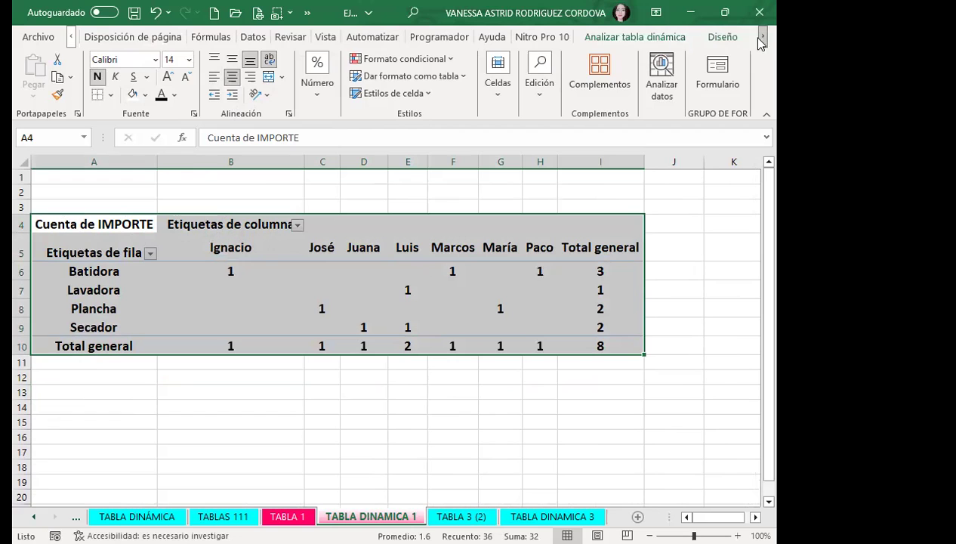
{"action": "left_click", "coordinate": [719, 38]}
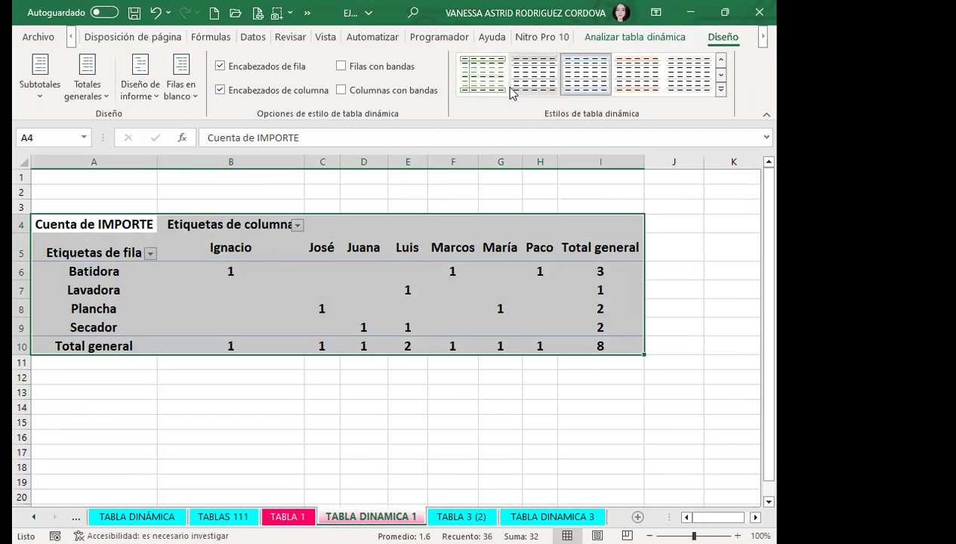
{"action": "left_click", "coordinate": [721, 91]}
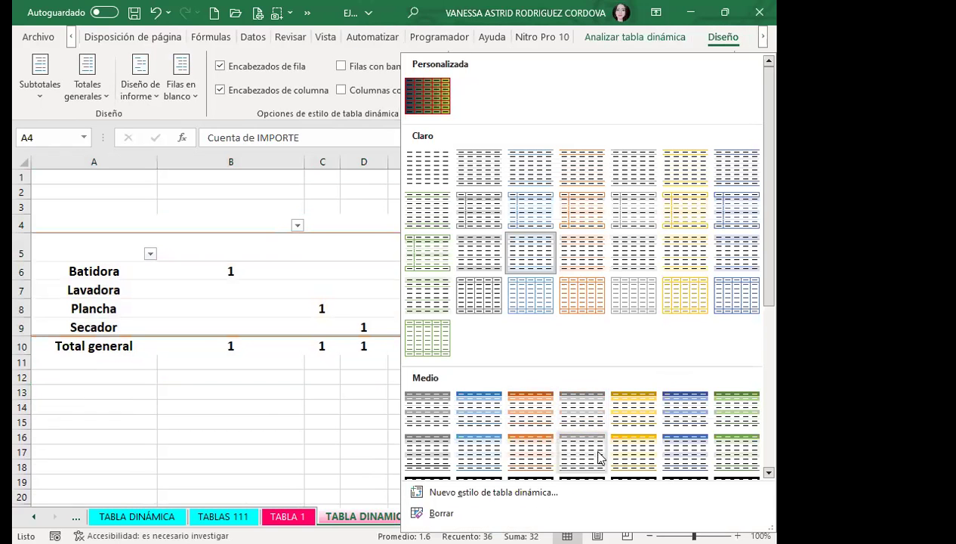
{"action": "scroll", "coordinate": [633, 442], "scroll_direction": "down", "scroll_amount": 3}
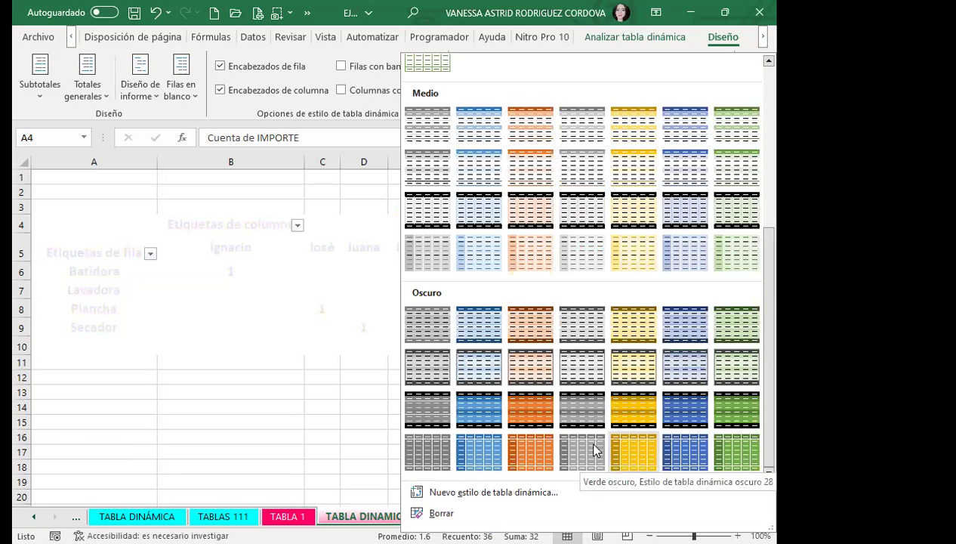
{"action": "left_click", "coordinate": [441, 491]}
Step: Give Primera franja de columnas a pink-to-blue gradient fill and save Estilo de tabla dinámica 2
{"action": "left_click", "coordinate": [305, 149]}
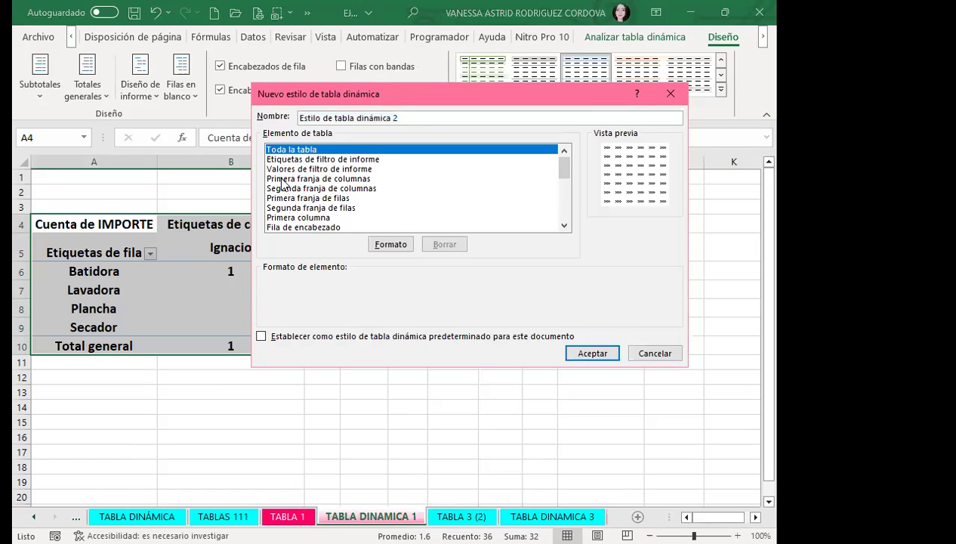
{"action": "left_click", "coordinate": [293, 179]}
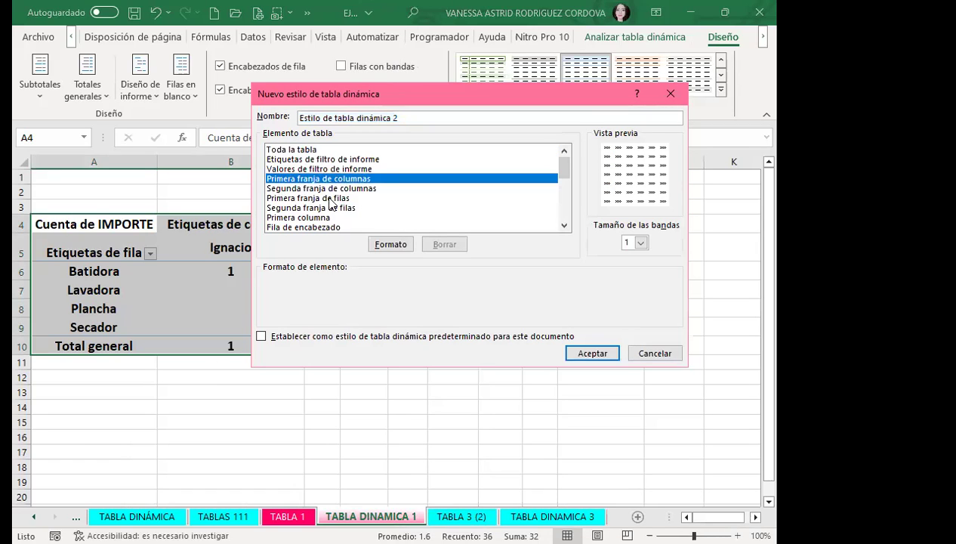
{"action": "left_click", "coordinate": [378, 241]}
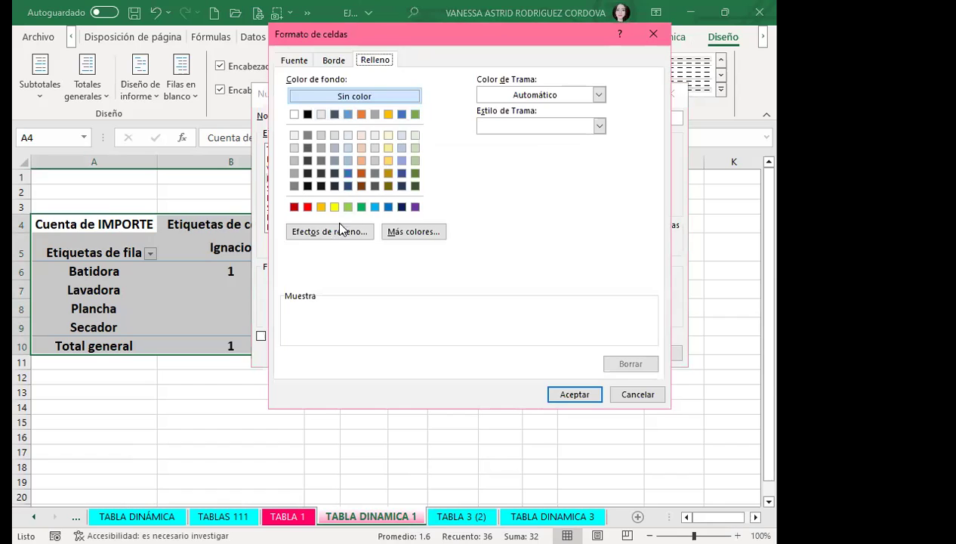
{"action": "left_click", "coordinate": [320, 231]}
{"action": "left_click", "coordinate": [534, 125]}
{"action": "left_click", "coordinate": [492, 306]}
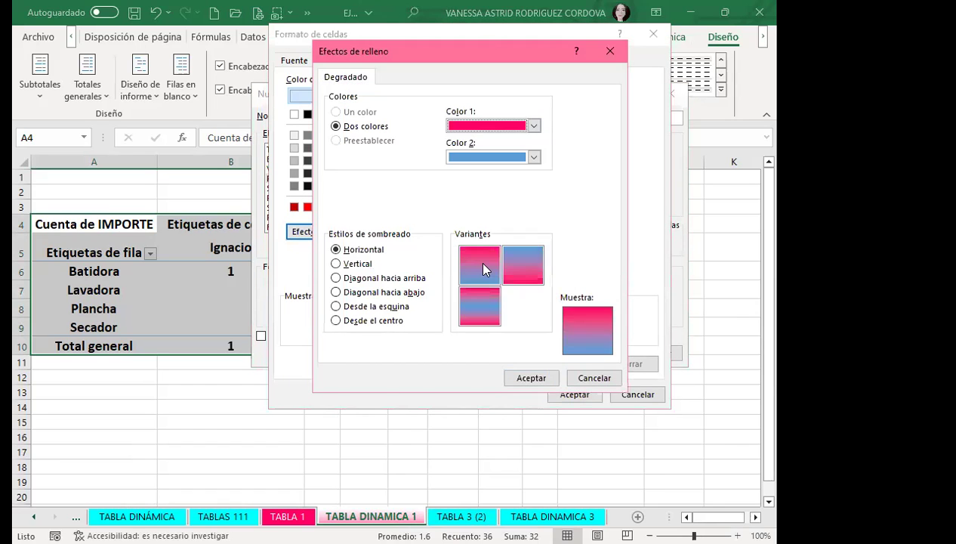
{"action": "left_click", "coordinate": [523, 380]}
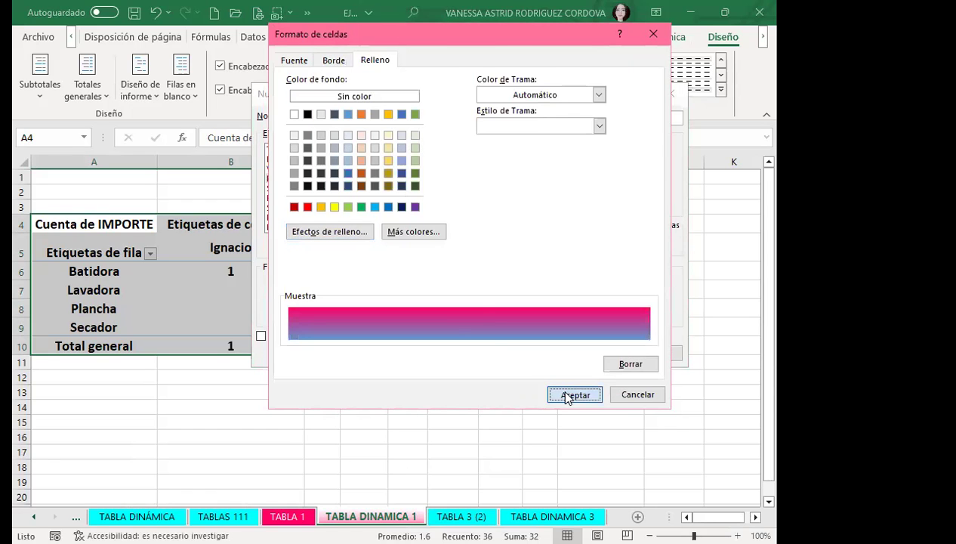
{"action": "left_click", "coordinate": [571, 396]}
{"action": "left_click", "coordinate": [589, 351]}
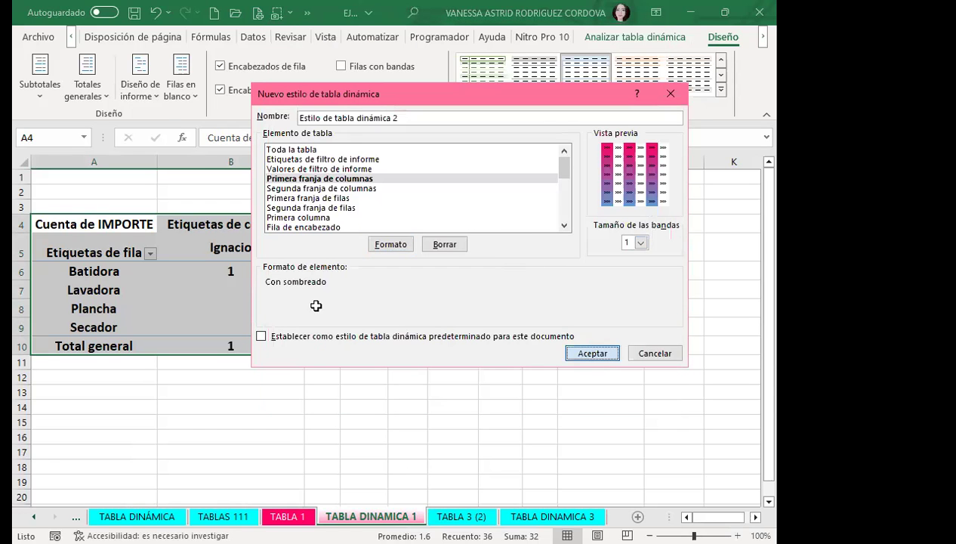
Step: Apply the grey custom style to the pivot table, then cancel another new style
{"action": "left_click", "coordinate": [721, 91]}
{"action": "left_click", "coordinate": [487, 93]}
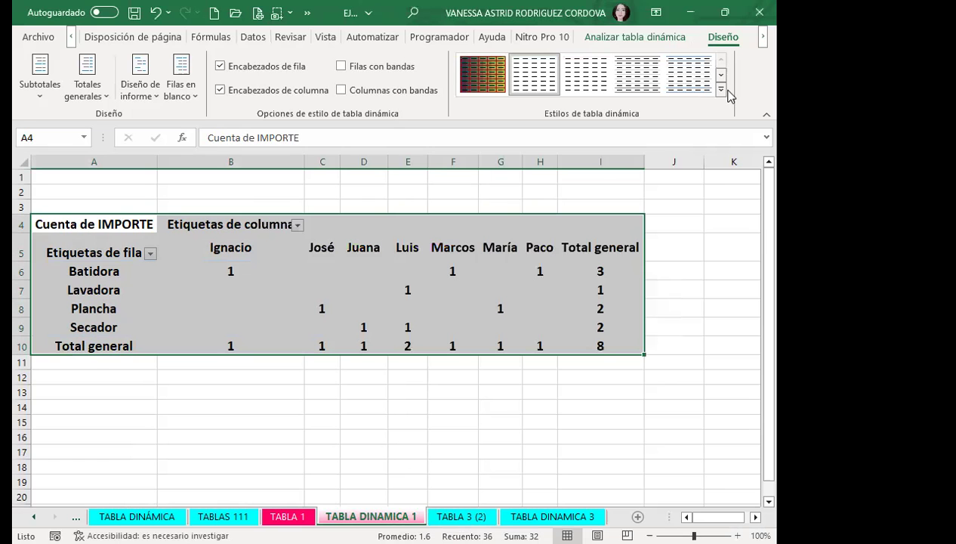
{"action": "left_click", "coordinate": [721, 90]}
{"action": "left_click", "coordinate": [495, 492]}
{"action": "left_click", "coordinate": [298, 160]}
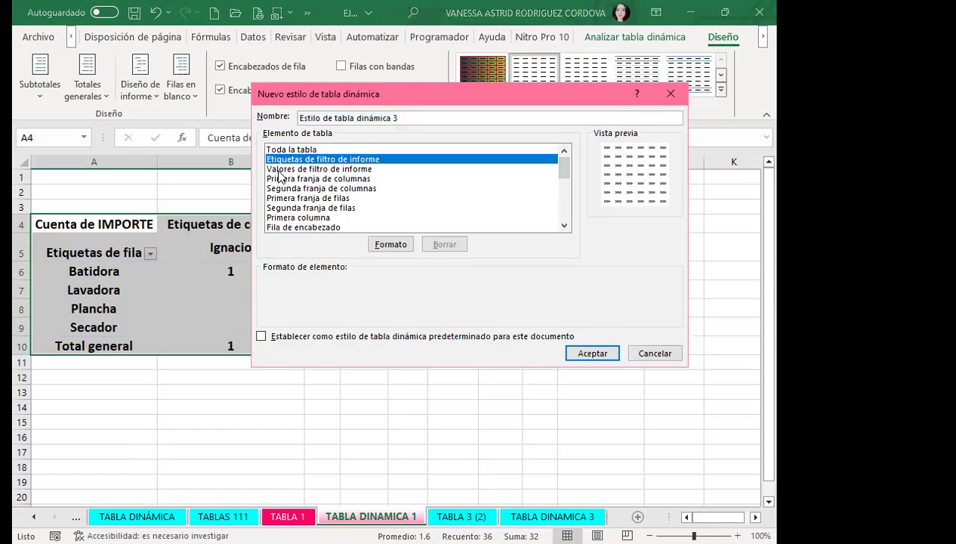
{"action": "left_click", "coordinate": [291, 149]}
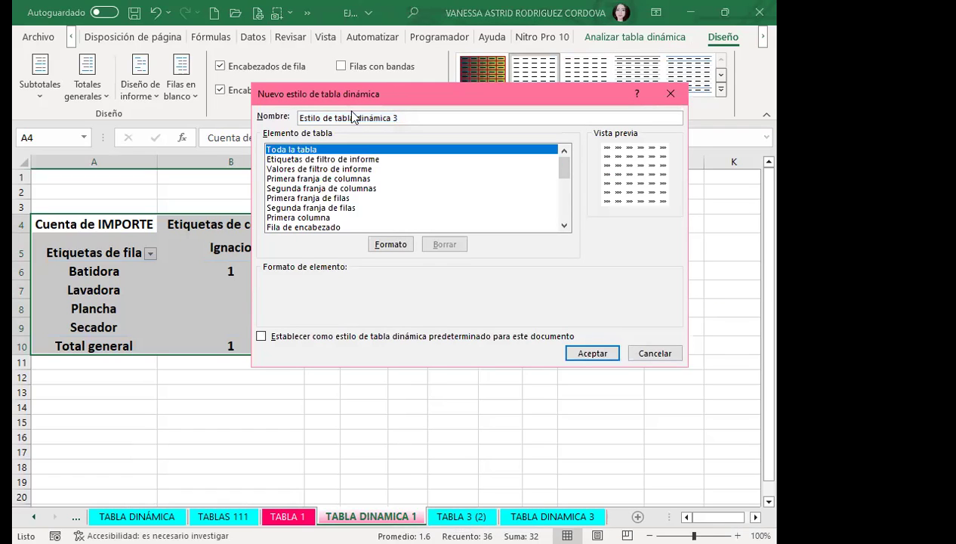
{"action": "left_click", "coordinate": [654, 353]}
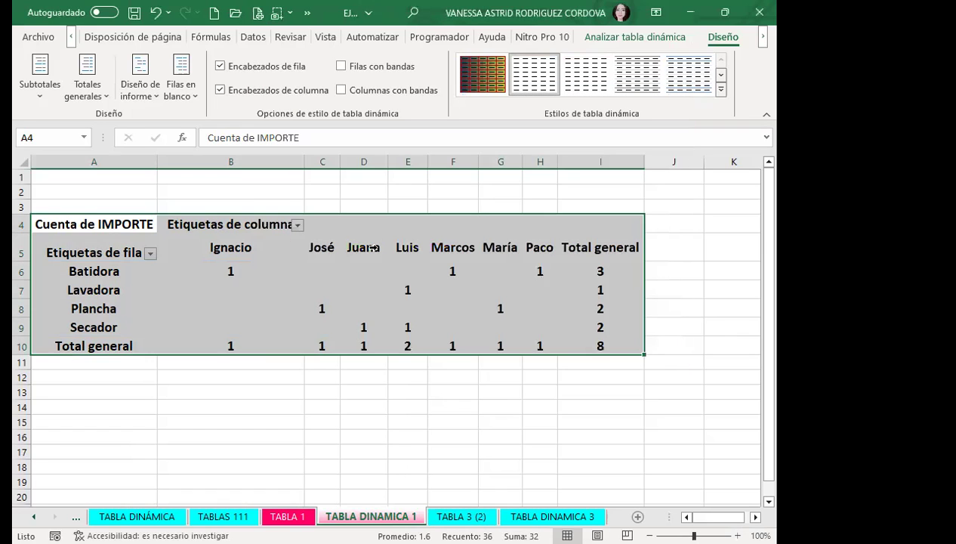
Step: Select the whole pivot table A4:I10
{"action": "left_click", "coordinate": [296, 254]}
{"action": "left_click_drag", "start_coordinate": [66, 248], "coordinate": [616, 240]}
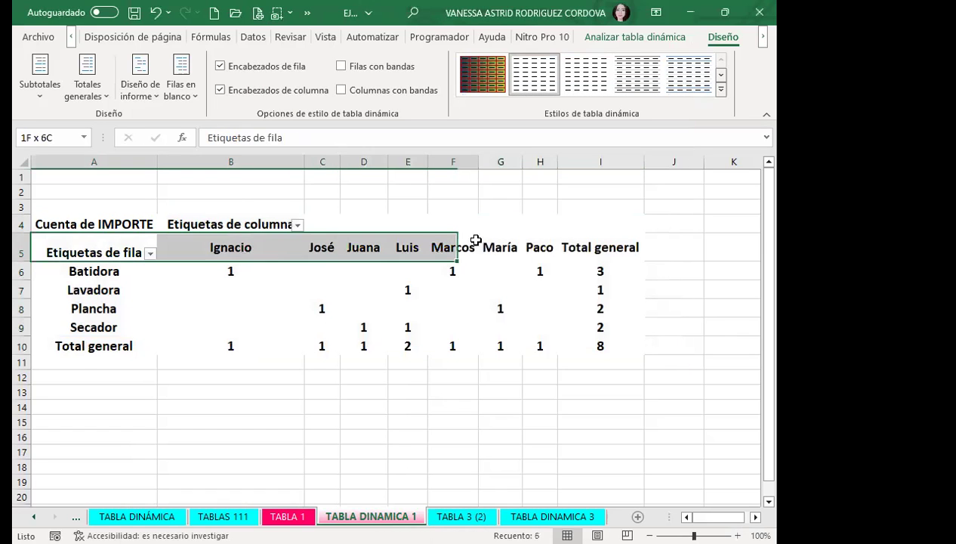
{"action": "left_click", "coordinate": [70, 36]}
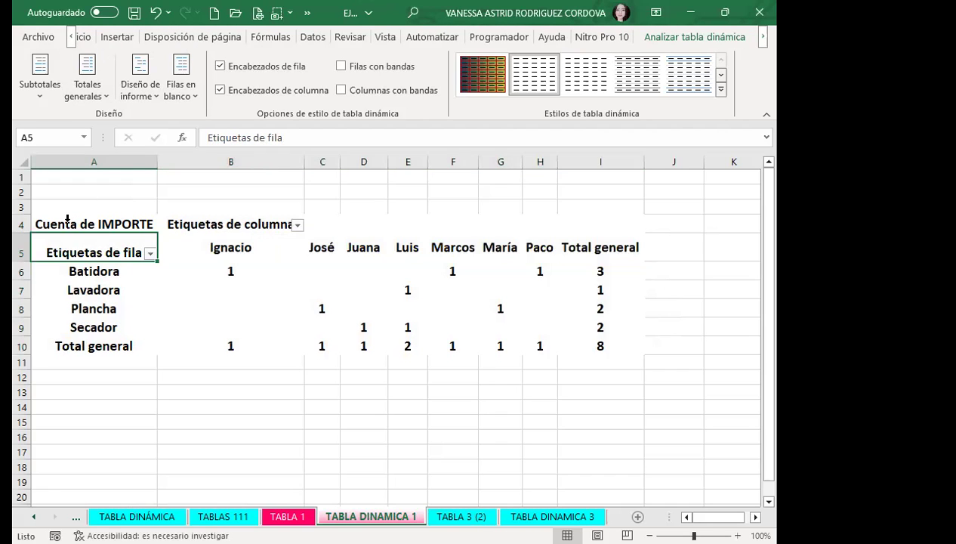
{"action": "left_click", "coordinate": [67, 221]}
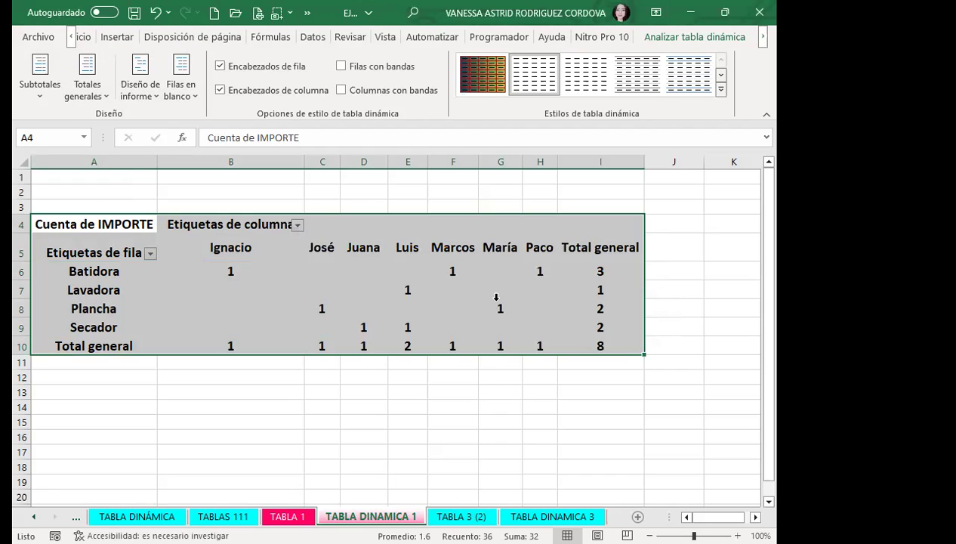
Step: Give every pivot table cell green outline and inside borders
{"action": "double_click", "coordinate": [77, 36]}
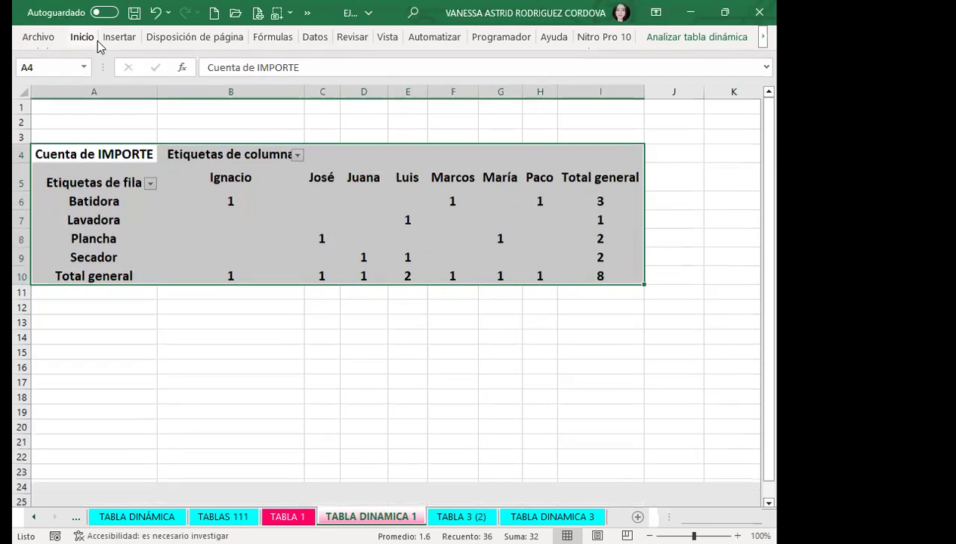
{"action": "left_click", "coordinate": [95, 39]}
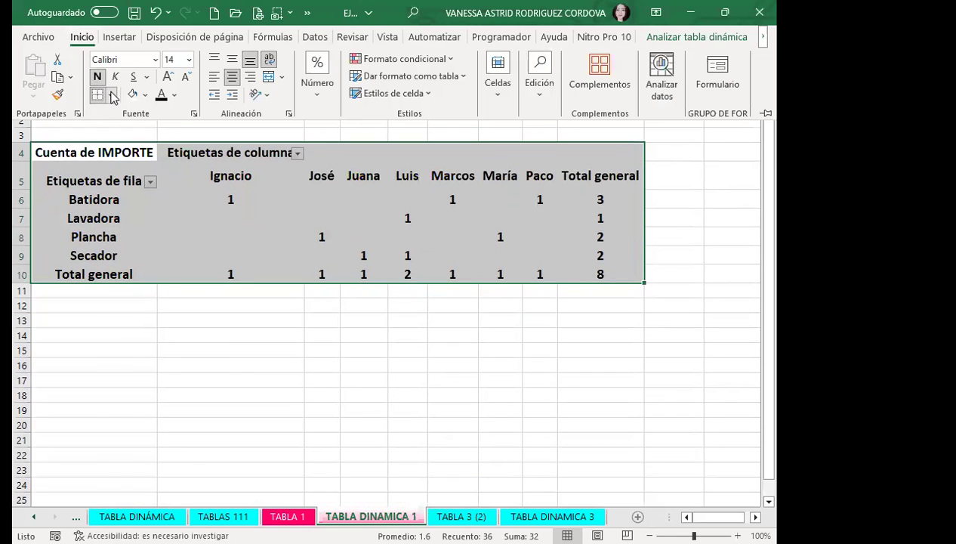
{"action": "left_click", "coordinate": [112, 95]}
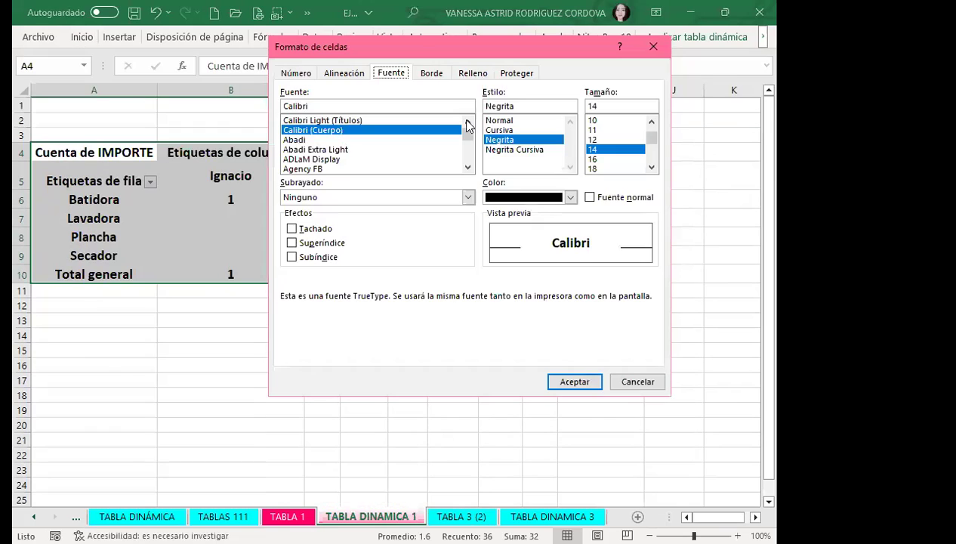
{"action": "left_click", "coordinate": [431, 73]}
{"action": "left_click", "coordinate": [360, 193]}
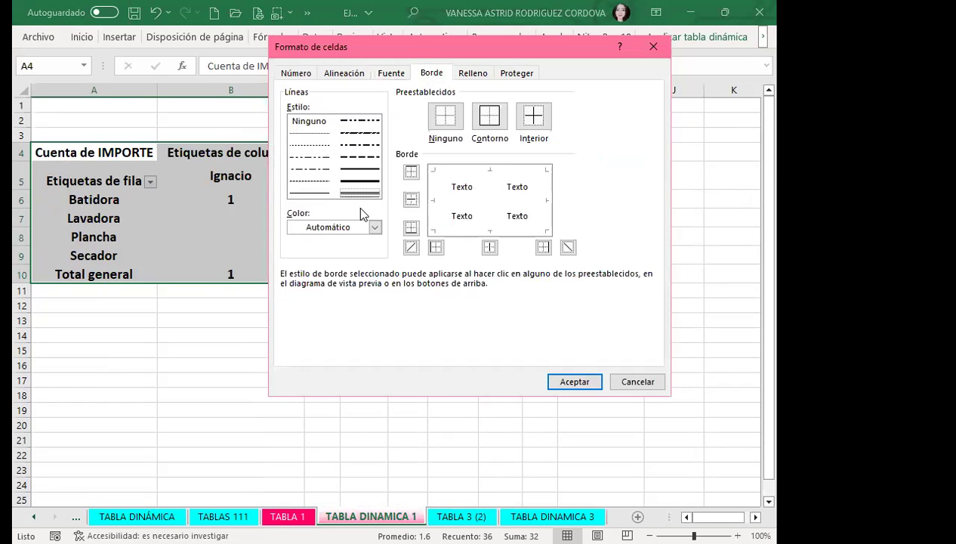
{"action": "left_click", "coordinate": [375, 226]}
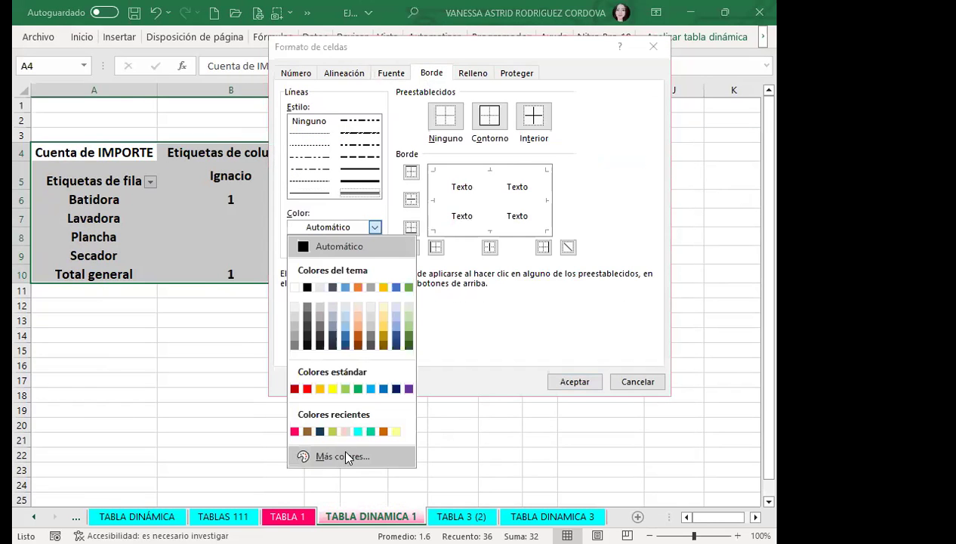
{"action": "left_click", "coordinate": [346, 456]}
{"action": "left_click", "coordinate": [382, 198]}
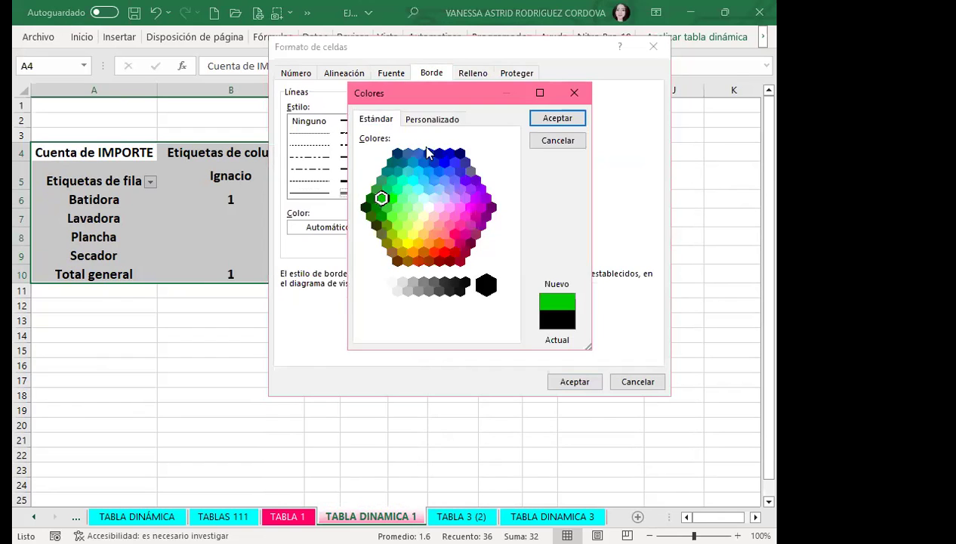
{"action": "left_click", "coordinate": [534, 117]}
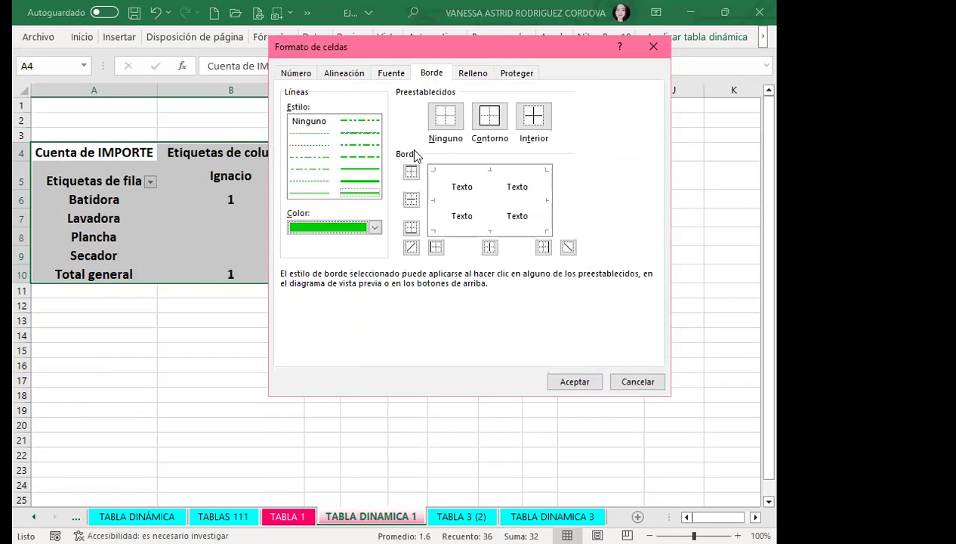
{"action": "left_click", "coordinate": [497, 125]}
{"action": "left_click", "coordinate": [533, 120]}
{"action": "left_click", "coordinate": [570, 383]}
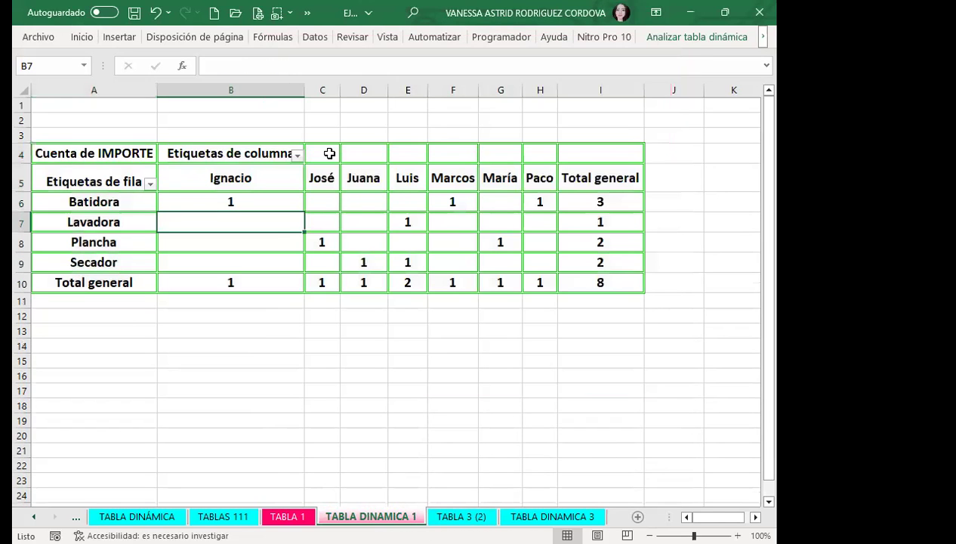
Step: Outline the empty cells C4:I4 as one green box without inner lines
{"action": "left_click_drag", "start_coordinate": [323, 153], "coordinate": [580, 154]}
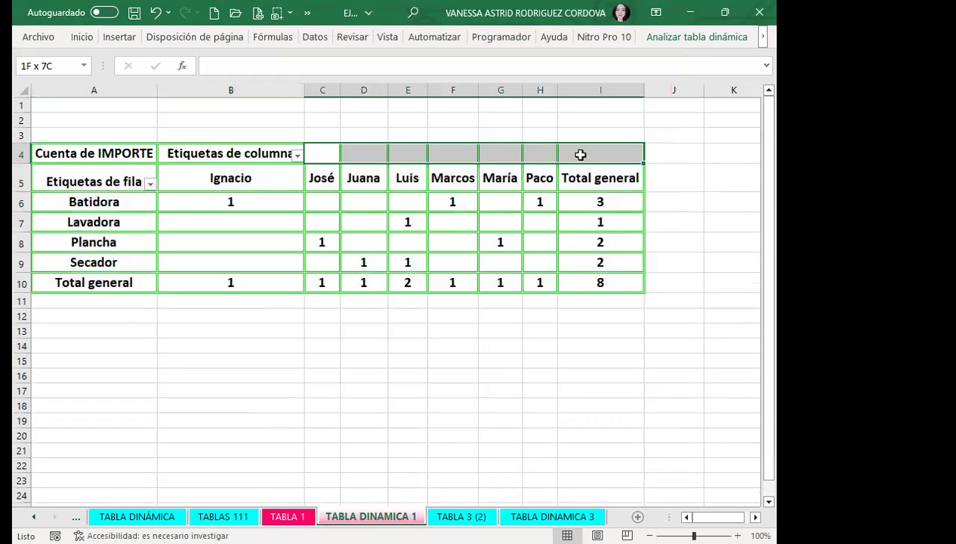
{"action": "left_click", "coordinate": [80, 37]}
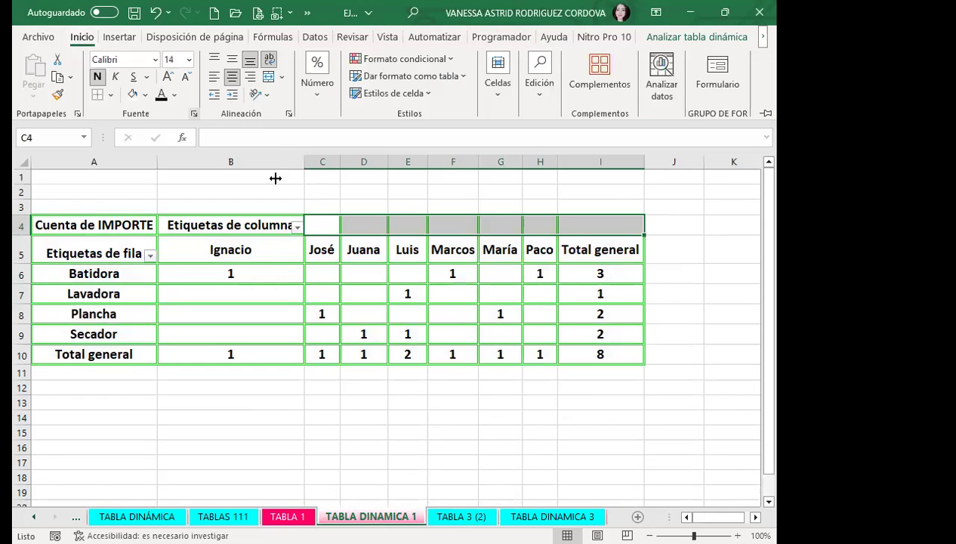
{"action": "left_click", "coordinate": [193, 114]}
{"action": "left_click", "coordinate": [431, 73]}
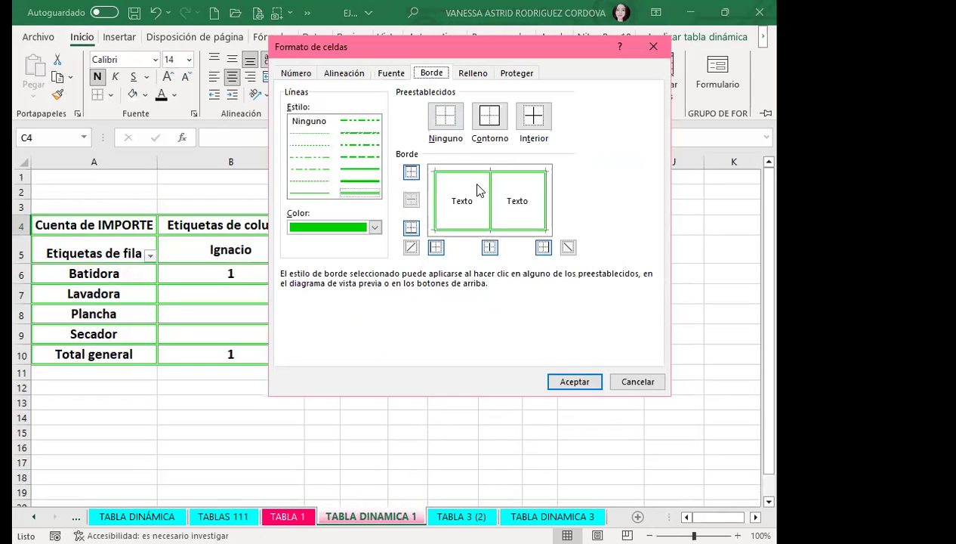
{"action": "left_click", "coordinate": [542, 381]}
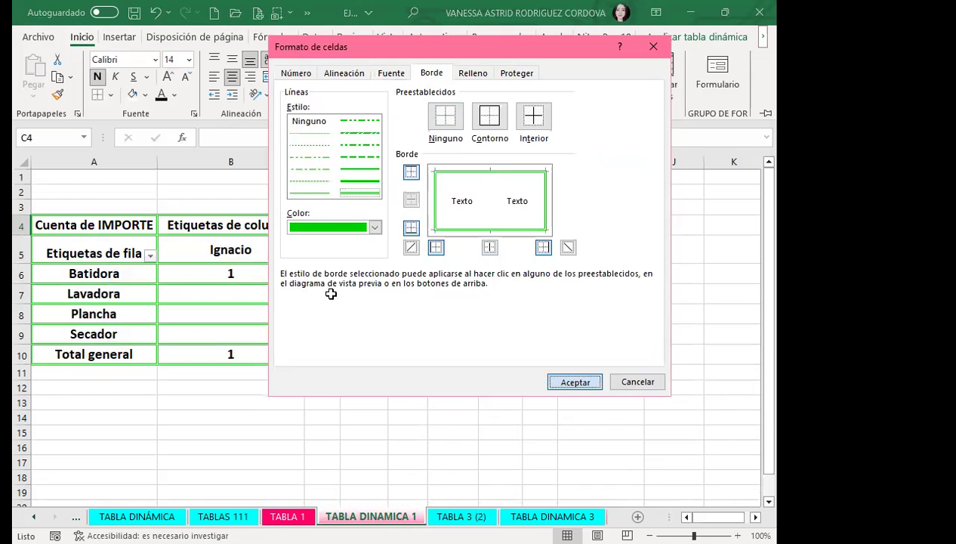
{"action": "left_click", "coordinate": [328, 293]}
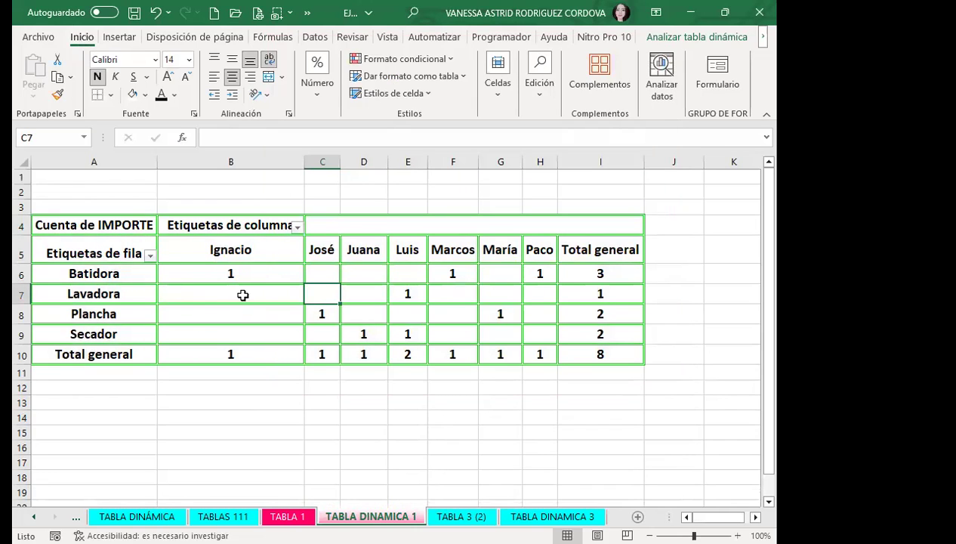
Step: Widen column B, make row 4 taller, and middle-align the header labels in A5 and A4:B4
{"action": "left_click", "coordinate": [580, 352]}
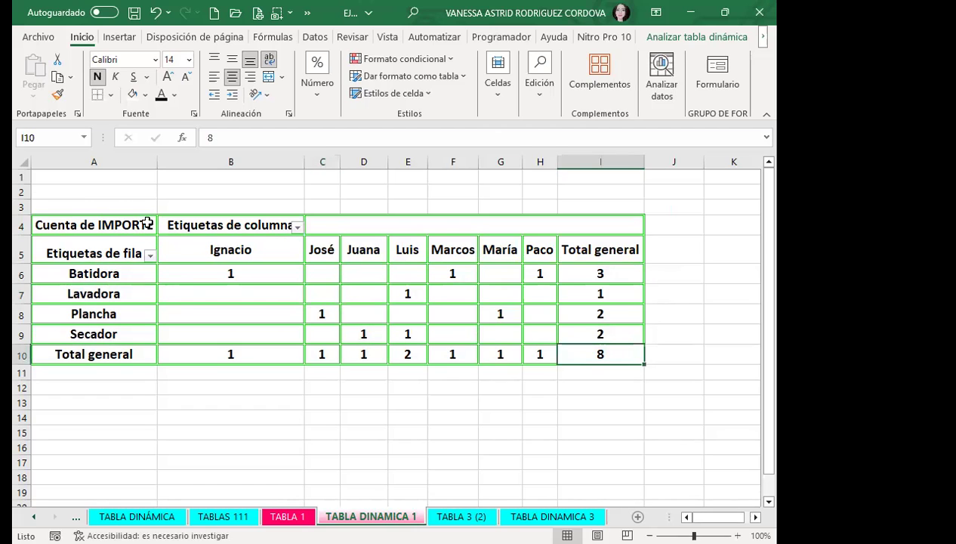
{"action": "left_click_drag", "start_coordinate": [304, 162], "coordinate": [315, 162]}
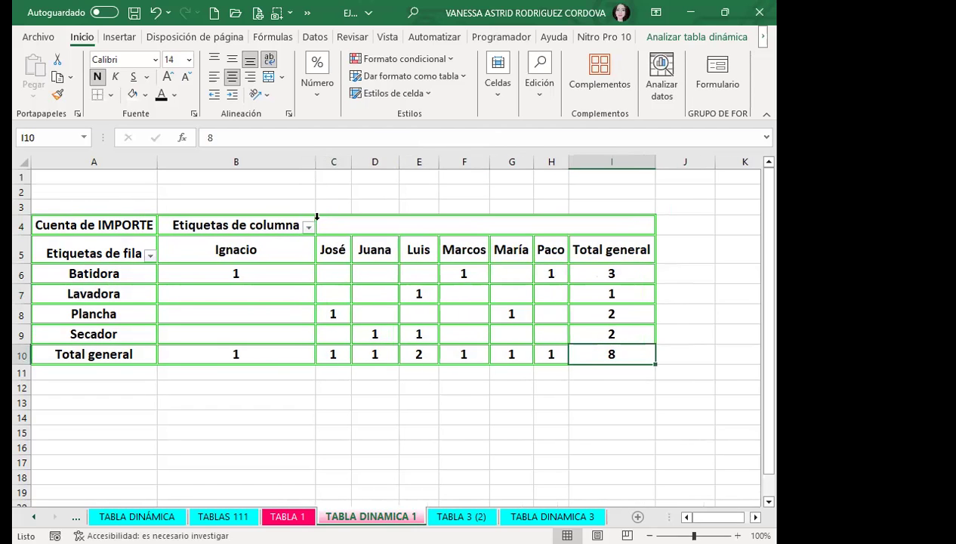
{"action": "left_click", "coordinate": [264, 333]}
{"action": "left_click", "coordinate": [99, 247]}
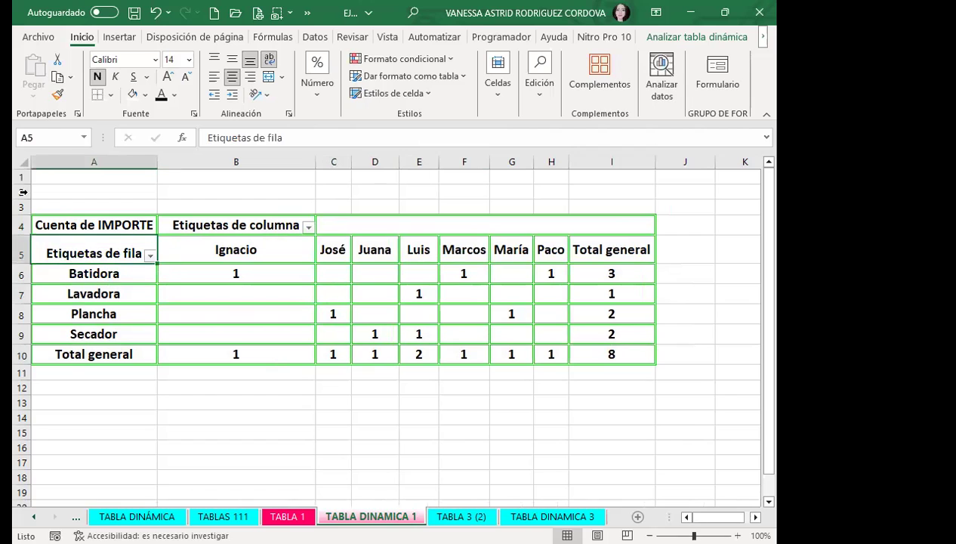
{"action": "left_click", "coordinate": [231, 59]}
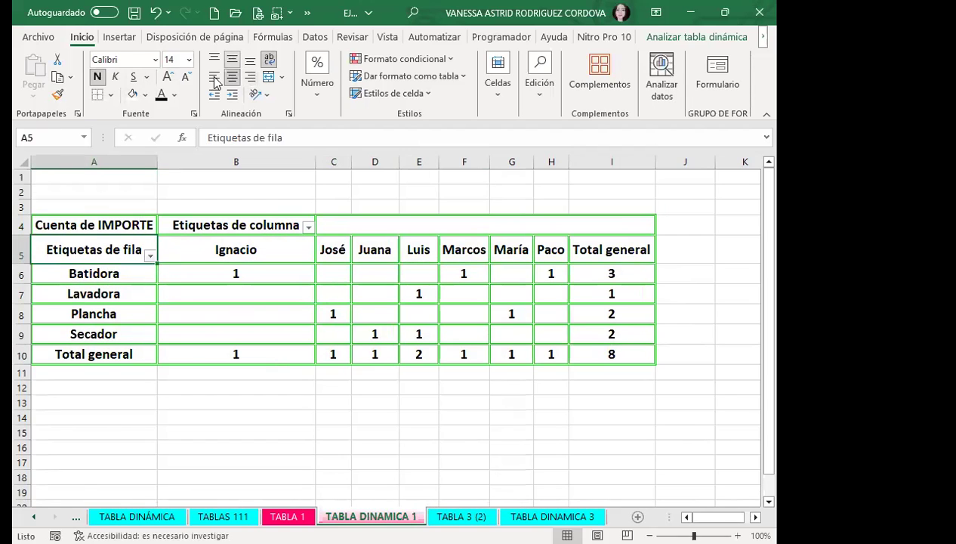
{"action": "left_click", "coordinate": [165, 275]}
{"action": "left_click_drag", "start_coordinate": [25, 234], "coordinate": [27, 247]}
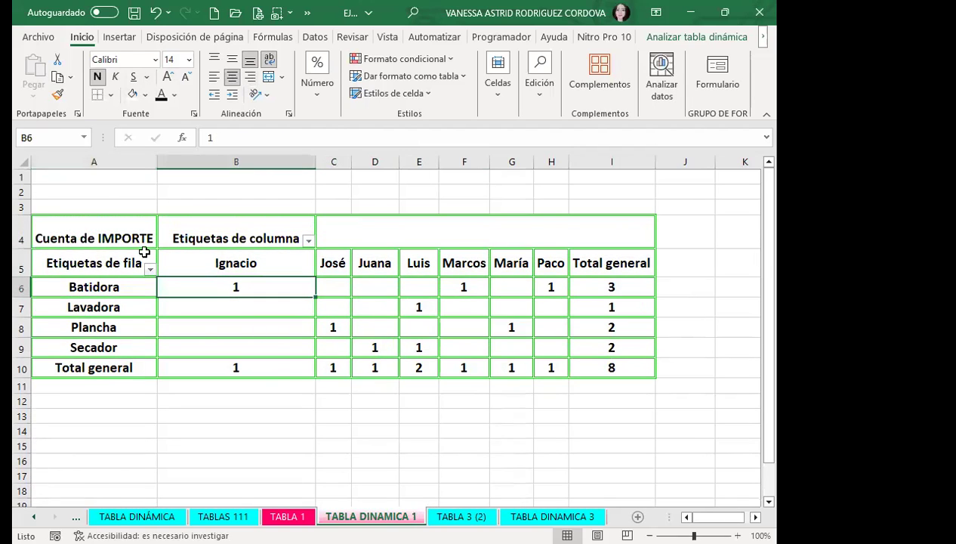
{"action": "left_click_drag", "start_coordinate": [90, 233], "coordinate": [202, 228]}
{"action": "left_click", "coordinate": [232, 58]}
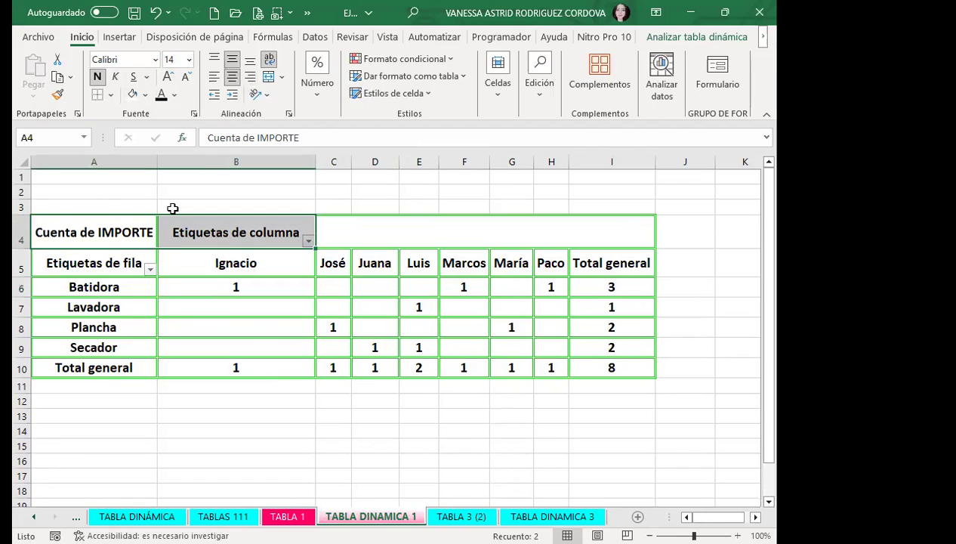
Step: Left-align the item names in A6:A10
{"action": "left_click", "coordinate": [167, 325]}
{"action": "left_click_drag", "start_coordinate": [83, 291], "coordinate": [75, 368]}
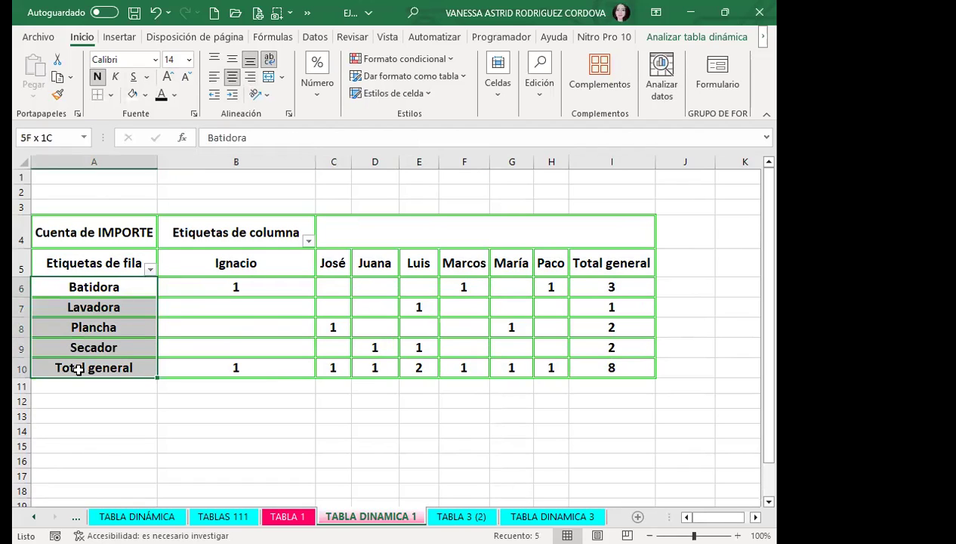
{"action": "left_click", "coordinate": [213, 79]}
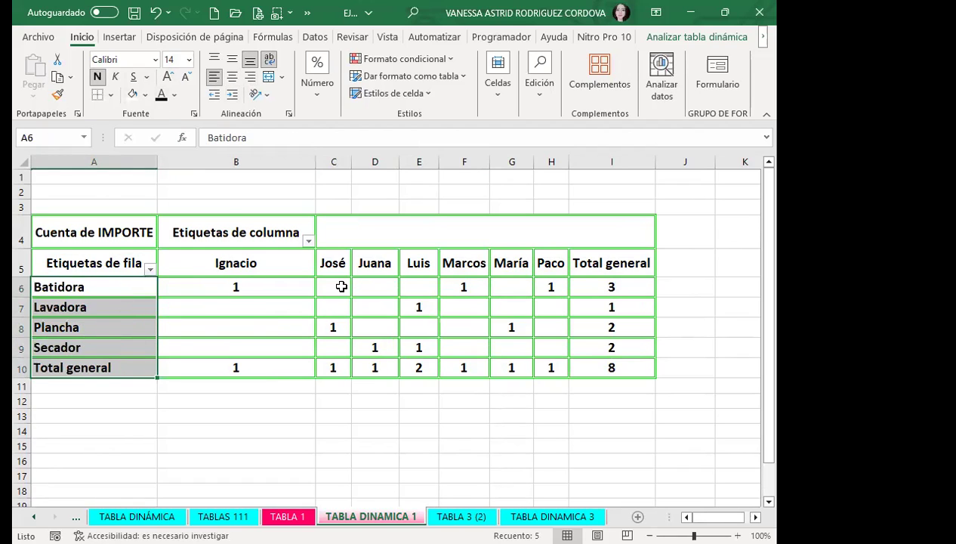
{"action": "left_click", "coordinate": [166, 291]}
{"action": "left_click", "coordinate": [160, 334]}
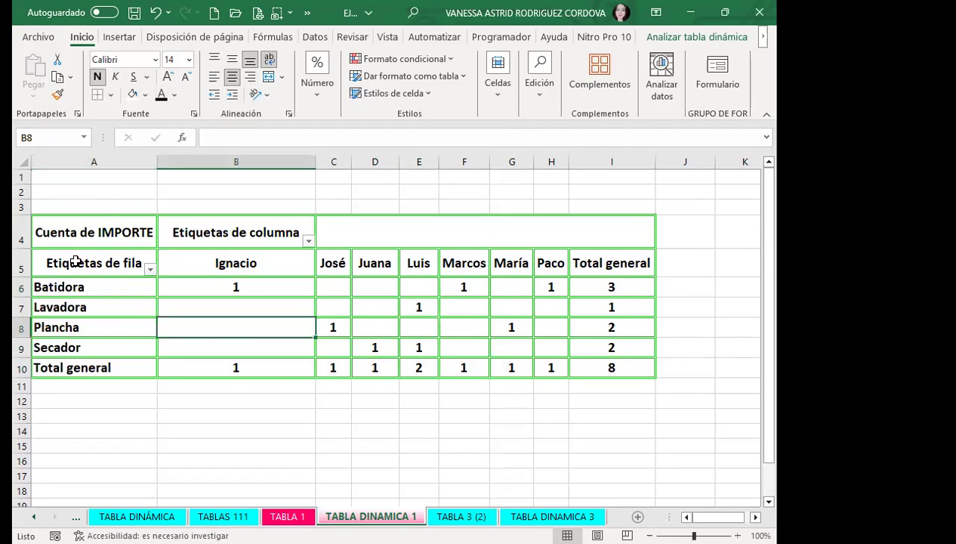
Step: Hide the sheet gridlines via Vista > Mostrar
{"action": "left_click", "coordinate": [114, 189]}
{"action": "left_click", "coordinate": [420, 37]}
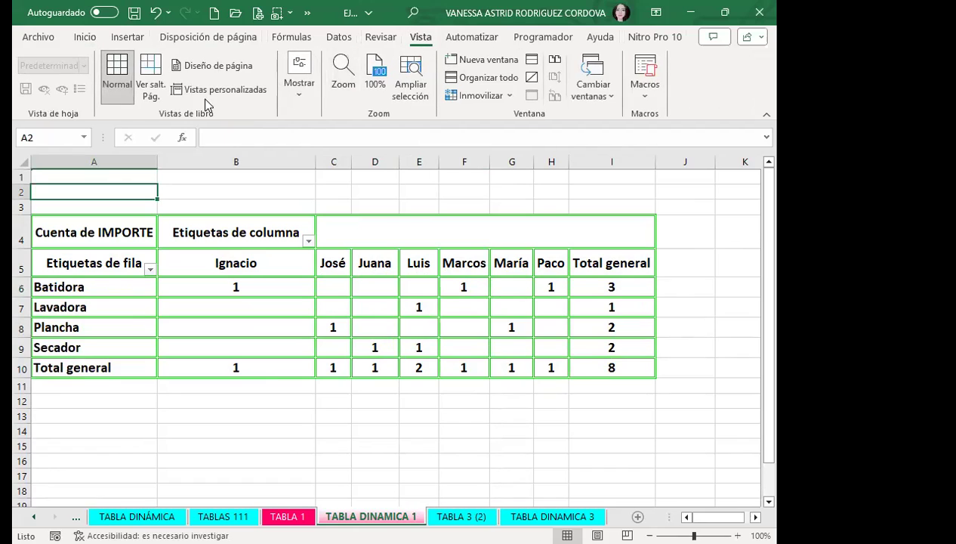
{"action": "left_click", "coordinate": [299, 84]}
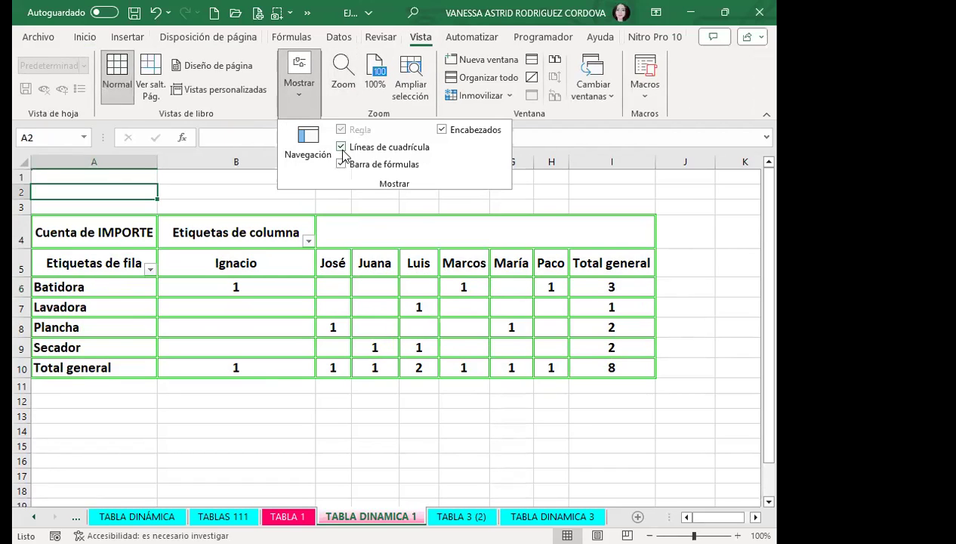
{"action": "left_click", "coordinate": [341, 148]}
{"action": "left_click", "coordinate": [188, 193]}
{"action": "left_click", "coordinate": [377, 193]}
{"action": "left_click", "coordinate": [269, 179]}
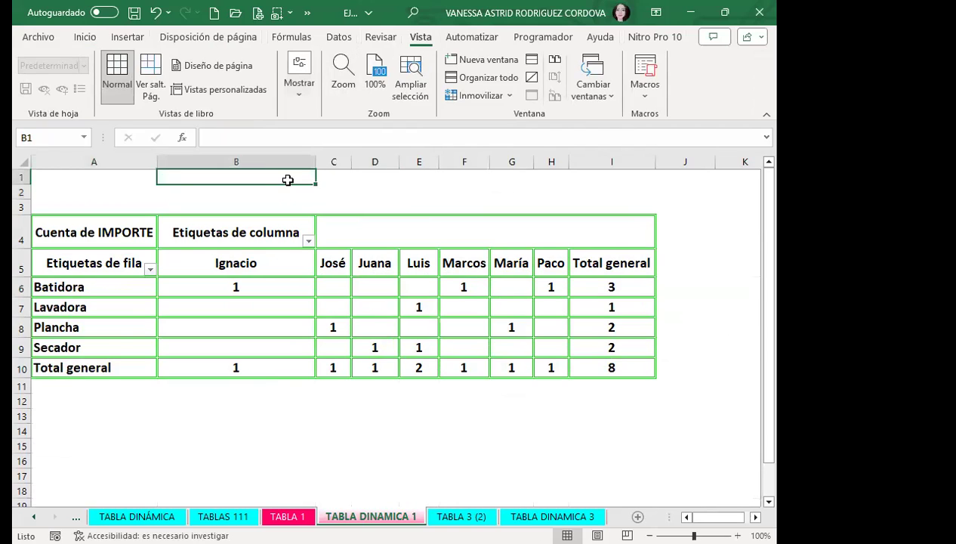
{"action": "left_click", "coordinate": [325, 195]}
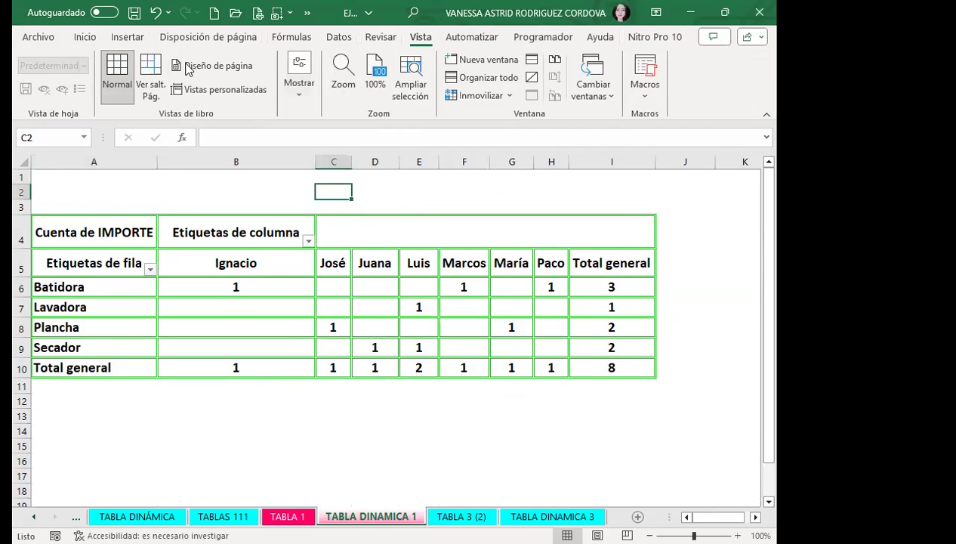
Step: Start editing the page header and browse for a picture to insert
{"action": "left_click", "coordinate": [137, 46]}
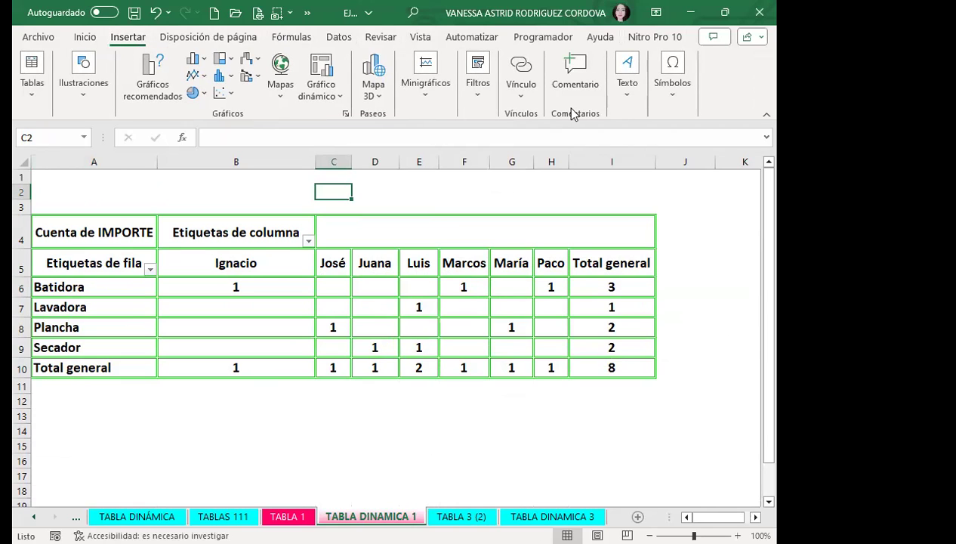
{"action": "left_click", "coordinate": [627, 75]}
{"action": "left_click", "coordinate": [641, 154]}
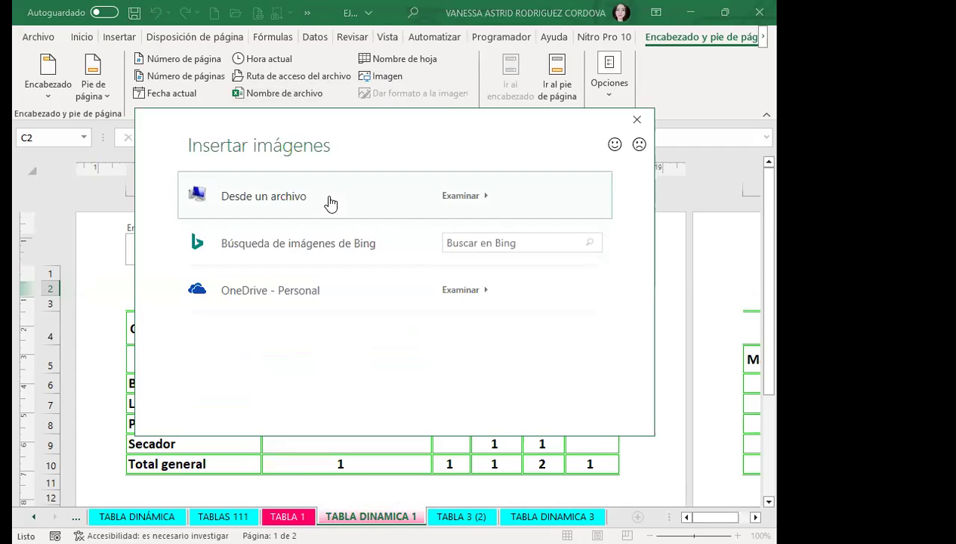
{"action": "left_click", "coordinate": [326, 198]}
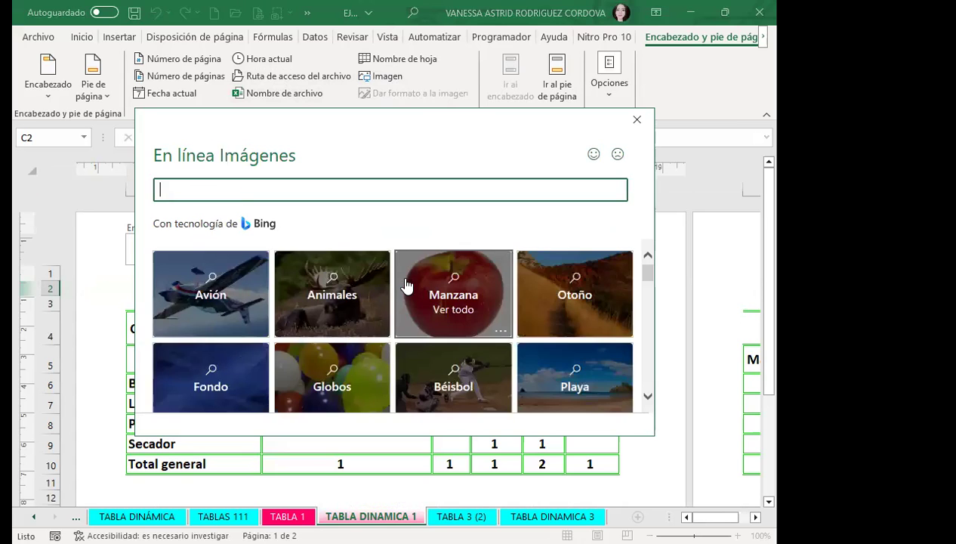
Step: Insert a colourful people photo from the online Reunión images into the centre header
{"action": "scroll", "coordinate": [419, 310], "scroll_direction": "down", "scroll_amount": 1}
{"action": "scroll", "coordinate": [419, 311], "scroll_direction": "down", "scroll_amount": 1}
{"action": "scroll", "coordinate": [419, 312], "scroll_direction": "down", "scroll_amount": 1}
{"action": "scroll", "coordinate": [419, 312], "scroll_direction": "down", "scroll_amount": 1}
{"action": "scroll", "coordinate": [420, 312], "scroll_direction": "down", "scroll_amount": 1}
{"action": "scroll", "coordinate": [419, 312], "scroll_direction": "down", "scroll_amount": 1}
{"action": "scroll", "coordinate": [420, 314], "scroll_direction": "down", "scroll_amount": 1}
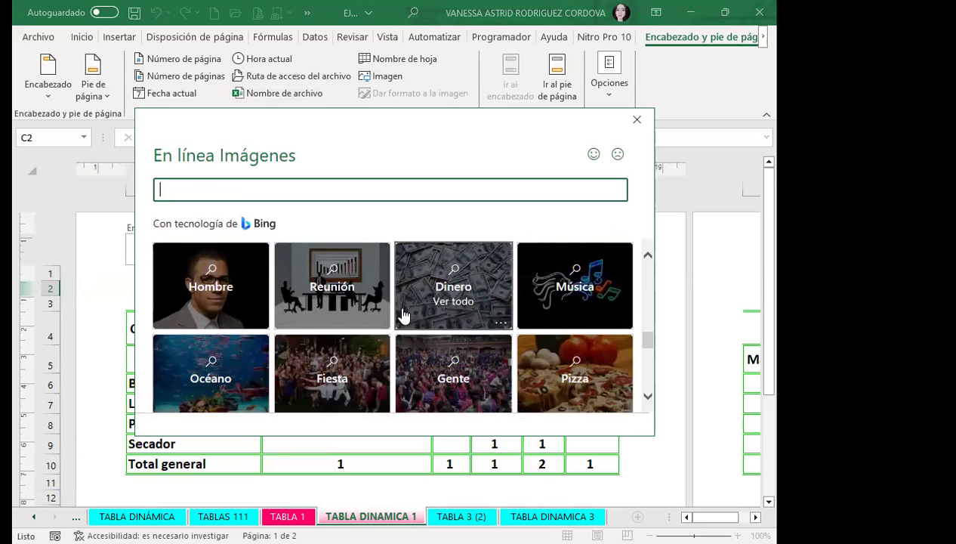
{"action": "left_click", "coordinate": [310, 280]}
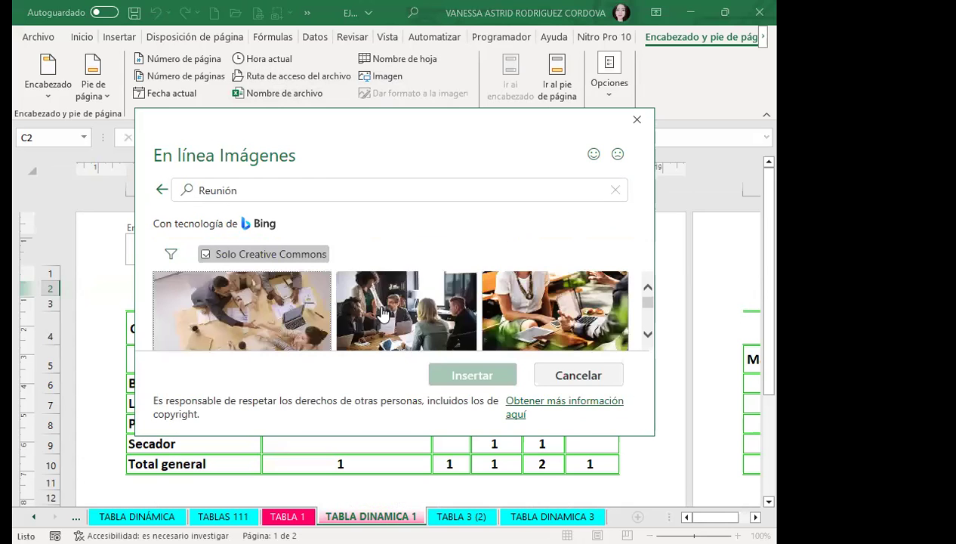
{"action": "scroll", "coordinate": [383, 314], "scroll_direction": "down", "scroll_amount": 1}
{"action": "scroll", "coordinate": [383, 314], "scroll_direction": "down", "scroll_amount": 1}
{"action": "scroll", "coordinate": [383, 313], "scroll_direction": "down", "scroll_amount": 1}
{"action": "scroll", "coordinate": [383, 313], "scroll_direction": "down", "scroll_amount": 1}
{"action": "scroll", "coordinate": [383, 314], "scroll_direction": "down", "scroll_amount": 3}
{"action": "left_click", "coordinate": [580, 302]}
{"action": "left_click", "coordinate": [491, 377]}
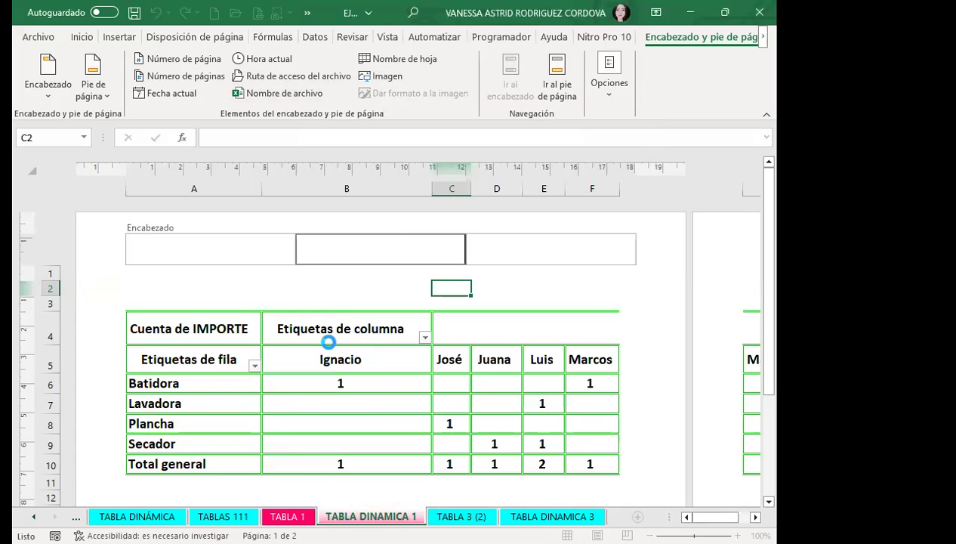
Step: Push the header picture down by adding blank lines before &[Imagen]
{"action": "left_click", "coordinate": [354, 238]}
{"action": "key", "text": "Return"}
{"action": "key", "text": "Return"}
{"action": "key", "text": "Return"}
{"action": "key", "text": "Return"}
{"action": "key", "text": "Return"}
{"action": "key", "text": "Return"}
{"action": "key", "text": "Return"}
{"action": "key", "text": "Return"}
{"action": "key", "text": "Return"}
{"action": "left_click", "coordinate": [528, 288]}
{"action": "scroll", "coordinate": [307, 357], "scroll_direction": "down", "scroll_amount": 5}
{"action": "scroll", "coordinate": [301, 360], "scroll_direction": "down", "scroll_amount": 5}
{"action": "scroll", "coordinate": [301, 361], "scroll_direction": "up", "scroll_amount": 2}
{"action": "scroll", "coordinate": [301, 360], "scroll_direction": "up", "scroll_amount": 8}
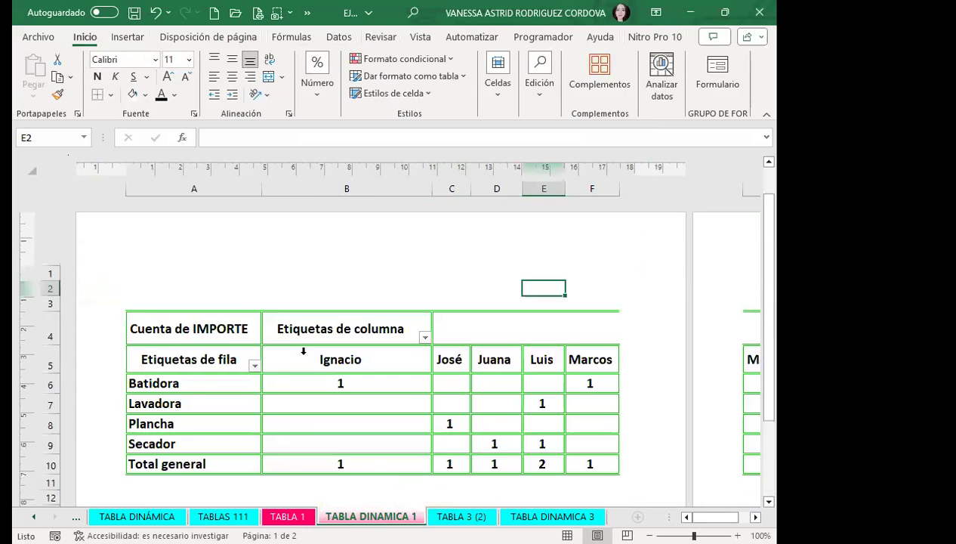
Step: Delete the blank lines above the picture in the centre header
{"action": "left_click", "coordinate": [391, 238]}
{"action": "left_click", "coordinate": [359, 357]}
{"action": "key", "text": "BackSpace"}
{"action": "key", "text": "BackSpace"}
{"action": "key", "text": "BackSpace"}
{"action": "key", "text": "BackSpace"}
{"action": "key", "text": "BackSpace"}
{"action": "key", "text": "BackSpace"}
{"action": "key", "text": "BackSpace"}
{"action": "left_click", "coordinate": [491, 291]}
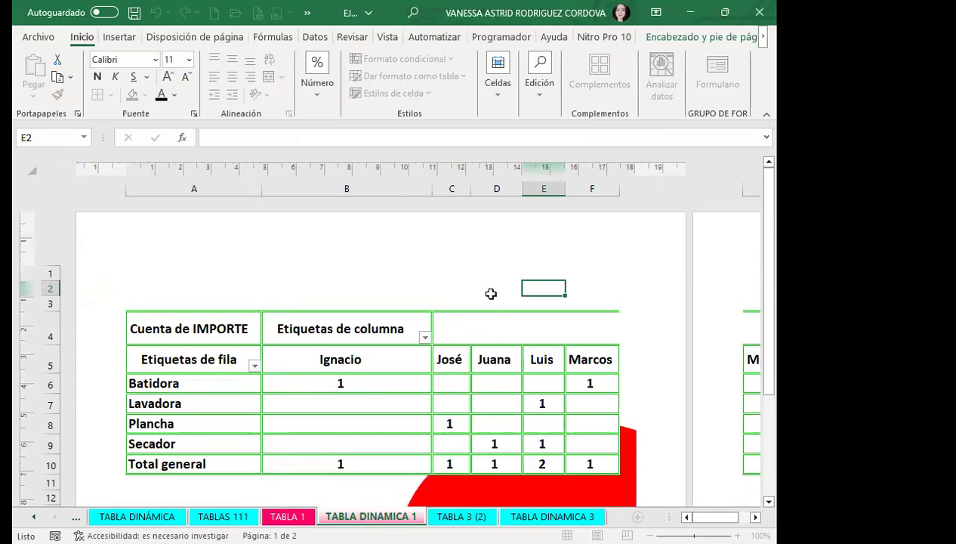
{"action": "scroll", "coordinate": [394, 352], "scroll_direction": "down", "scroll_amount": 5}
{"action": "scroll", "coordinate": [395, 349], "scroll_direction": "up", "scroll_amount": 5}
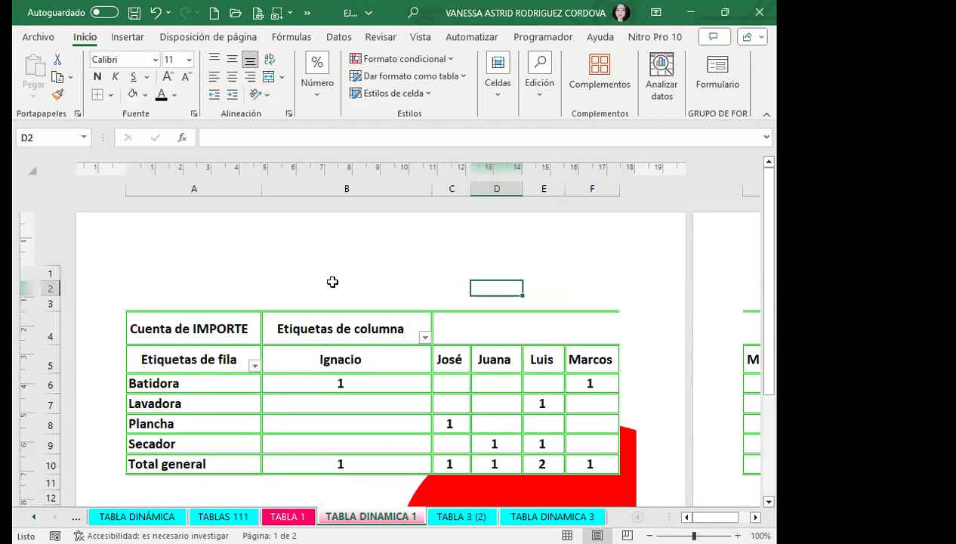
Step: Set the header picture's colour to Marca de agua so it appears as a faded watermark
{"action": "left_click", "coordinate": [335, 253]}
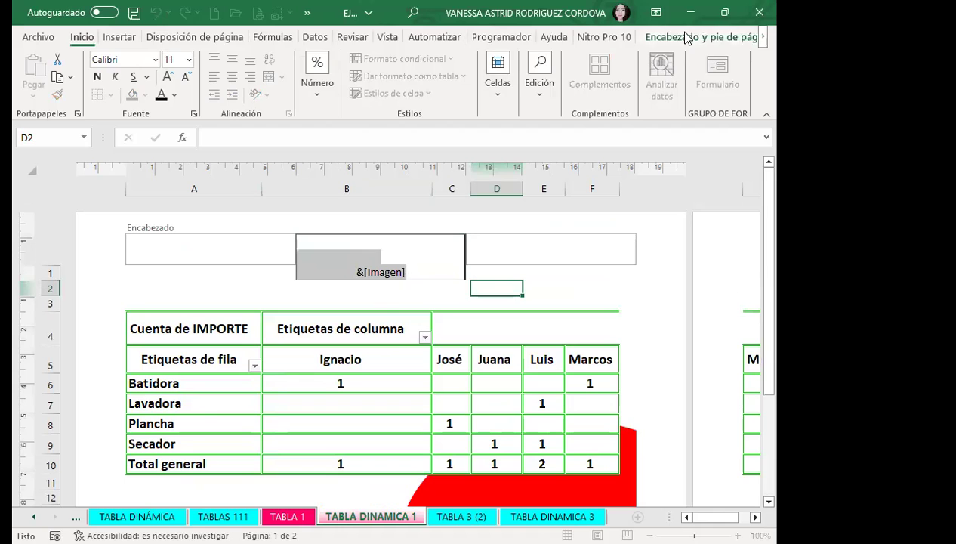
{"action": "left_click", "coordinate": [686, 37]}
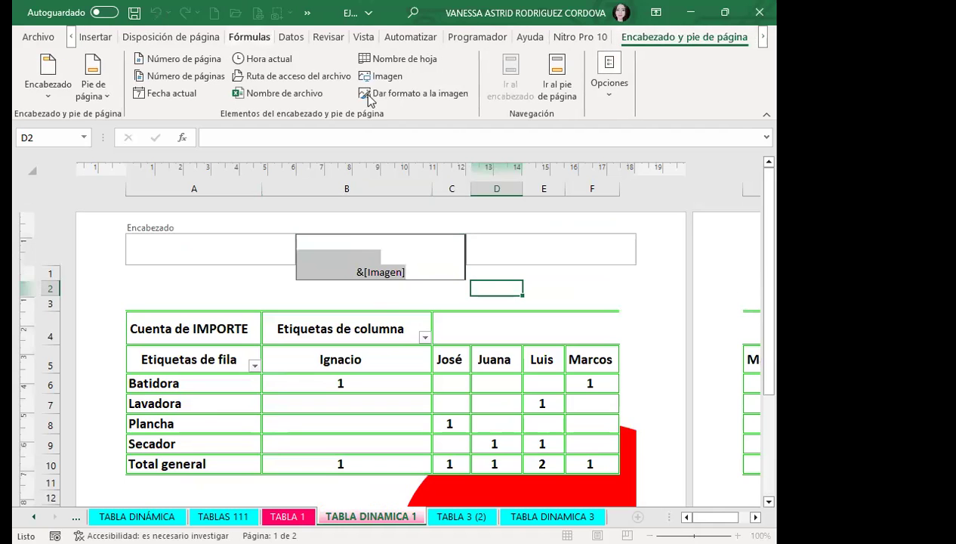
{"action": "left_click", "coordinate": [414, 93]}
{"action": "left_click", "coordinate": [437, 97]}
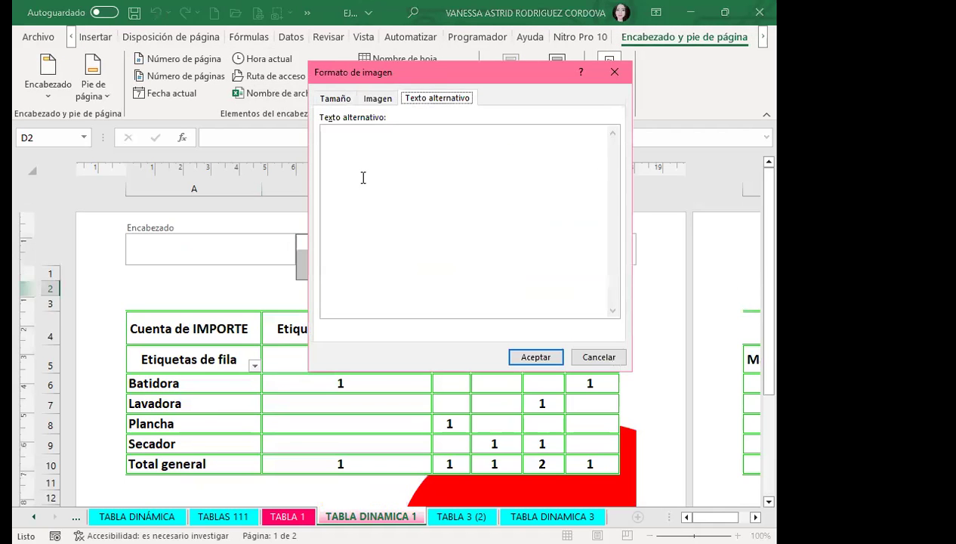
{"action": "left_click", "coordinate": [378, 100]}
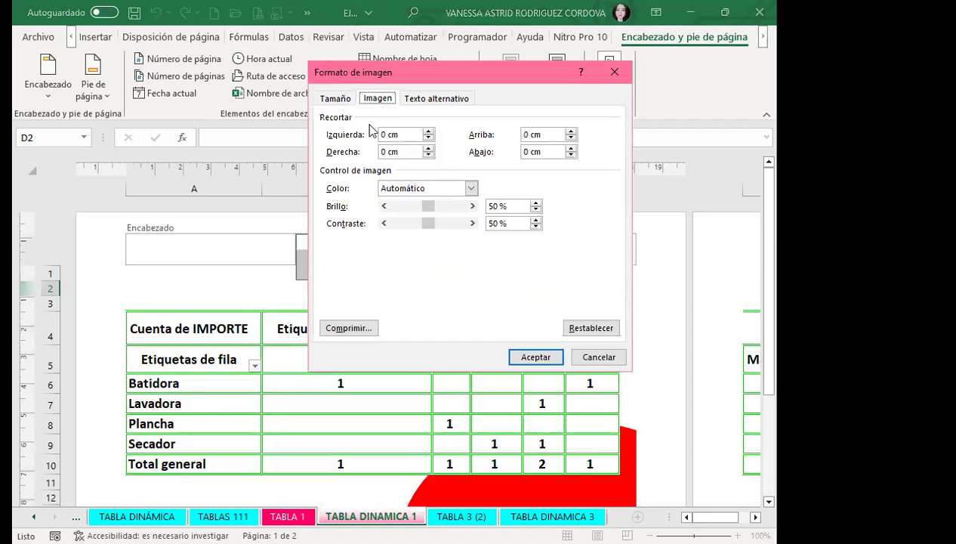
{"action": "left_click", "coordinate": [471, 188]}
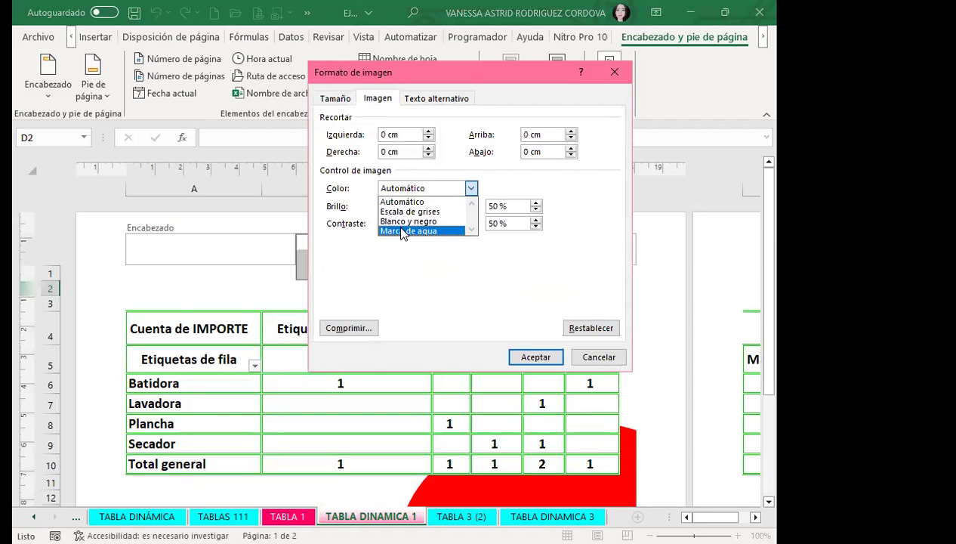
{"action": "left_click", "coordinate": [407, 230]}
{"action": "left_click", "coordinate": [533, 357]}
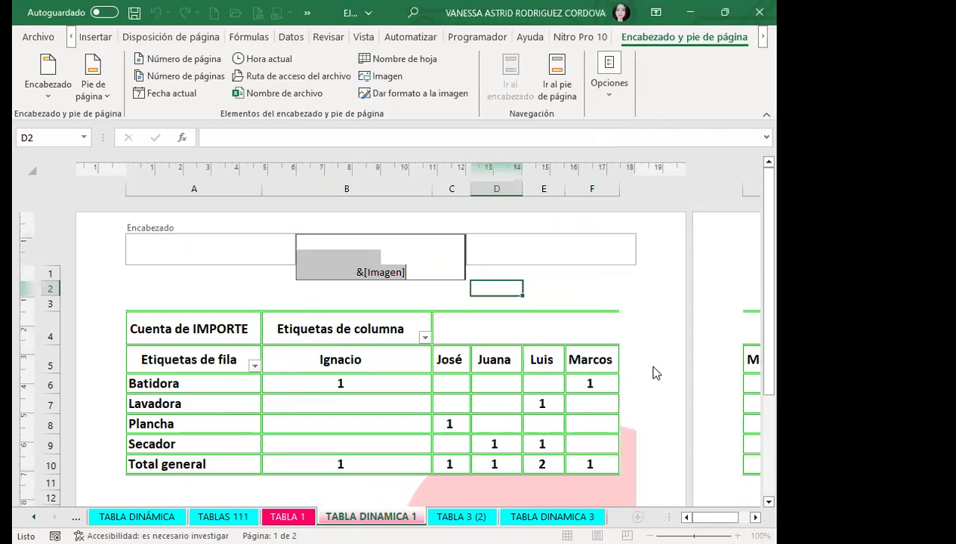
Step: Switch the TABLA DINAMICA 1 sheet from Page Layout back to Normal view
{"action": "left_click", "coordinate": [305, 281]}
{"action": "left_click", "coordinate": [517, 327]}
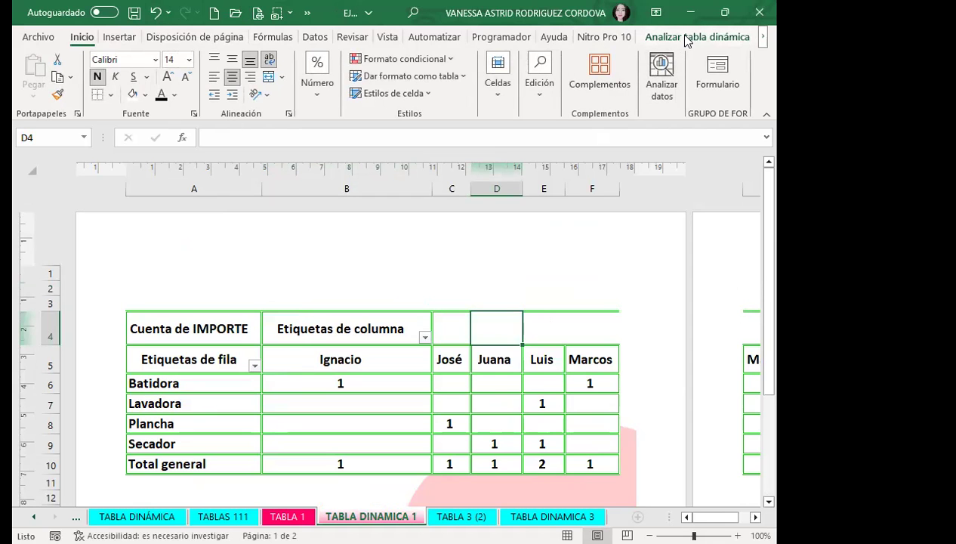
{"action": "left_click", "coordinate": [387, 37]}
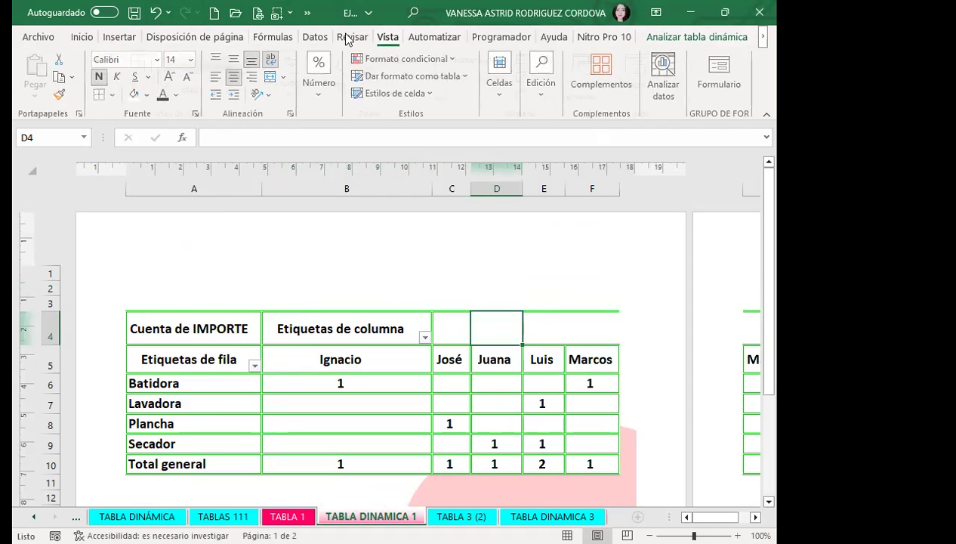
{"action": "left_click", "coordinate": [117, 76]}
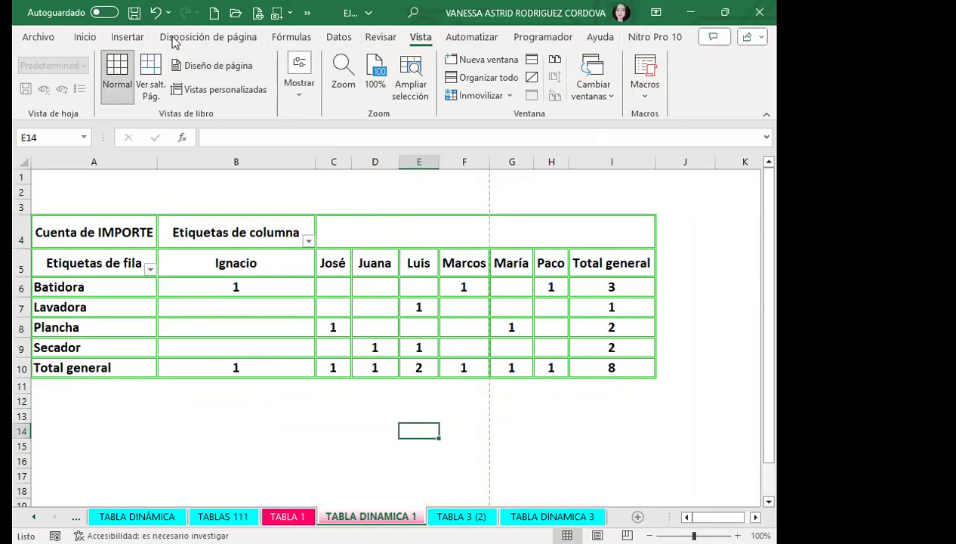
Step: Scroll and select empty cells to confirm the whole pivot through Total general column I shows
{"action": "left_click", "coordinate": [239, 431]}
{"action": "scroll", "coordinate": [272, 393], "scroll_direction": "down", "scroll_amount": 3}
{"action": "scroll", "coordinate": [276, 393], "scroll_direction": "up", "scroll_amount": 3}
{"action": "left_click", "coordinate": [253, 193]}
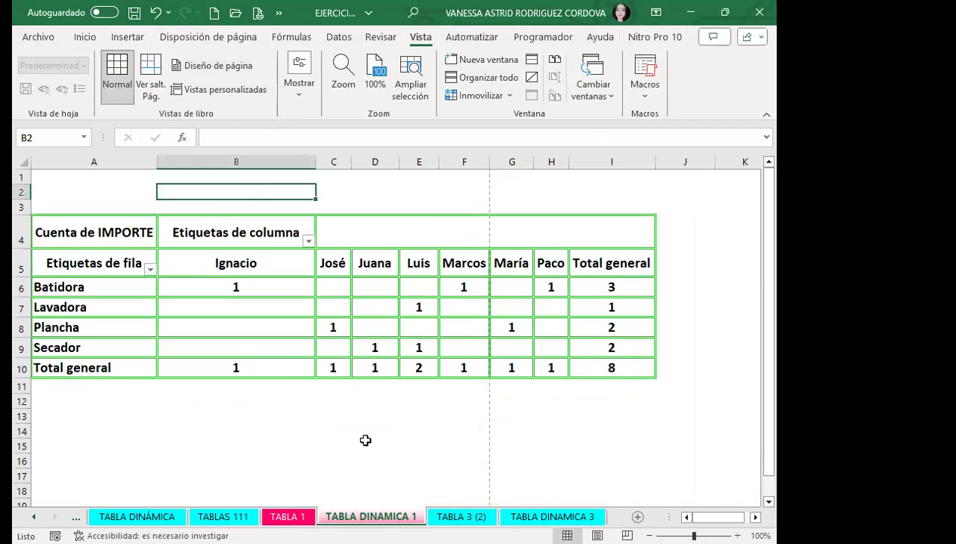
{"action": "left_click", "coordinate": [366, 440]}
{"action": "scroll", "coordinate": [355, 426], "scroll_direction": "down", "scroll_amount": 4}
{"action": "scroll", "coordinate": [354, 424], "scroll_direction": "down", "scroll_amount": 4}
{"action": "scroll", "coordinate": [354, 424], "scroll_direction": "up", "scroll_amount": 2}
{"action": "scroll", "coordinate": [354, 424], "scroll_direction": "up", "scroll_amount": 6}
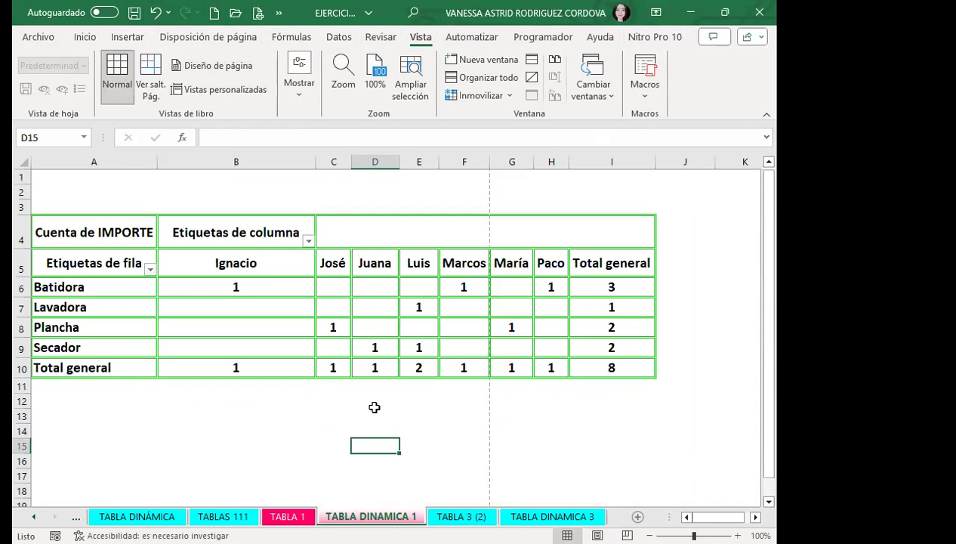
{"action": "left_click", "coordinate": [462, 416]}
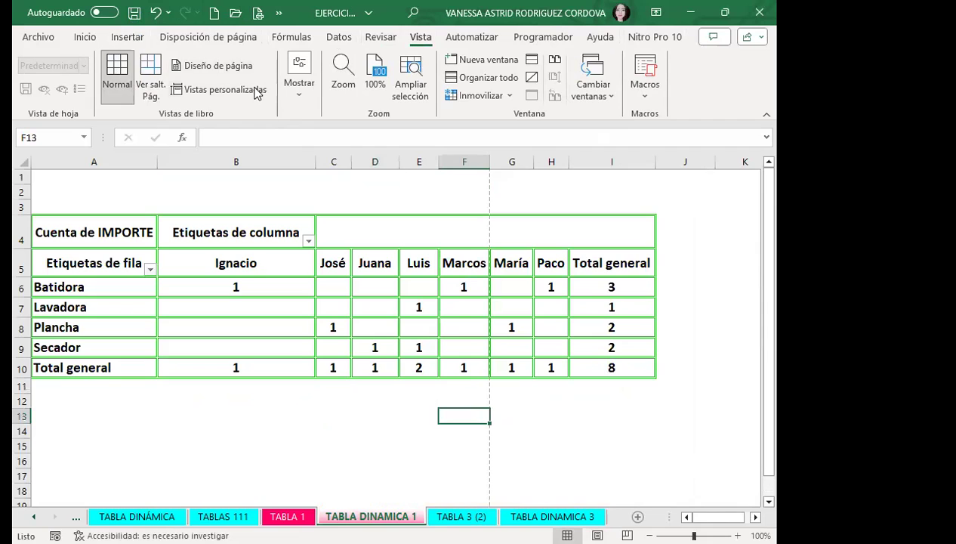
Step: In Print Preview, change the page from Orientación vertical to Orientación horizontal
{"action": "left_click", "coordinate": [256, 13]}
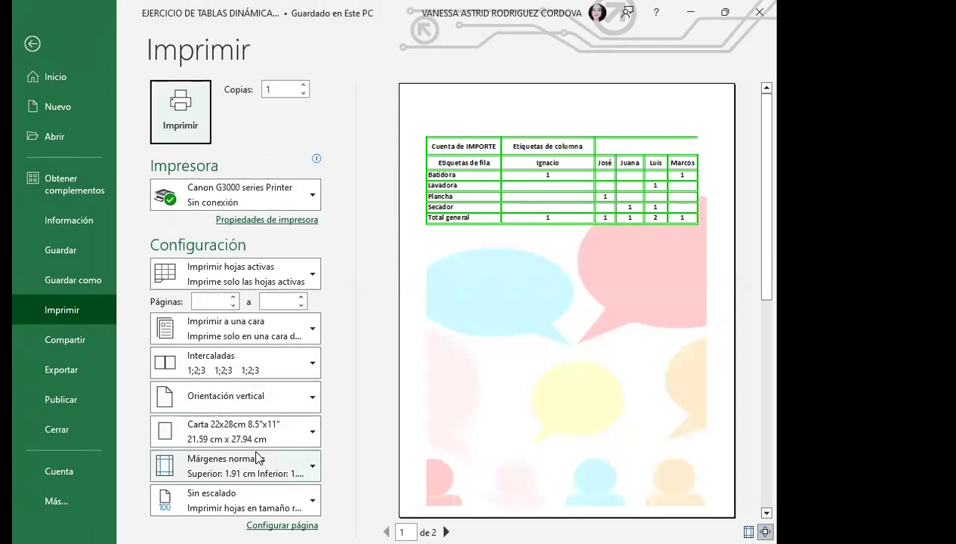
{"action": "left_click", "coordinate": [279, 398]}
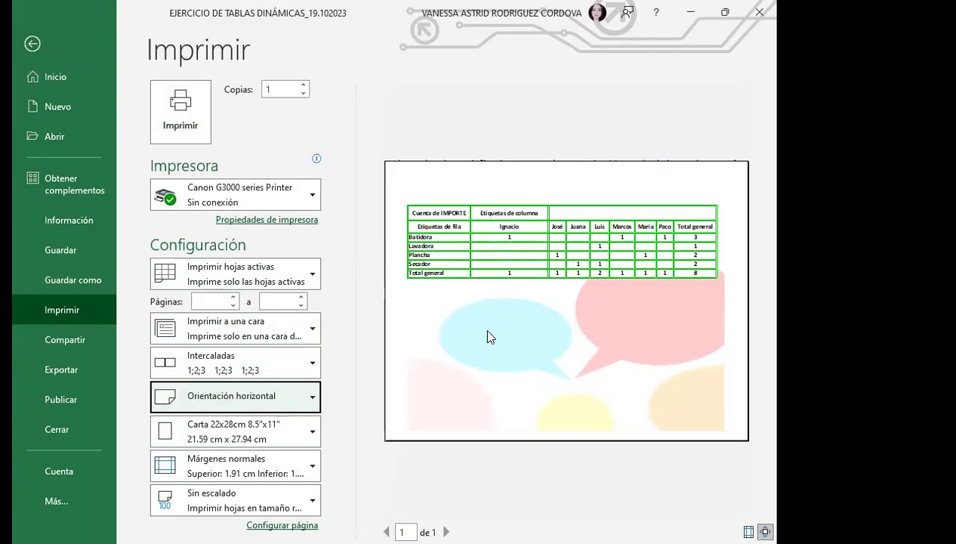
{"action": "left_click", "coordinate": [33, 47]}
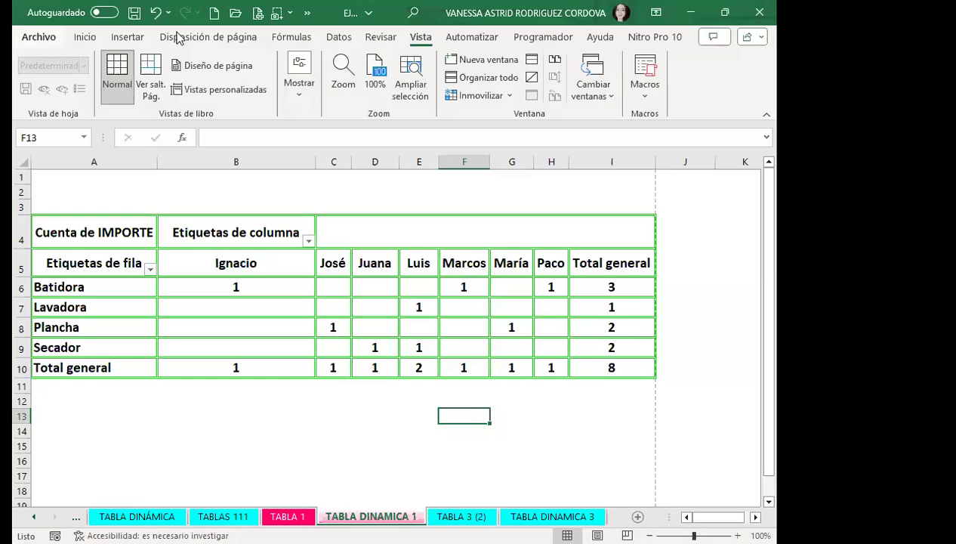
{"action": "left_click", "coordinate": [381, 431]}
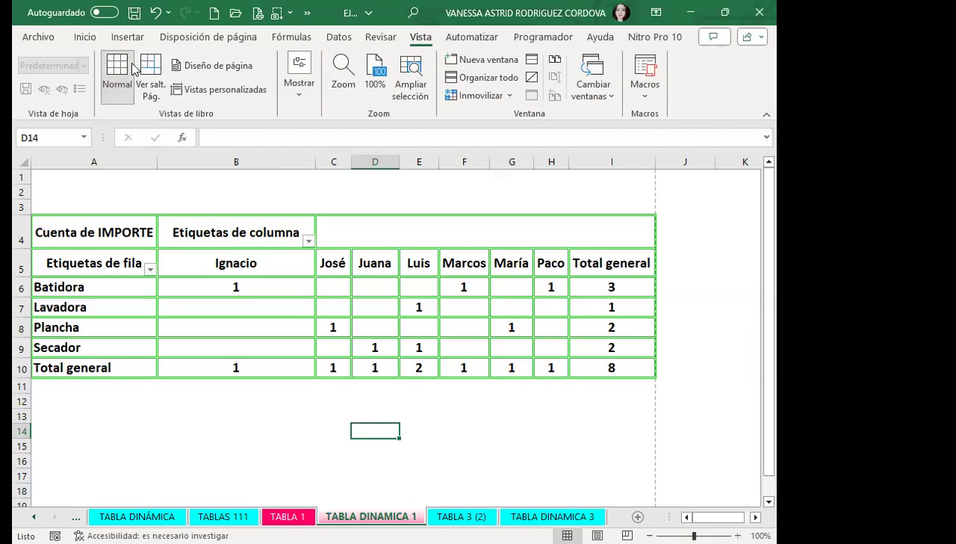
{"action": "left_click", "coordinate": [190, 72]}
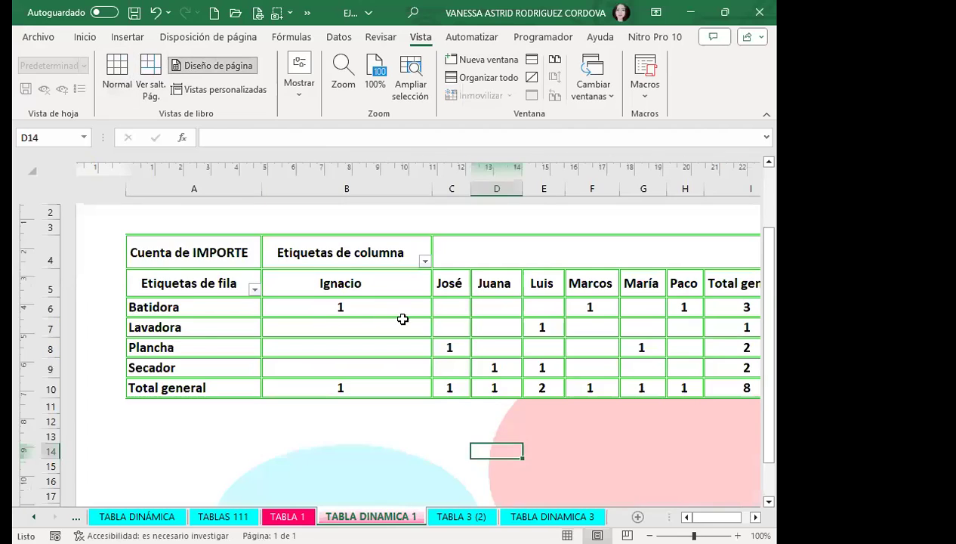
{"action": "scroll", "coordinate": [517, 405], "scroll_direction": "down", "scroll_amount": 2}
{"action": "scroll", "coordinate": [520, 432], "scroll_direction": "down", "scroll_amount": 4}
{"action": "scroll", "coordinate": [519, 432], "scroll_direction": "up", "scroll_amount": 10}
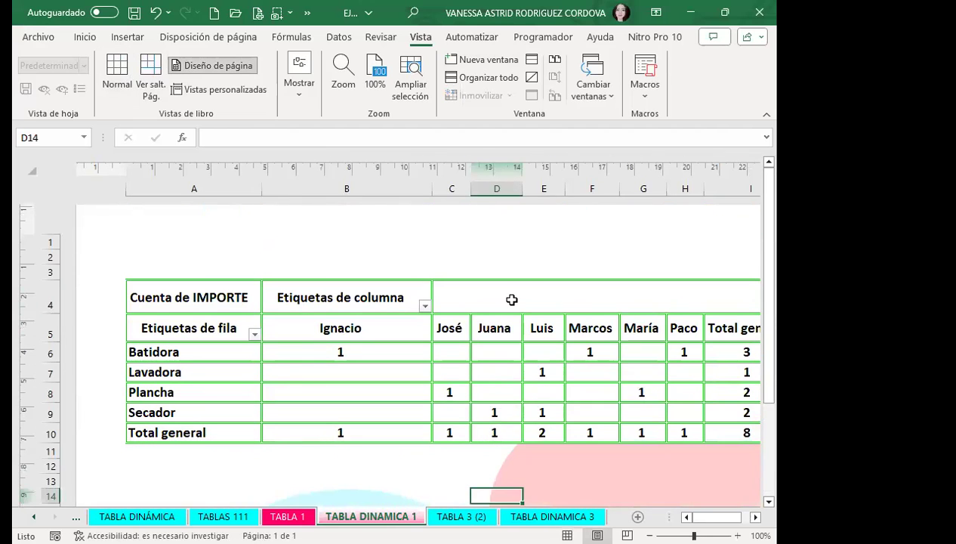
{"action": "scroll", "coordinate": [211, 297], "scroll_direction": "down", "scroll_amount": 3}
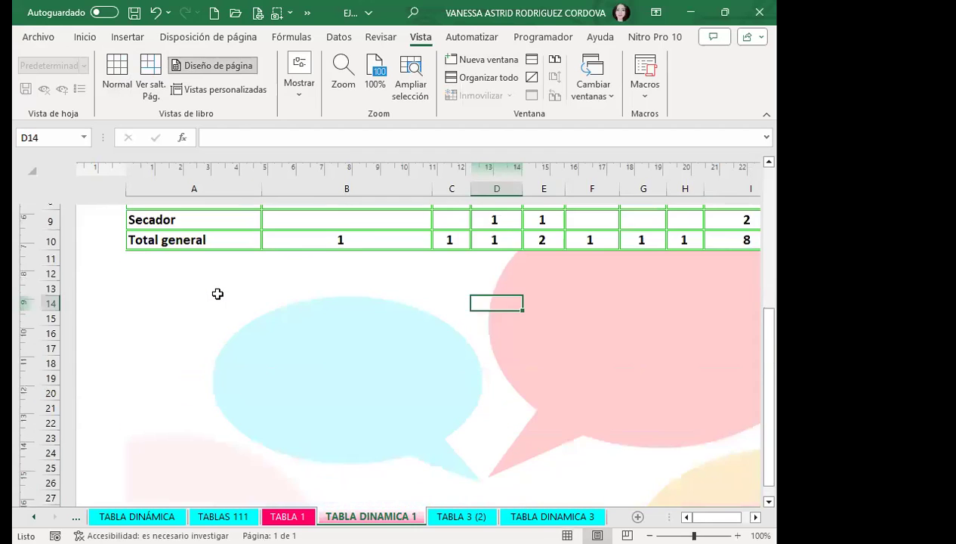
{"action": "scroll", "coordinate": [215, 294], "scroll_direction": "down", "scroll_amount": 5}
{"action": "scroll", "coordinate": [231, 307], "scroll_direction": "down", "scroll_amount": 7}
{"action": "scroll", "coordinate": [231, 307], "scroll_direction": "down", "scroll_amount": 3}
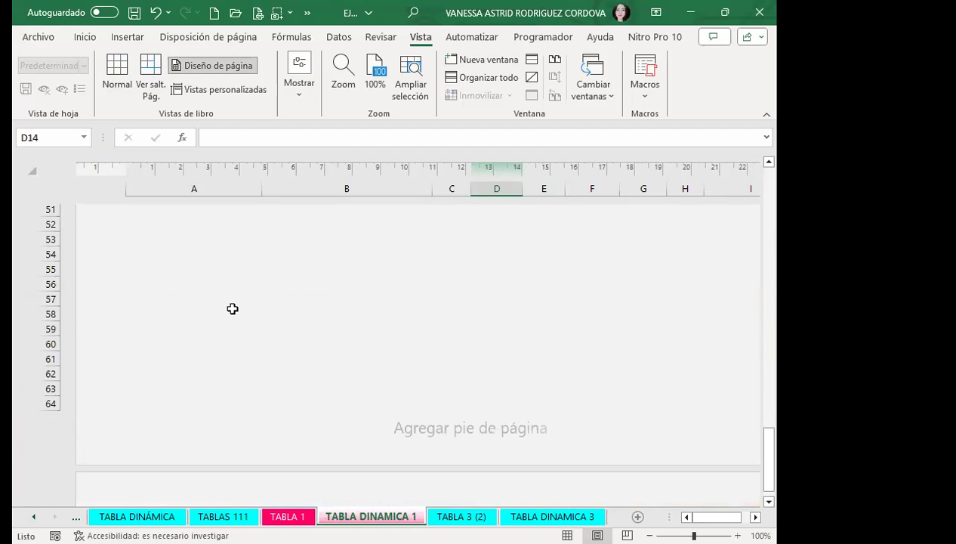
{"action": "scroll", "coordinate": [241, 299], "scroll_direction": "up", "scroll_amount": 1}
{"action": "scroll", "coordinate": [269, 290], "scroll_direction": "up", "scroll_amount": 5}
{"action": "scroll", "coordinate": [275, 290], "scroll_direction": "up", "scroll_amount": 6}
{"action": "scroll", "coordinate": [311, 332], "scroll_direction": "up", "scroll_amount": 5}
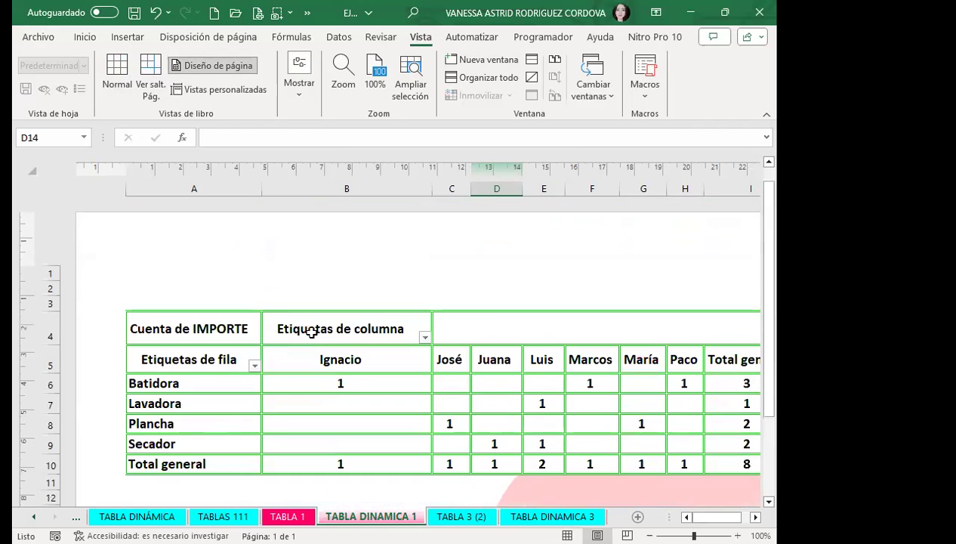
{"action": "left_click", "coordinate": [337, 272]}
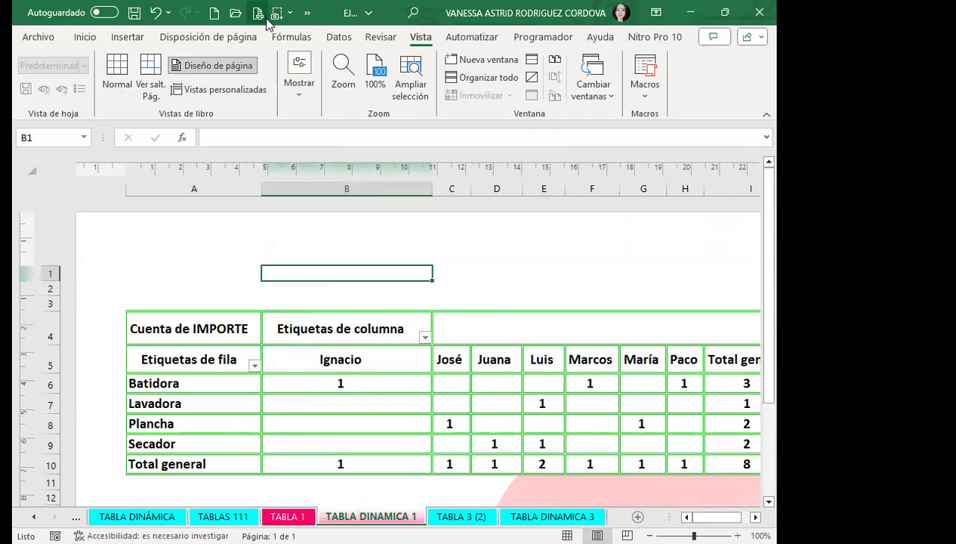
{"action": "left_click", "coordinate": [119, 67]}
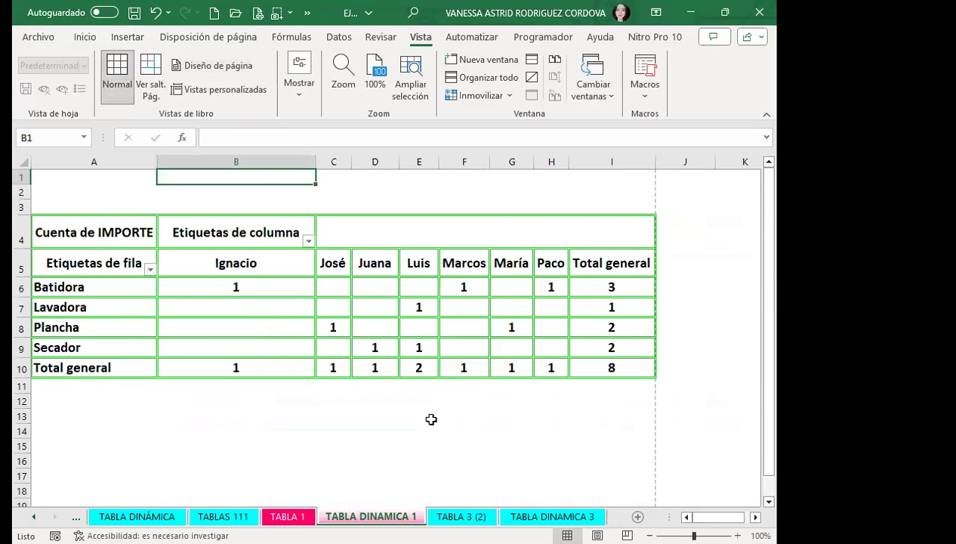
{"action": "left_click", "coordinate": [423, 414]}
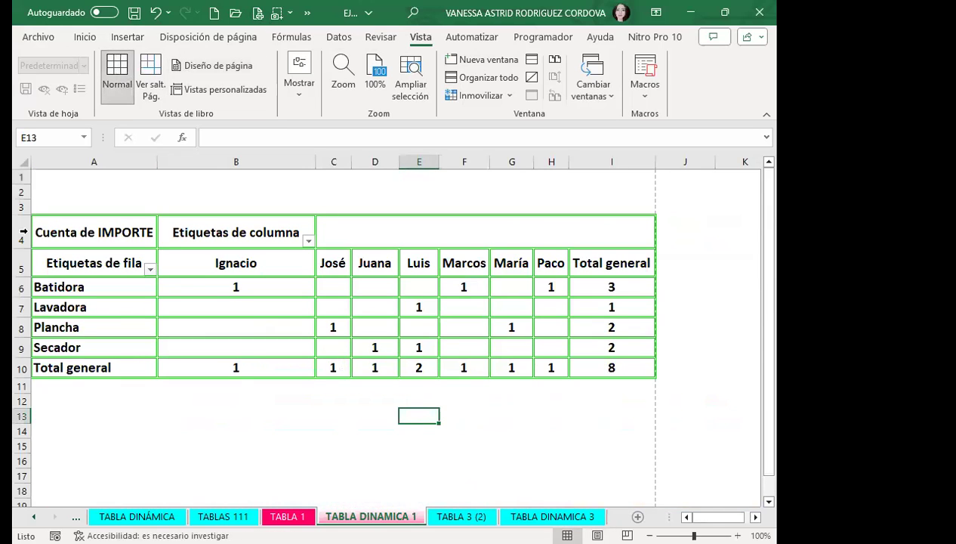
{"action": "left_click", "coordinate": [257, 13]}
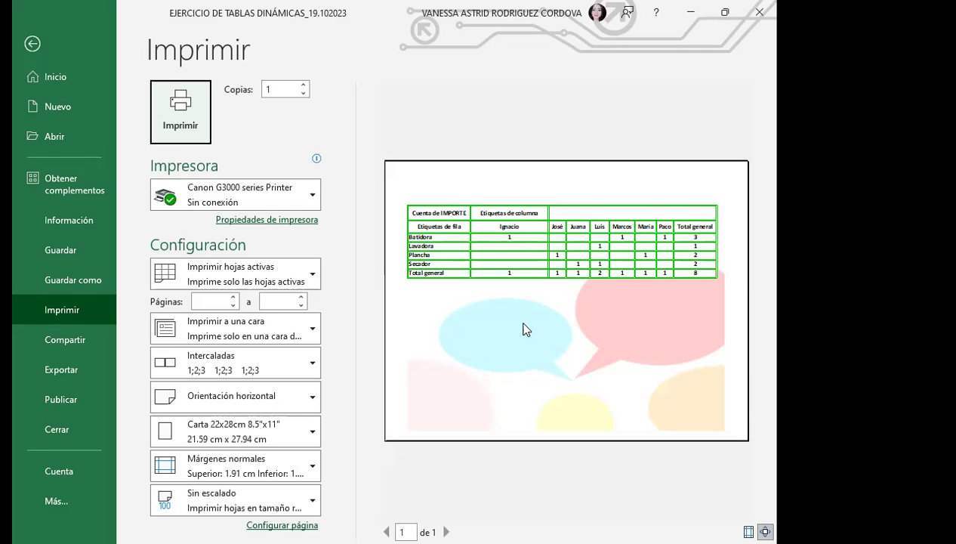
{"action": "left_click", "coordinate": [30, 44]}
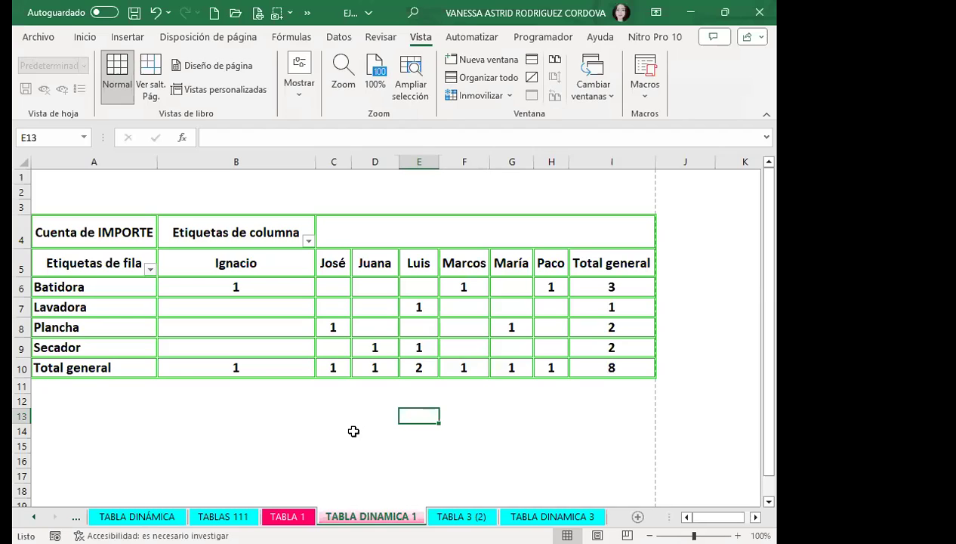
{"action": "left_click", "coordinate": [353, 431]}
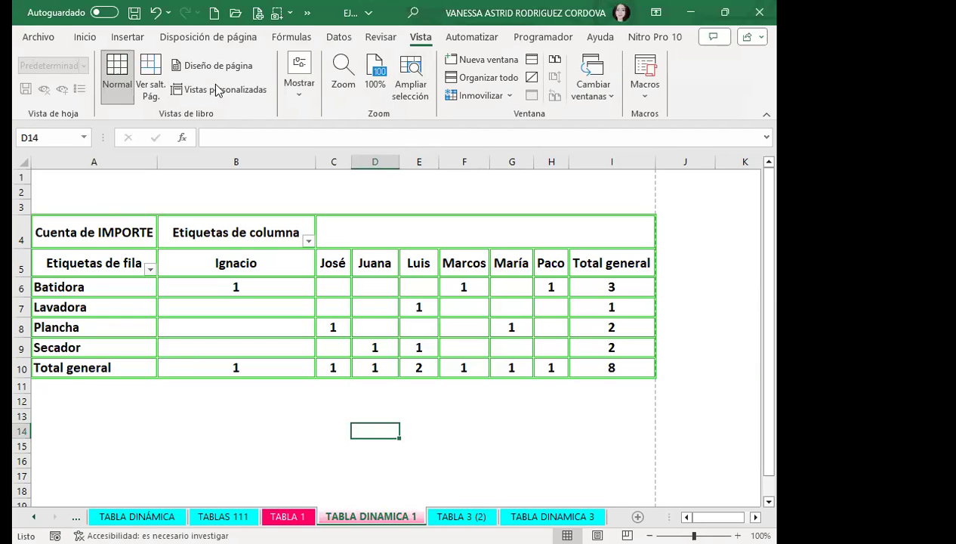
Step: Switch the sheet to Page Layout view and select cell F3 above the table
{"action": "left_click", "coordinate": [198, 68]}
{"action": "left_click", "coordinate": [506, 213]}
{"action": "left_click", "coordinate": [544, 222]}
{"action": "key", "text": "Right"}
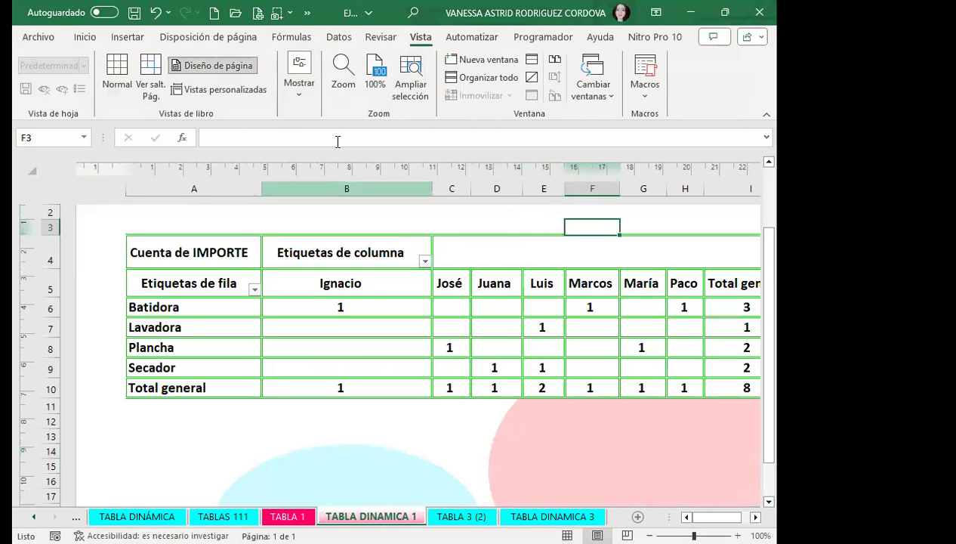
{"action": "scroll", "coordinate": [365, 388], "scroll_direction": "down", "scroll_amount": 3}
{"action": "scroll", "coordinate": [367, 388], "scroll_direction": "up", "scroll_amount": 3}
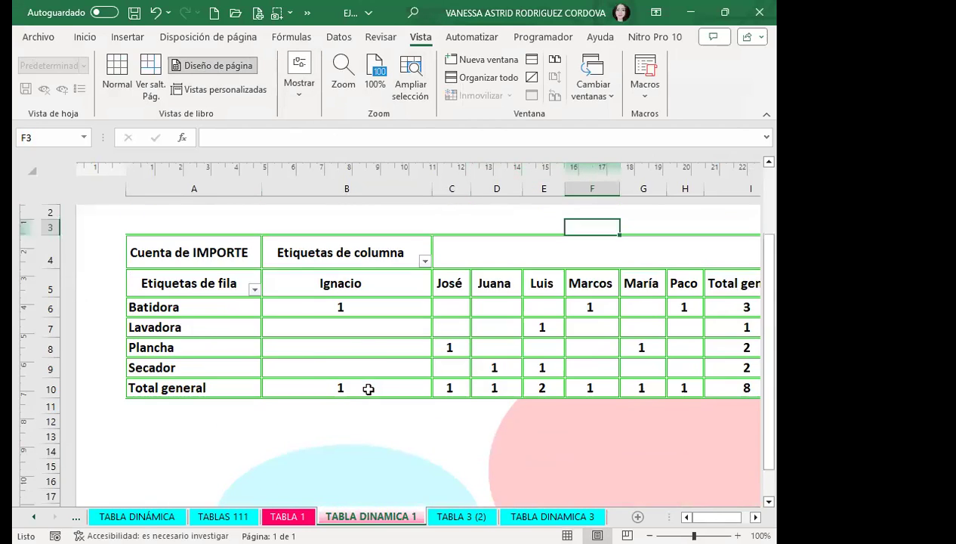
{"action": "scroll", "coordinate": [367, 385], "scroll_direction": "up", "scroll_amount": 1}
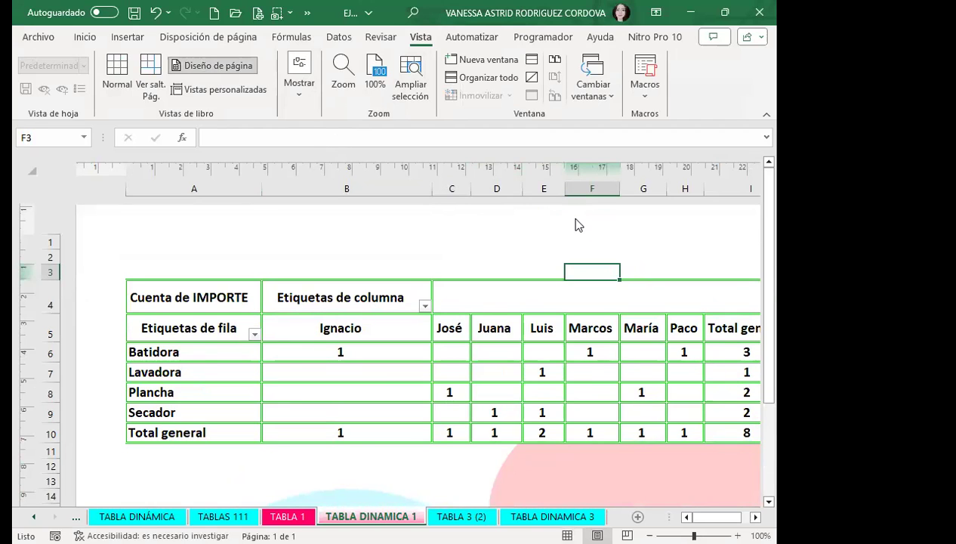
Step: Set the header picture's colour to Automático via Dar formato a la imagen
{"action": "left_click", "coordinate": [569, 216]}
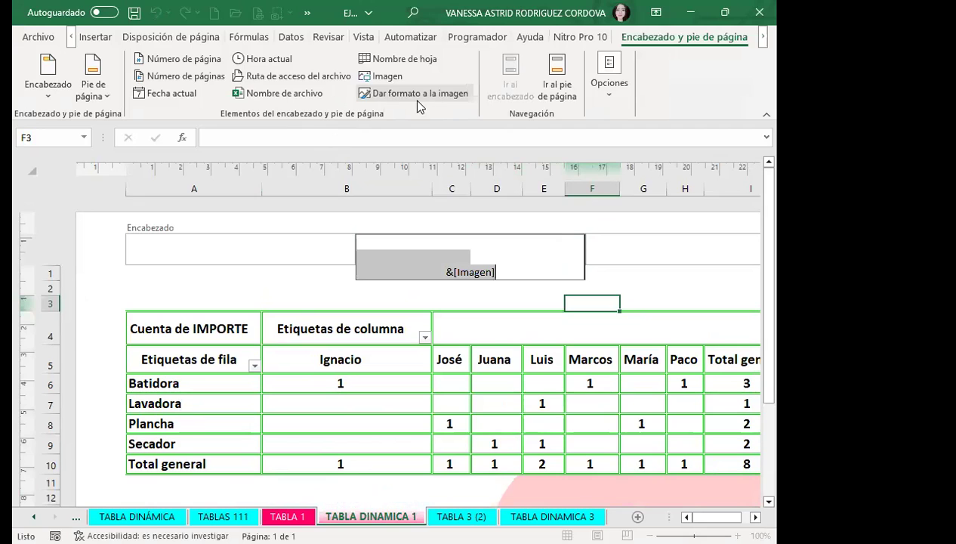
{"action": "left_click", "coordinate": [401, 102]}
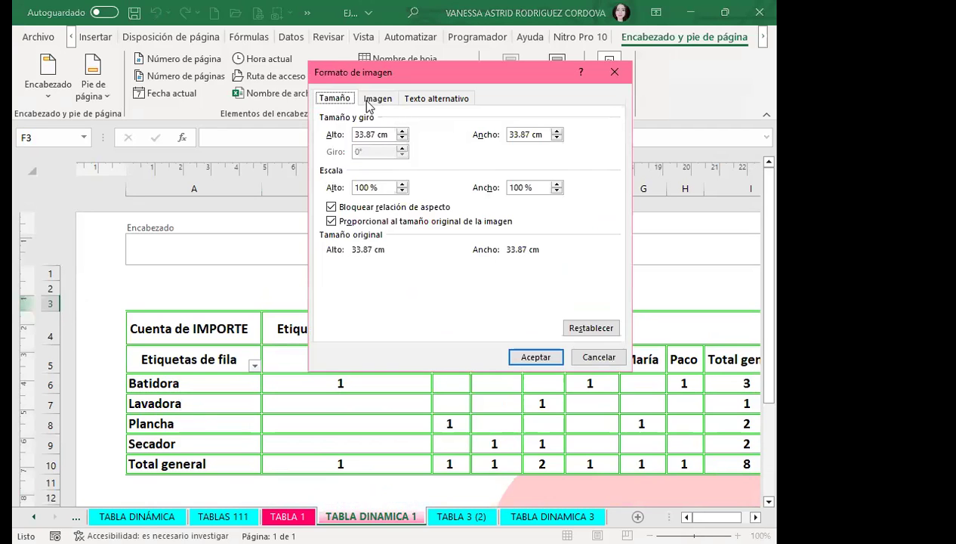
{"action": "left_click", "coordinate": [377, 98]}
{"action": "left_click", "coordinate": [471, 190]}
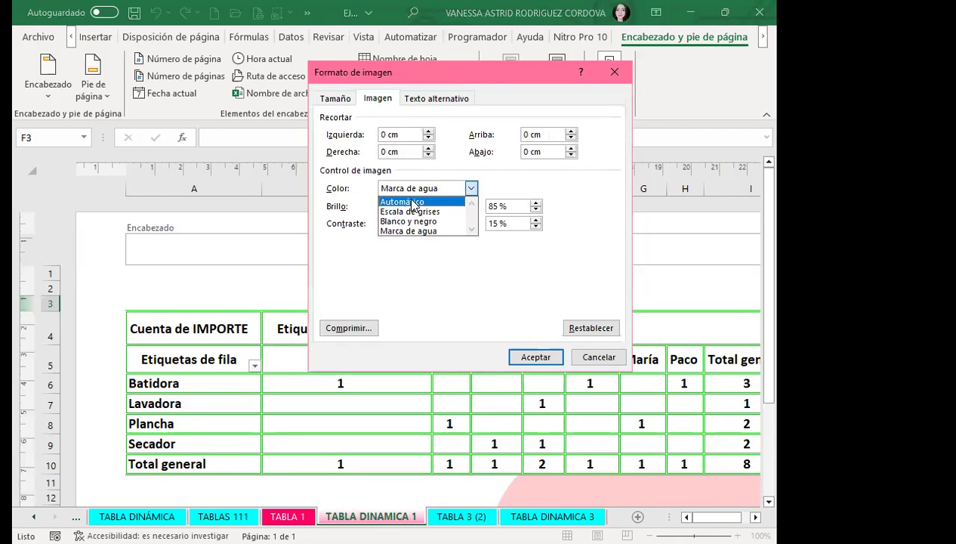
{"action": "left_click", "coordinate": [413, 202]}
{"action": "left_click", "coordinate": [521, 357]}
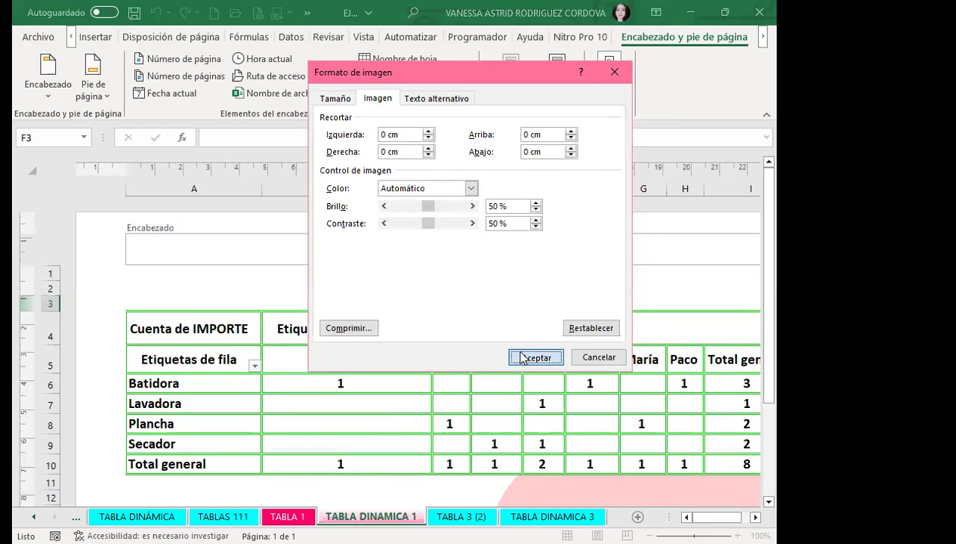
{"action": "left_click", "coordinate": [384, 303]}
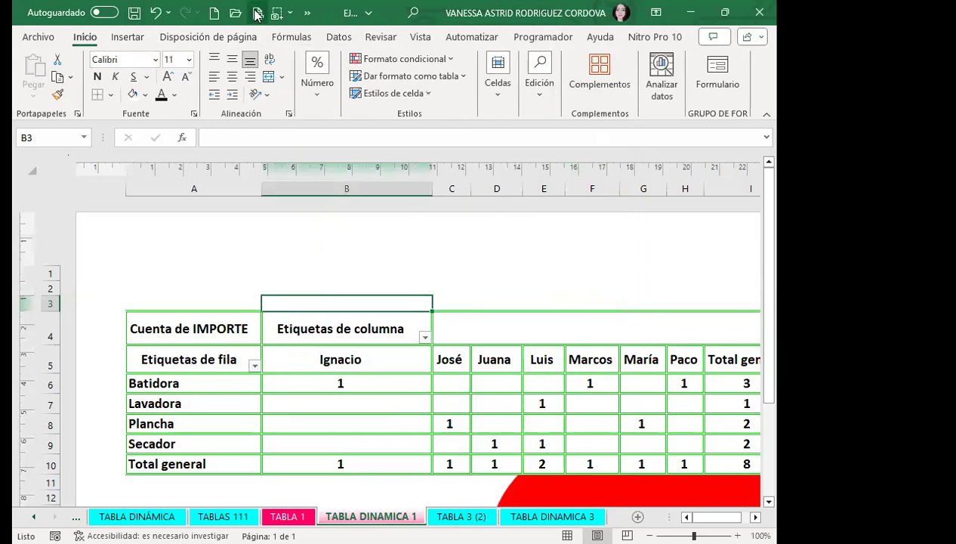
Step: Review the green-bordered pivot table in the print preview, then go back to the sheet
{"action": "left_click", "coordinate": [256, 13]}
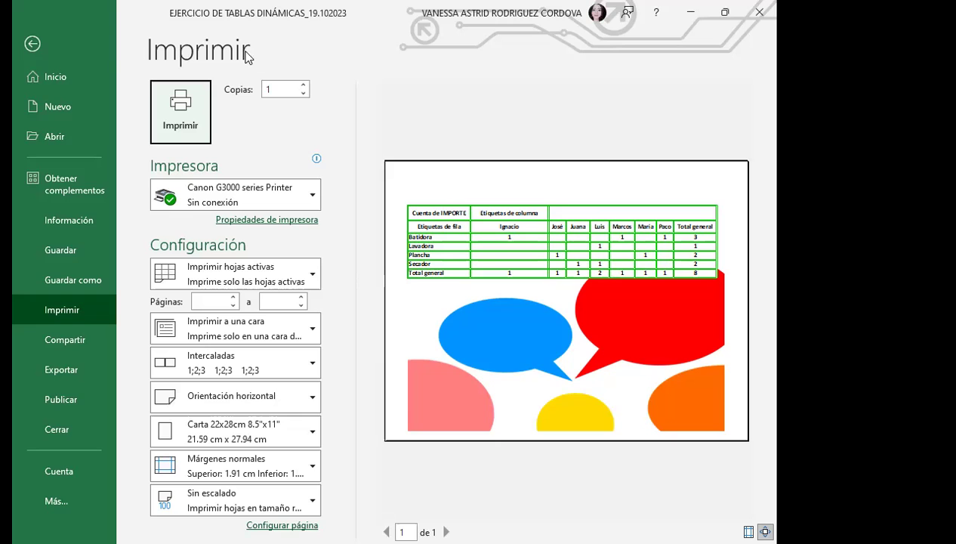
{"action": "left_click", "coordinate": [34, 46]}
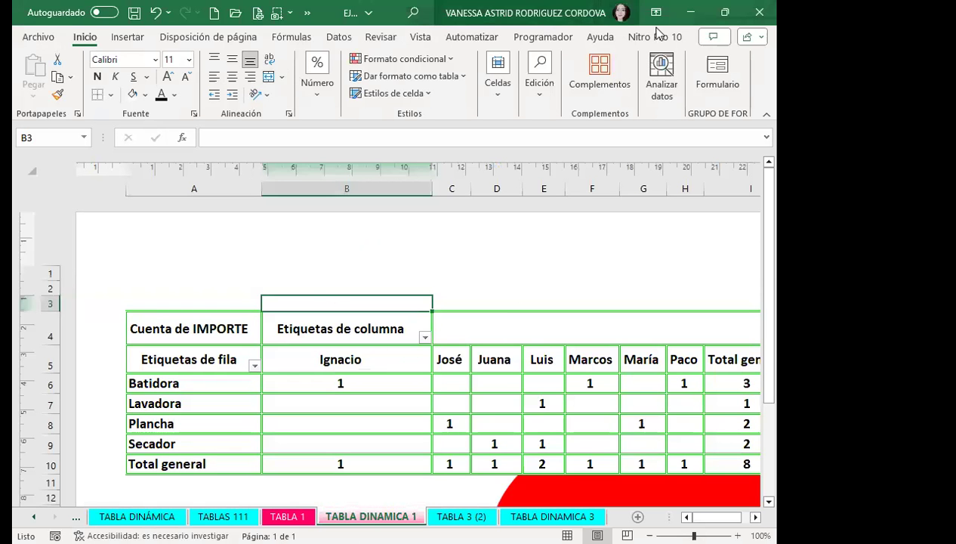
Step: Return TABLA DINAMICA 1 to the Normal grid and select a cell inside the pivot table
{"action": "left_click_drag", "start_coordinate": [456, 304], "coordinate": [437, 257]}
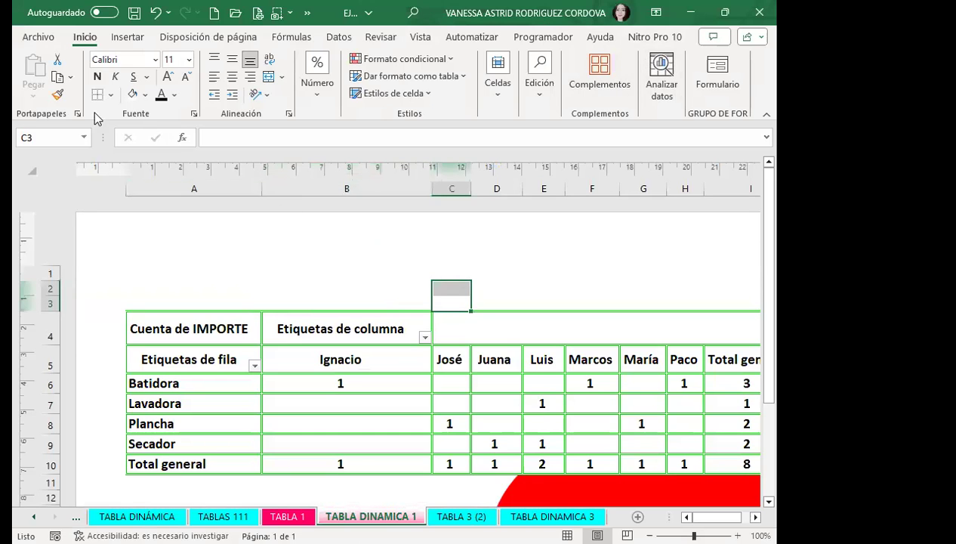
{"action": "left_click", "coordinate": [420, 37]}
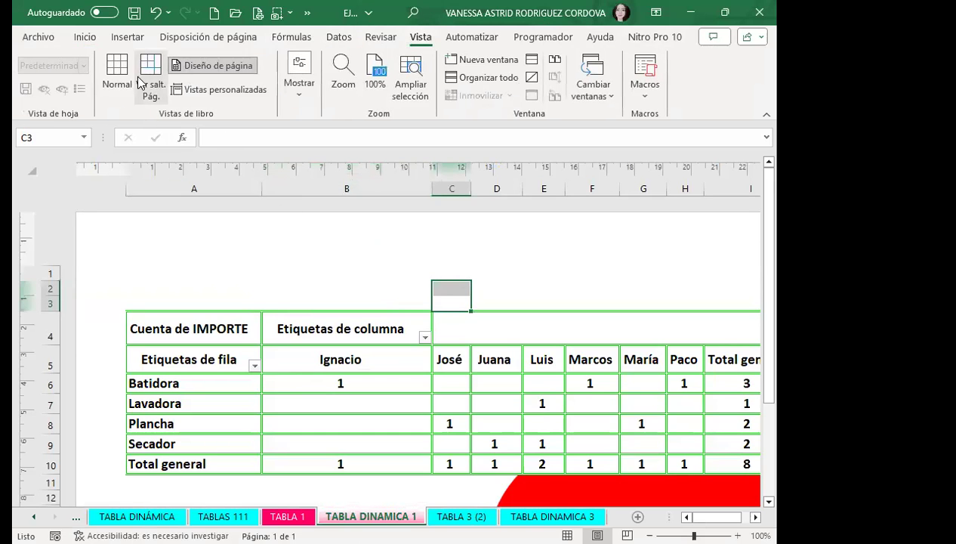
{"action": "left_click", "coordinate": [113, 68]}
{"action": "left_click", "coordinate": [431, 425]}
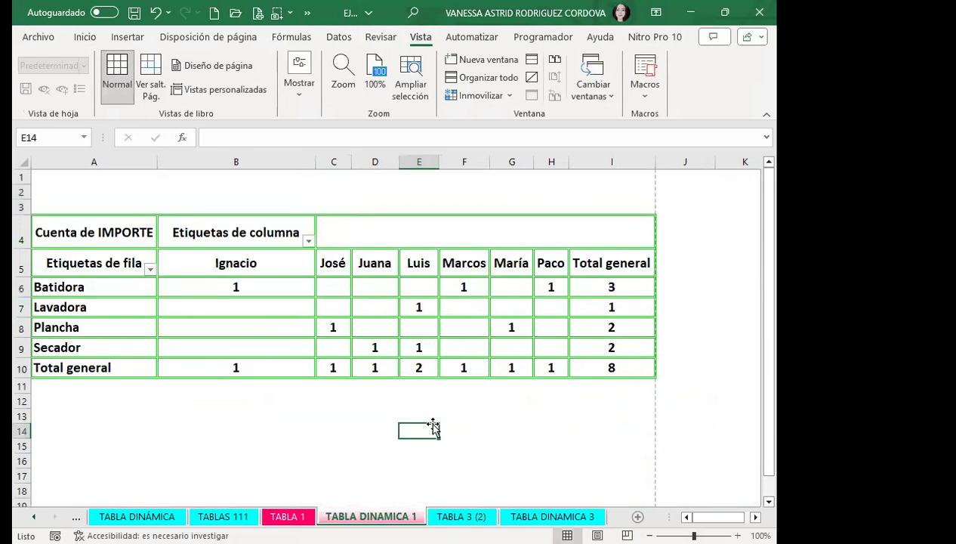
{"action": "scroll", "coordinate": [299, 437], "scroll_direction": "down", "scroll_amount": 2}
{"action": "scroll", "coordinate": [298, 436], "scroll_direction": "up", "scroll_amount": 2}
{"action": "left_click", "coordinate": [312, 418]}
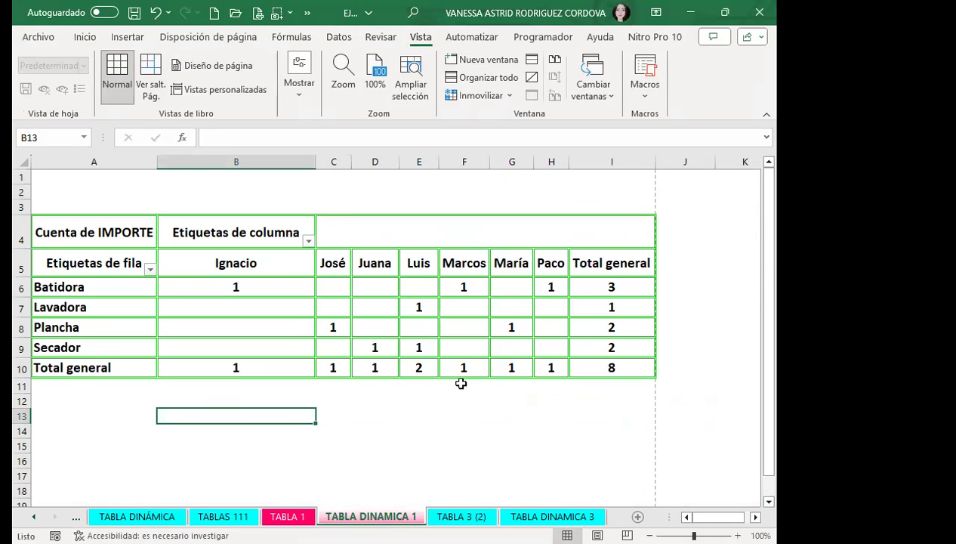
{"action": "left_click", "coordinate": [401, 324]}
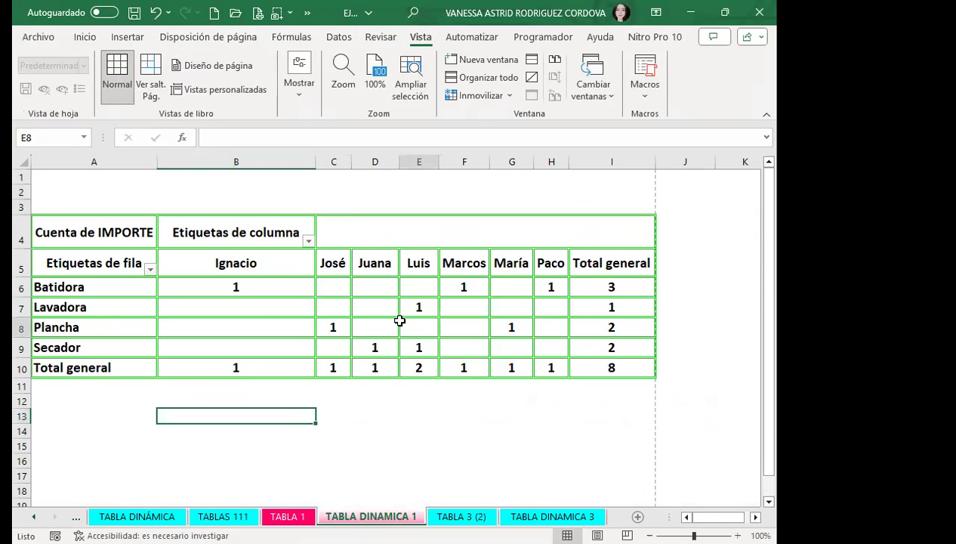
Step: Select the whole pivot table and look over the Inicio formatting options
{"action": "left_click", "coordinate": [38, 225]}
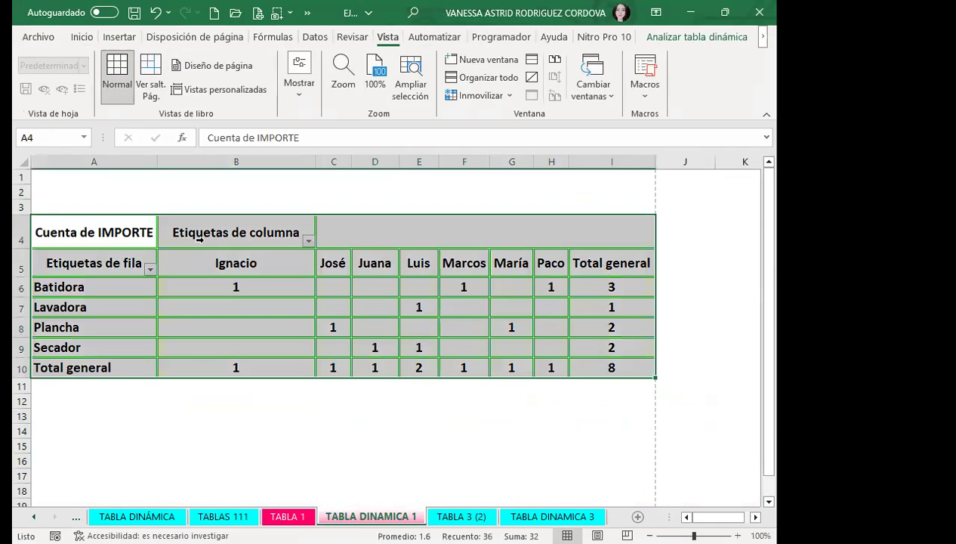
{"action": "left_click", "coordinate": [81, 37]}
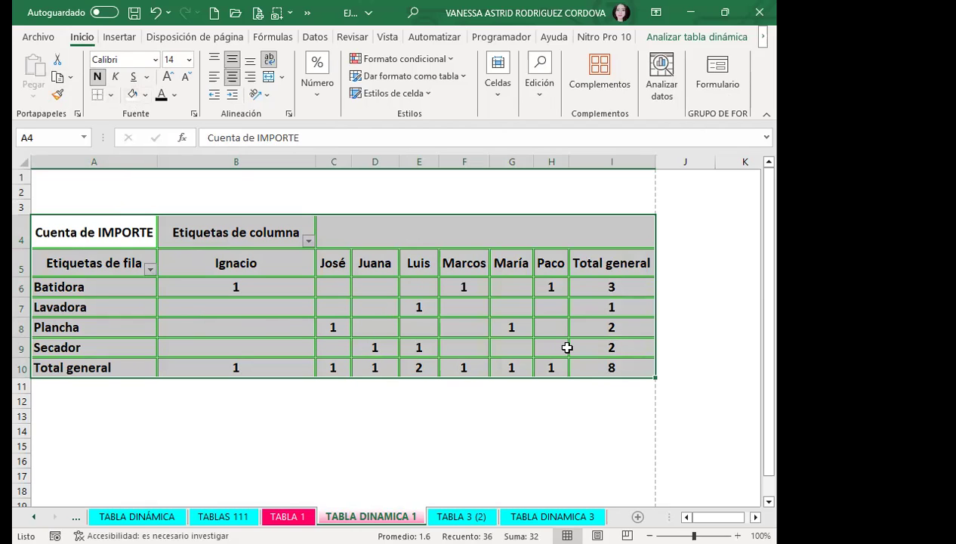
{"action": "mouse_move", "coordinate": [567, 347]}
{"action": "left_click", "coordinate": [693, 303]}
{"action": "left_click_drag", "start_coordinate": [713, 516], "coordinate": [721, 516]}
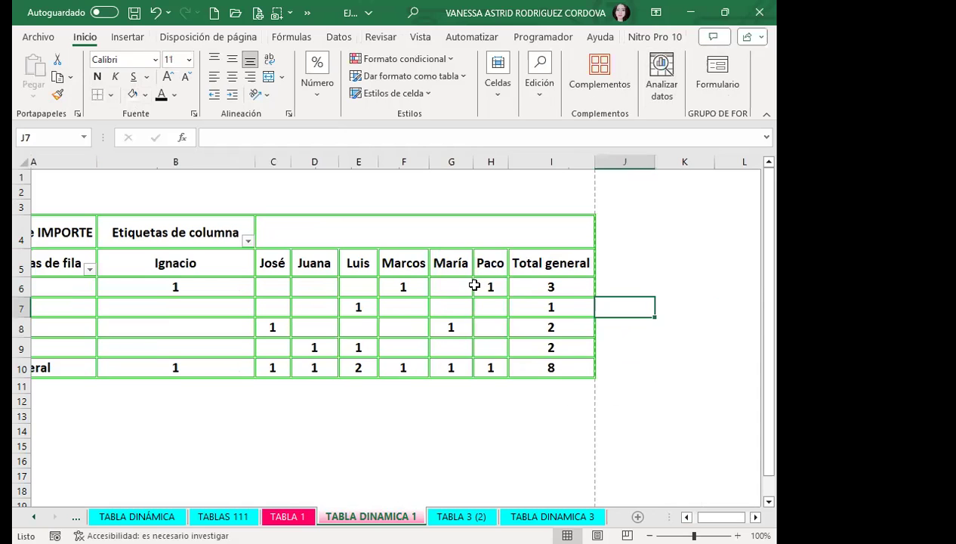
Step: Try Insertar escala de tiempo on the pivot, which raises the no-date-field warning
{"action": "left_click", "coordinate": [487, 287]}
{"action": "left_click", "coordinate": [689, 36]}
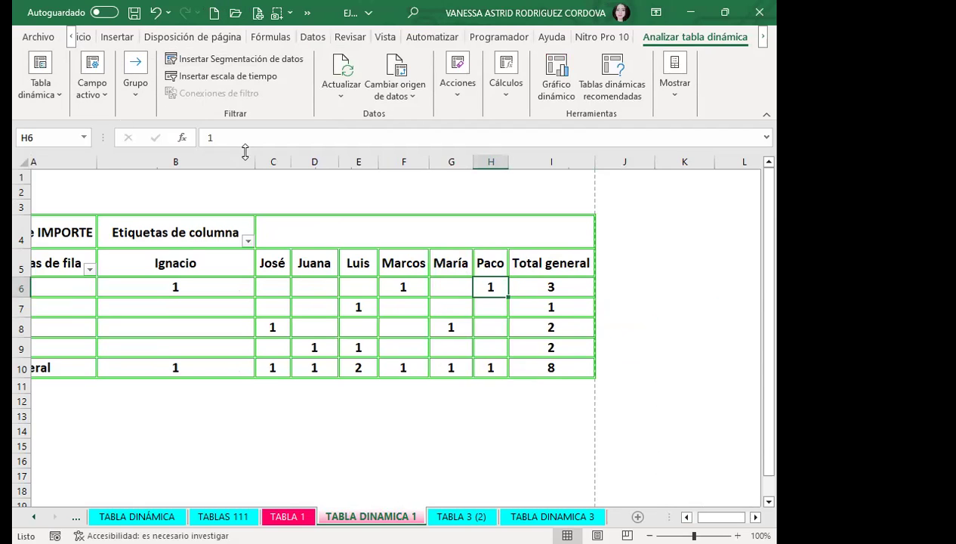
{"action": "left_click", "coordinate": [218, 83]}
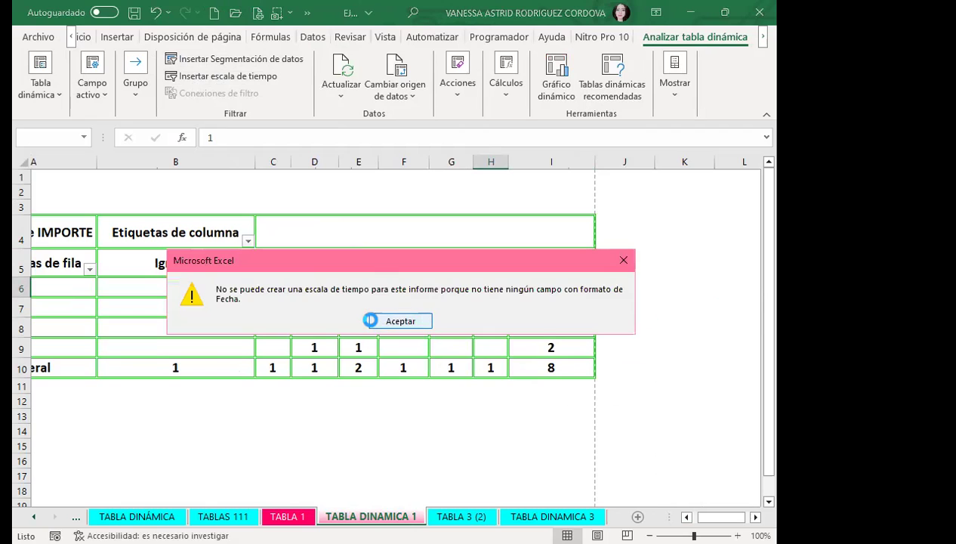
Step: Dismiss the warning and insert an ARTICULO VENDIDO slicer for the pivot table
{"action": "left_click", "coordinate": [431, 318]}
{"action": "left_click", "coordinate": [358, 306]}
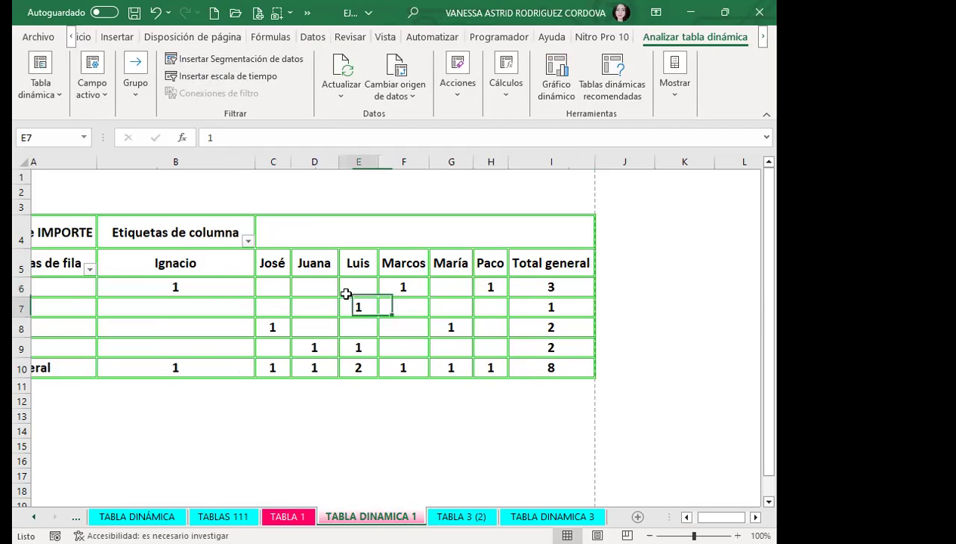
{"action": "left_click", "coordinate": [224, 60]}
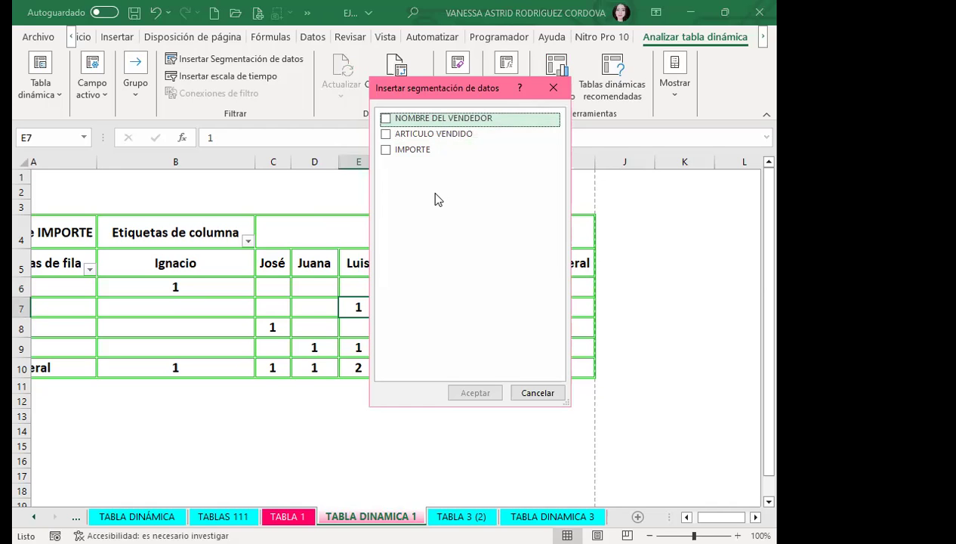
{"action": "left_click", "coordinate": [385, 138]}
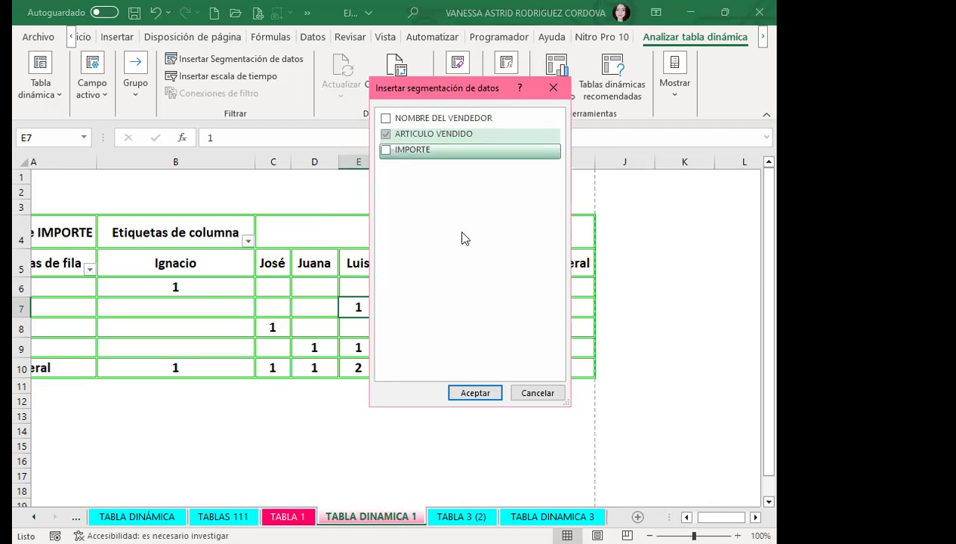
{"action": "left_click", "coordinate": [476, 392]}
Step: Move the slicer right of the table over columns J–K and apply a green dark style
{"action": "left_click_drag", "start_coordinate": [352, 245], "coordinate": [672, 206]}
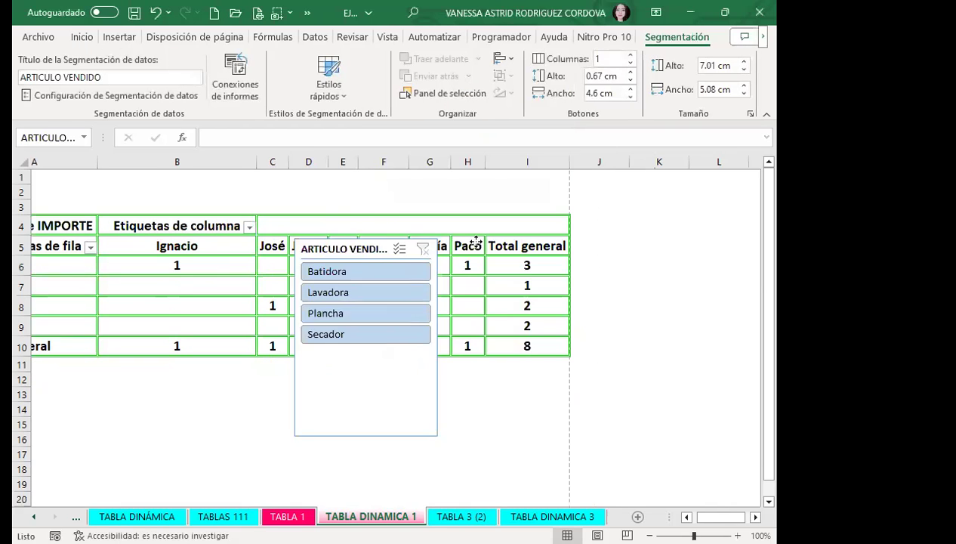
{"action": "left_click", "coordinate": [323, 95]}
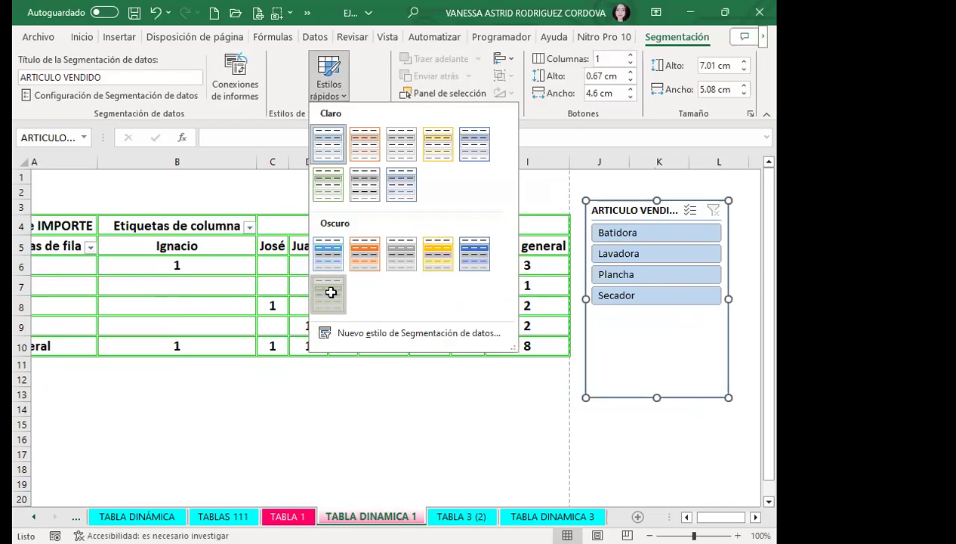
{"action": "left_click", "coordinate": [330, 292]}
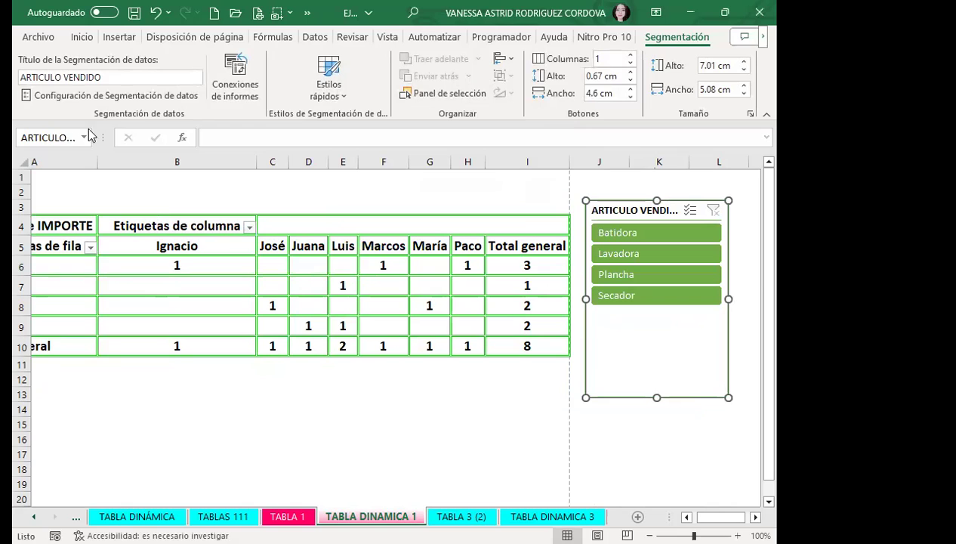
{"action": "left_click", "coordinate": [182, 39]}
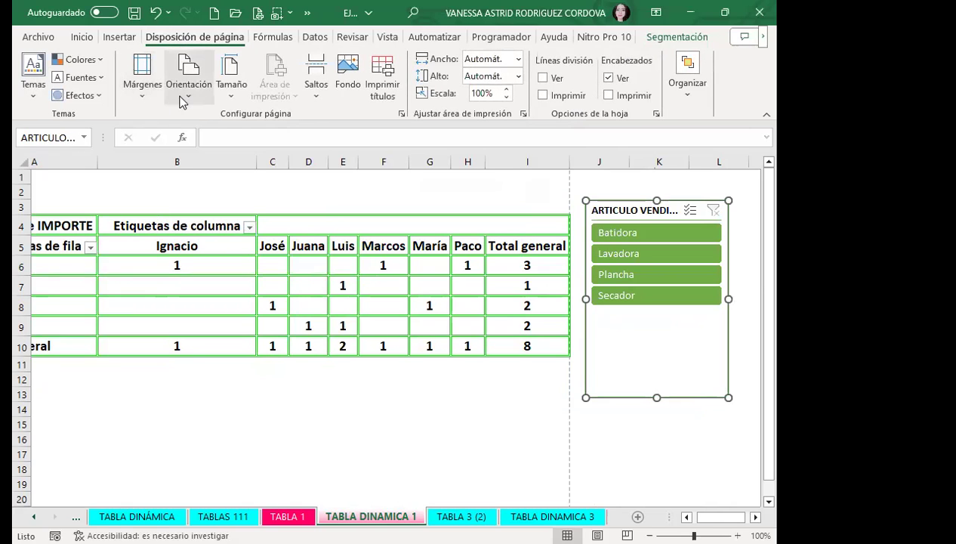
Step: Set the page orientation to Vertical (portrait)
{"action": "left_click", "coordinate": [188, 75]}
{"action": "left_click", "coordinate": [178, 129]}
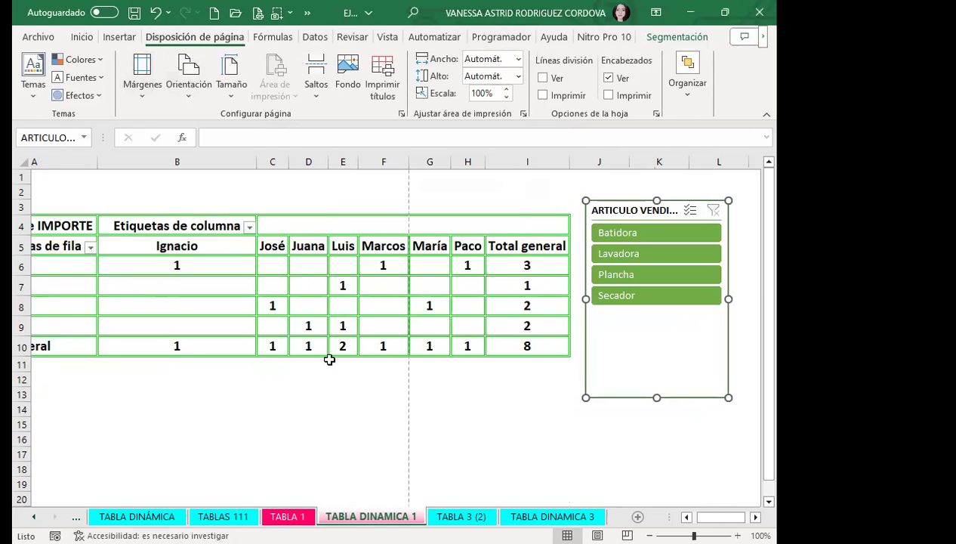
{"action": "left_click", "coordinate": [487, 395]}
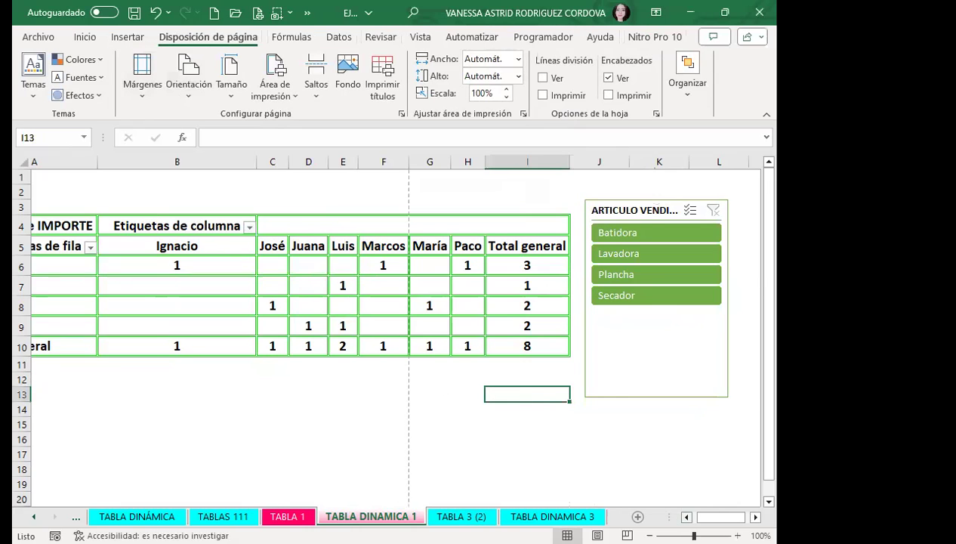
{"action": "left_click_drag", "start_coordinate": [717, 516], "coordinate": [710, 516]}
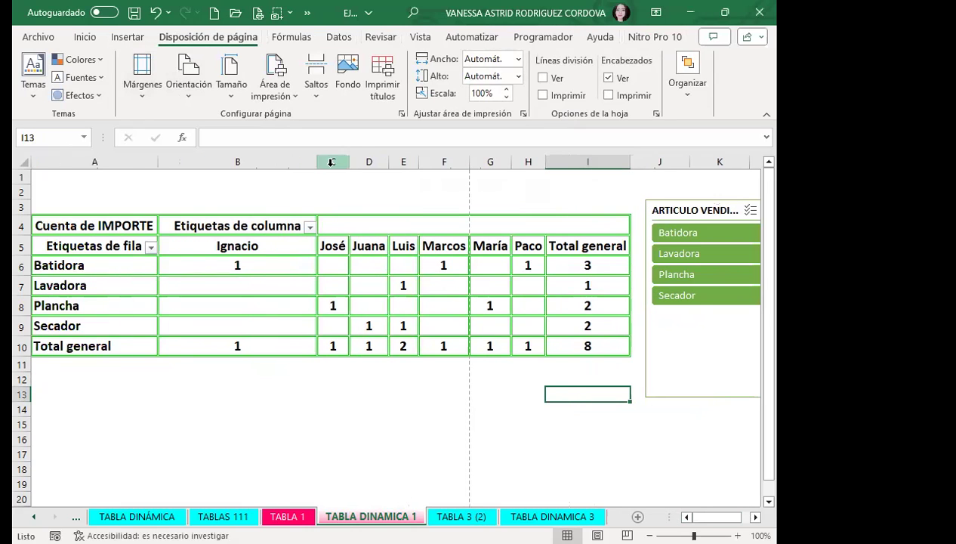
Step: Narrow columns B and A and nudge the slicer up and left beside the table
{"action": "left_click_drag", "start_coordinate": [317, 164], "coordinate": [311, 167]}
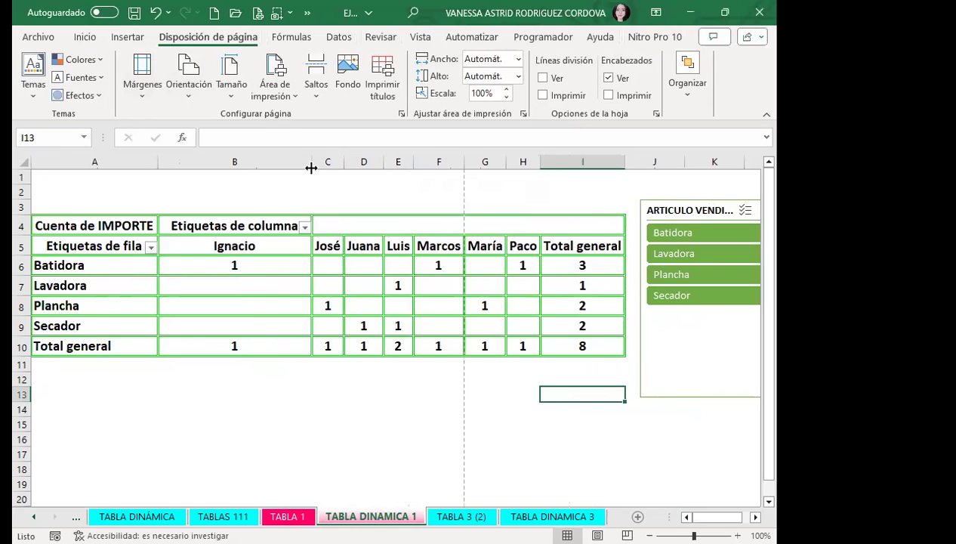
{"action": "left_click", "coordinate": [348, 408]}
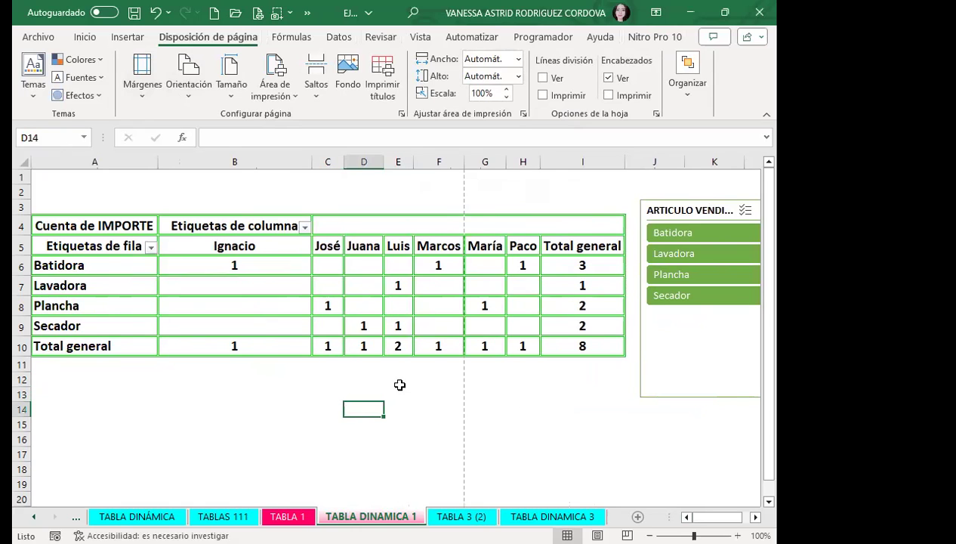
{"action": "mouse_move", "coordinate": [719, 210]}
{"action": "left_mouse_down"}
{"action": "mouse_move", "coordinate": [692, 198]}
{"action": "mouse_move", "coordinate": [703, 198]}
{"action": "left_mouse_up"}
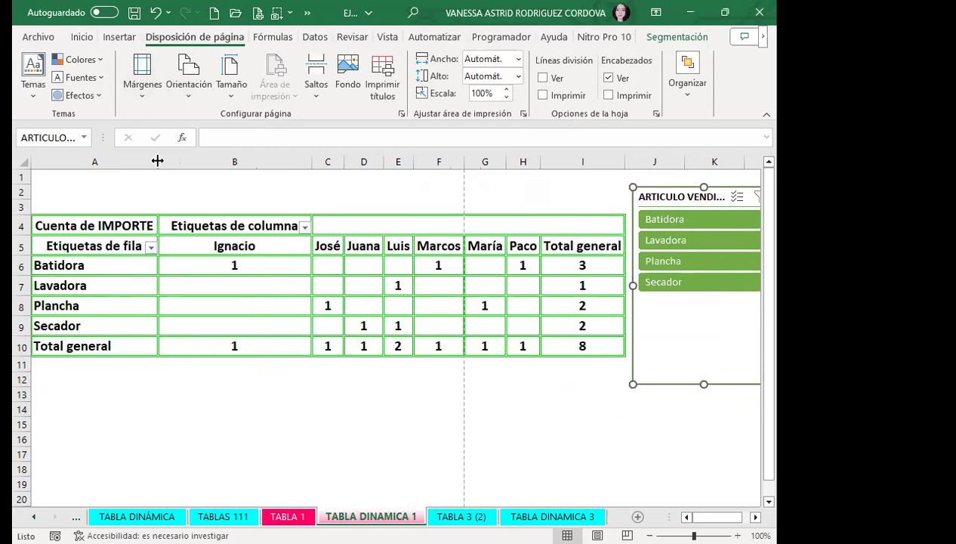
{"action": "left_click_drag", "start_coordinate": [157, 162], "coordinate": [154, 161]}
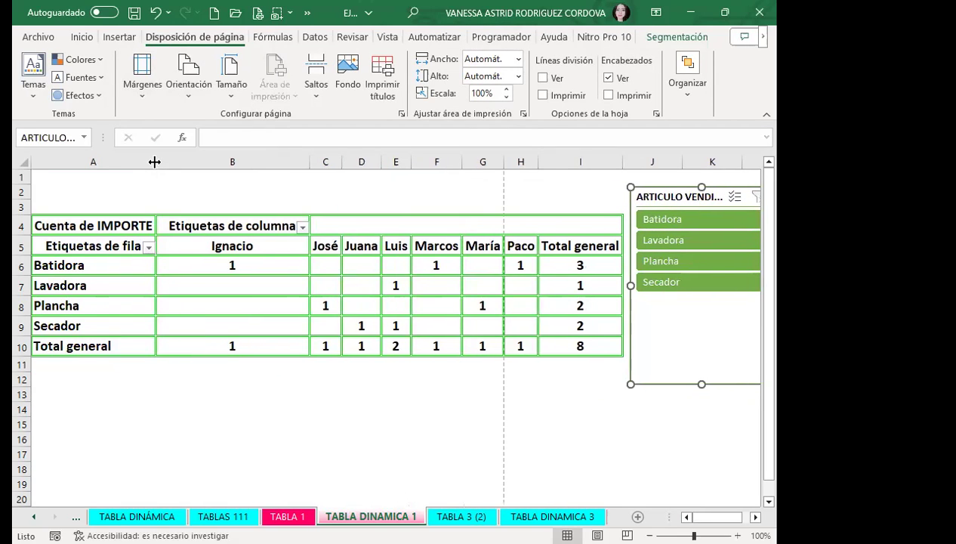
{"action": "left_click_drag", "start_coordinate": [682, 203], "coordinate": [682, 199]}
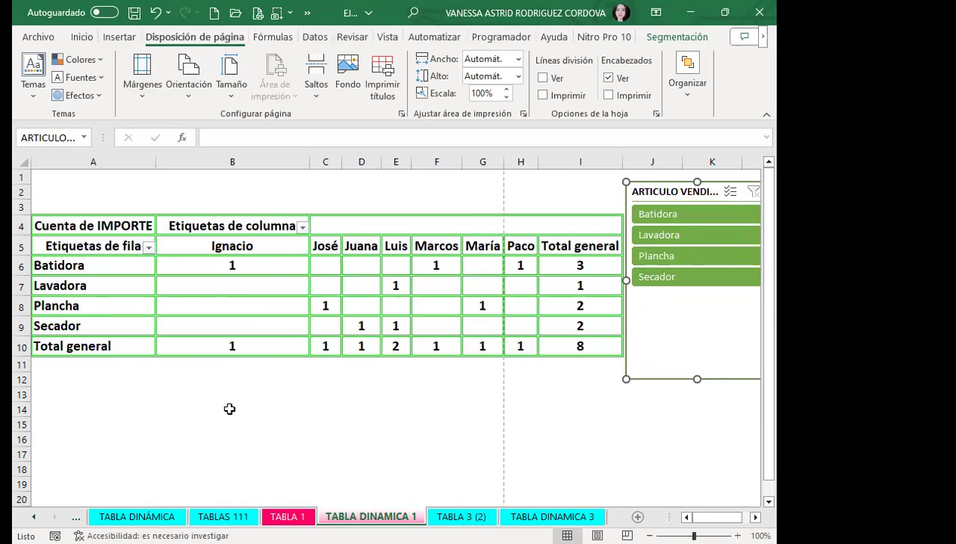
Step: Open the Etiquetas de fila filter list and cancel it without changes
{"action": "left_click", "coordinate": [144, 247]}
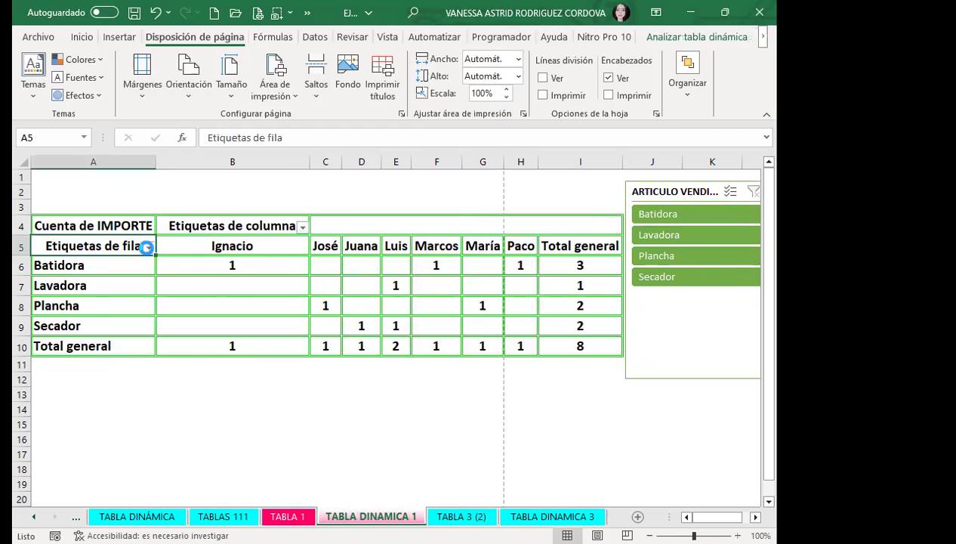
{"action": "left_click", "coordinate": [147, 247]}
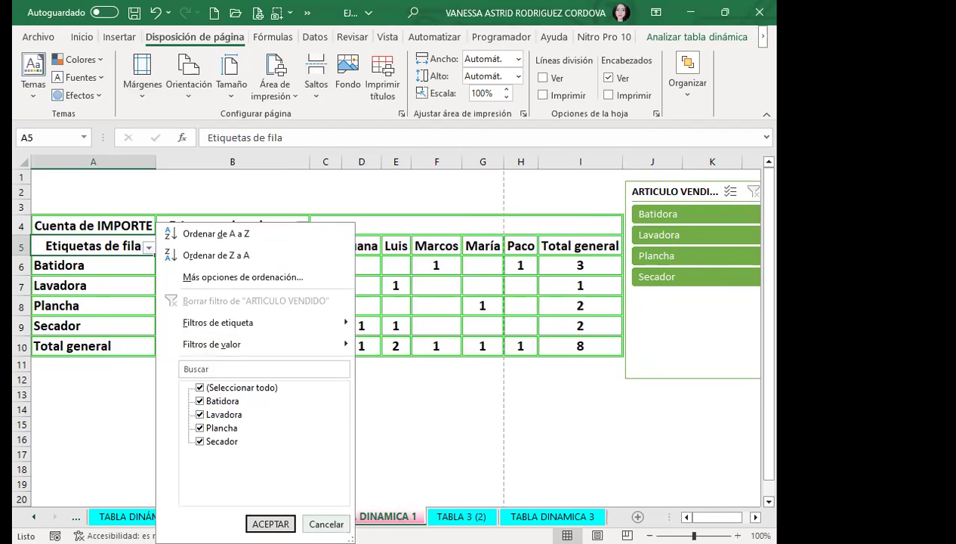
{"action": "left_click", "coordinate": [326, 524]}
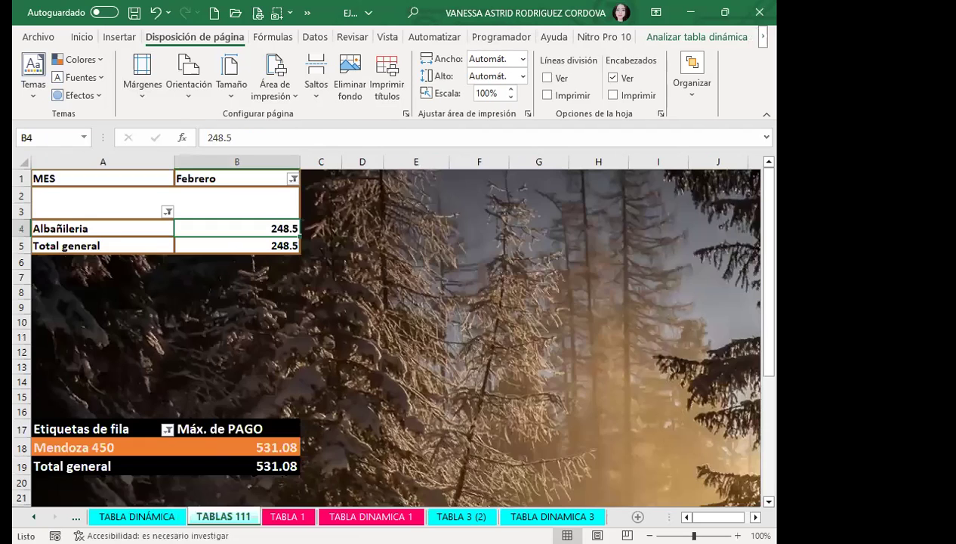
Step: Check a Máx. de PAGO value and the TABLA 3 (2) sheet, then return to TABLA DINAMICA 1
{"action": "scroll", "coordinate": [181, 340], "scroll_direction": "down", "scroll_amount": 3}
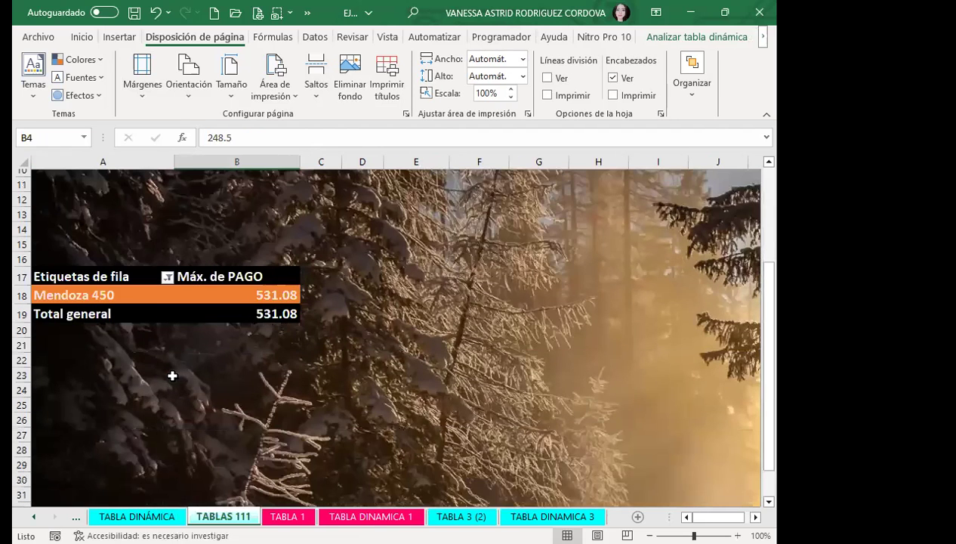
{"action": "left_click", "coordinate": [235, 298]}
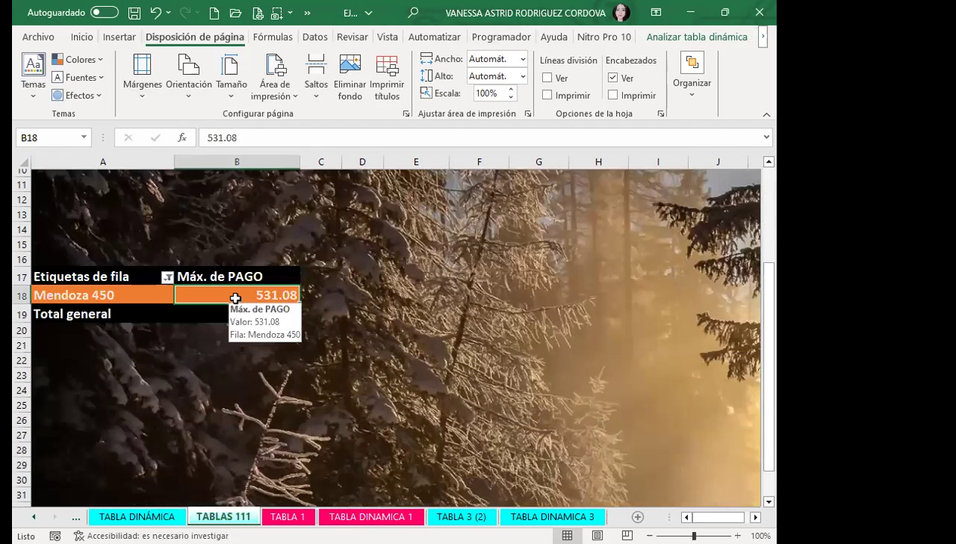
{"action": "left_click", "coordinate": [460, 515]}
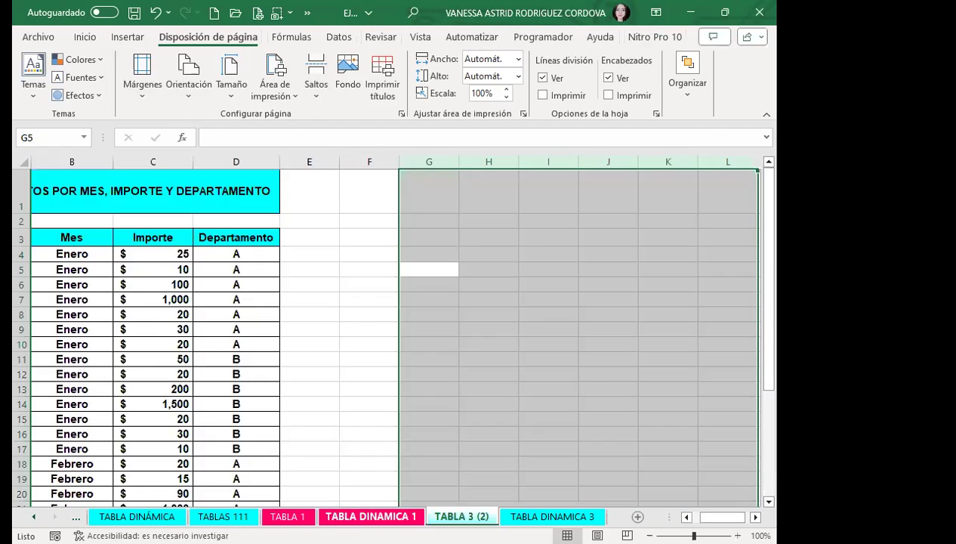
{"action": "left_click", "coordinate": [371, 516]}
{"action": "left_click", "coordinate": [404, 285]}
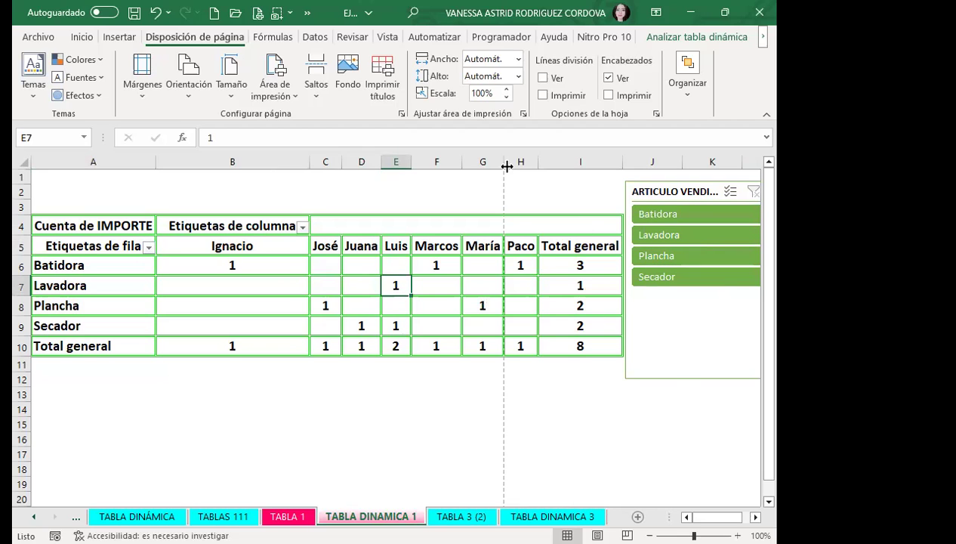
Step: Filter by Batidora, Lavadora, Plancha, Secador in turn, clear the filter, and widen column C
{"action": "left_click", "coordinate": [658, 216]}
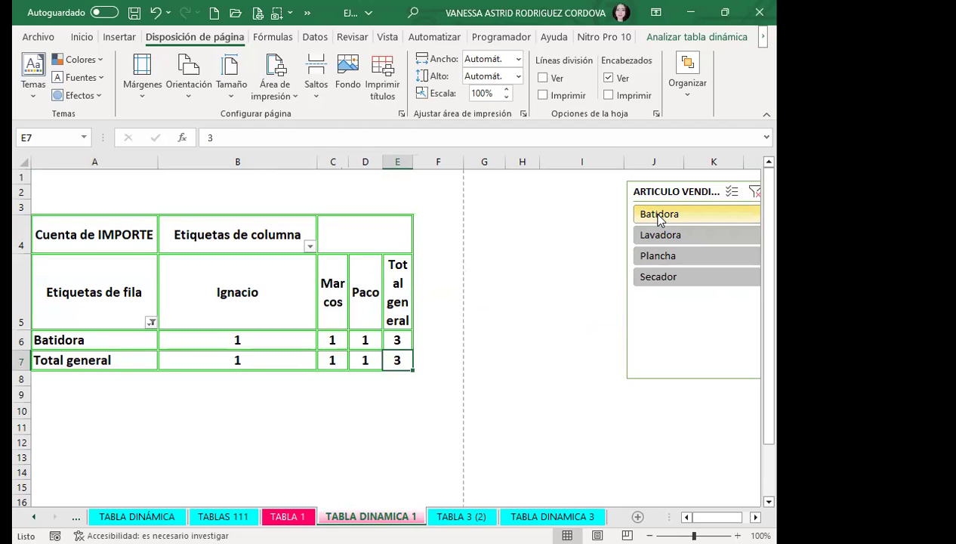
{"action": "left_click", "coordinate": [659, 235]}
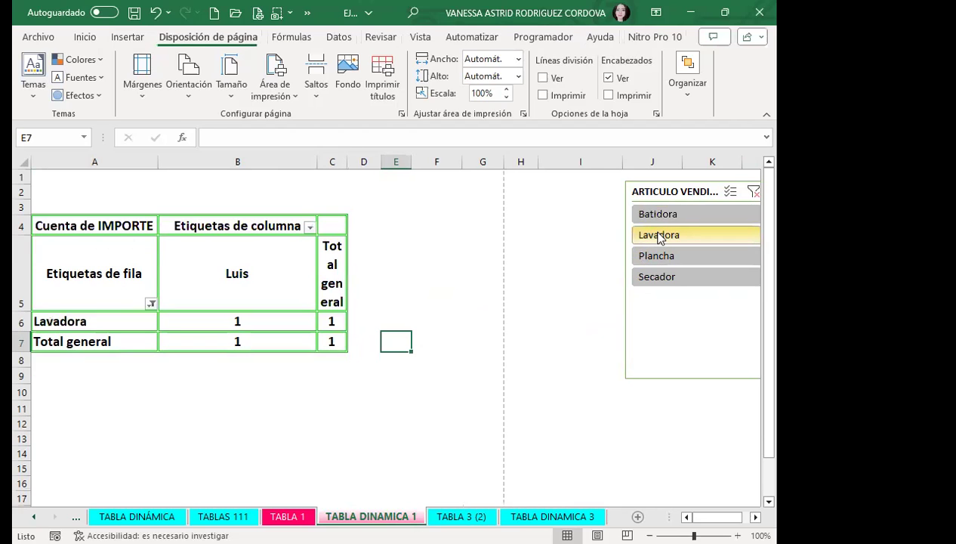
{"action": "left_click", "coordinate": [662, 255]}
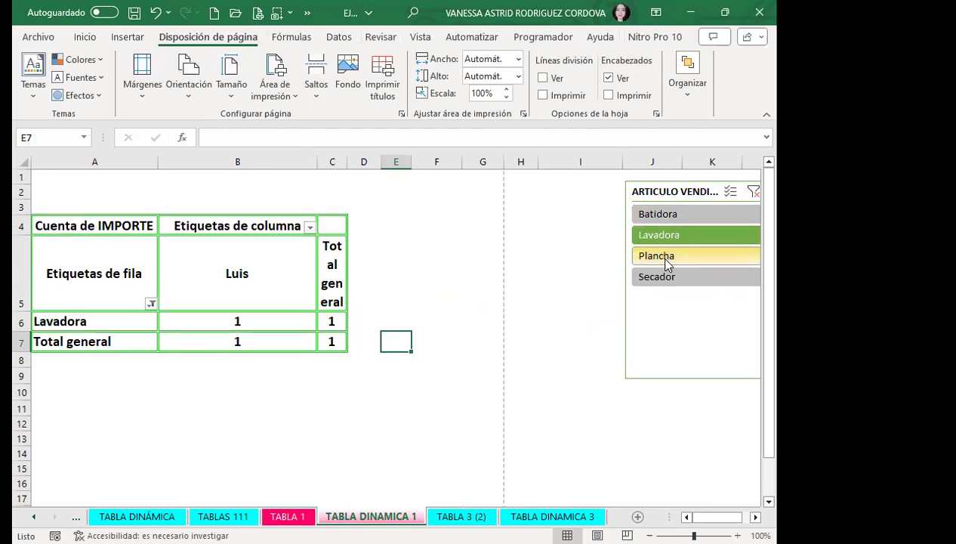
{"action": "left_click", "coordinate": [665, 276]}
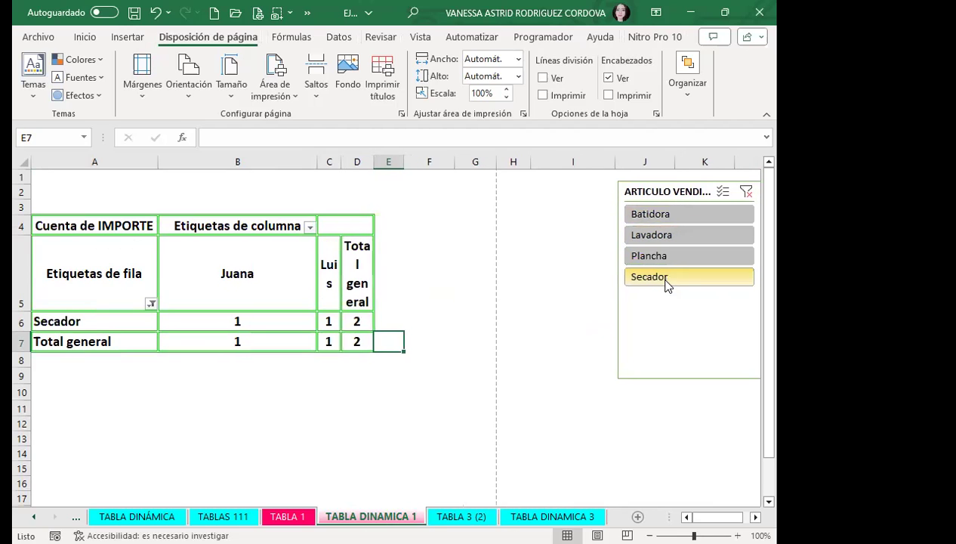
{"action": "left_click", "coordinate": [744, 191]}
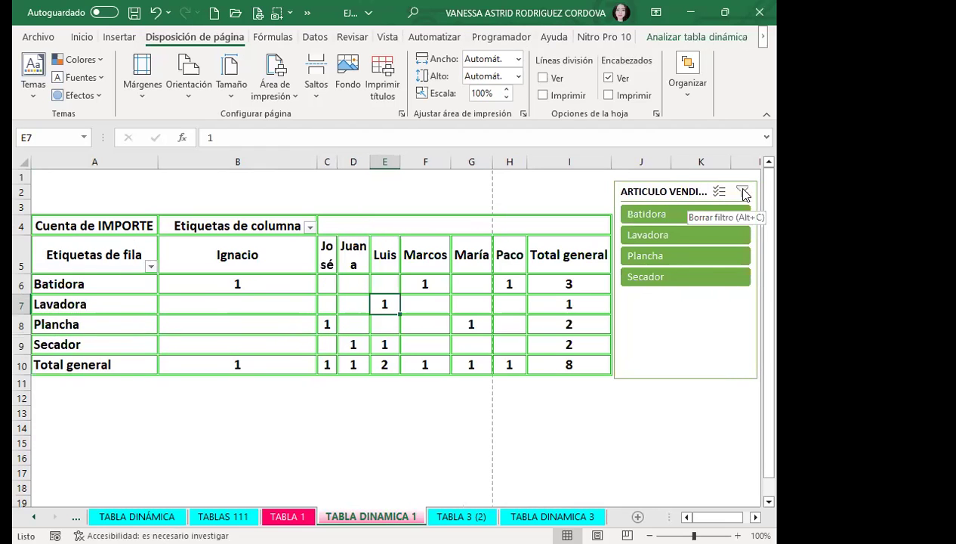
{"action": "left_click_drag", "start_coordinate": [336, 162], "coordinate": [398, 161]}
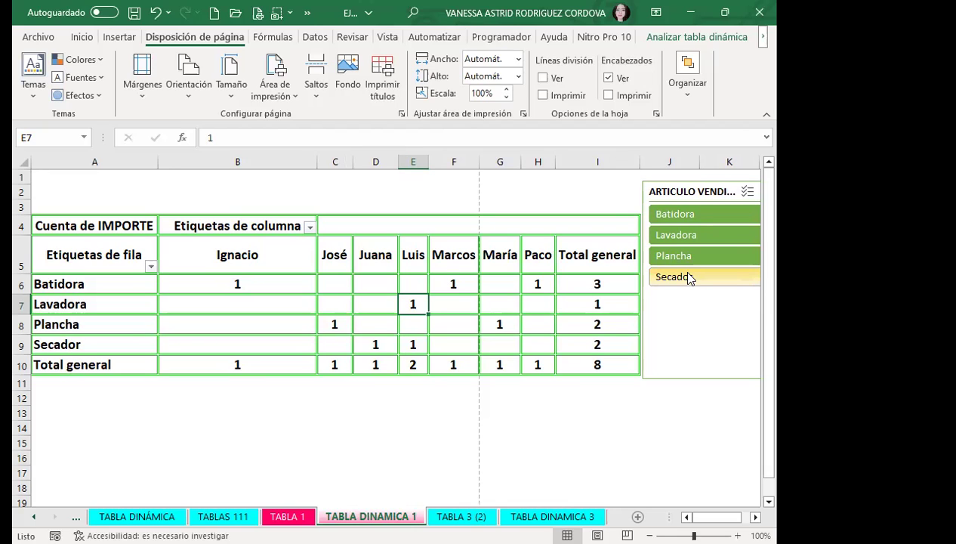
Step: Autofit column C while filtering the pivot first to Lavadora, then to Plancha
{"action": "left_click", "coordinate": [684, 234]}
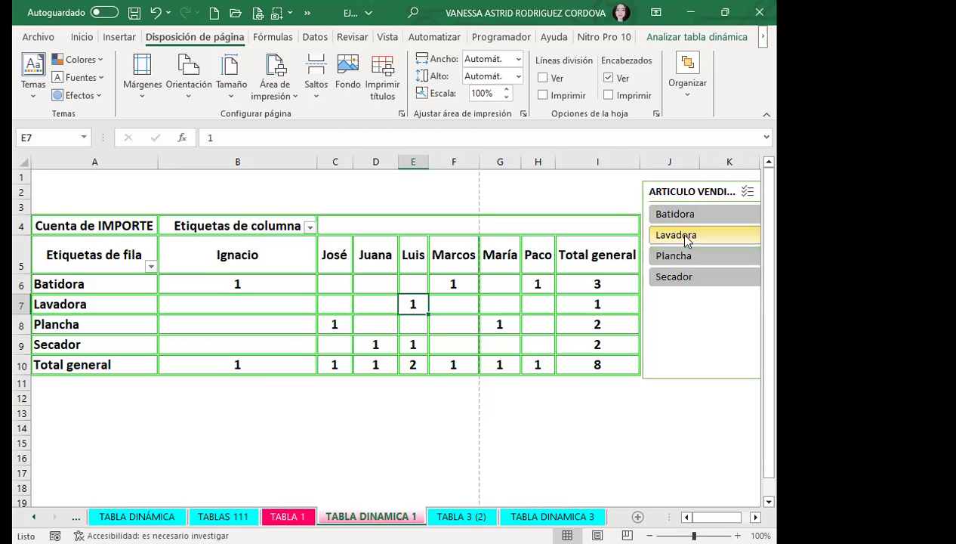
{"action": "left_click_drag", "start_coordinate": [359, 160], "coordinate": [360, 159]}
{"action": "double_click", "coordinate": [359, 159]}
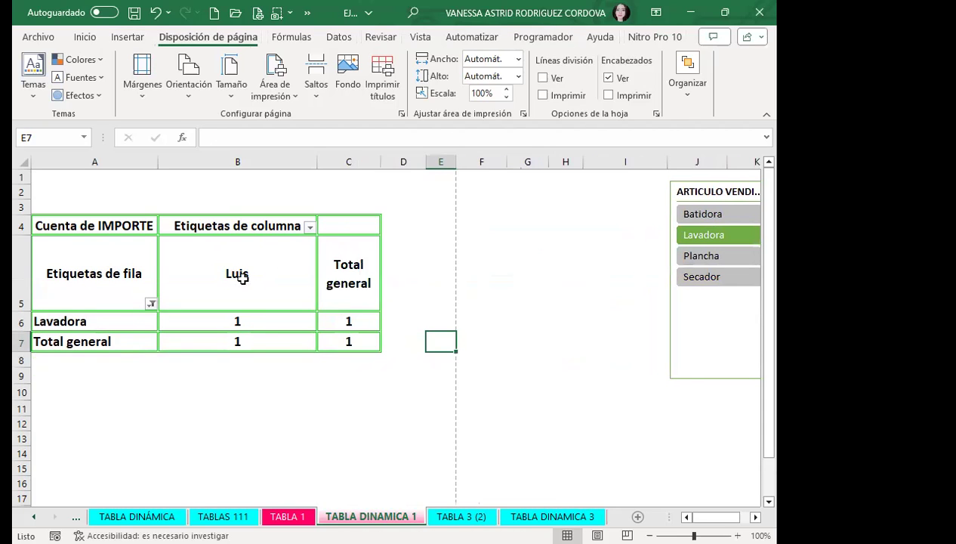
{"action": "left_click", "coordinate": [721, 255]}
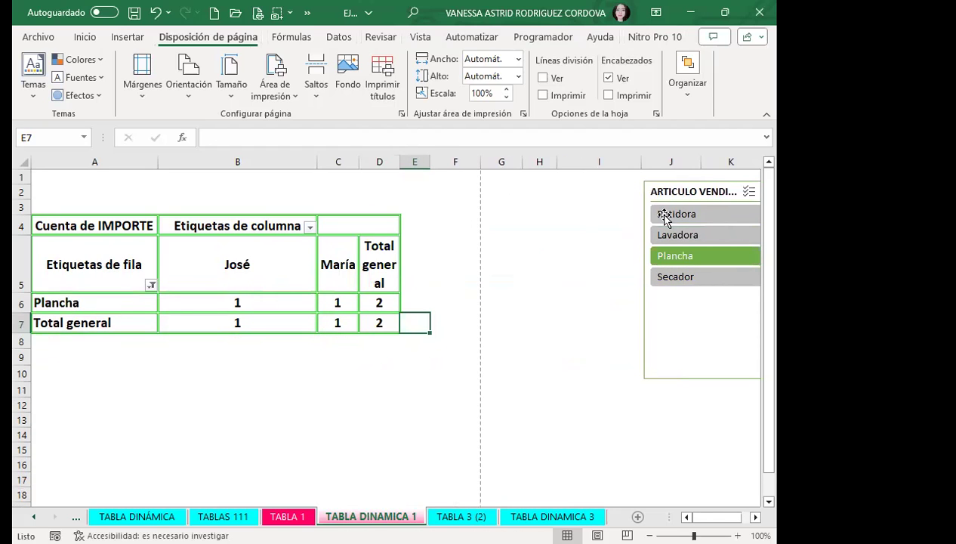
Step: Move the slicer into columns H–I, widen column D, and filter to Batidora only
{"action": "left_click_drag", "start_coordinate": [699, 194], "coordinate": [580, 190]}
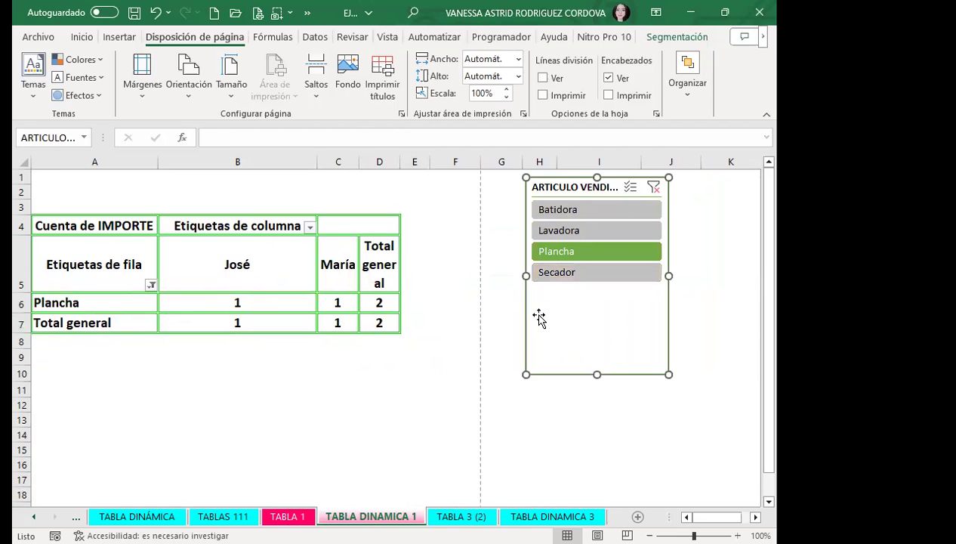
{"action": "left_click_drag", "start_coordinate": [400, 161], "coordinate": [425, 162]}
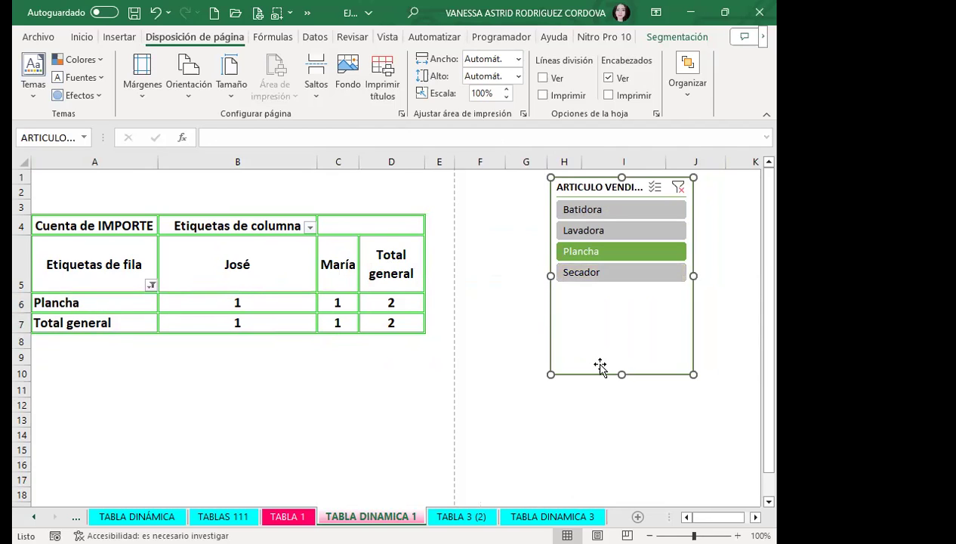
{"action": "left_click", "coordinate": [602, 230], "text": "ctrl"}
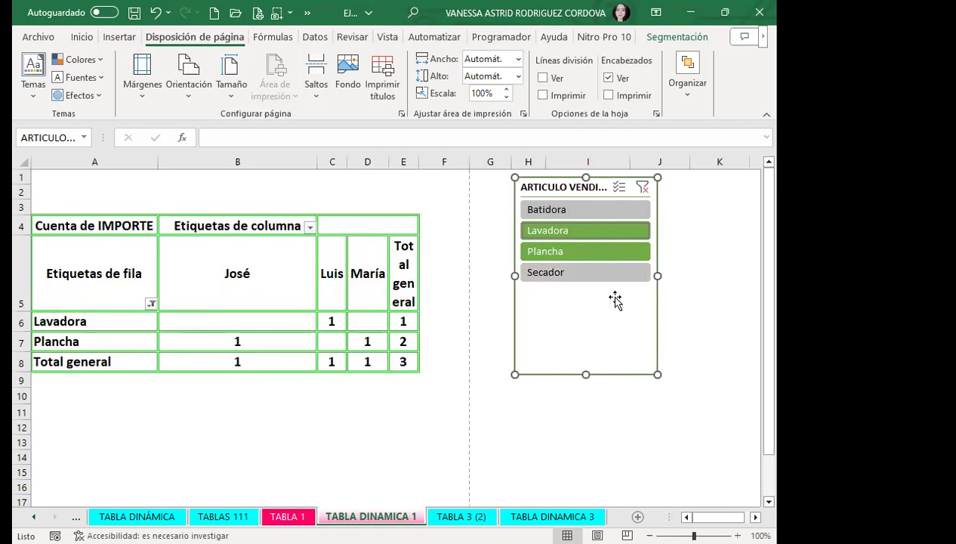
{"action": "left_click", "coordinate": [597, 274], "text": "ctrl"}
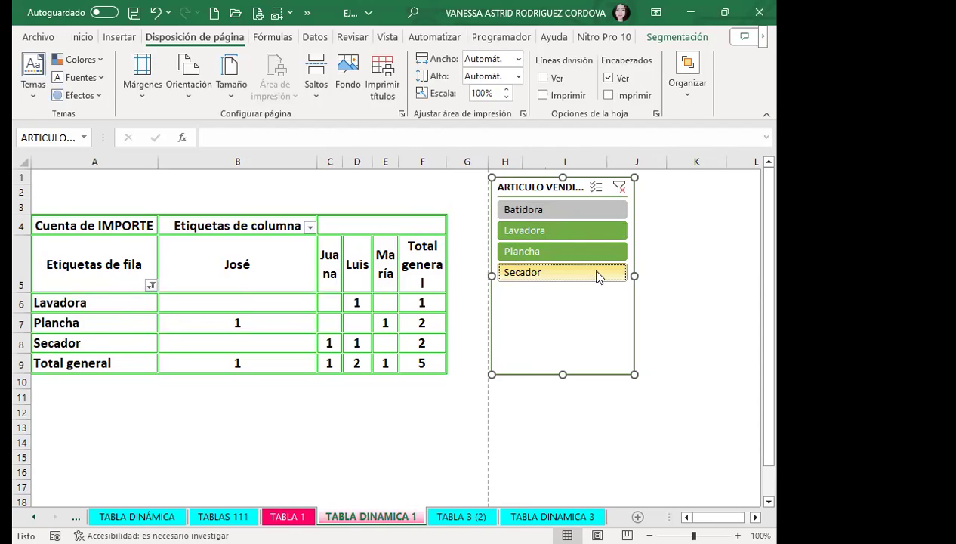
{"action": "left_click", "coordinate": [574, 211]}
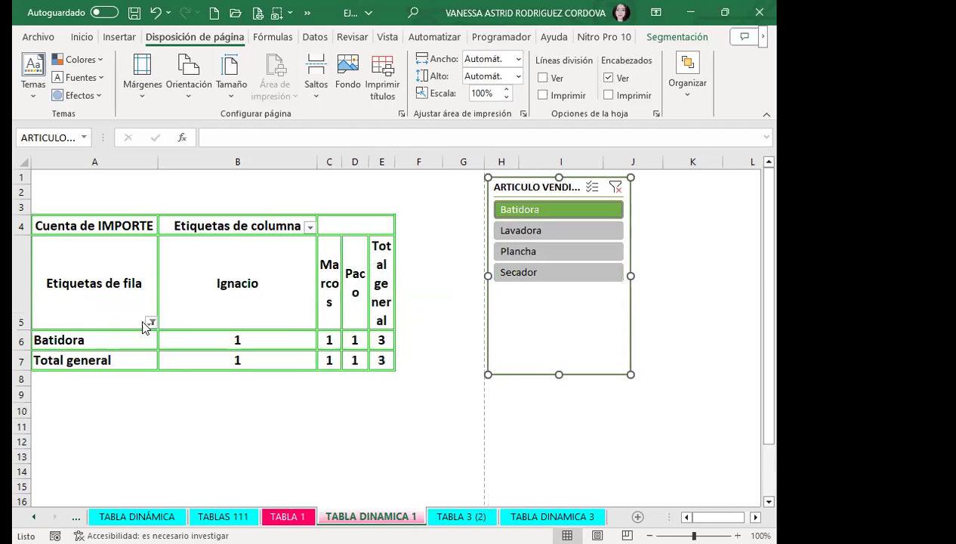
Step: Clear the slicer filter, show the Segmentación options, then toggle Batidora, Lavadora, Plancha and Secador
{"action": "left_click", "coordinate": [613, 187]}
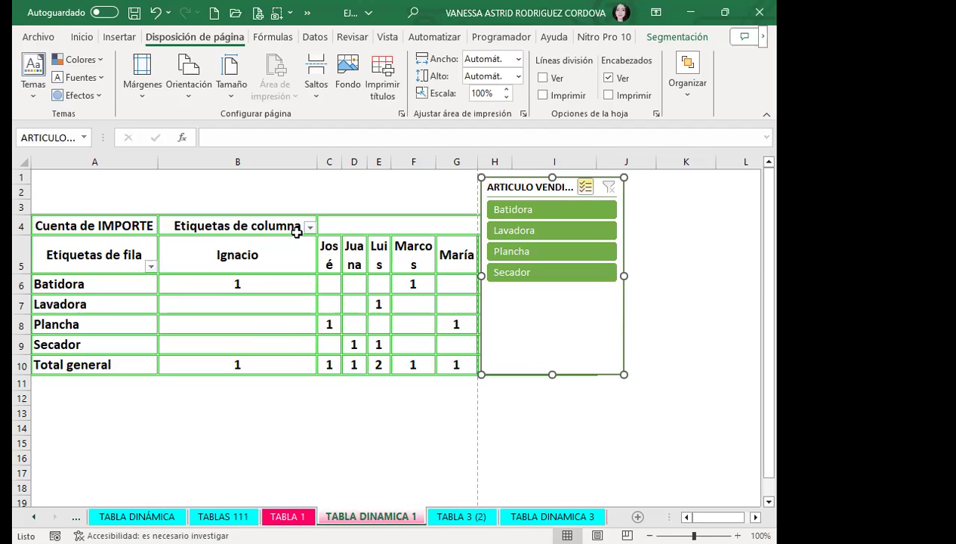
{"action": "left_click", "coordinate": [677, 37]}
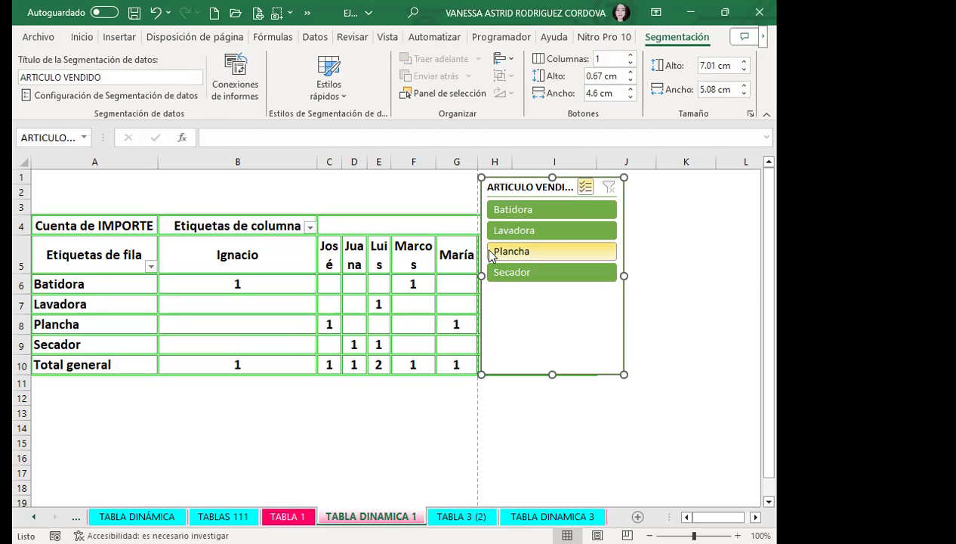
{"action": "left_click", "coordinate": [518, 211]}
{"action": "left_click", "coordinate": [516, 231]}
{"action": "left_click", "coordinate": [517, 251]}
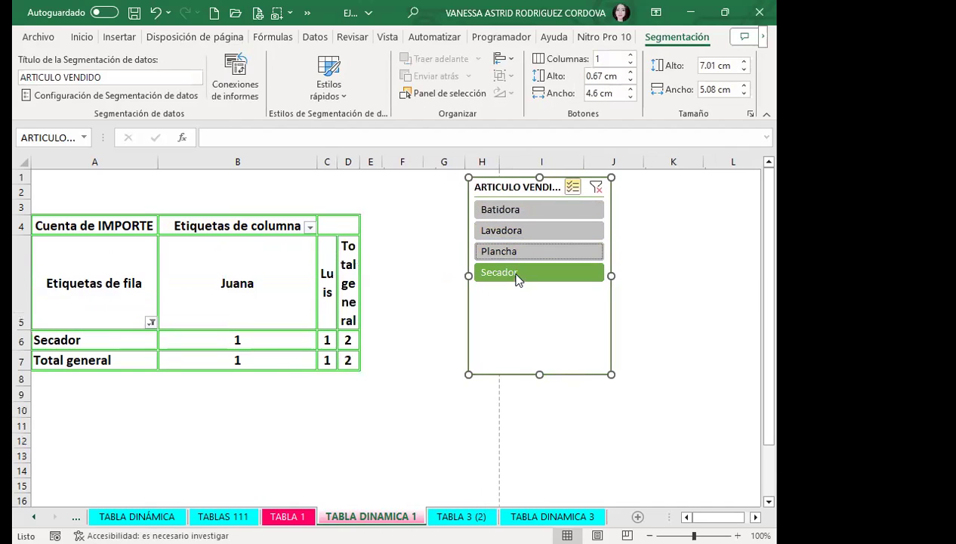
{"action": "left_click", "coordinate": [518, 275]}
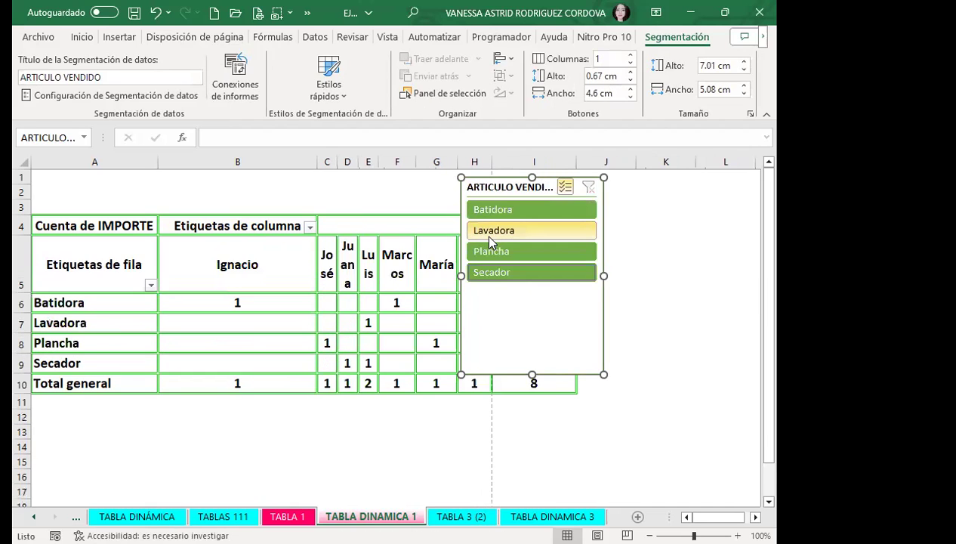